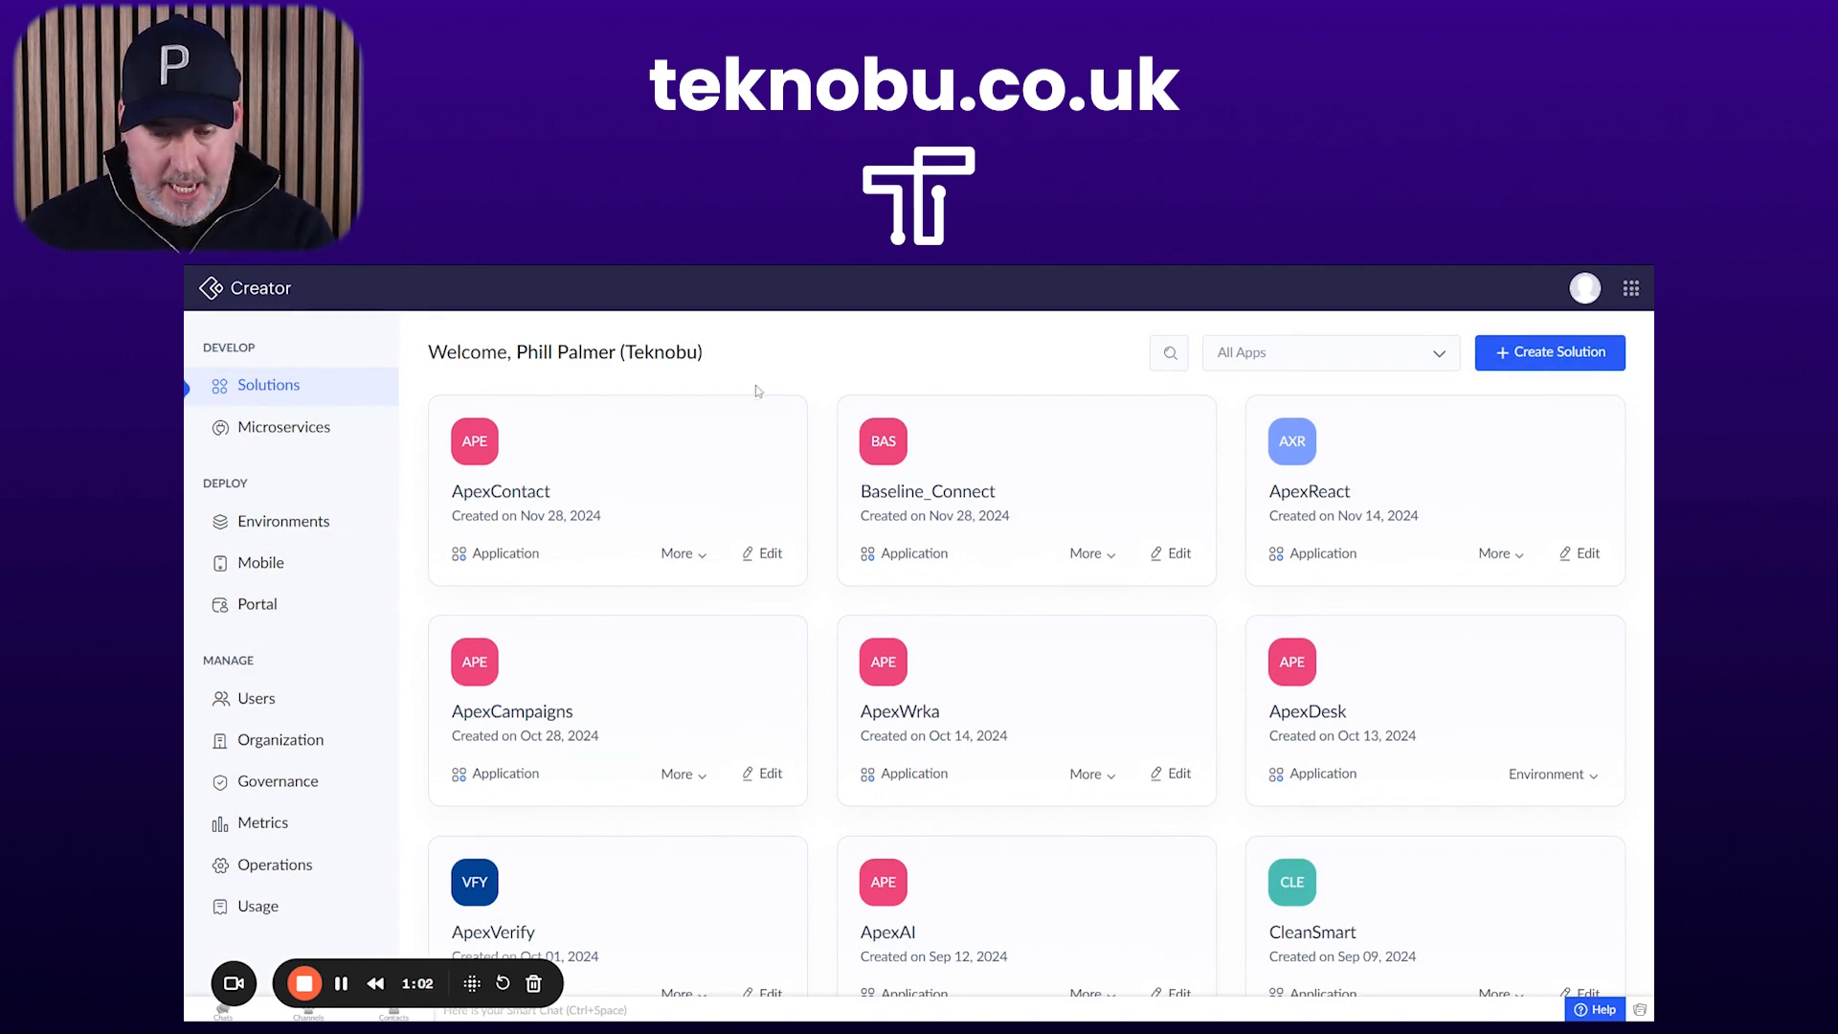
Create a new application from scratch named Inbound Ticket
click(1561, 354)
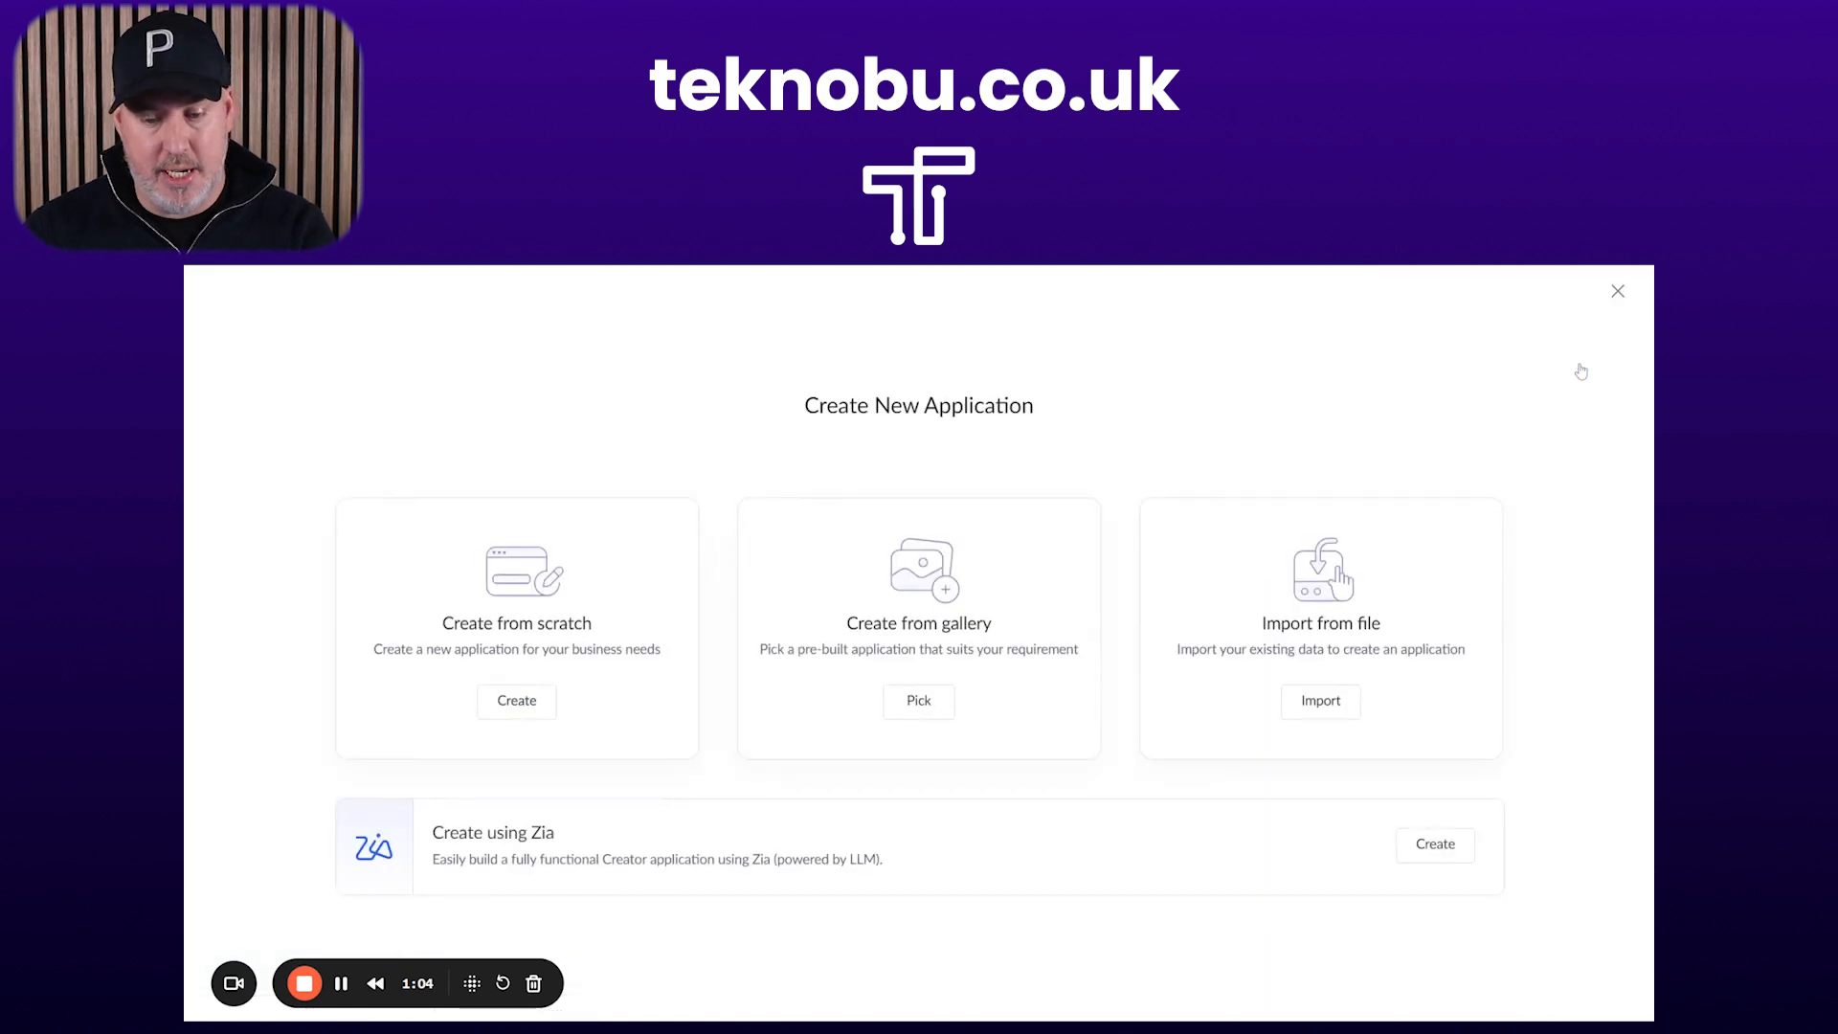
click(514, 702)
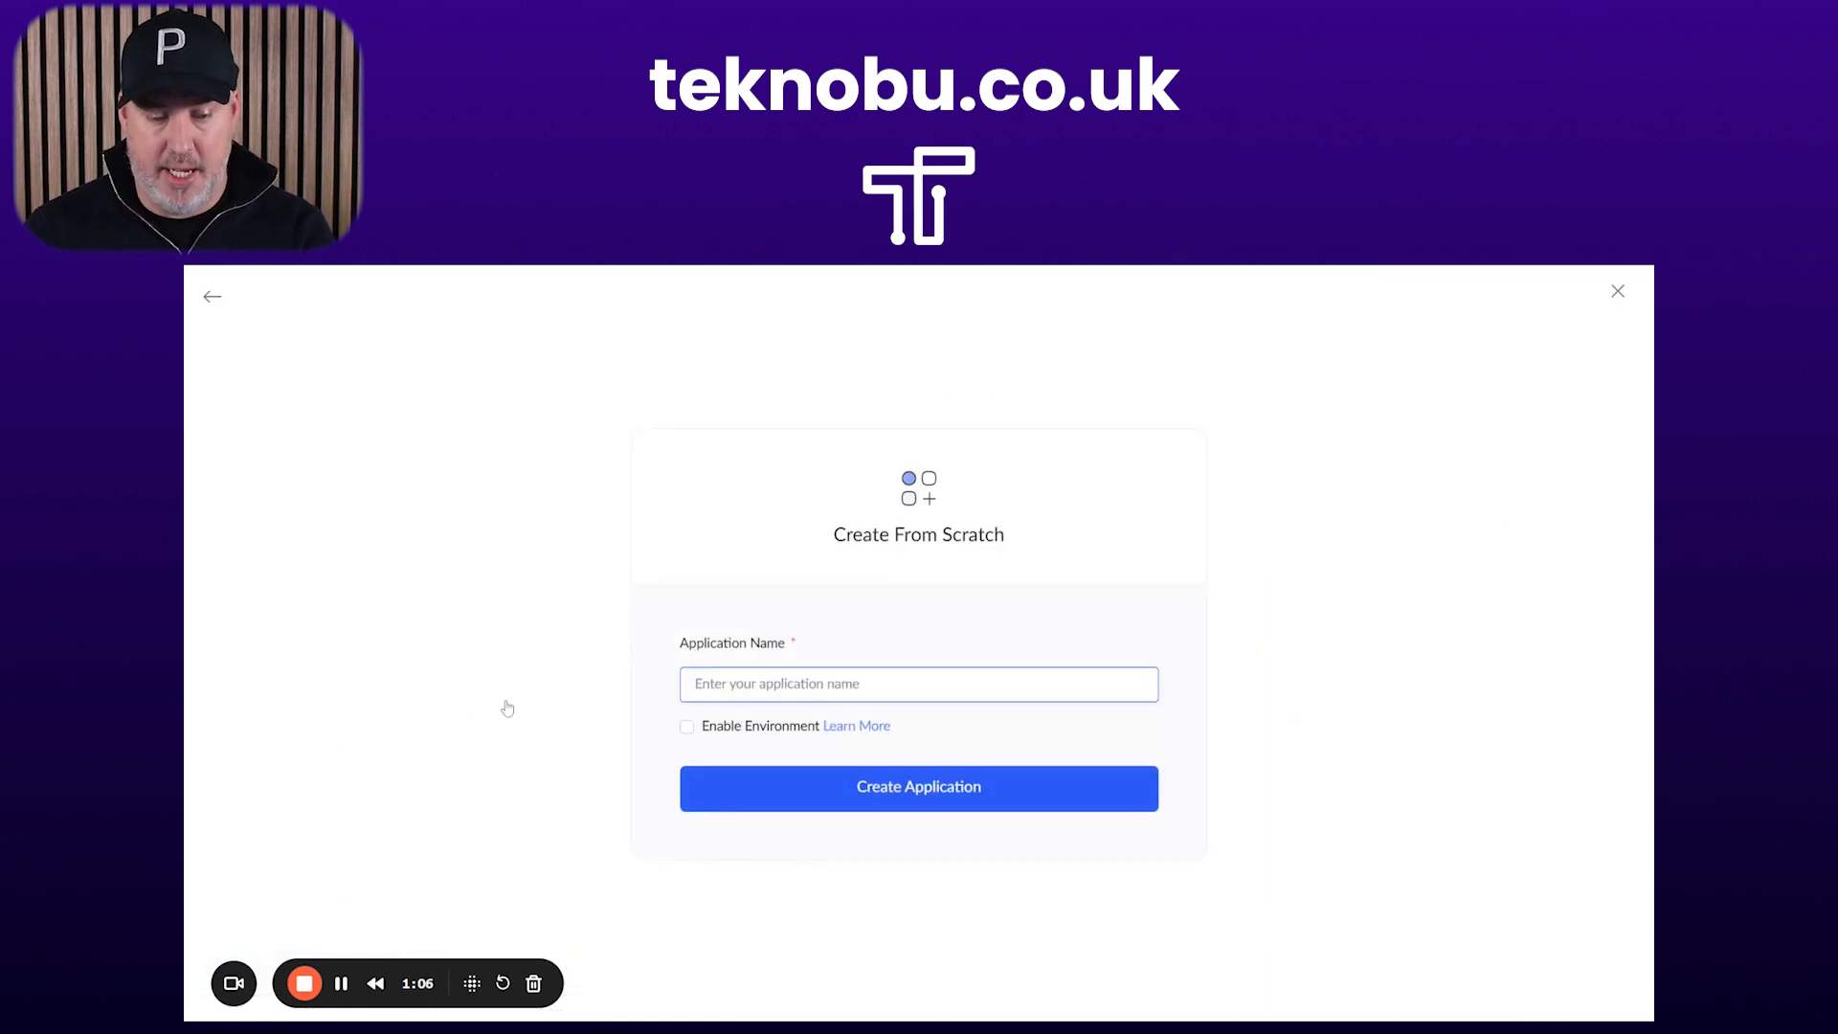
text(Inbound Ticket)
key(Return)
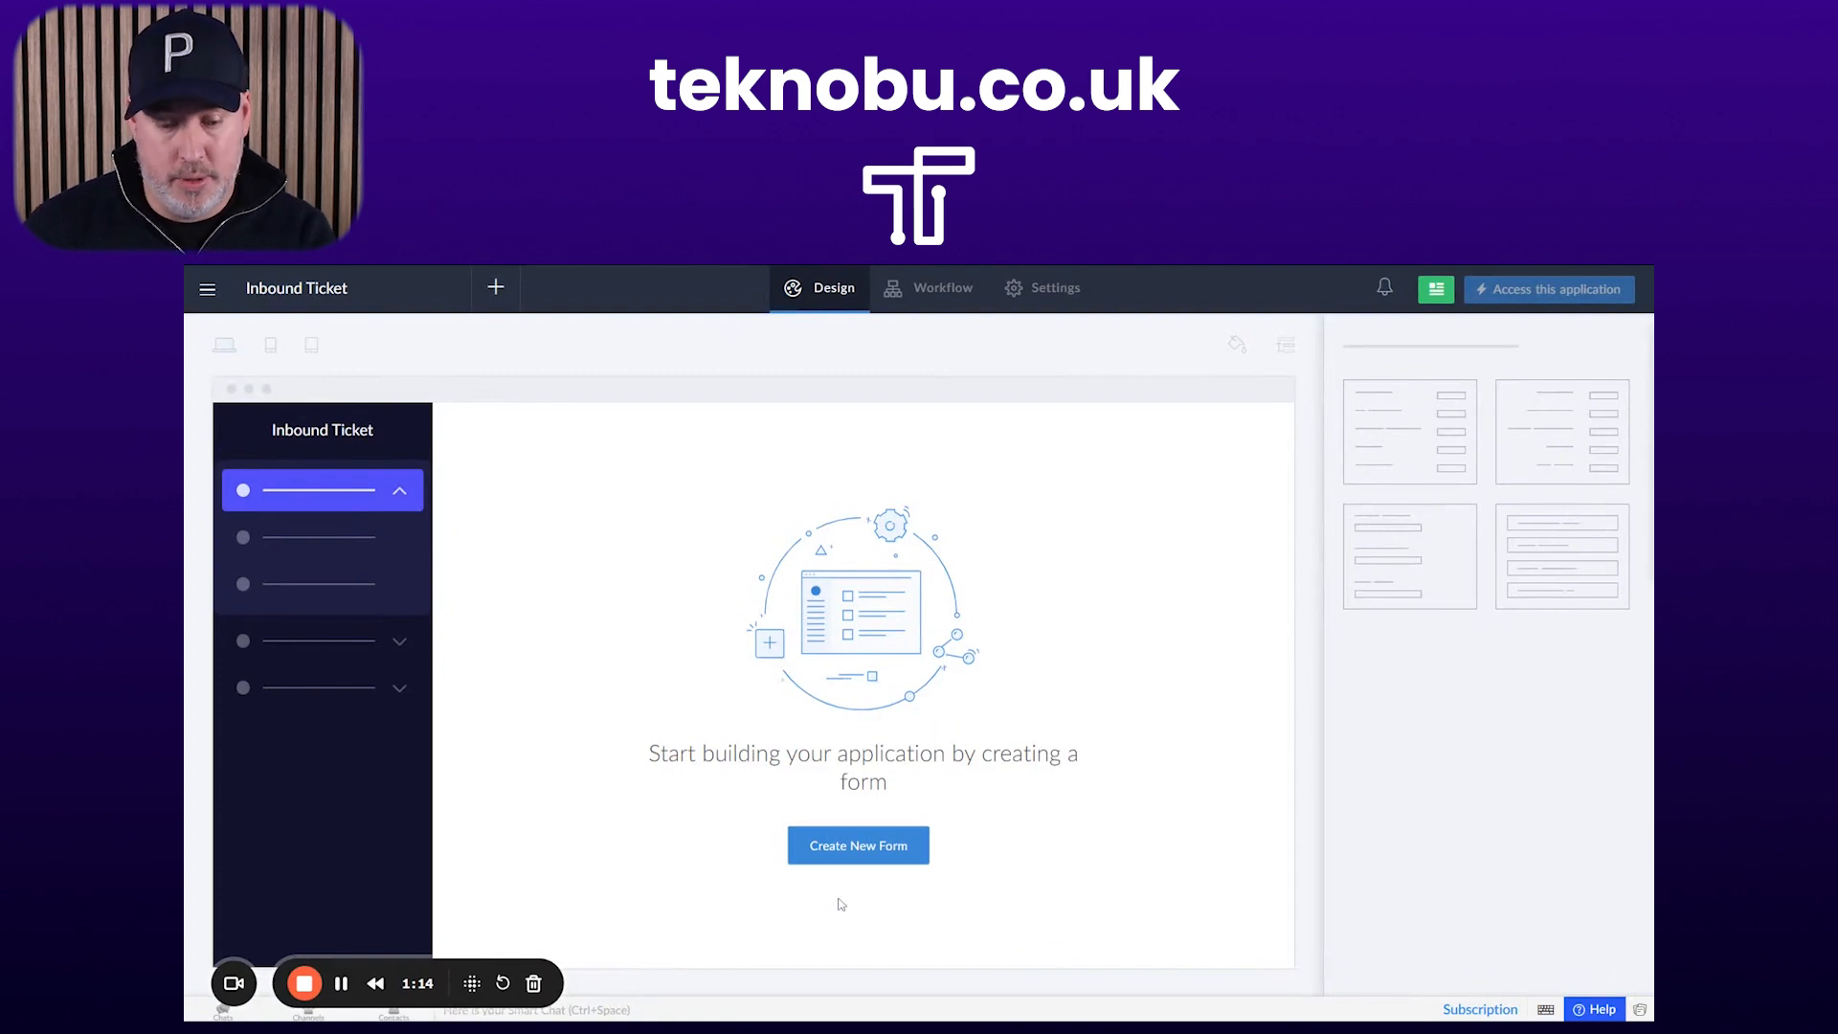
Create a form from scratch named Ticket in the Inbound Ticket application
click(887, 861)
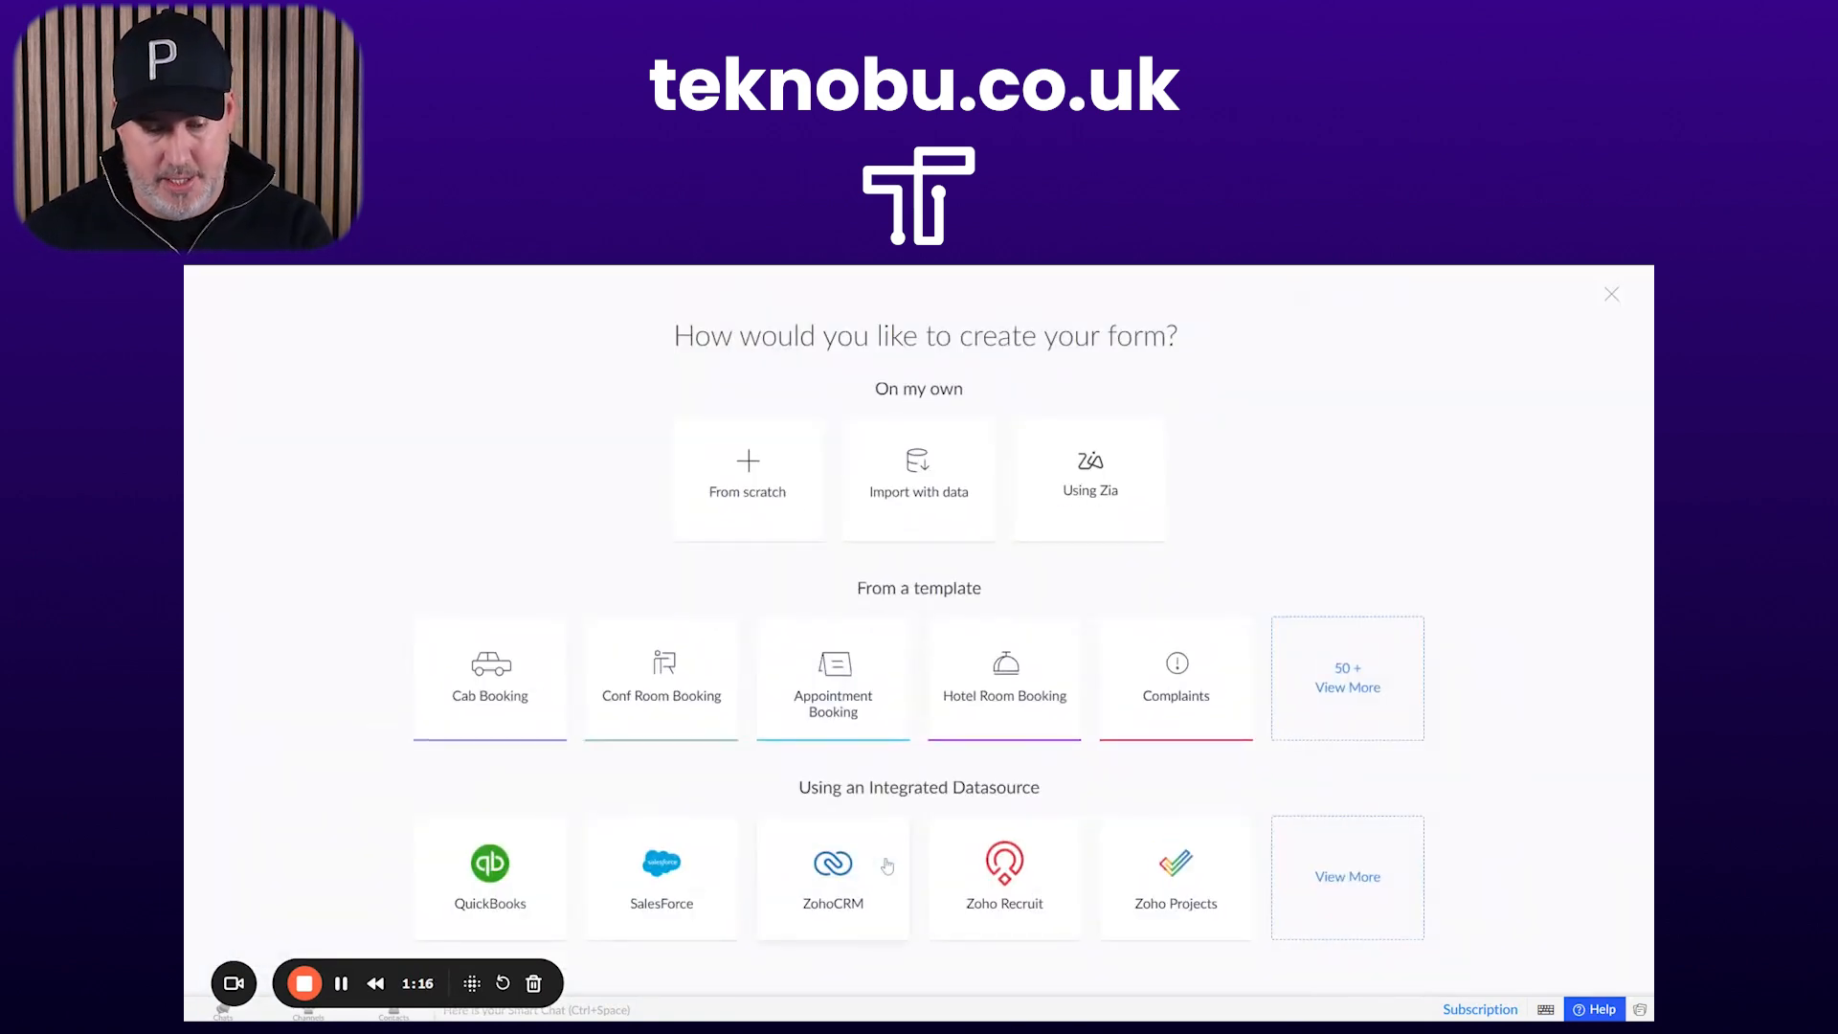
click(778, 475)
text(Ticket)
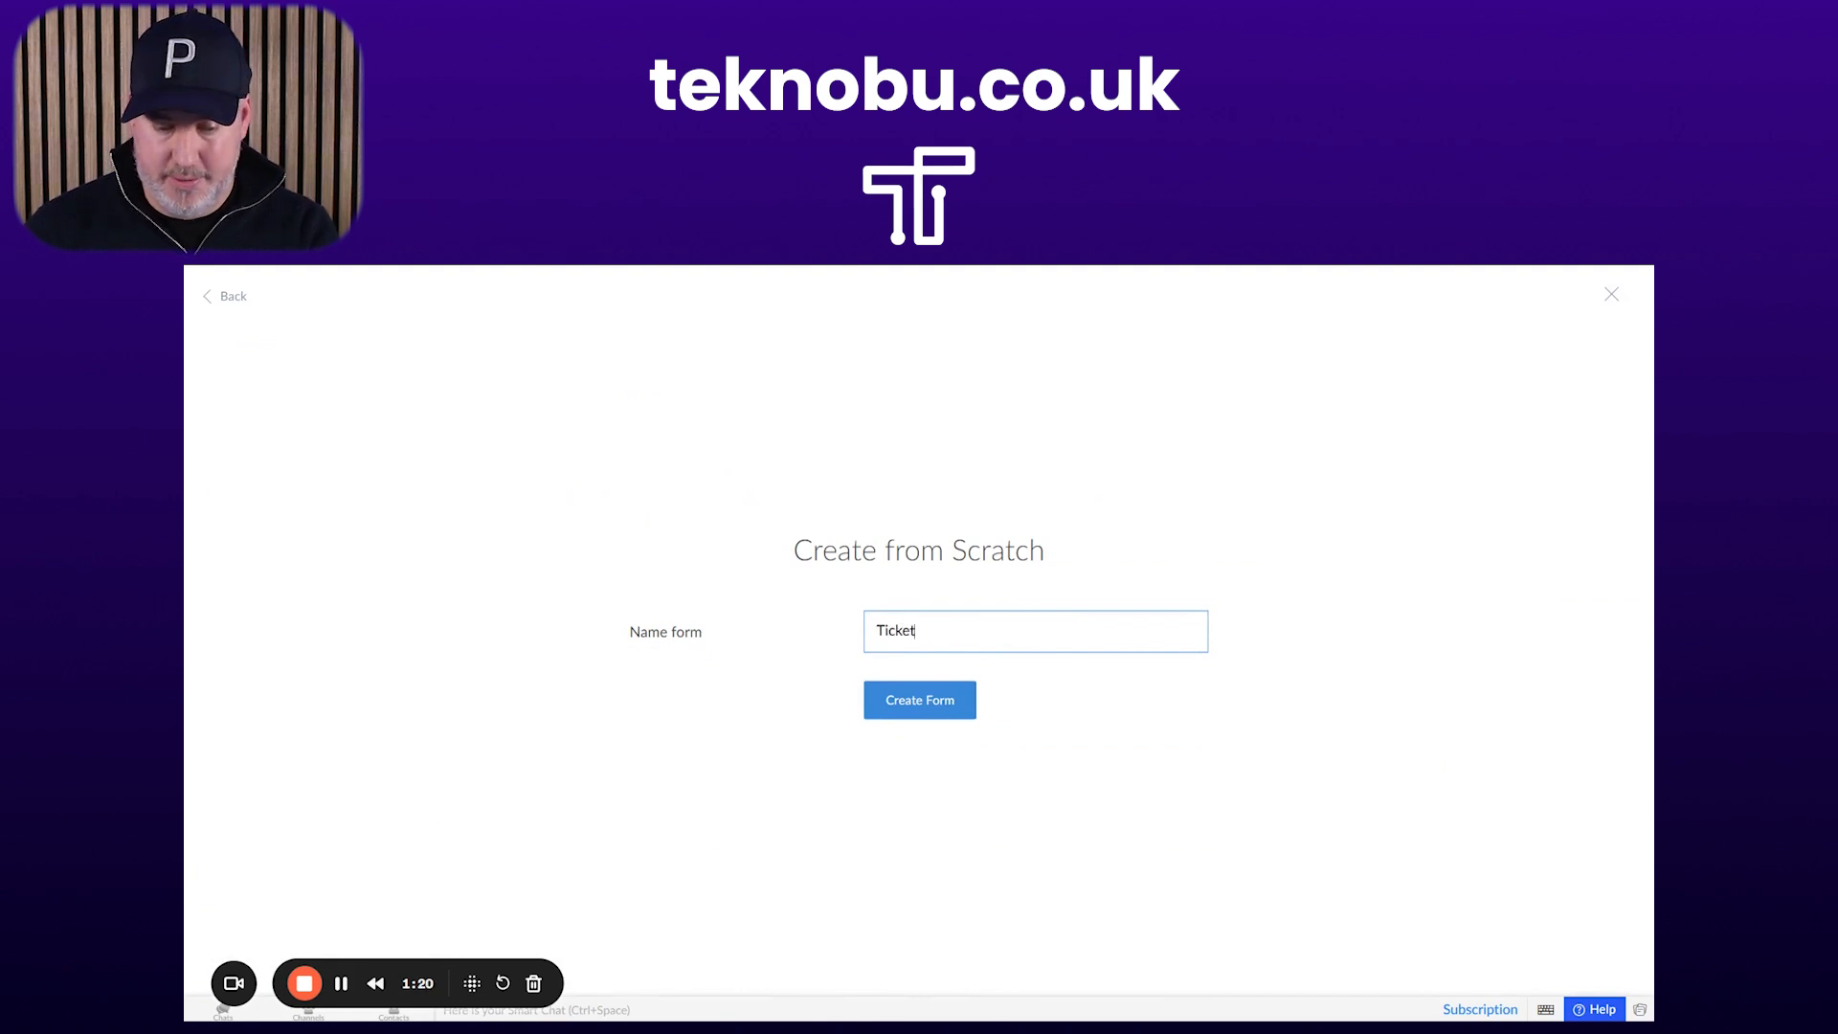
click(935, 705)
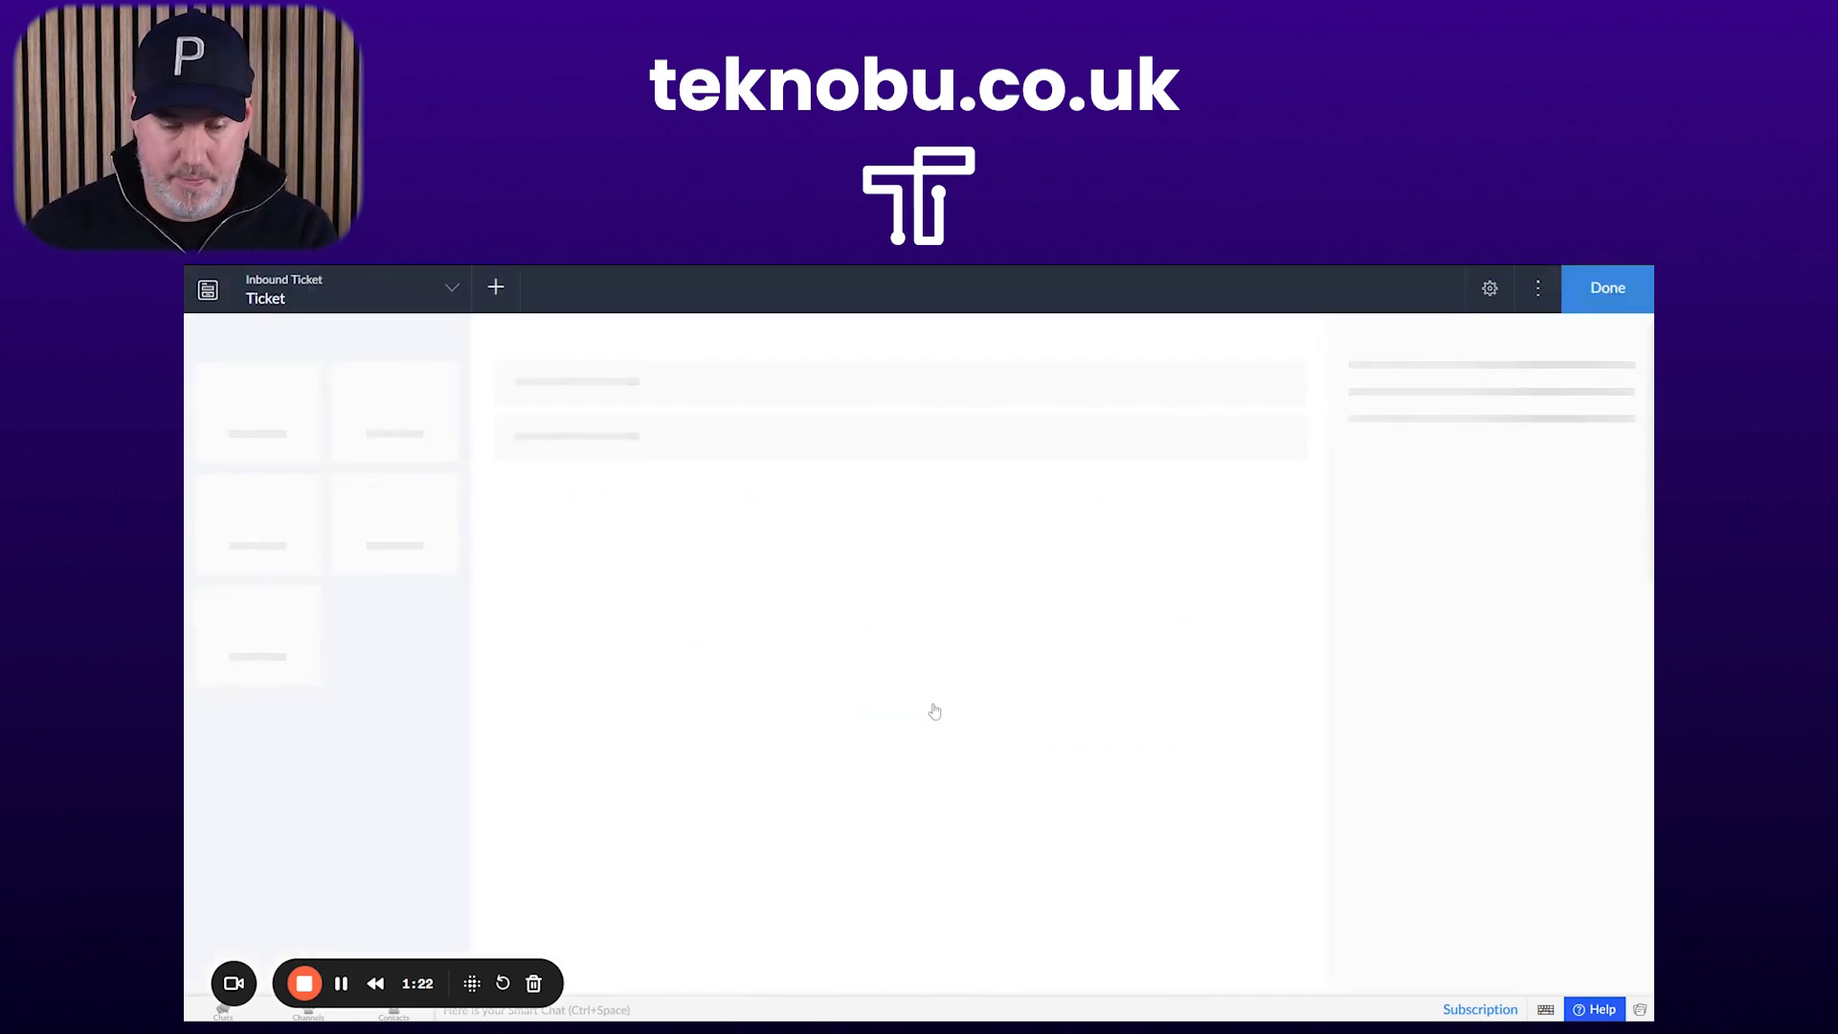
Add a multi-line field to the Ticket form and name it Description
drag(258, 627, 821, 515)
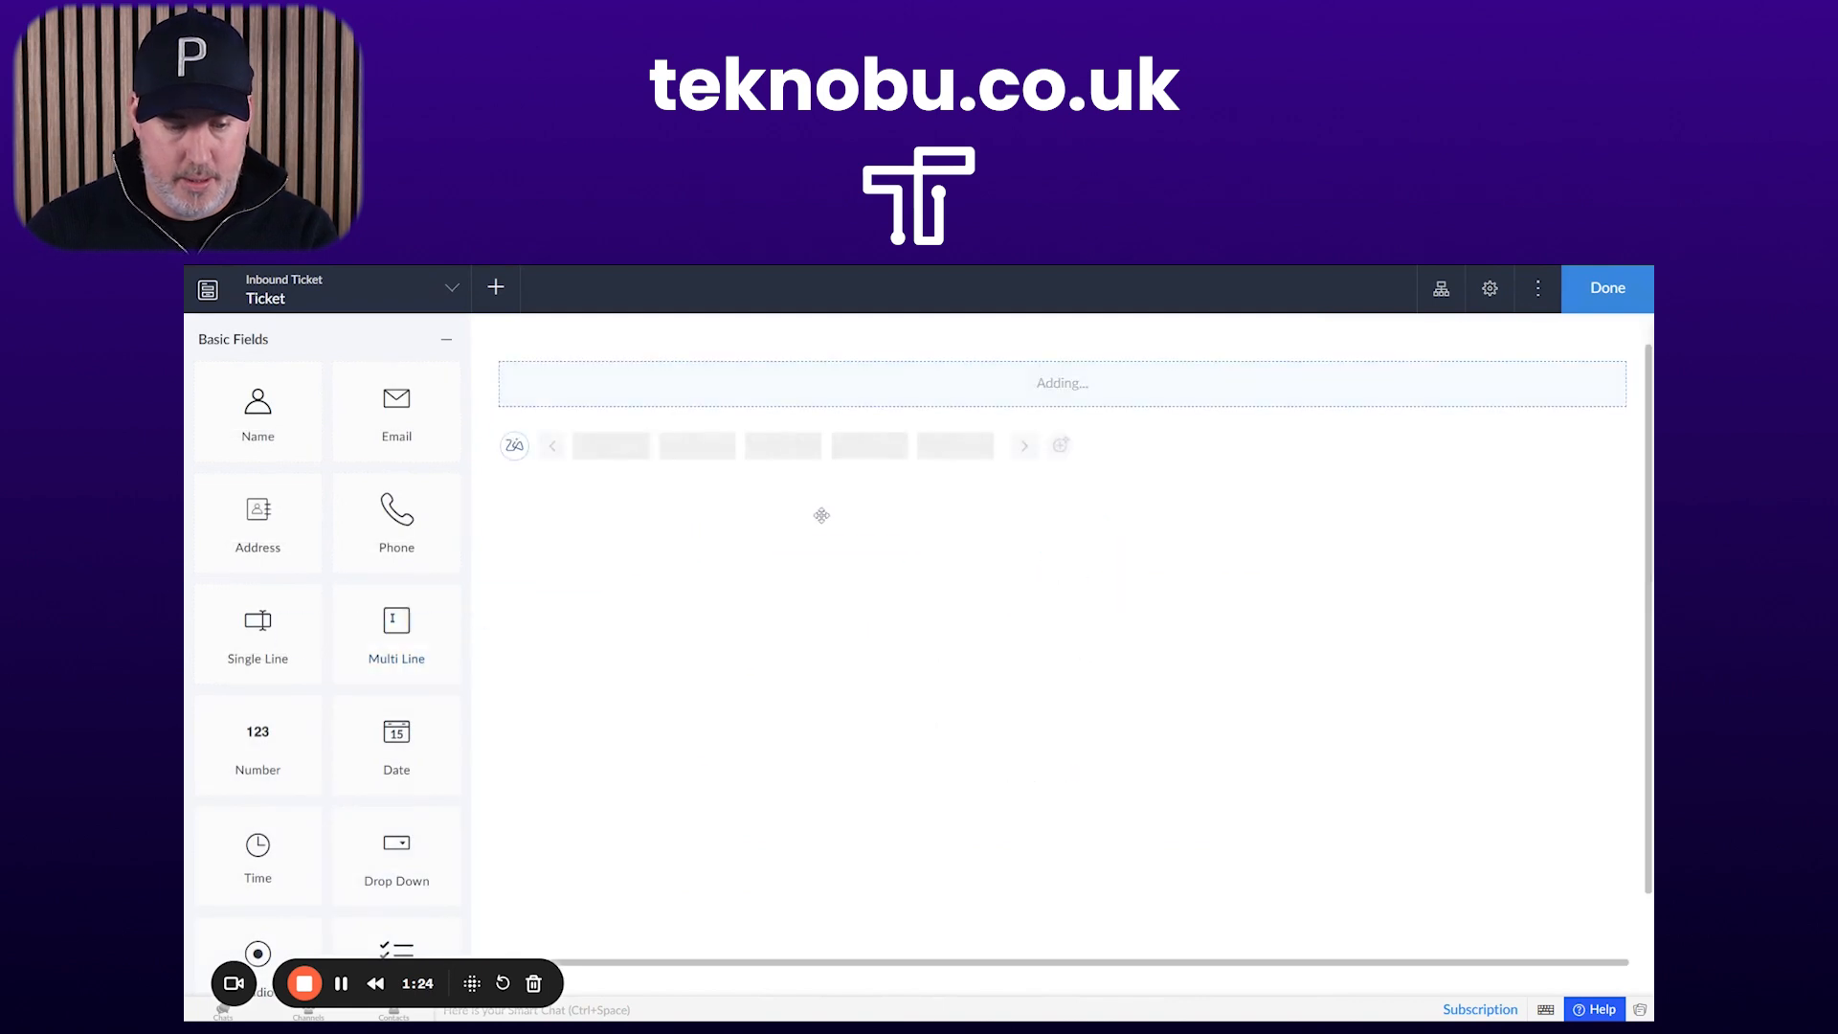
text(Descri)
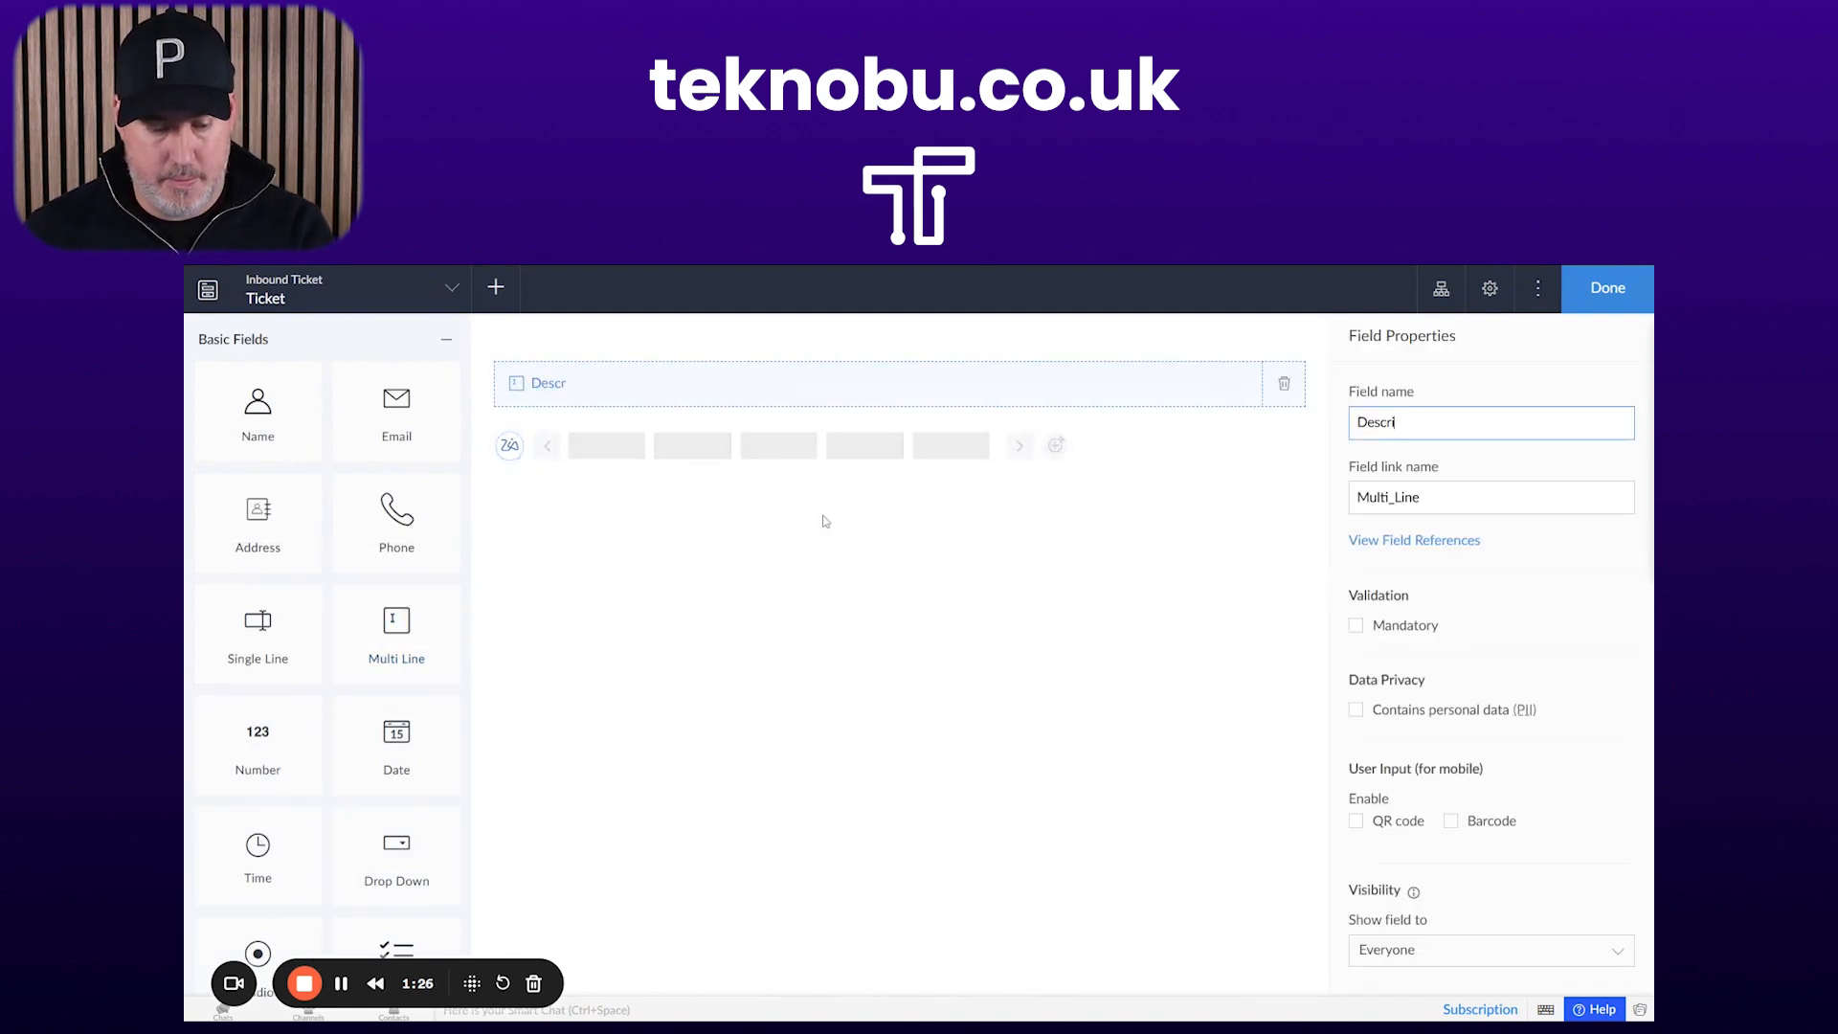
text(ption)
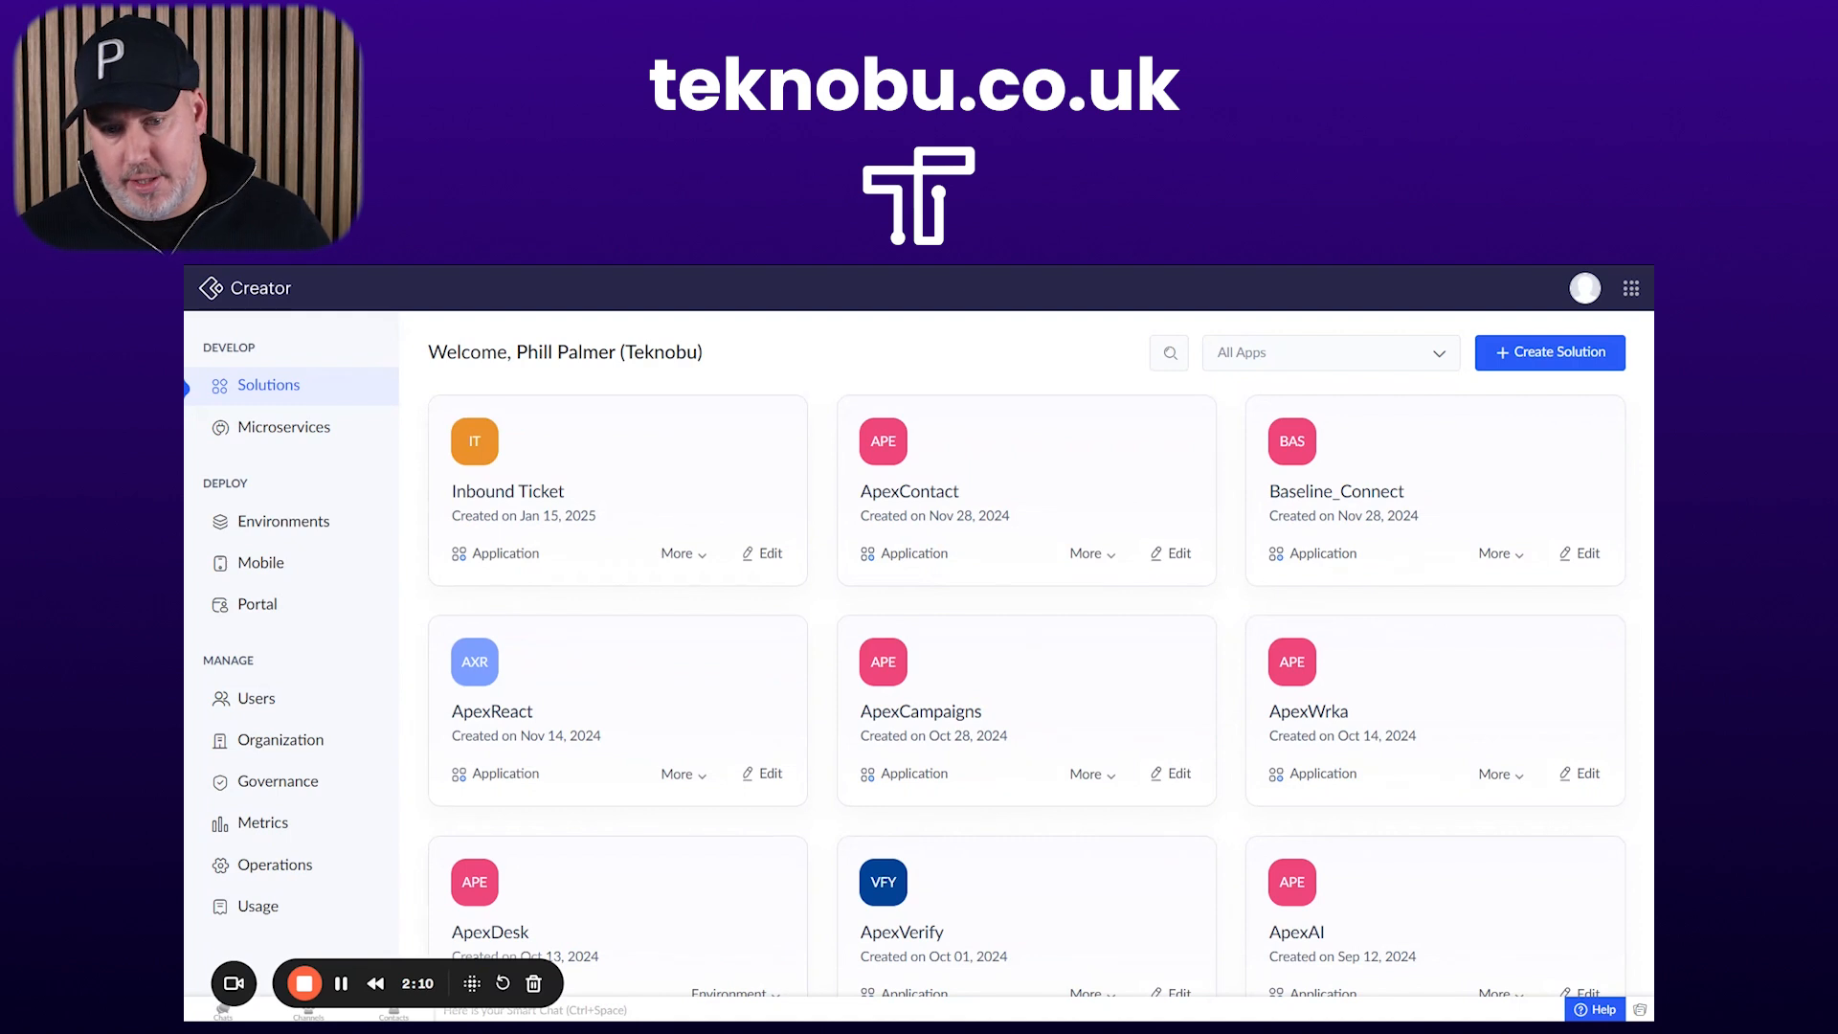
Create a second application from scratch named Outbound Client
click(1578, 350)
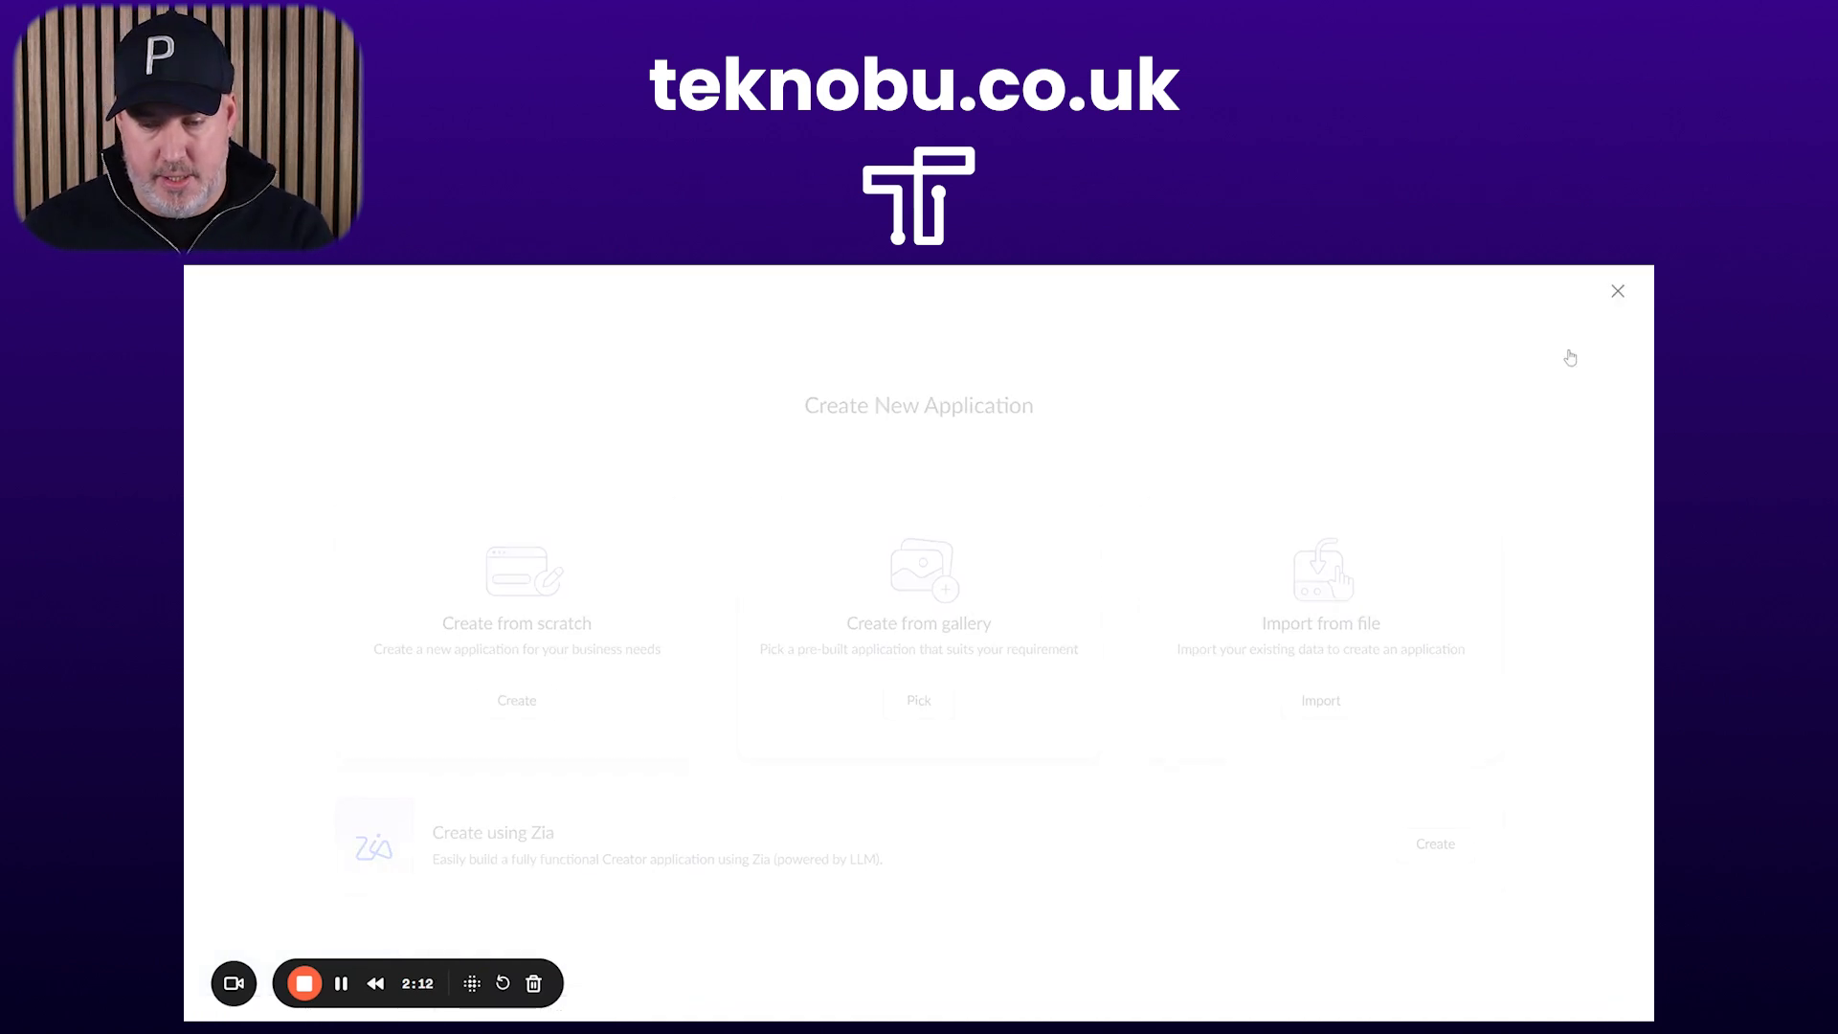
click(510, 698)
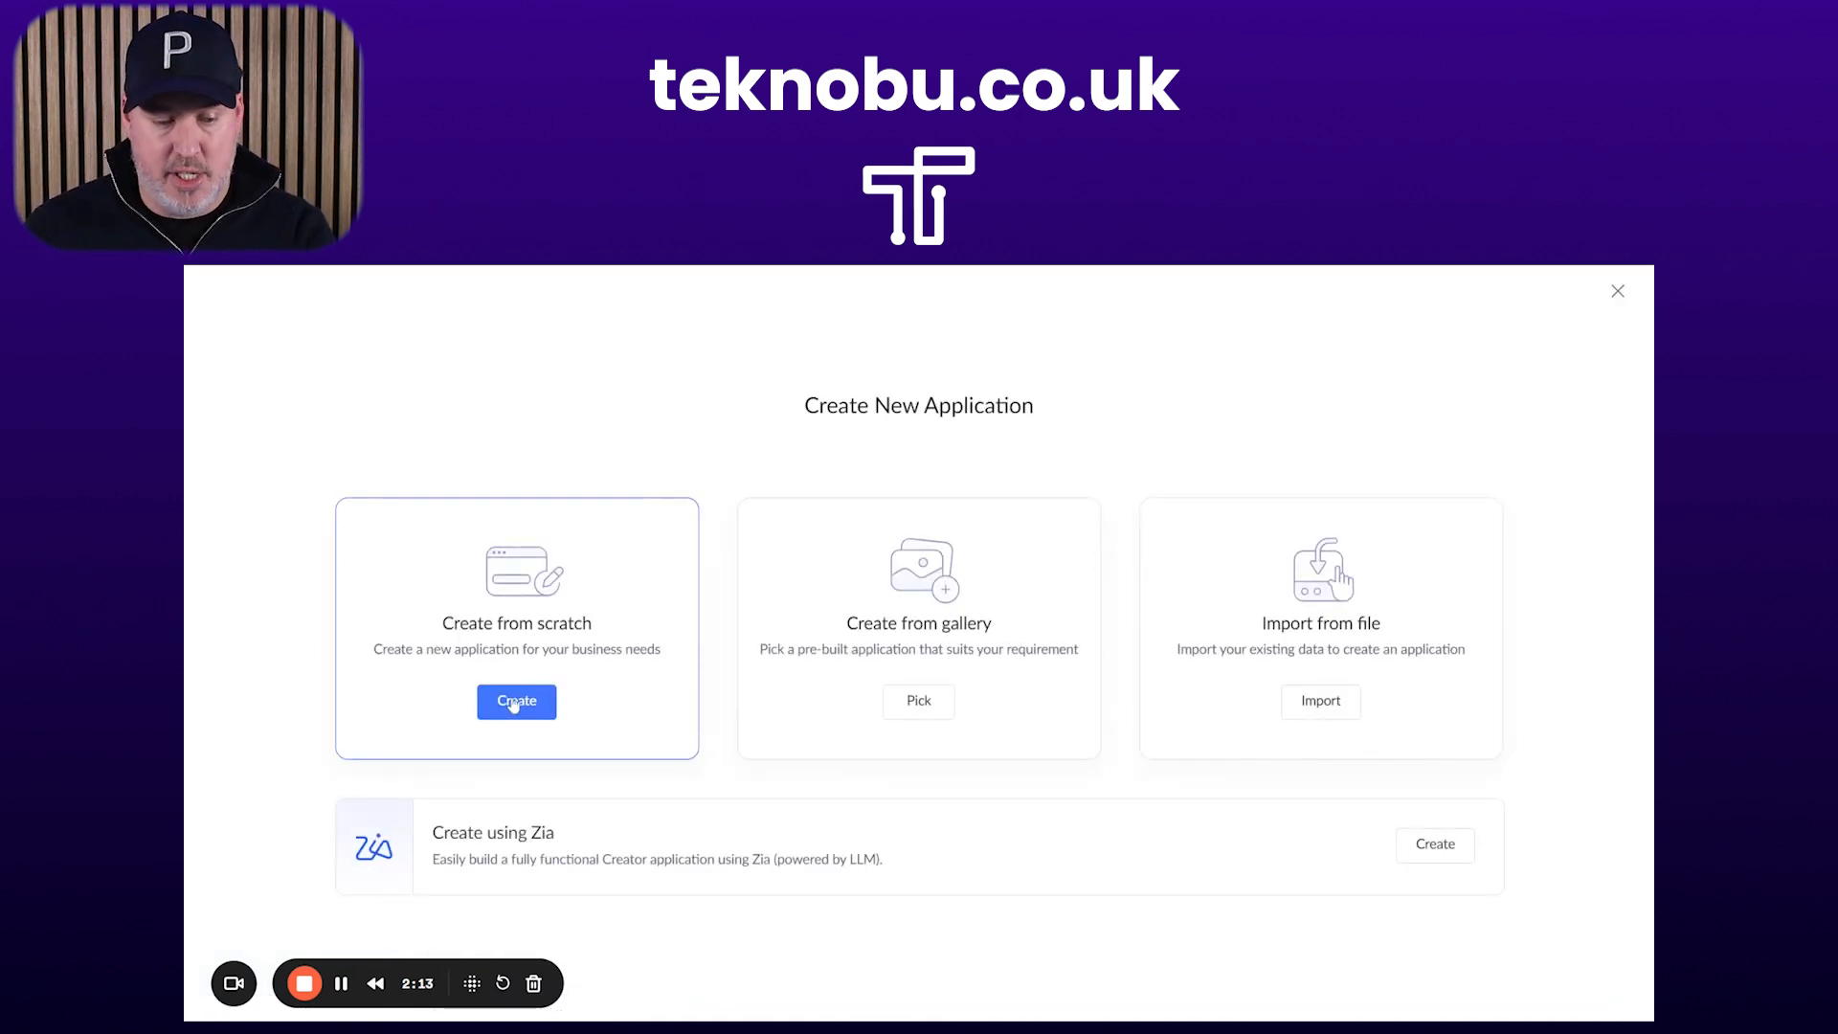
text(Outbou)
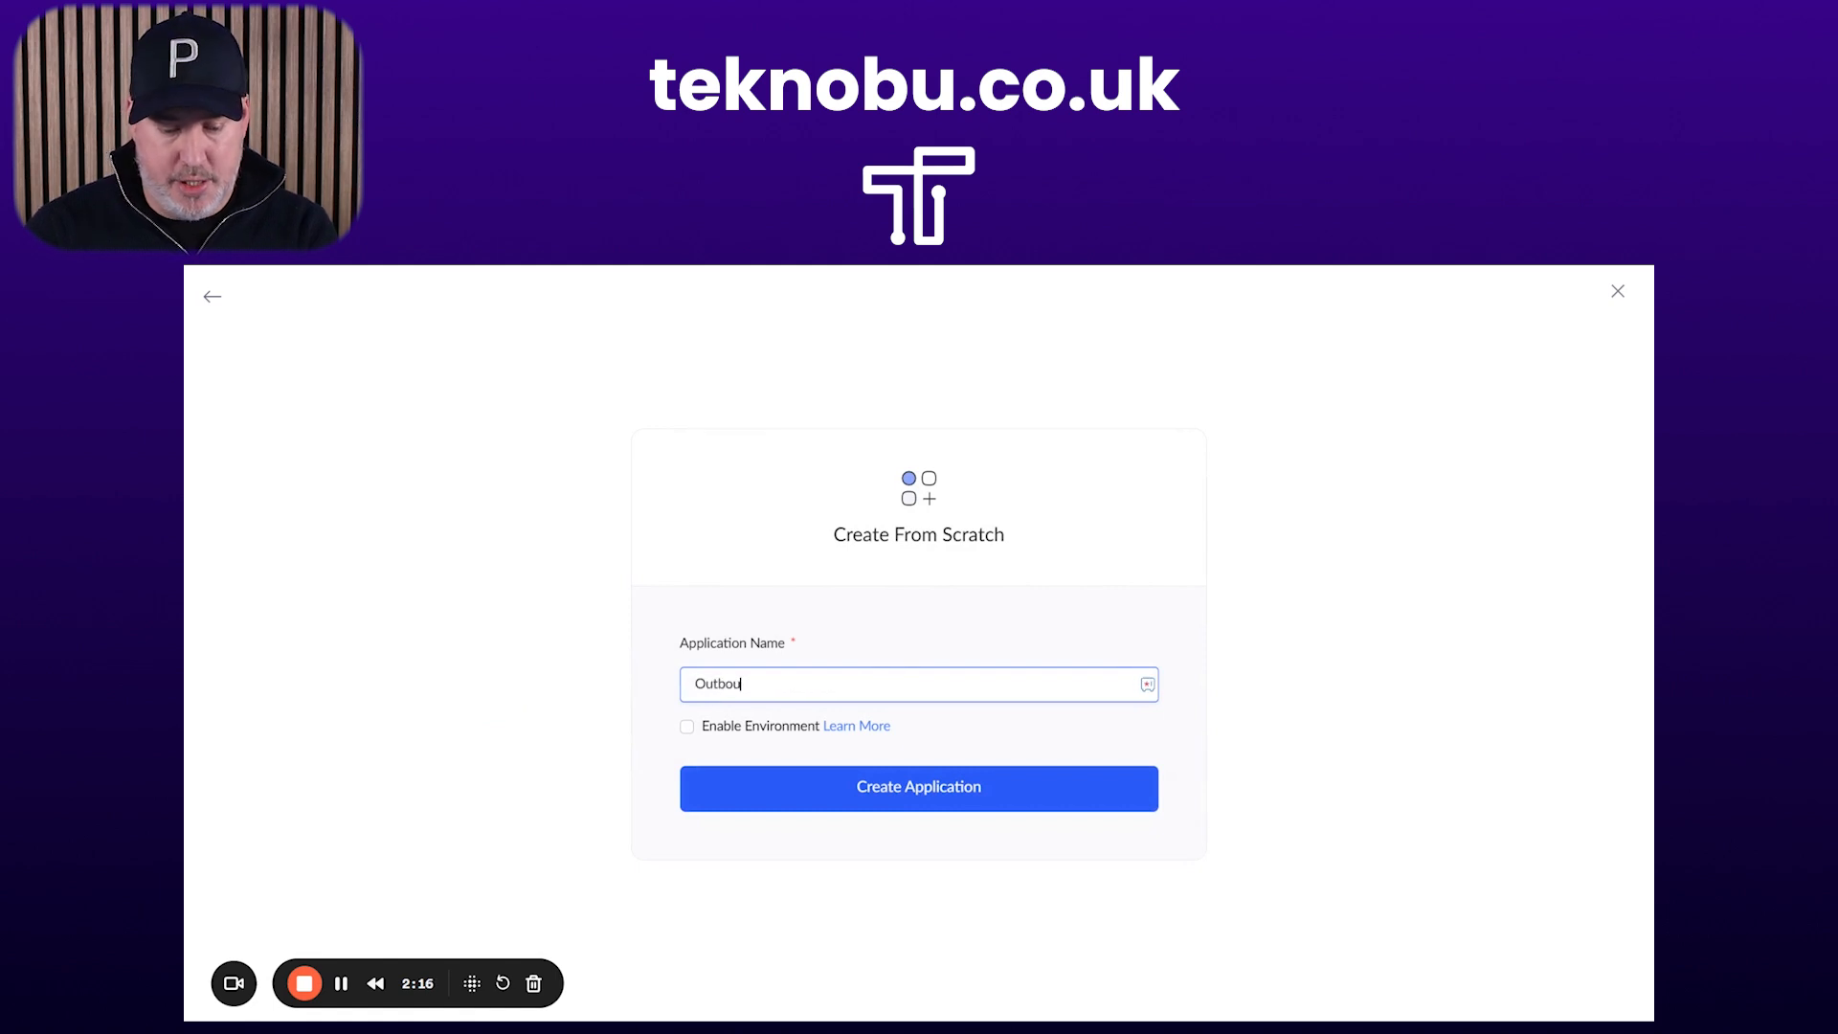
text(nd Client)
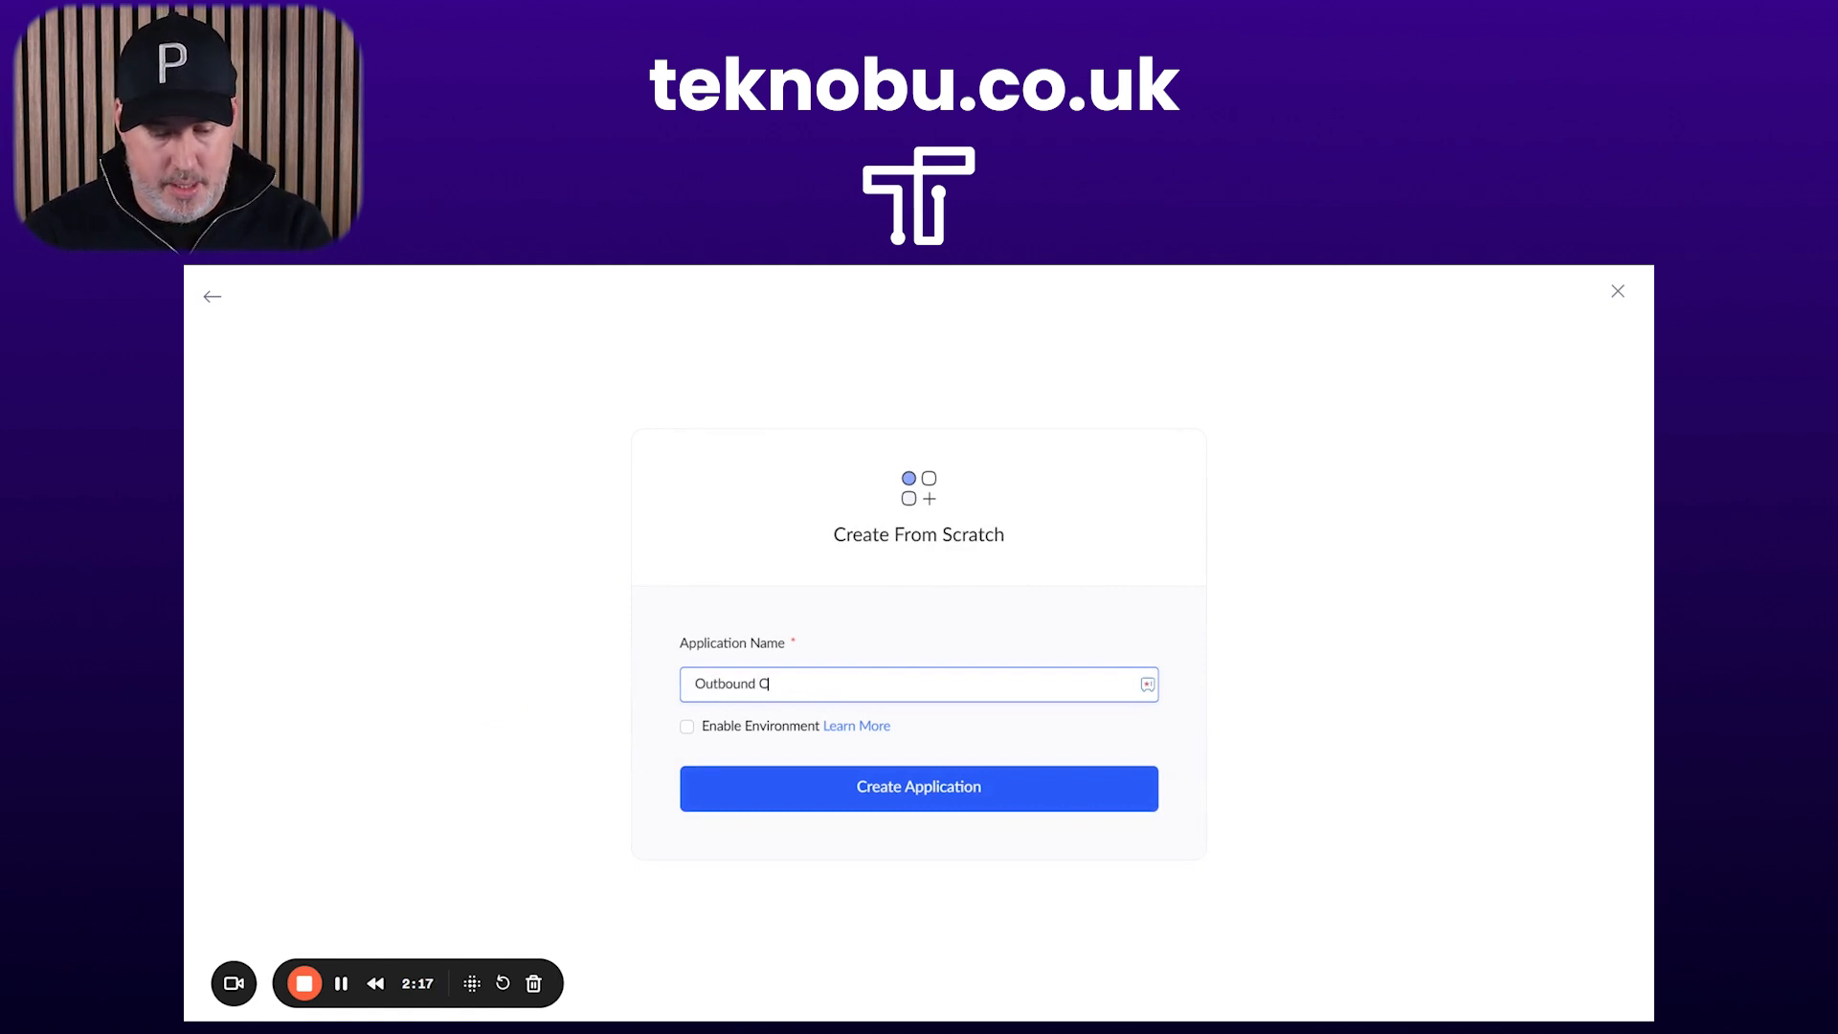
key(Return)
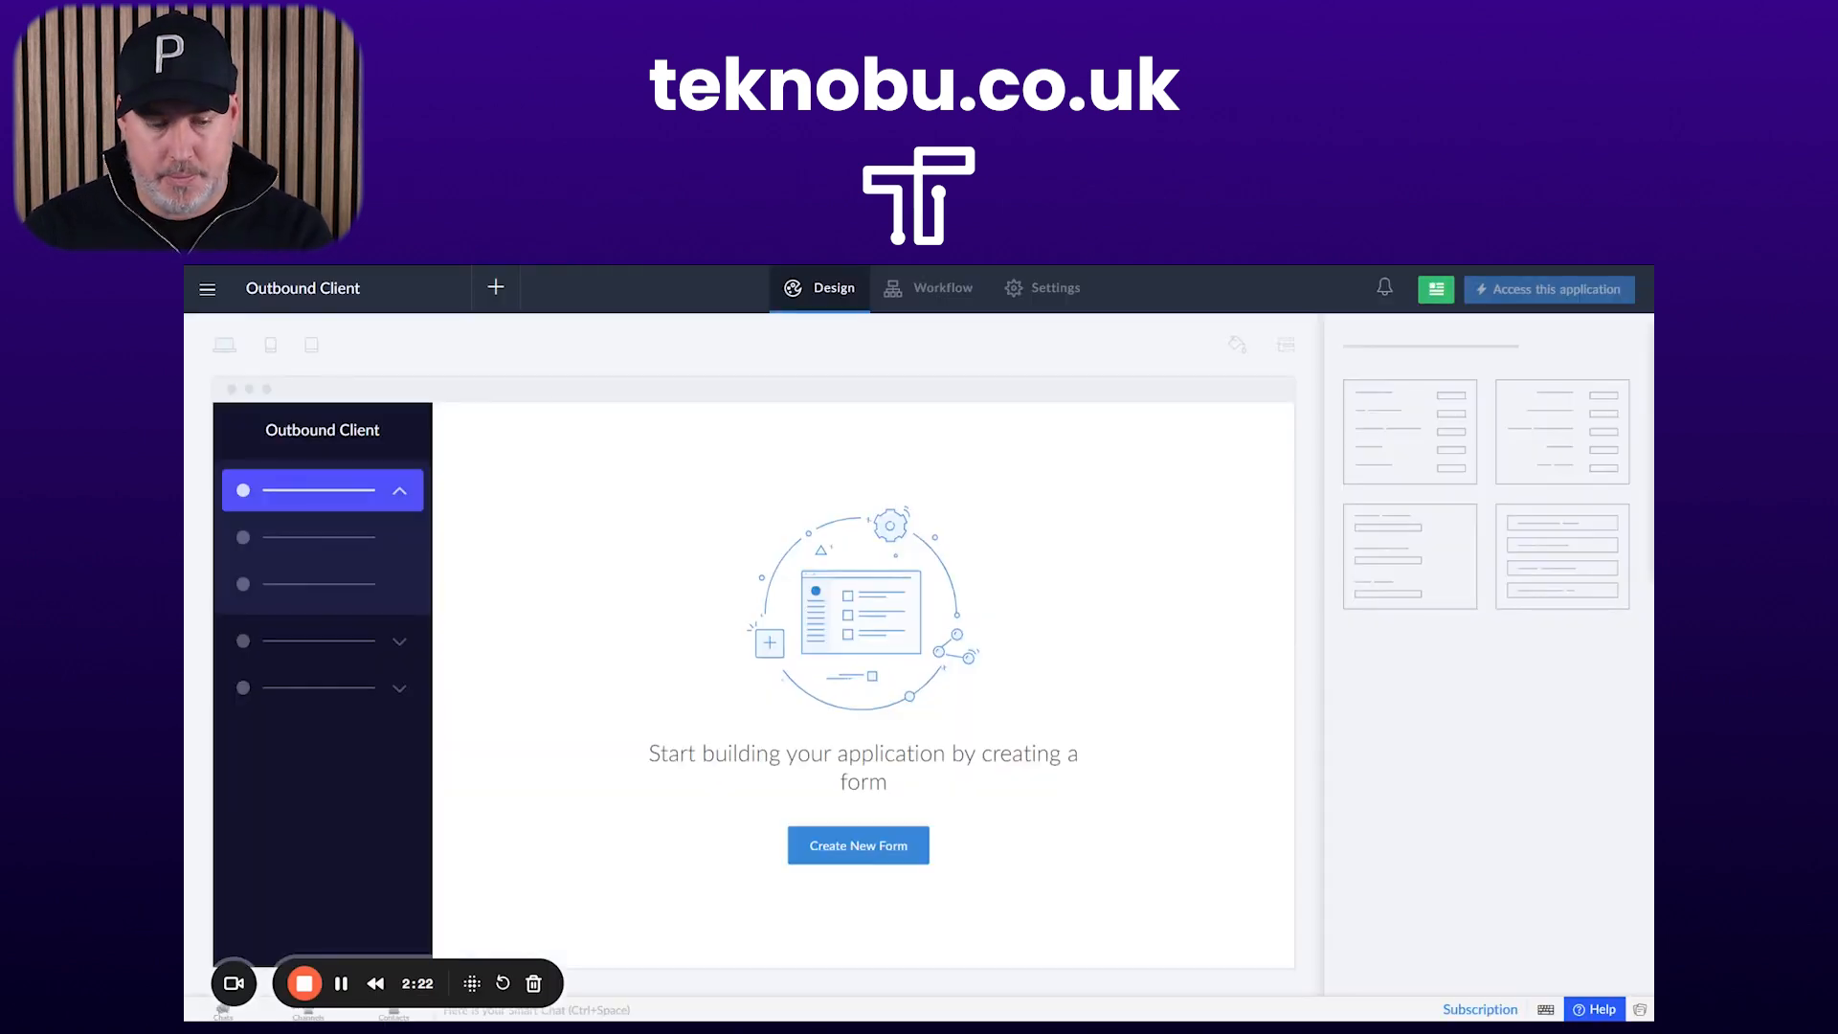
Create a form from scratch named Support in the Outbound Client application
click(850, 861)
click(741, 485)
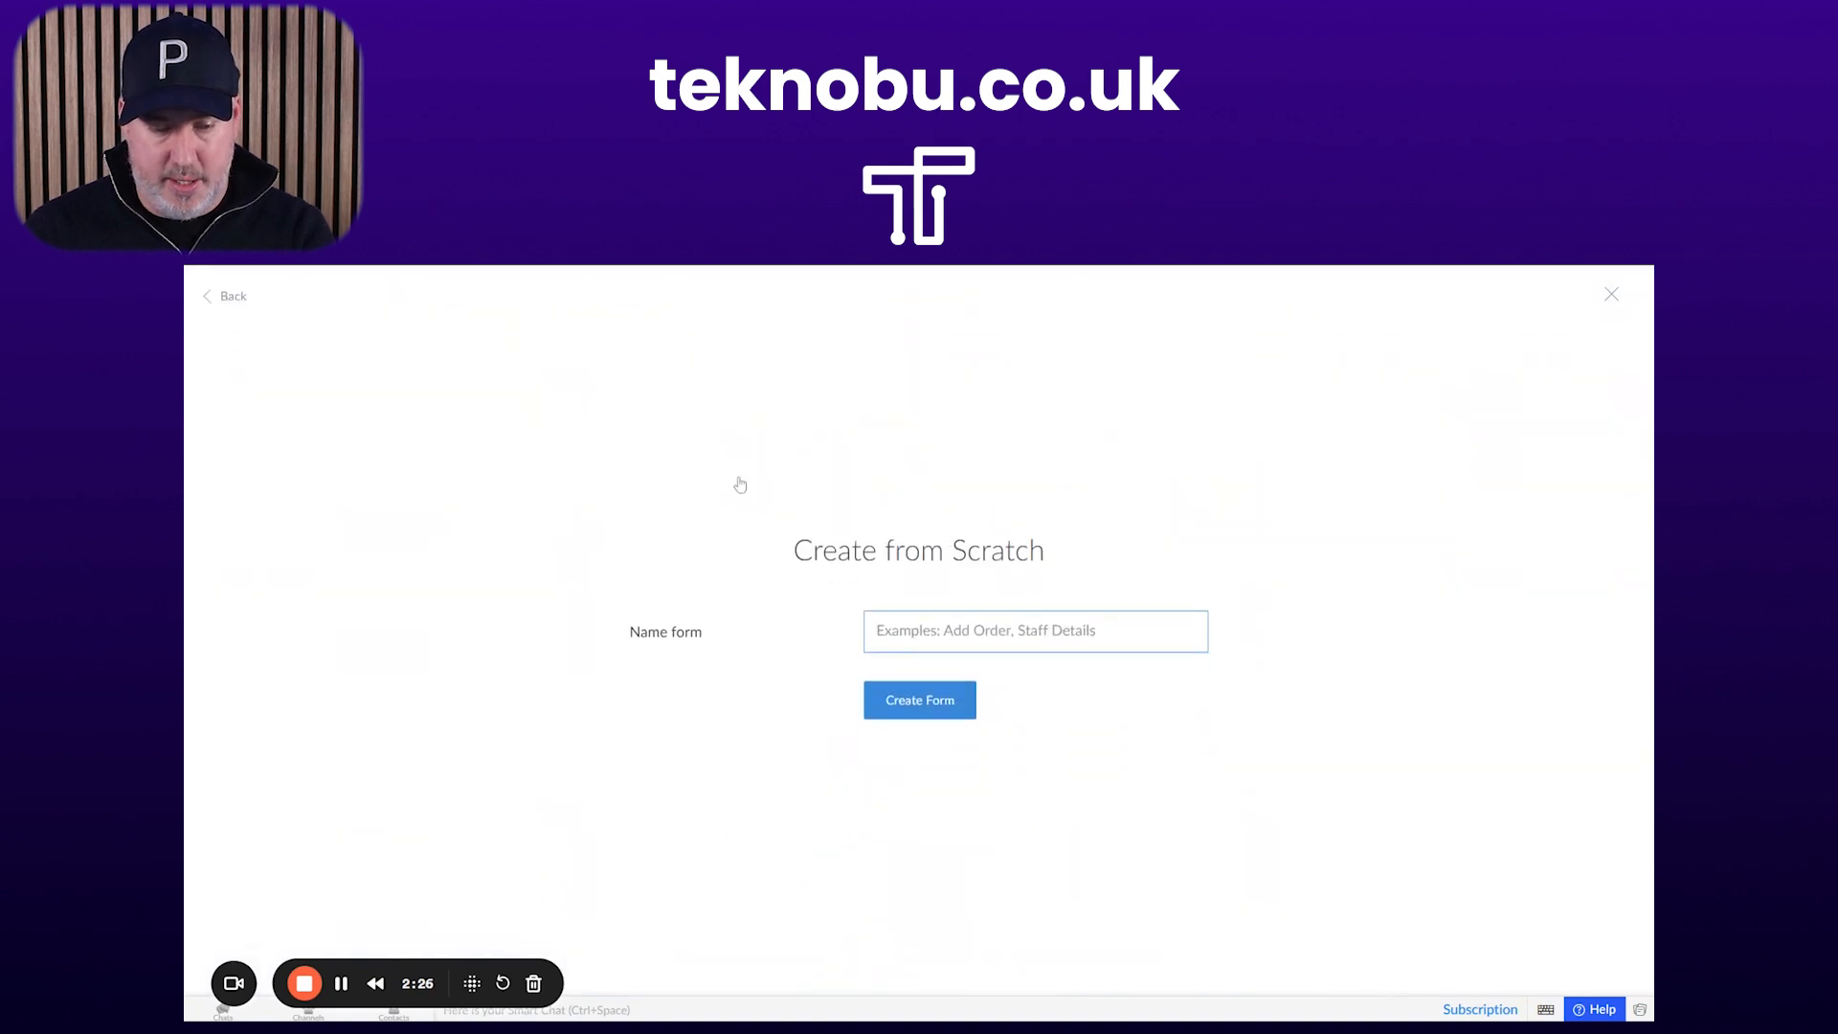
text(Support)
key(Return)
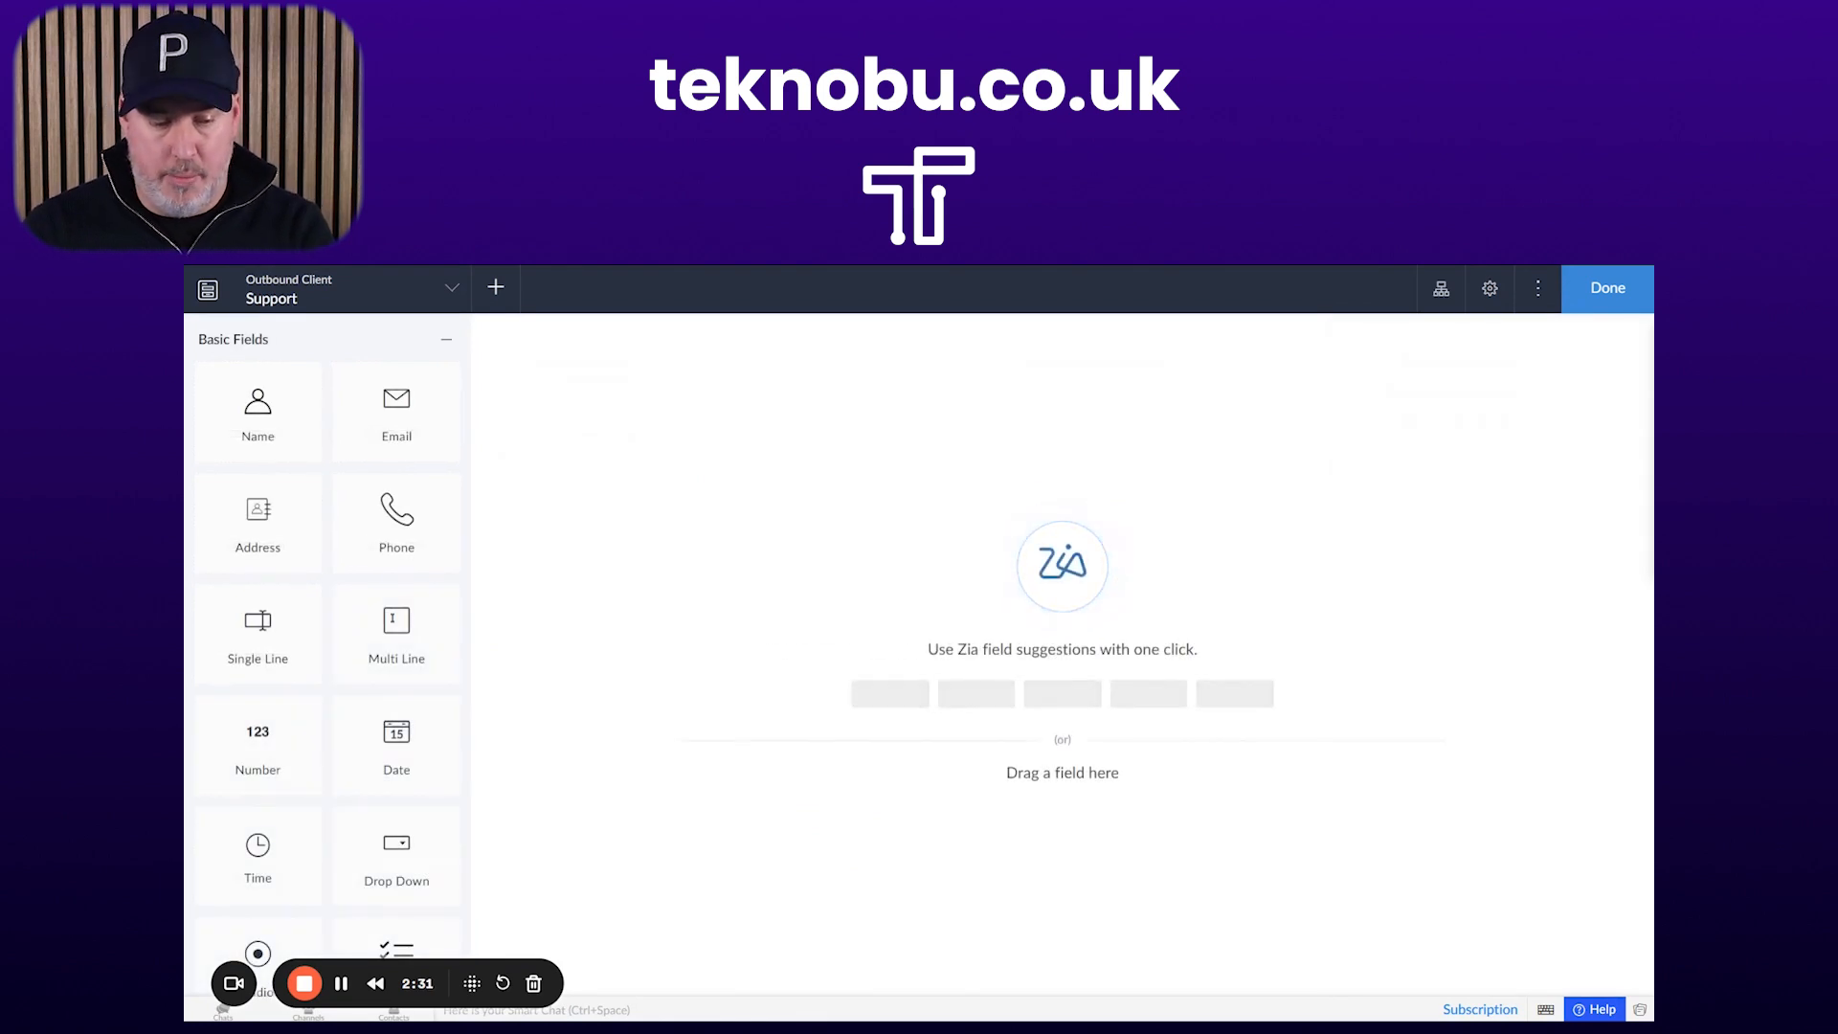
Add a multi-line field to the Support form and name it Support Required
drag(397, 627, 823, 561)
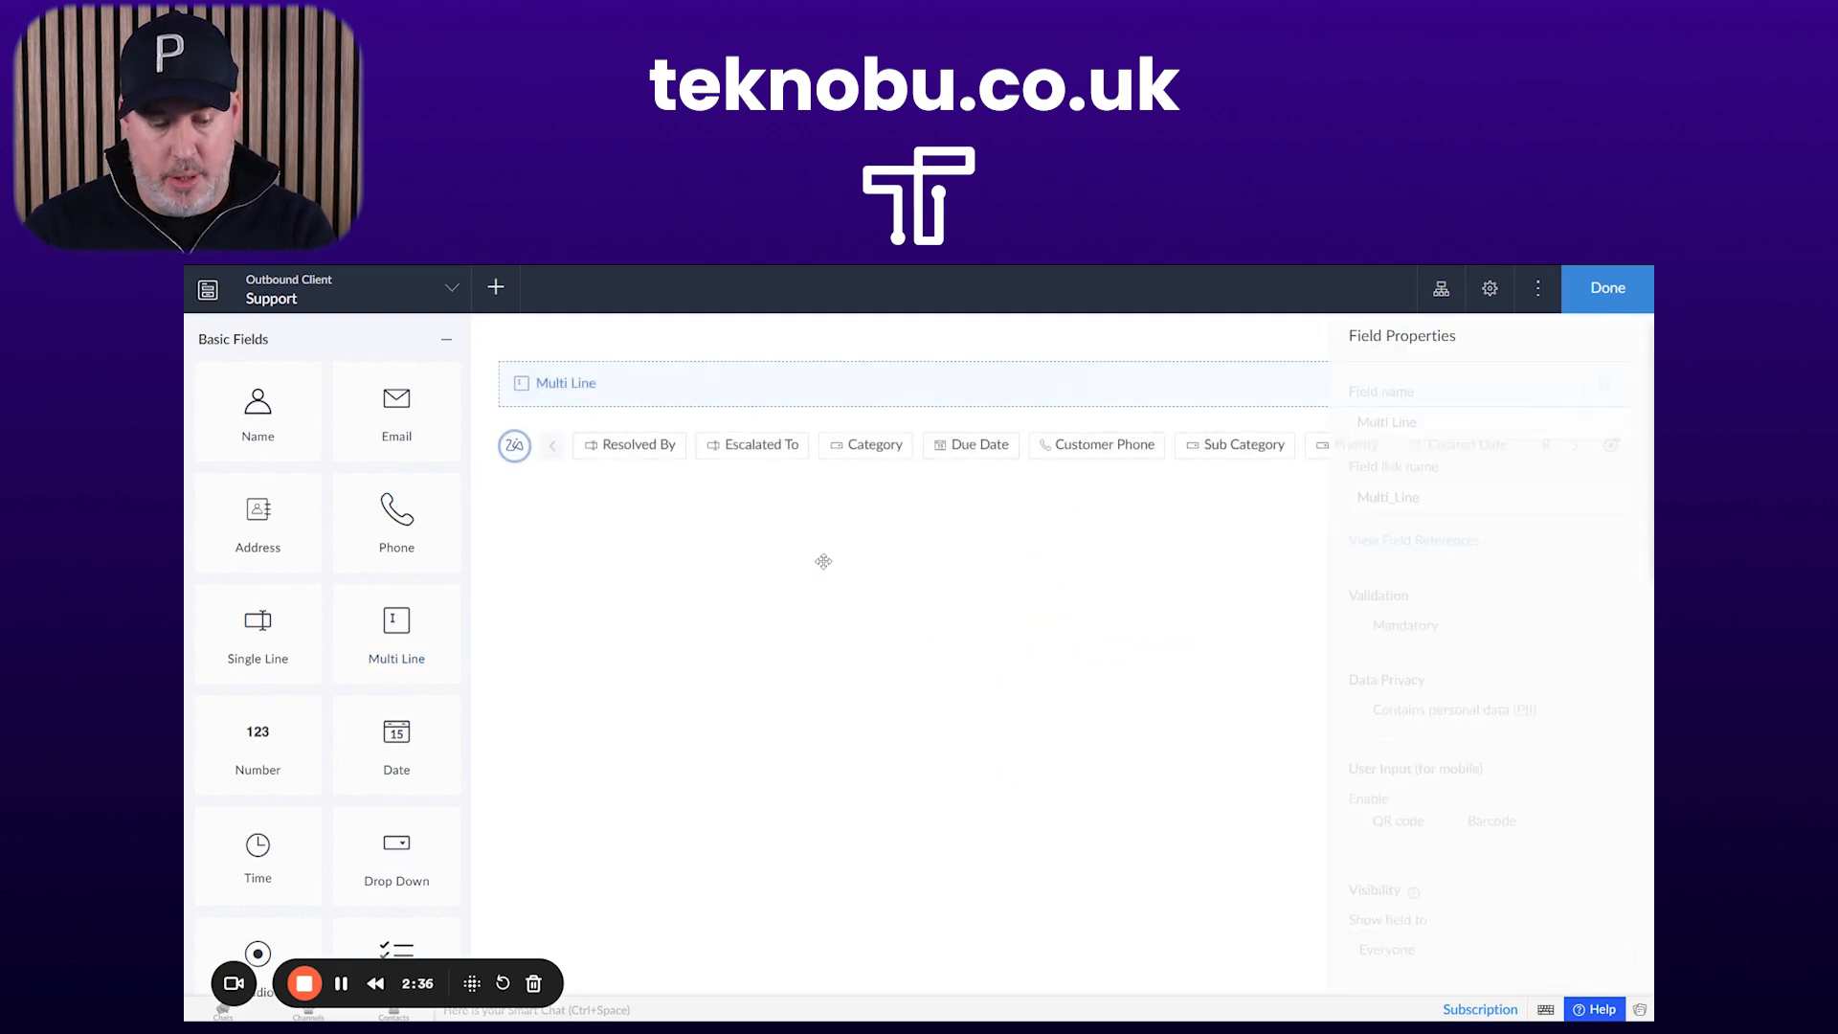
text(Suppor)
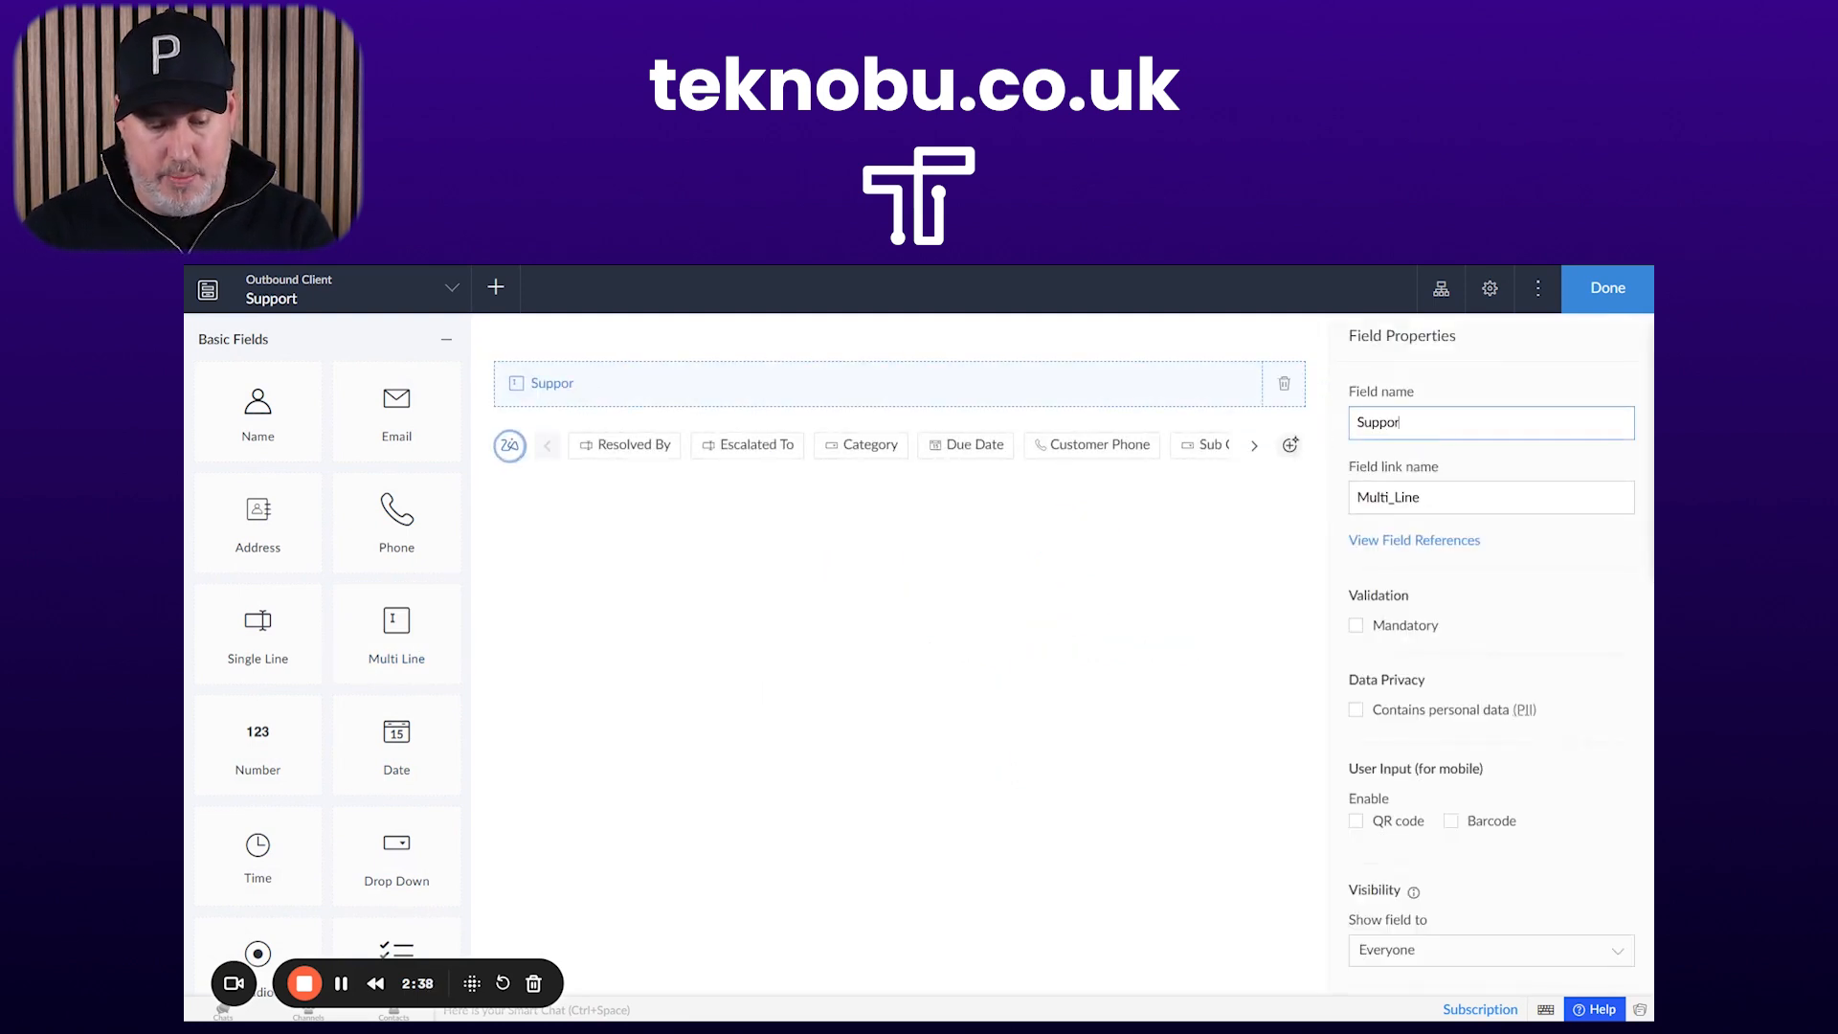
text(t Required)
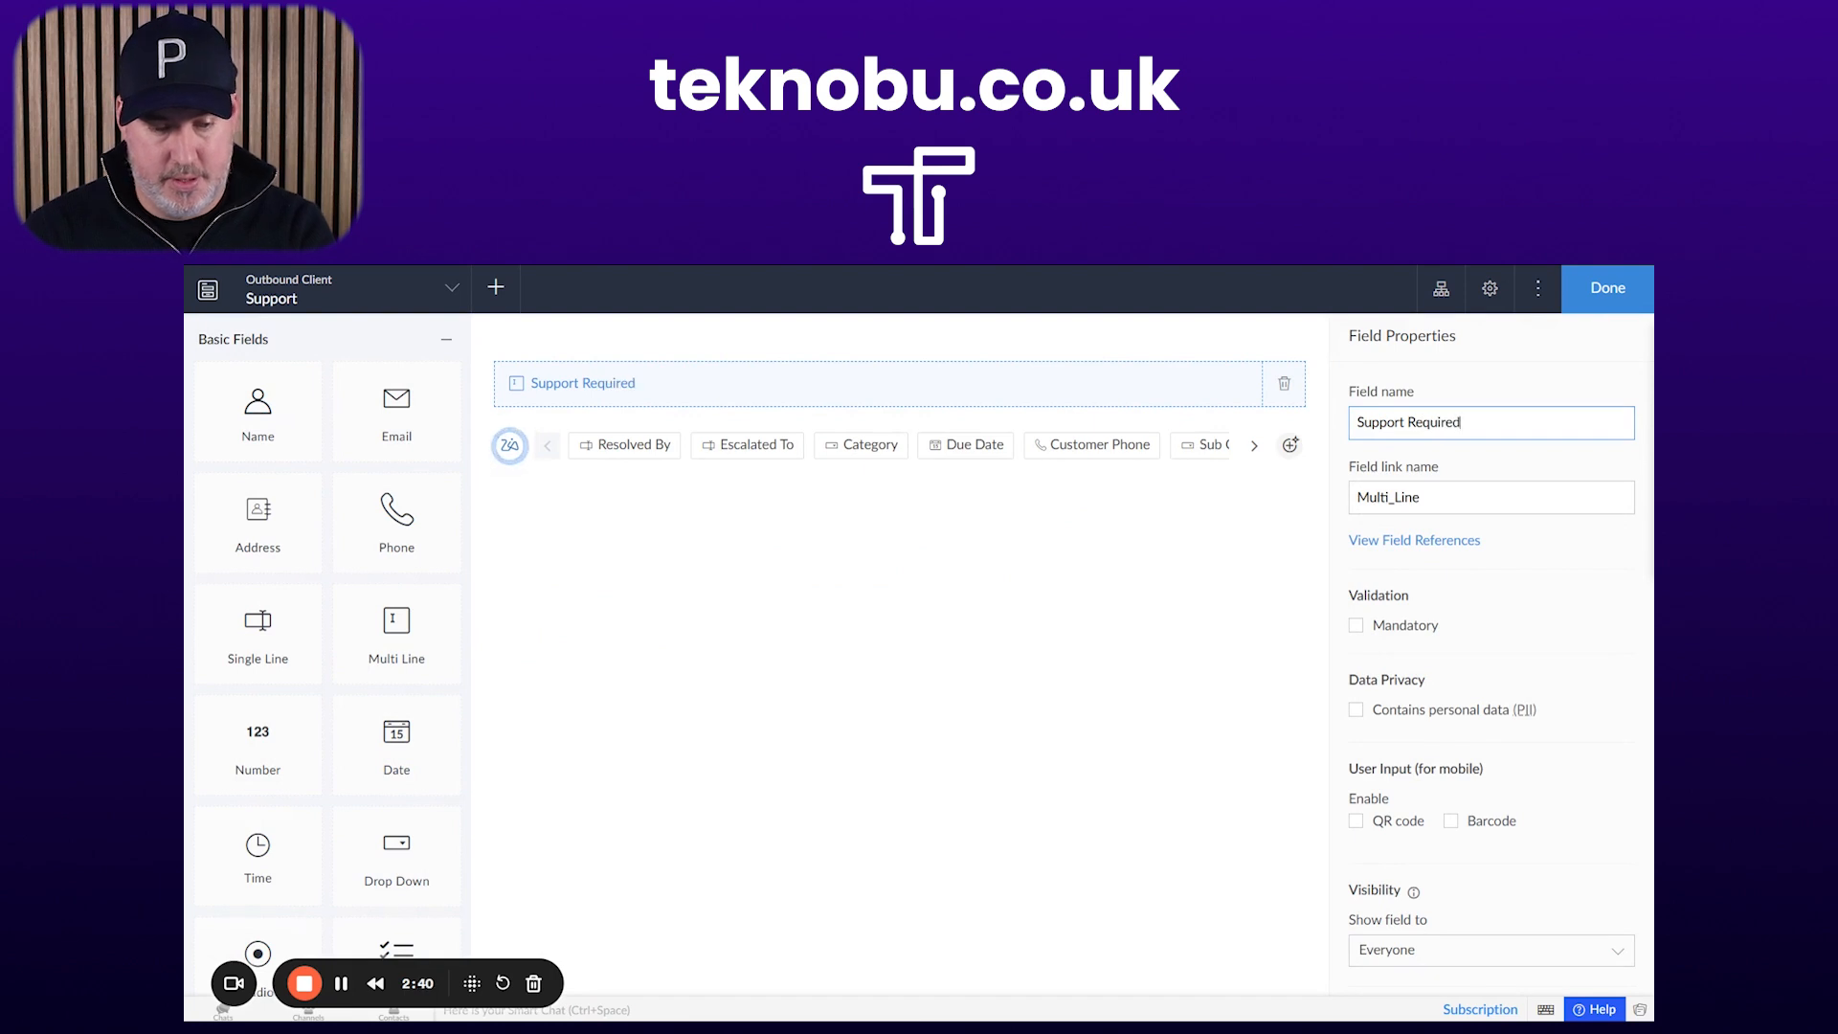
click(827, 569)
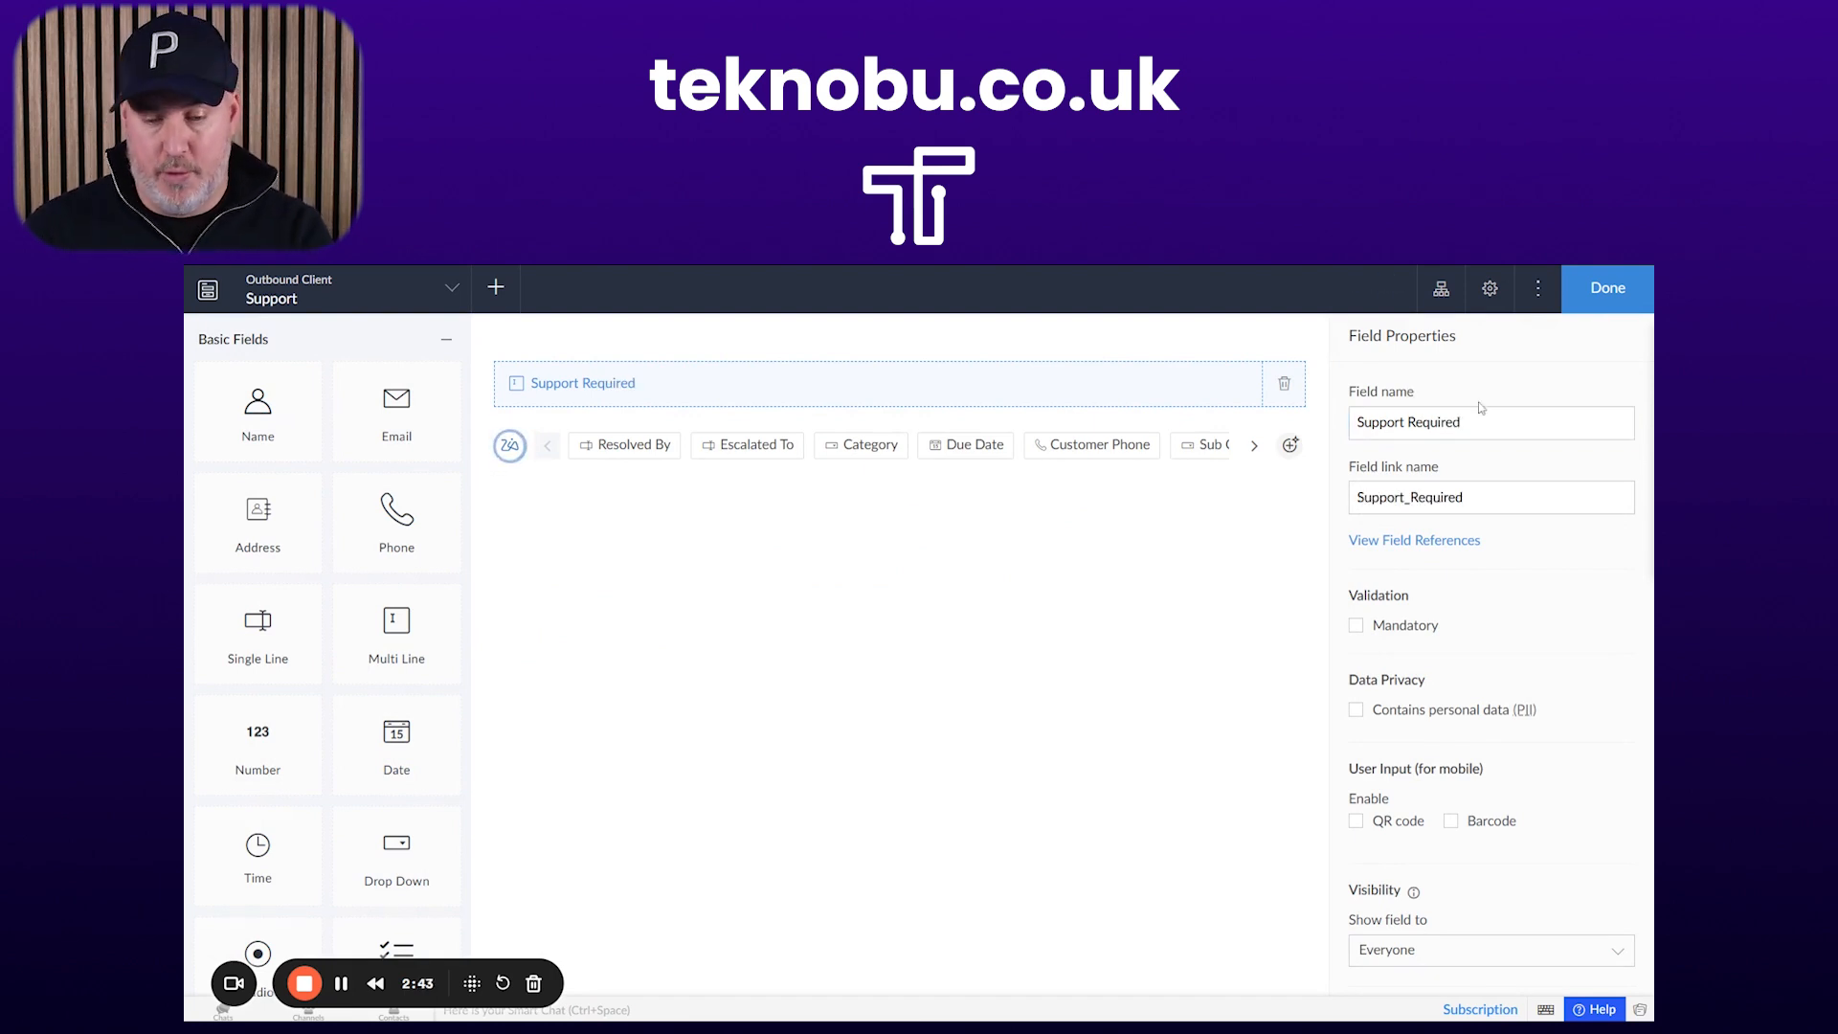
Change the Support form's successful submission message to "Ticket Raised"
click(1492, 291)
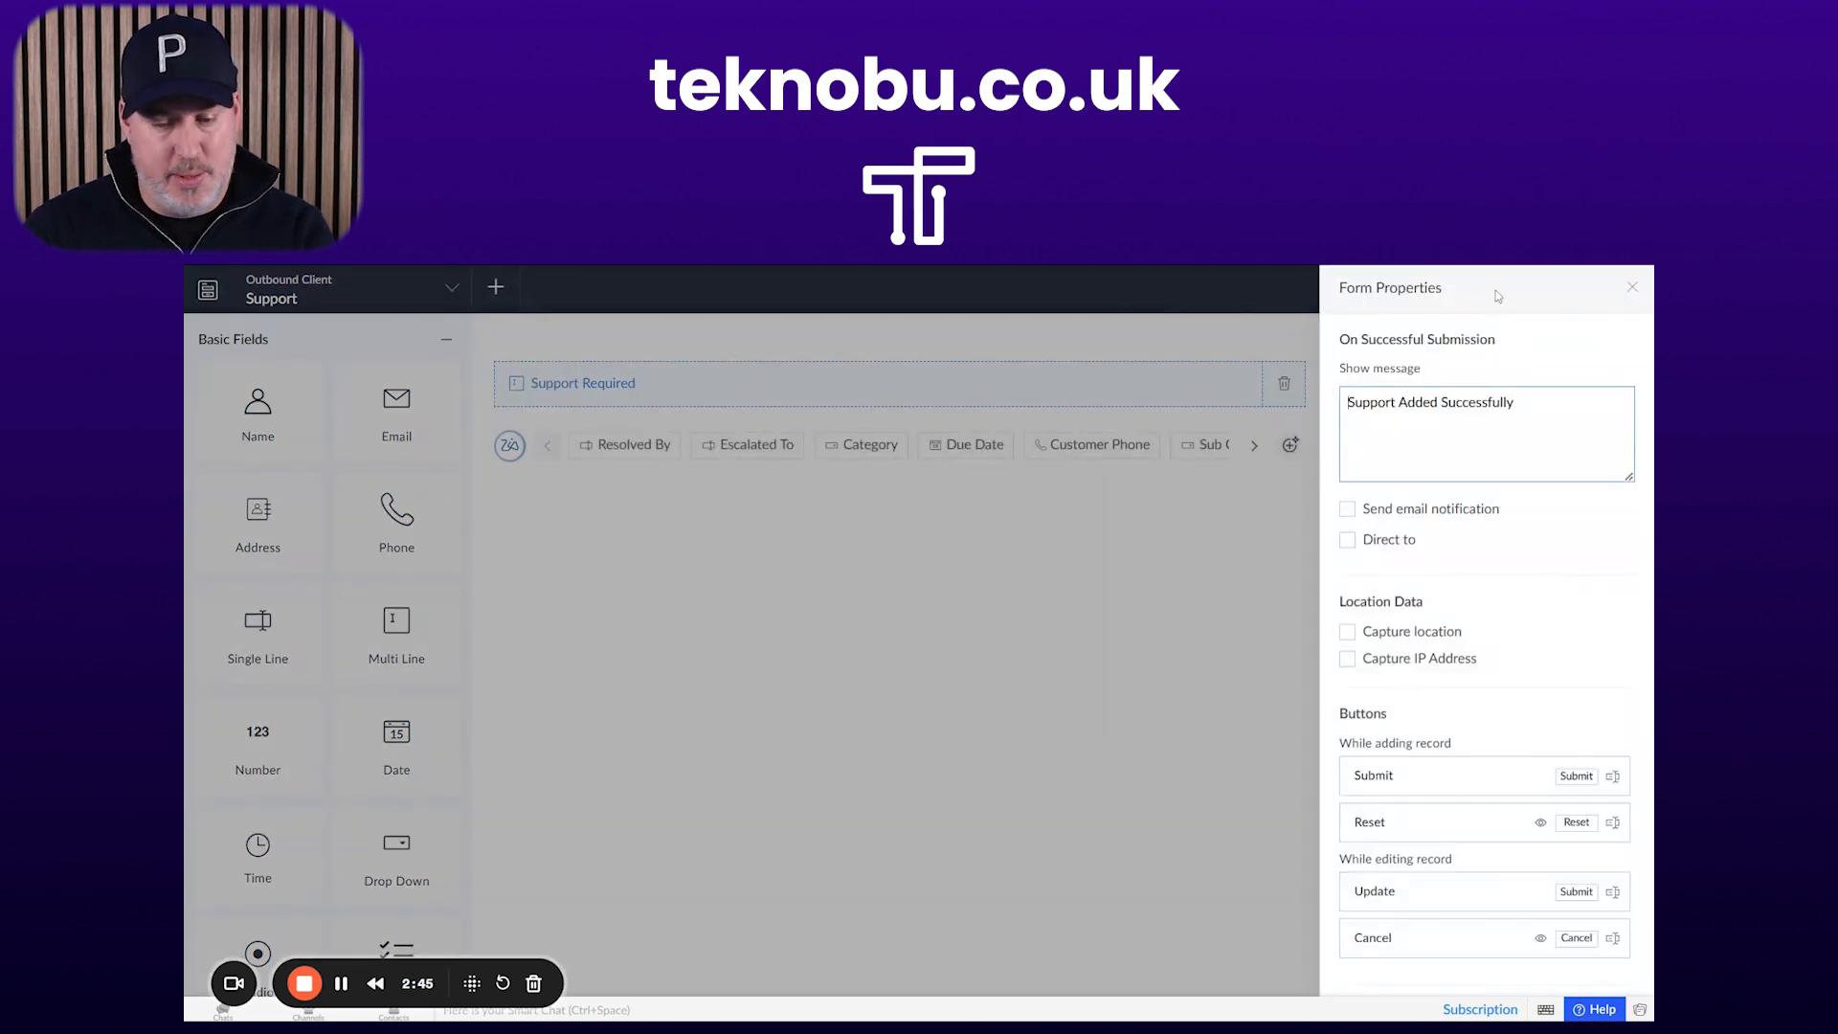
key(ctrl+a)
text(Tic)
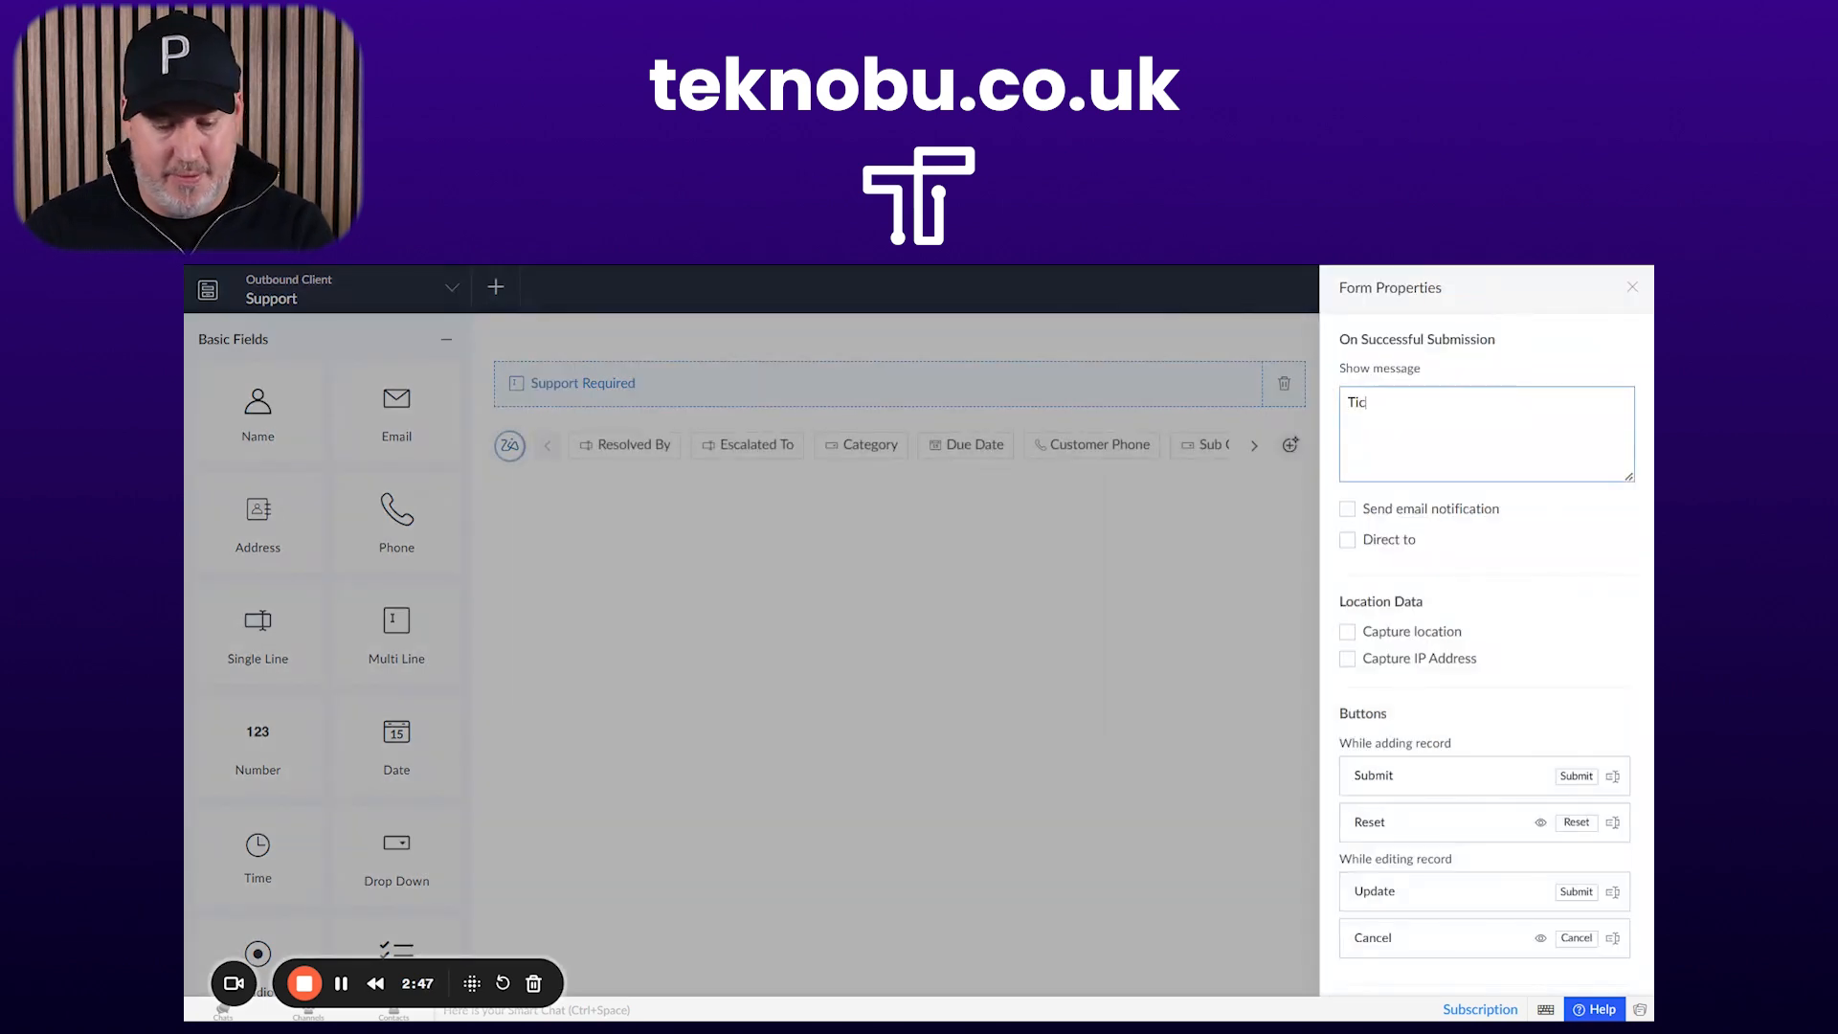
text(ket Raised)
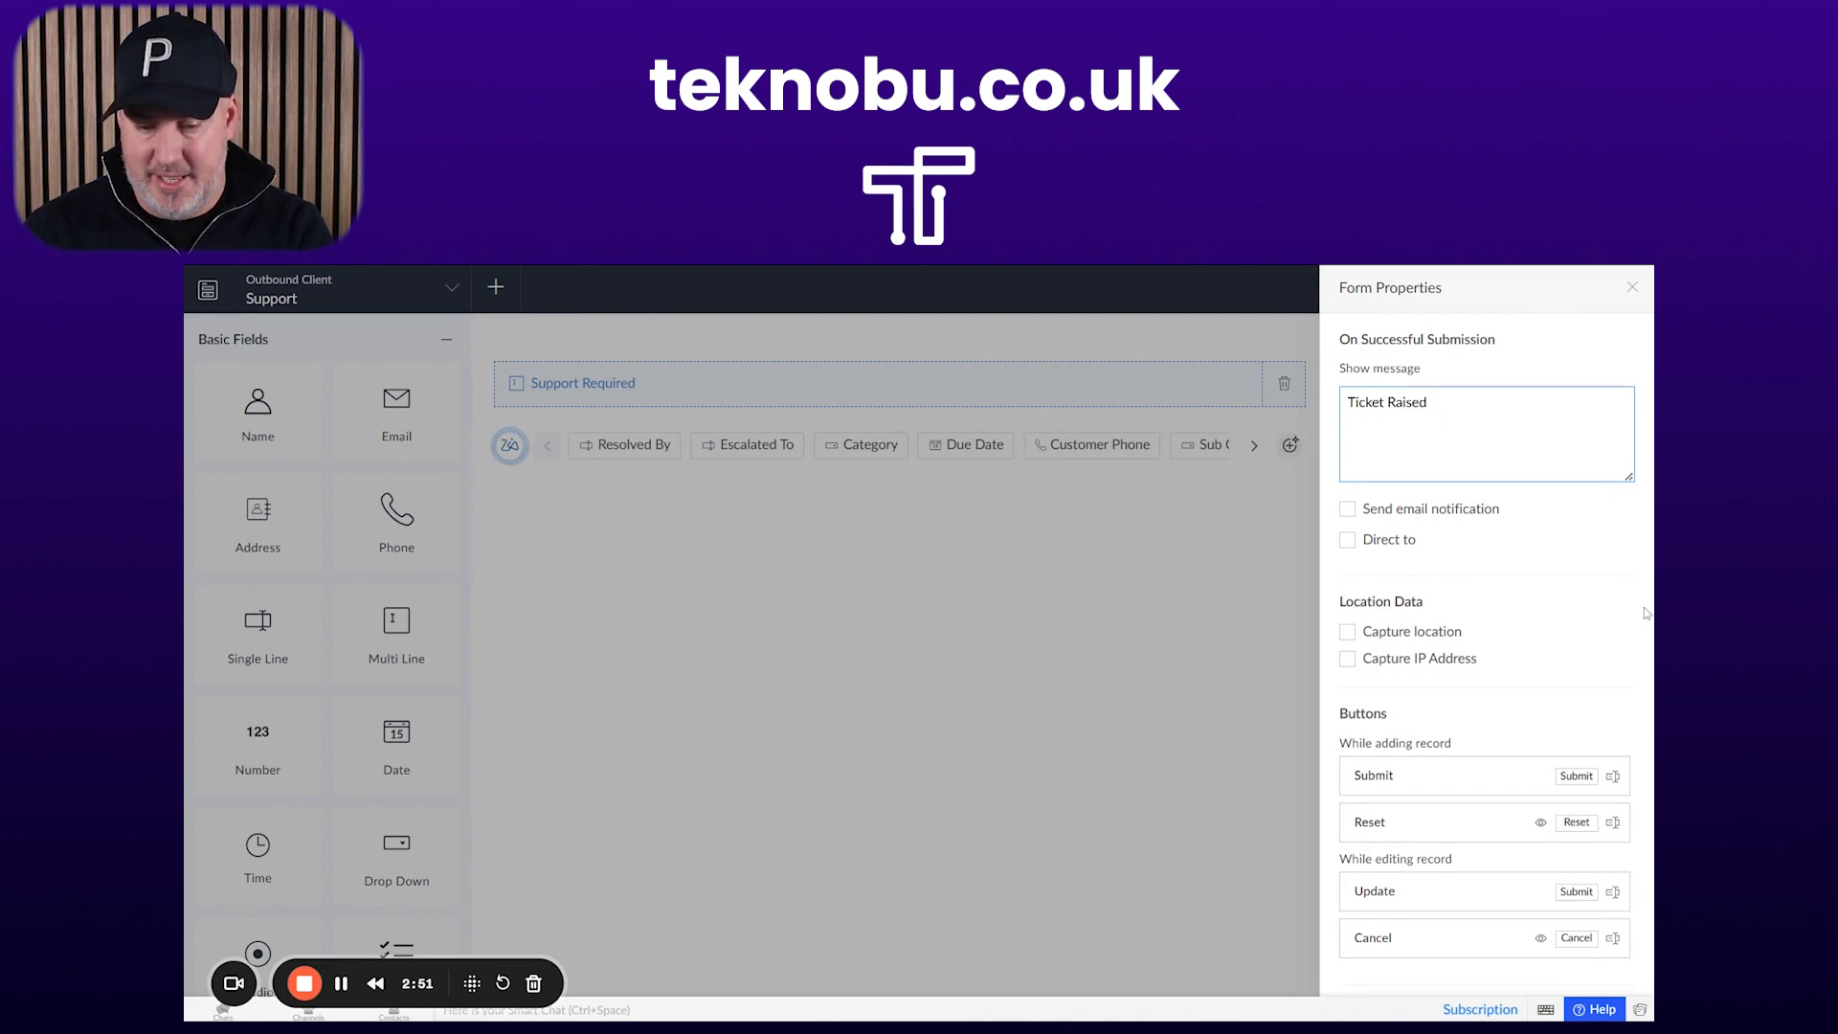
click(1590, 573)
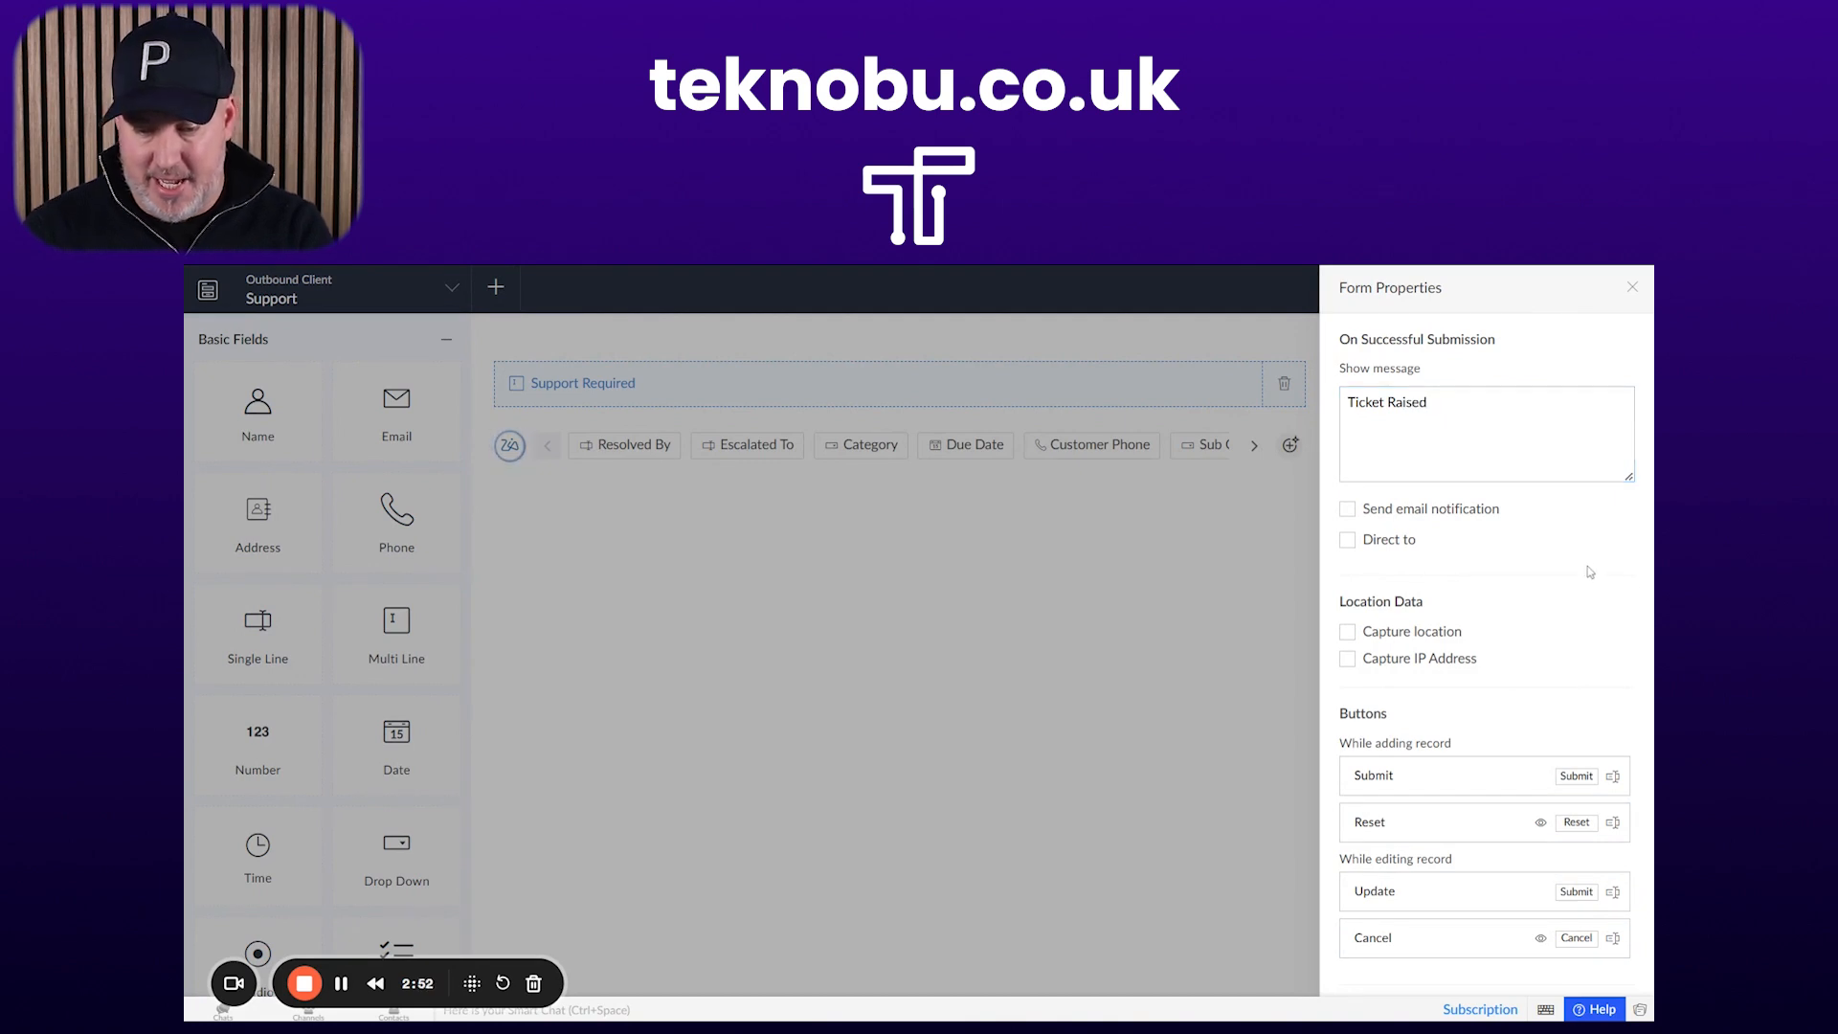
Hide the Support form's Reset and Cancel buttons and finish editing the form
click(1541, 823)
click(1541, 939)
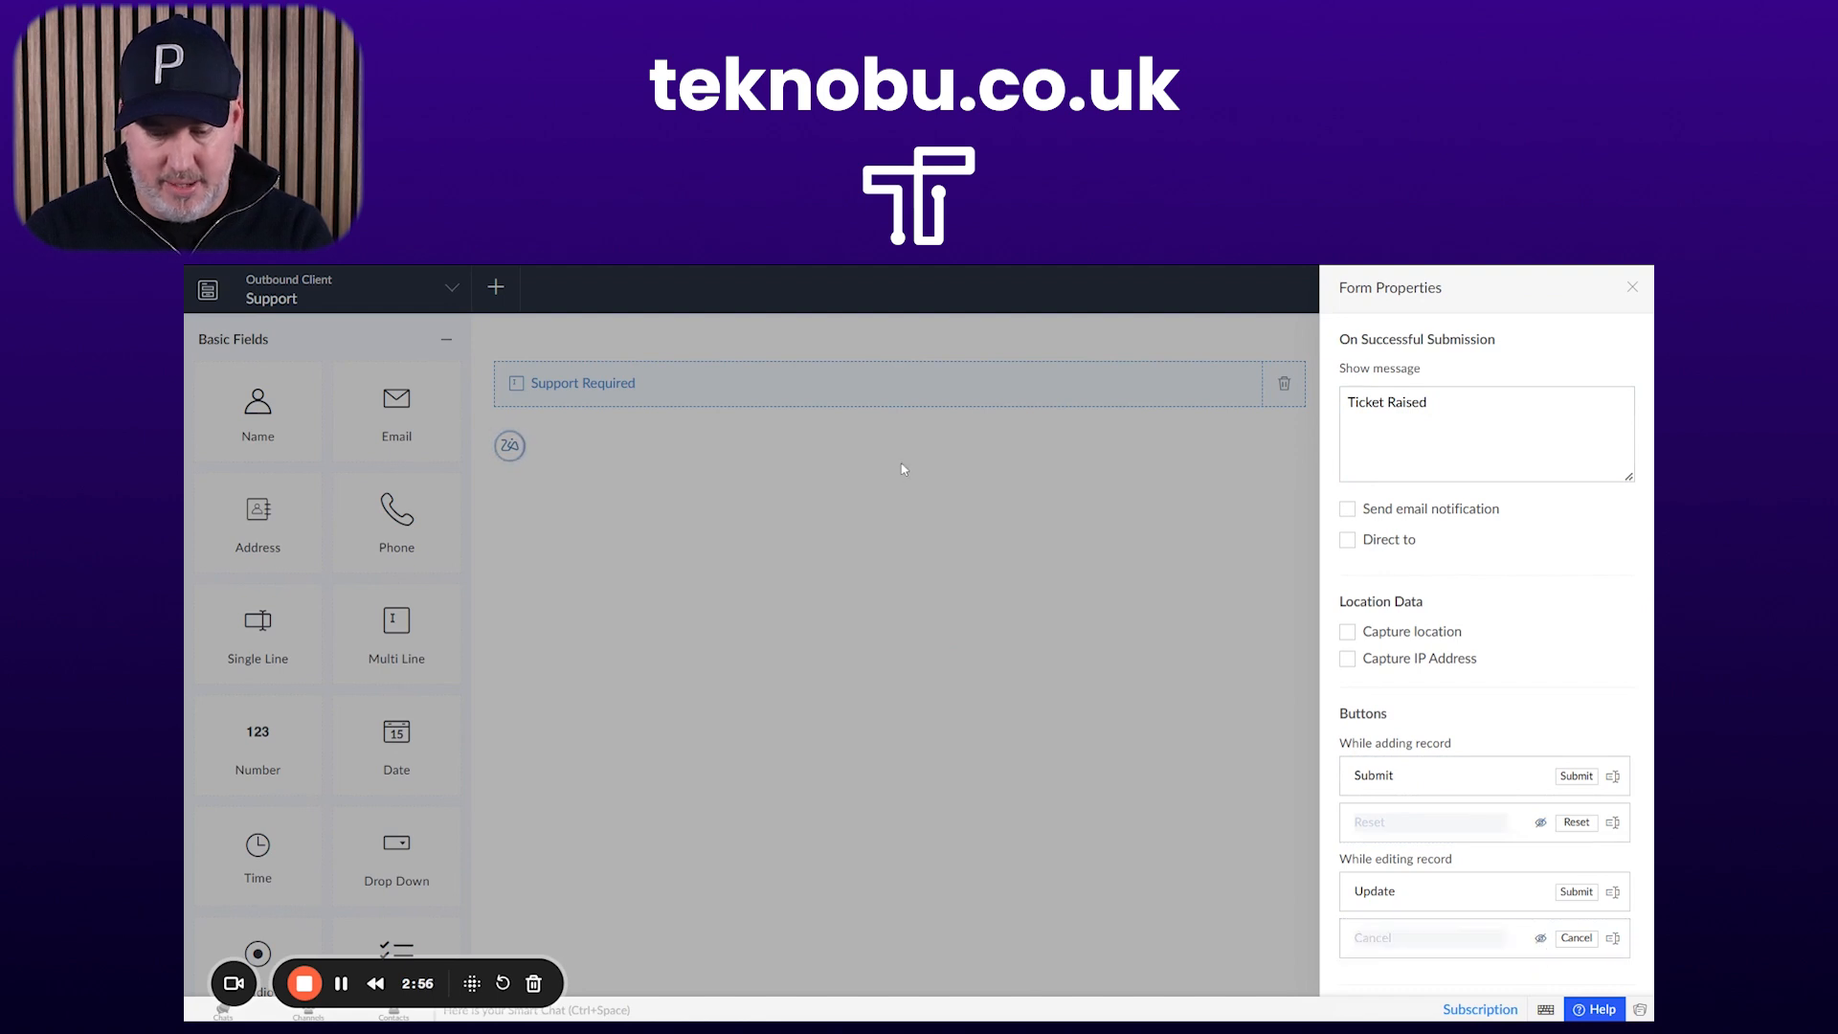
click(916, 527)
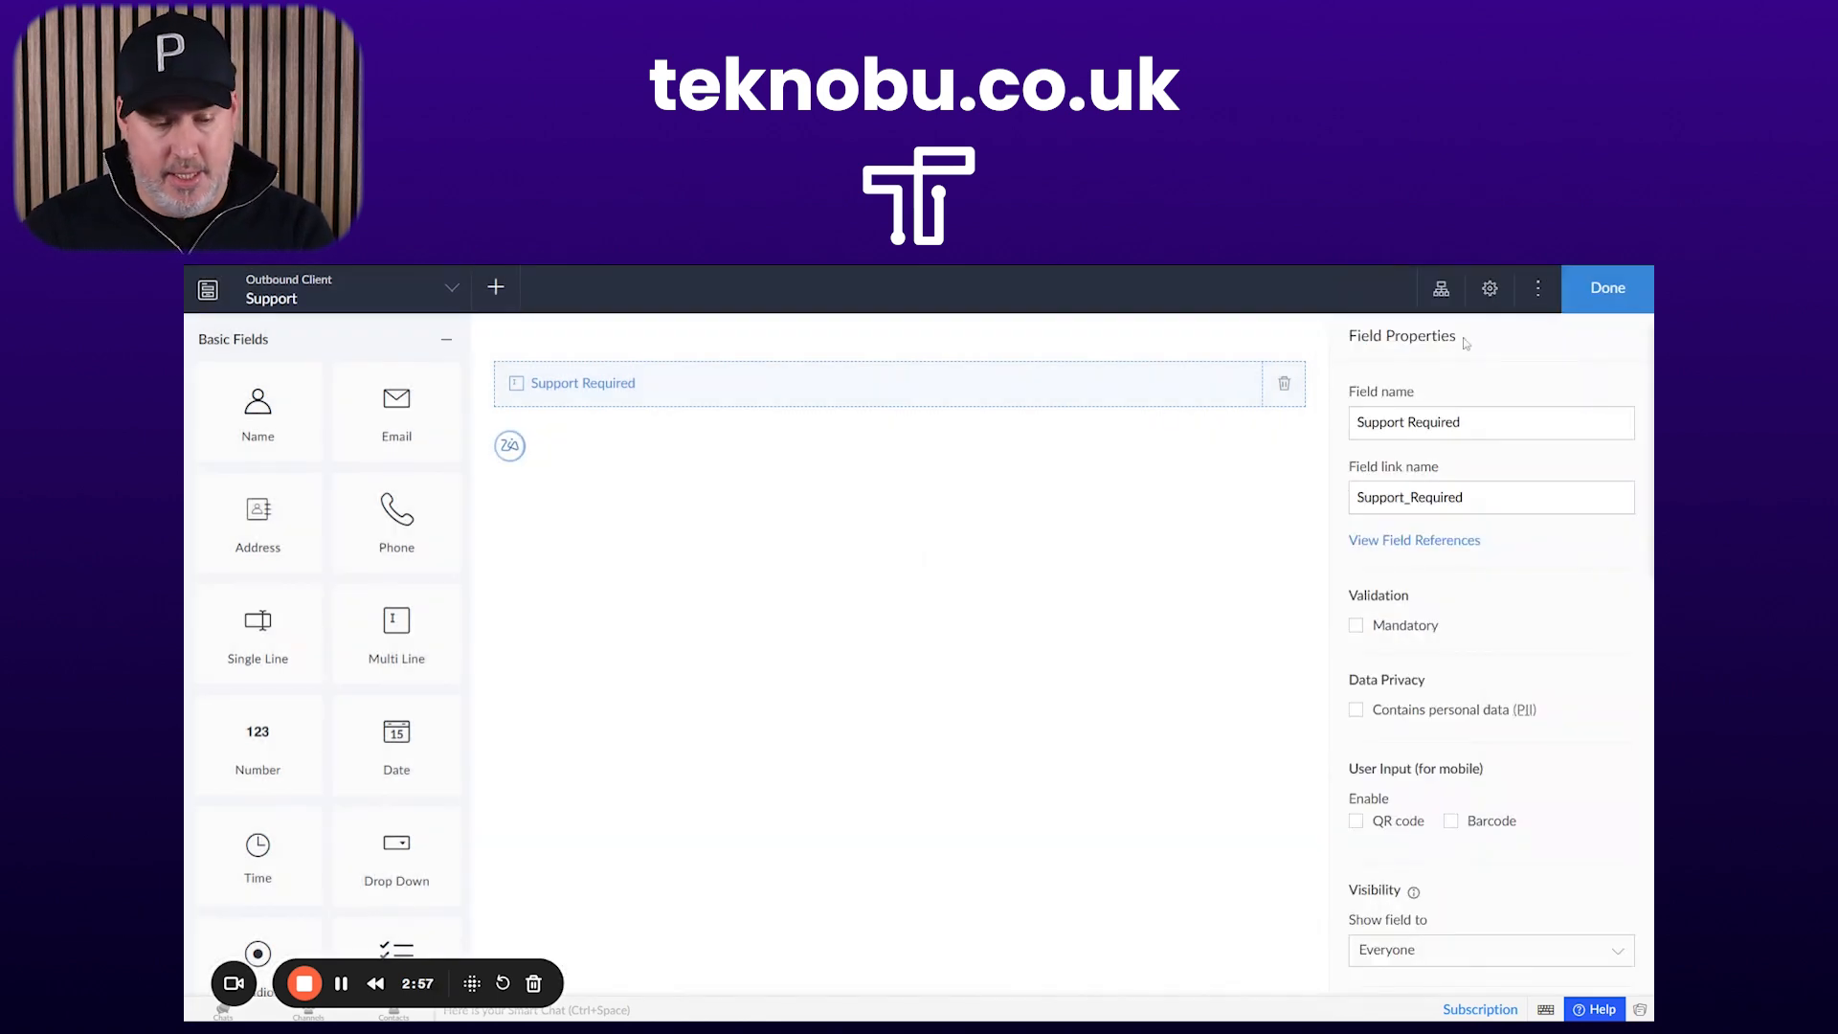
click(1609, 289)
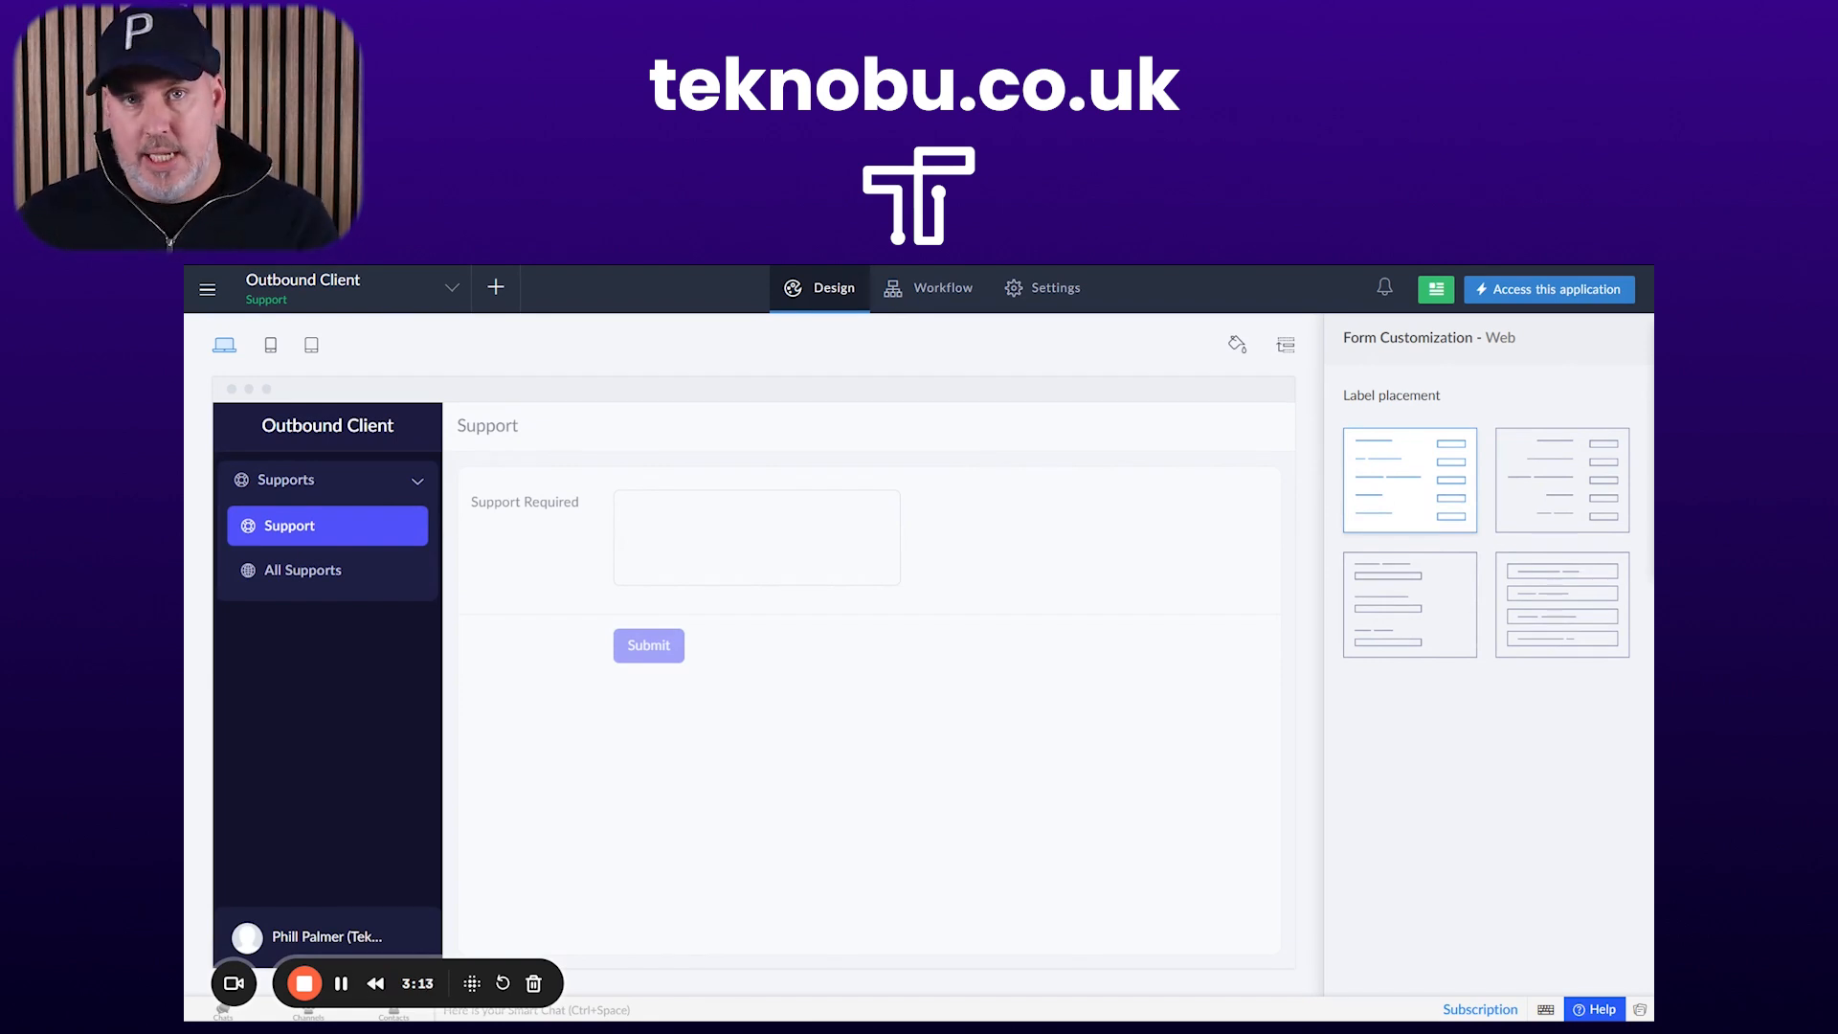
Go to the Microservices area and browse the existing custom APIs
click(207, 289)
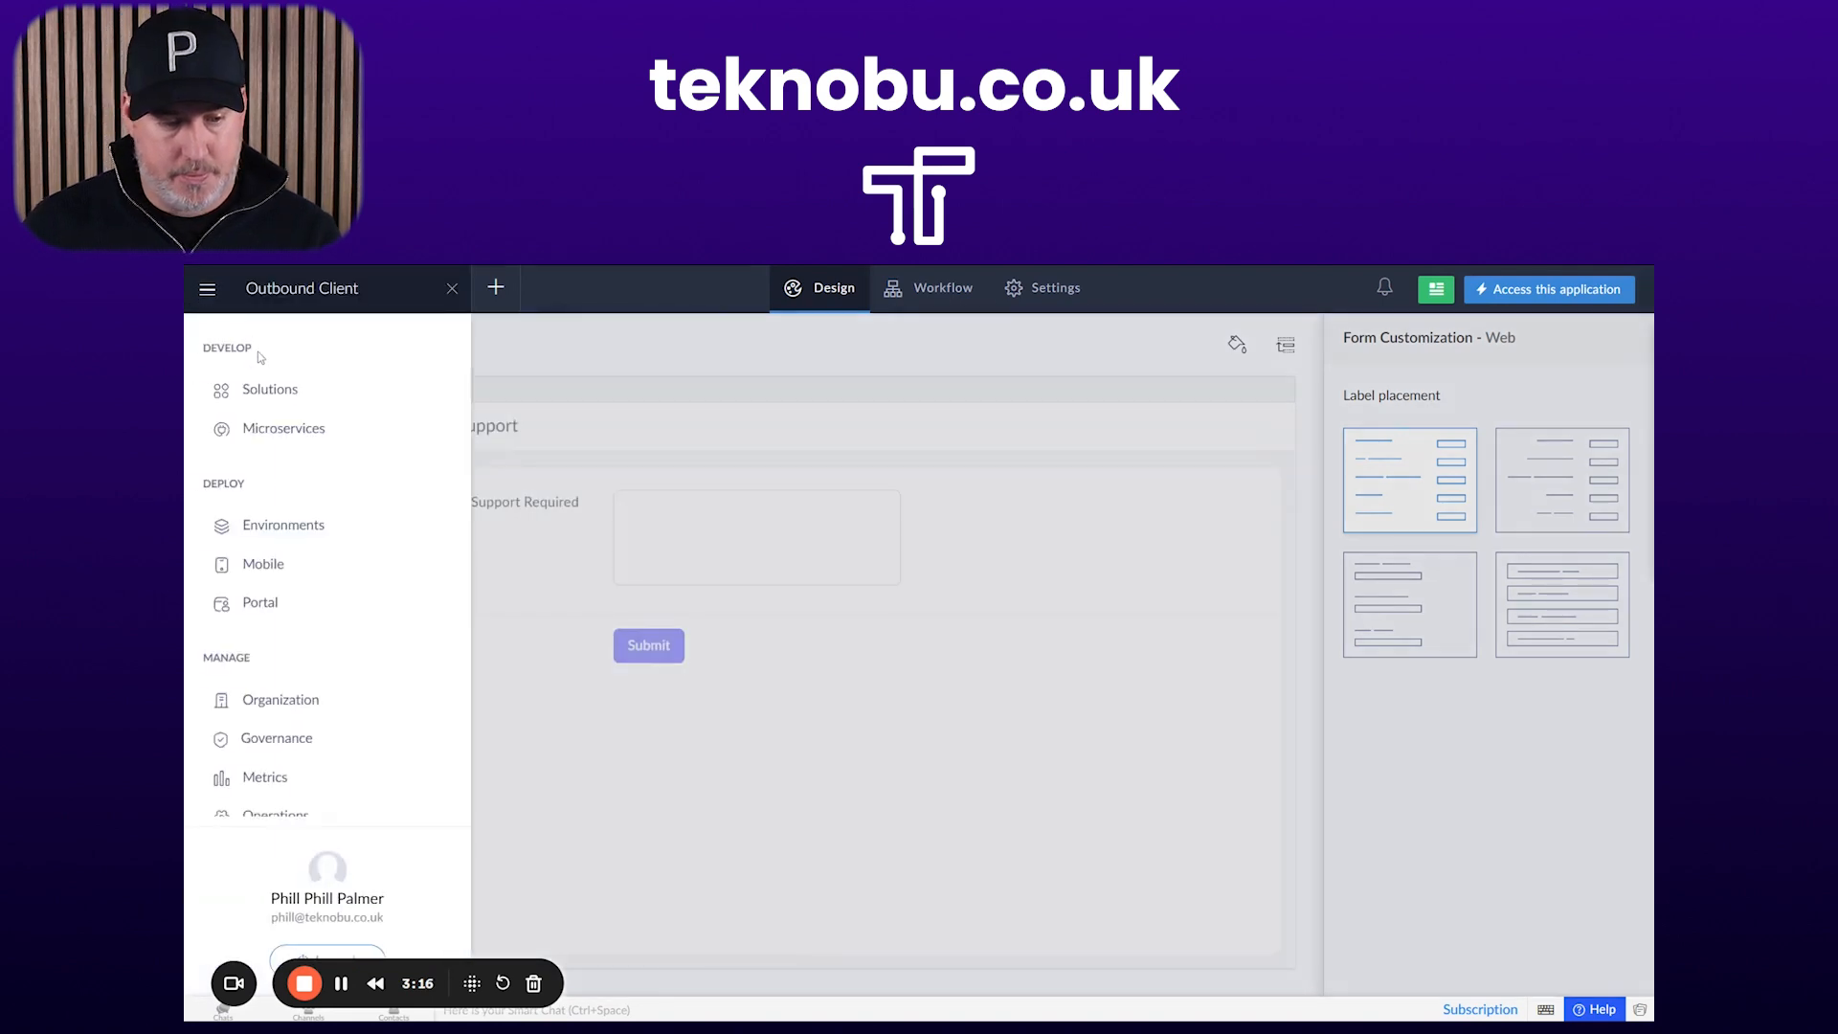
click(285, 431)
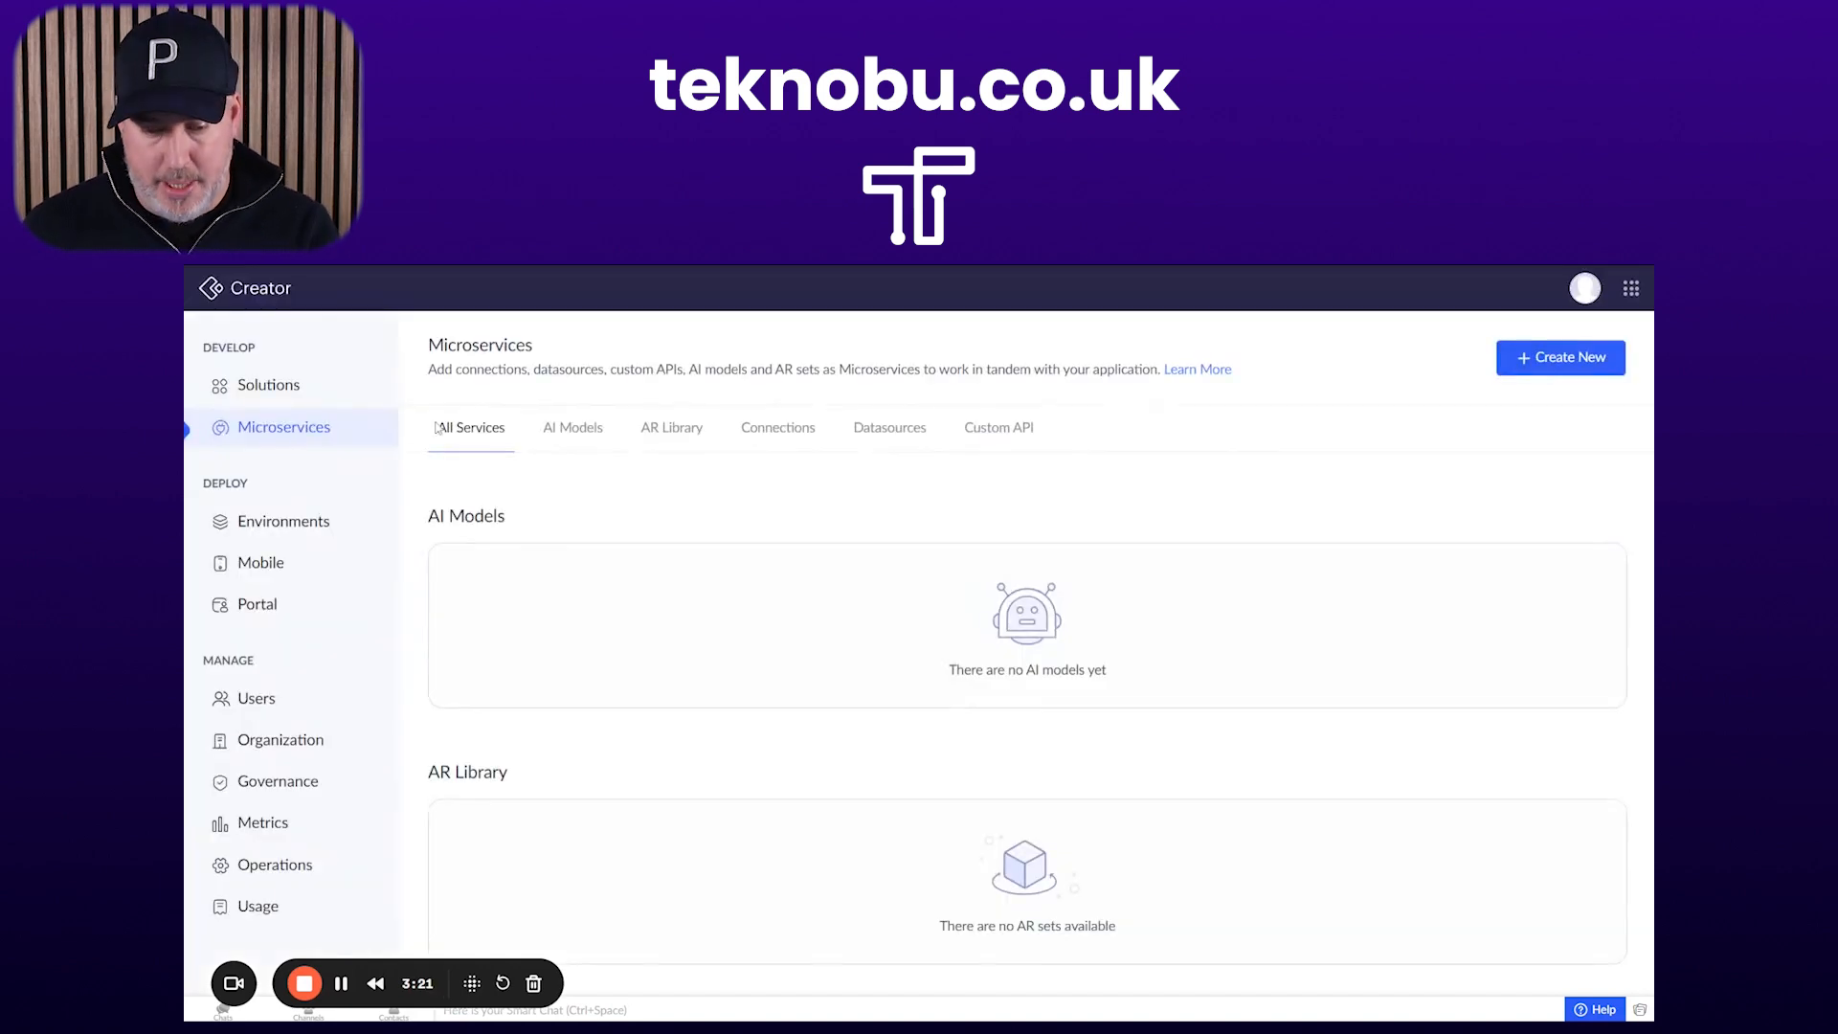
click(1020, 429)
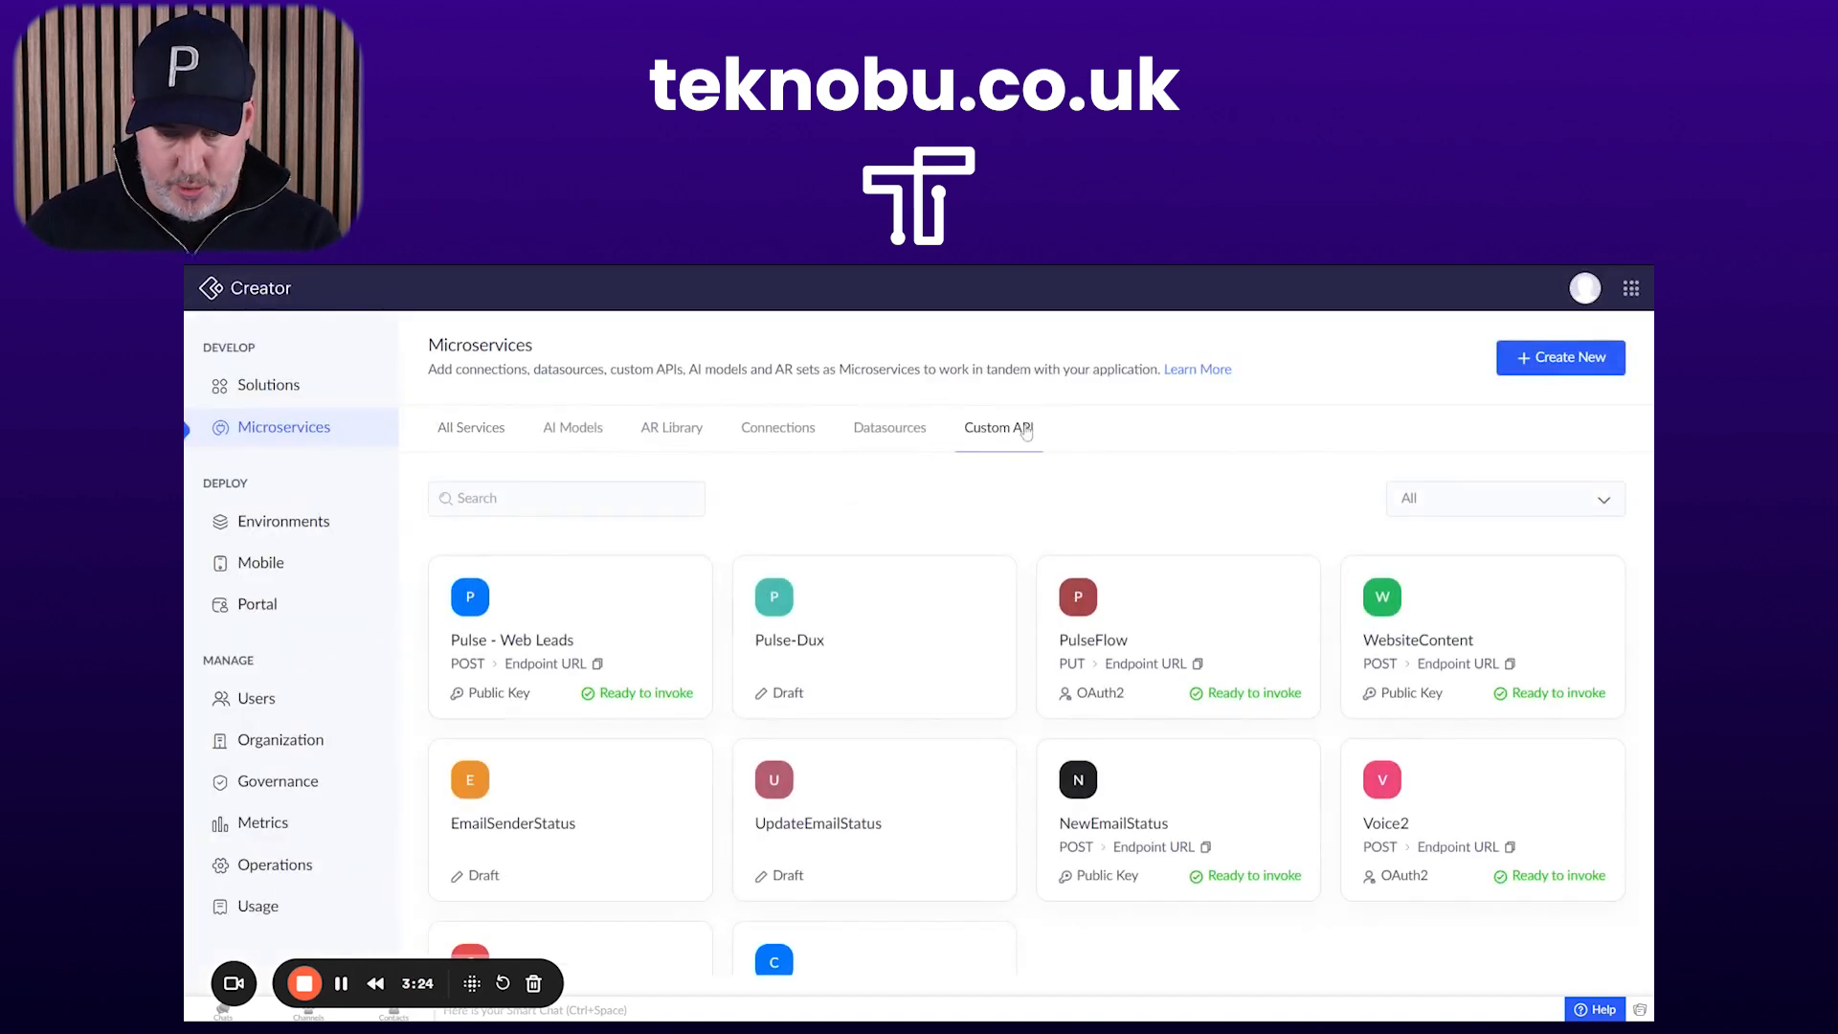
scroll(962, 802, down, 2)
scroll(962, 804, up, 2)
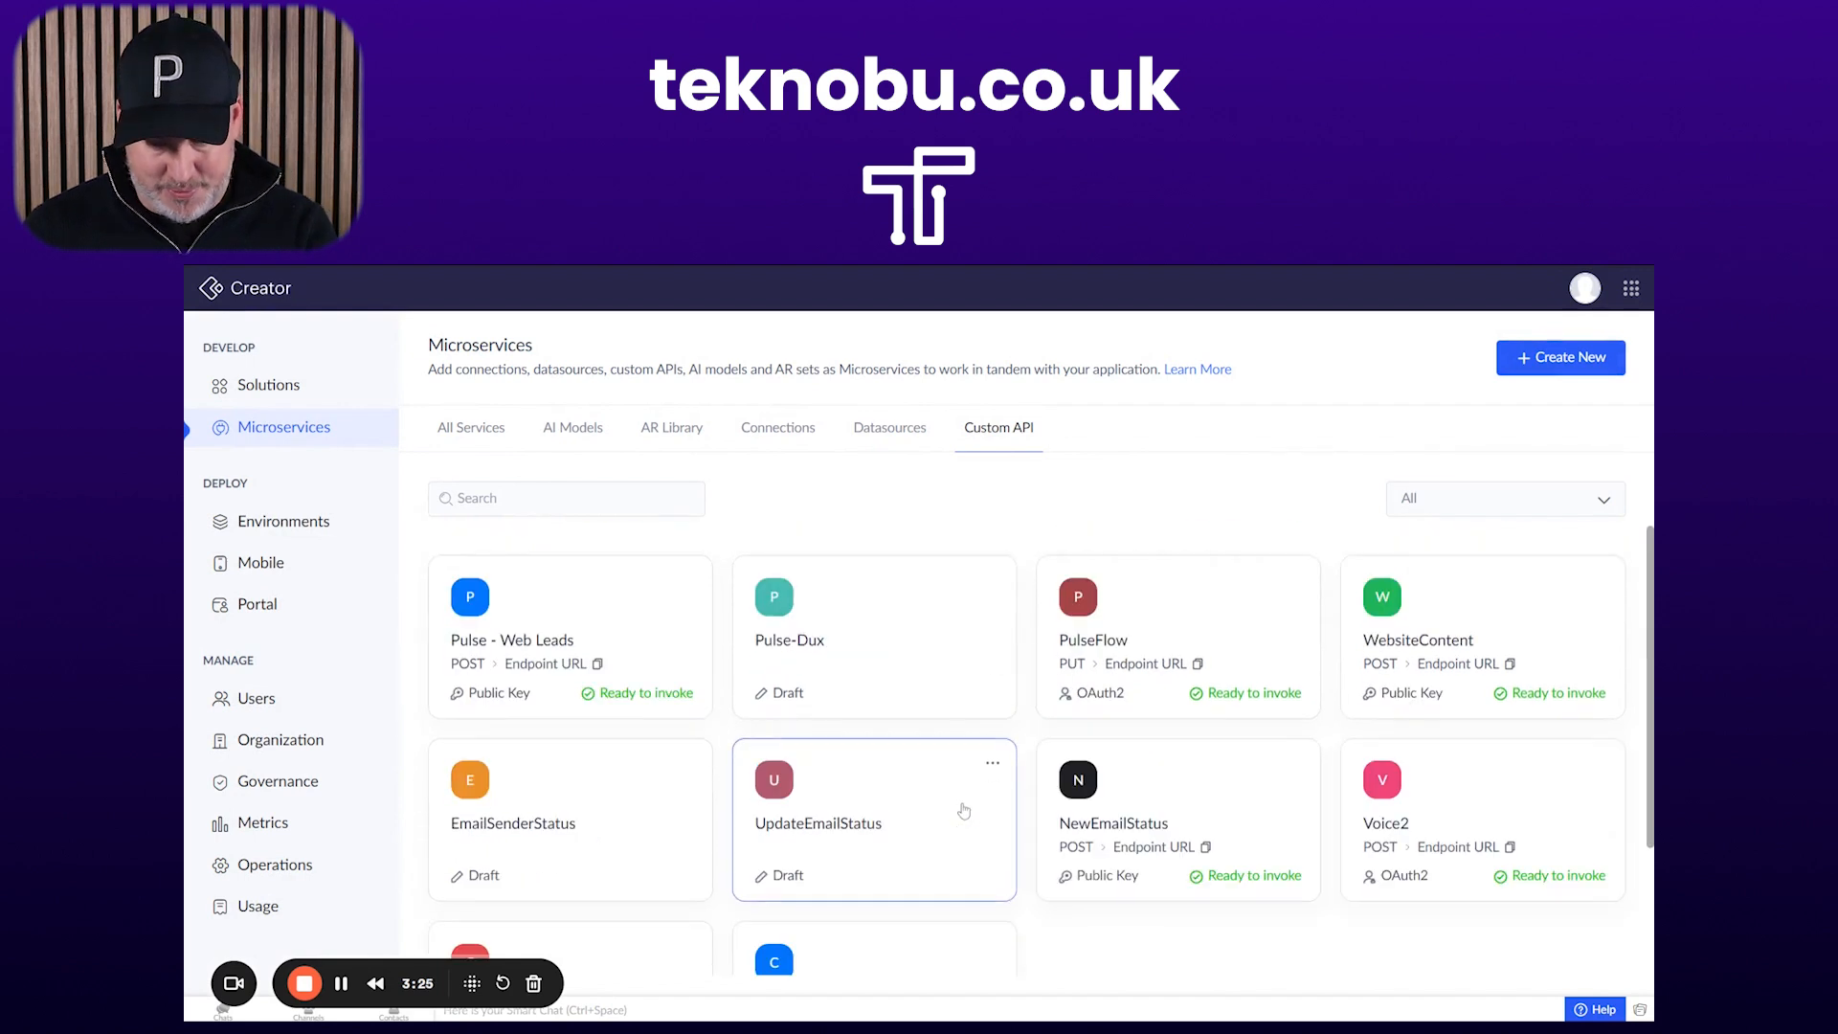
Start a new Custom API microservice and enter testTicket as its display name
click(1562, 358)
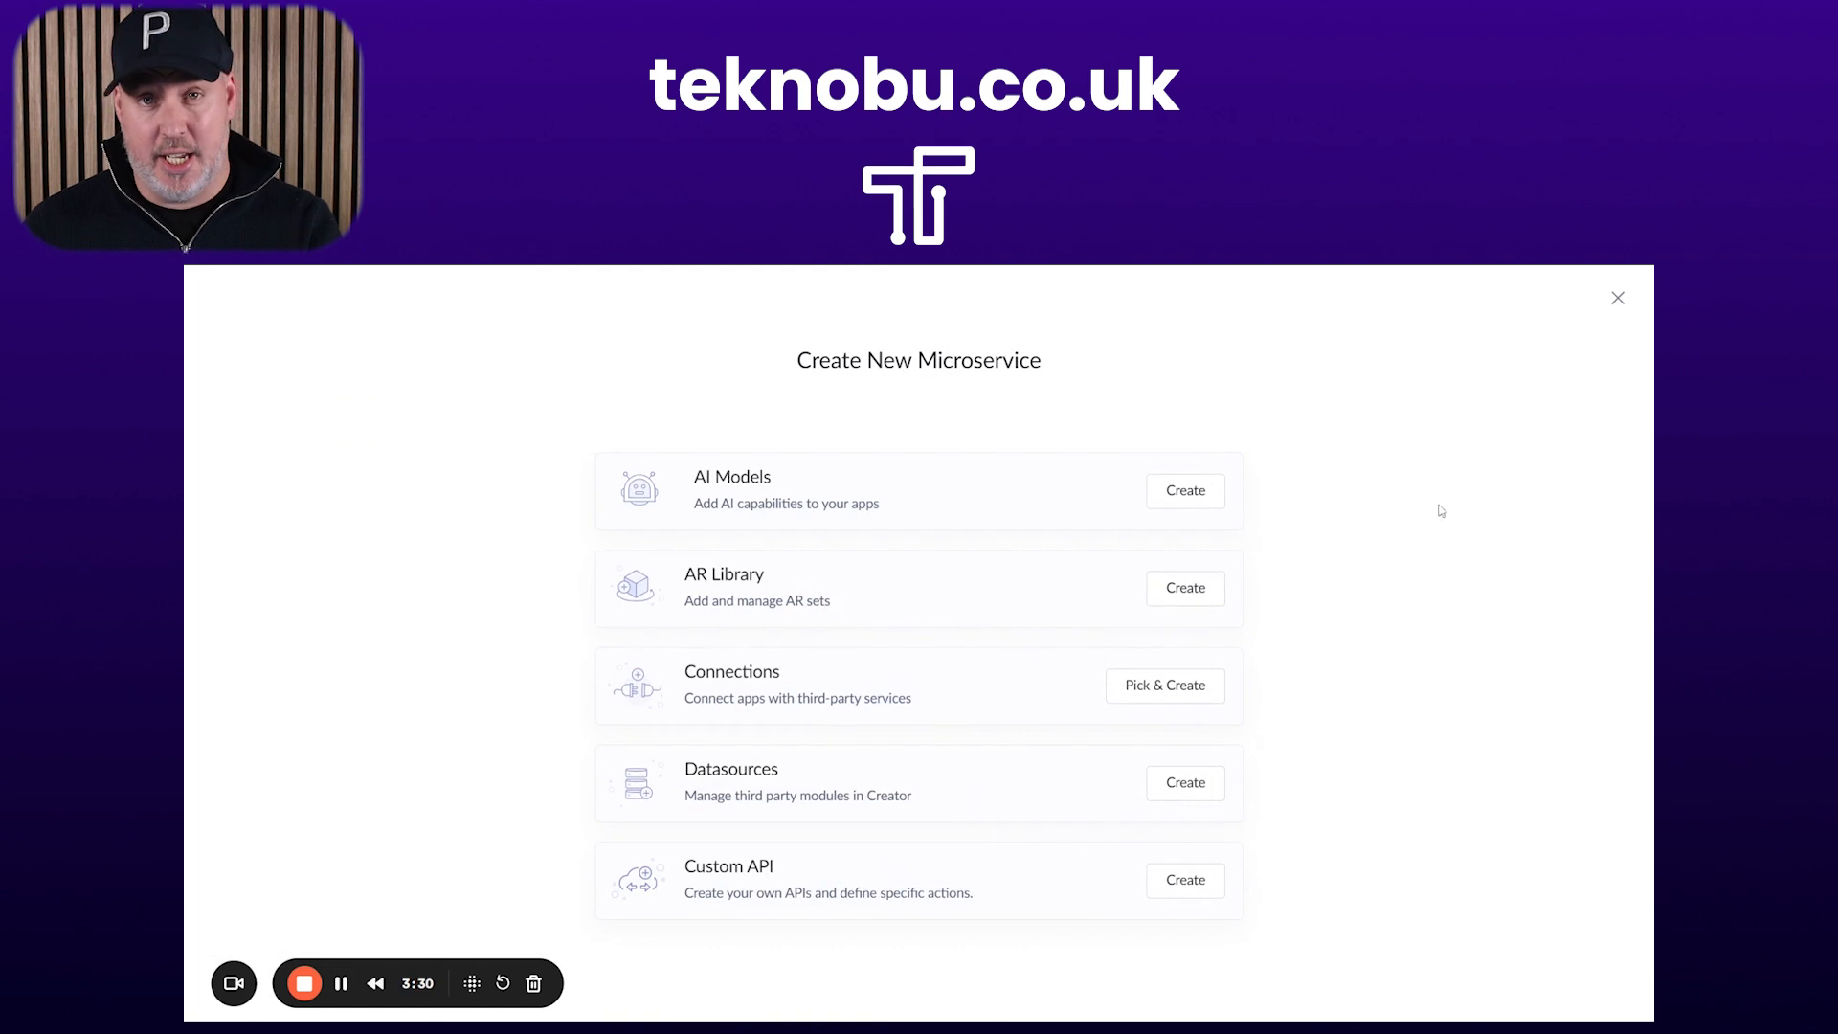
click(1192, 881)
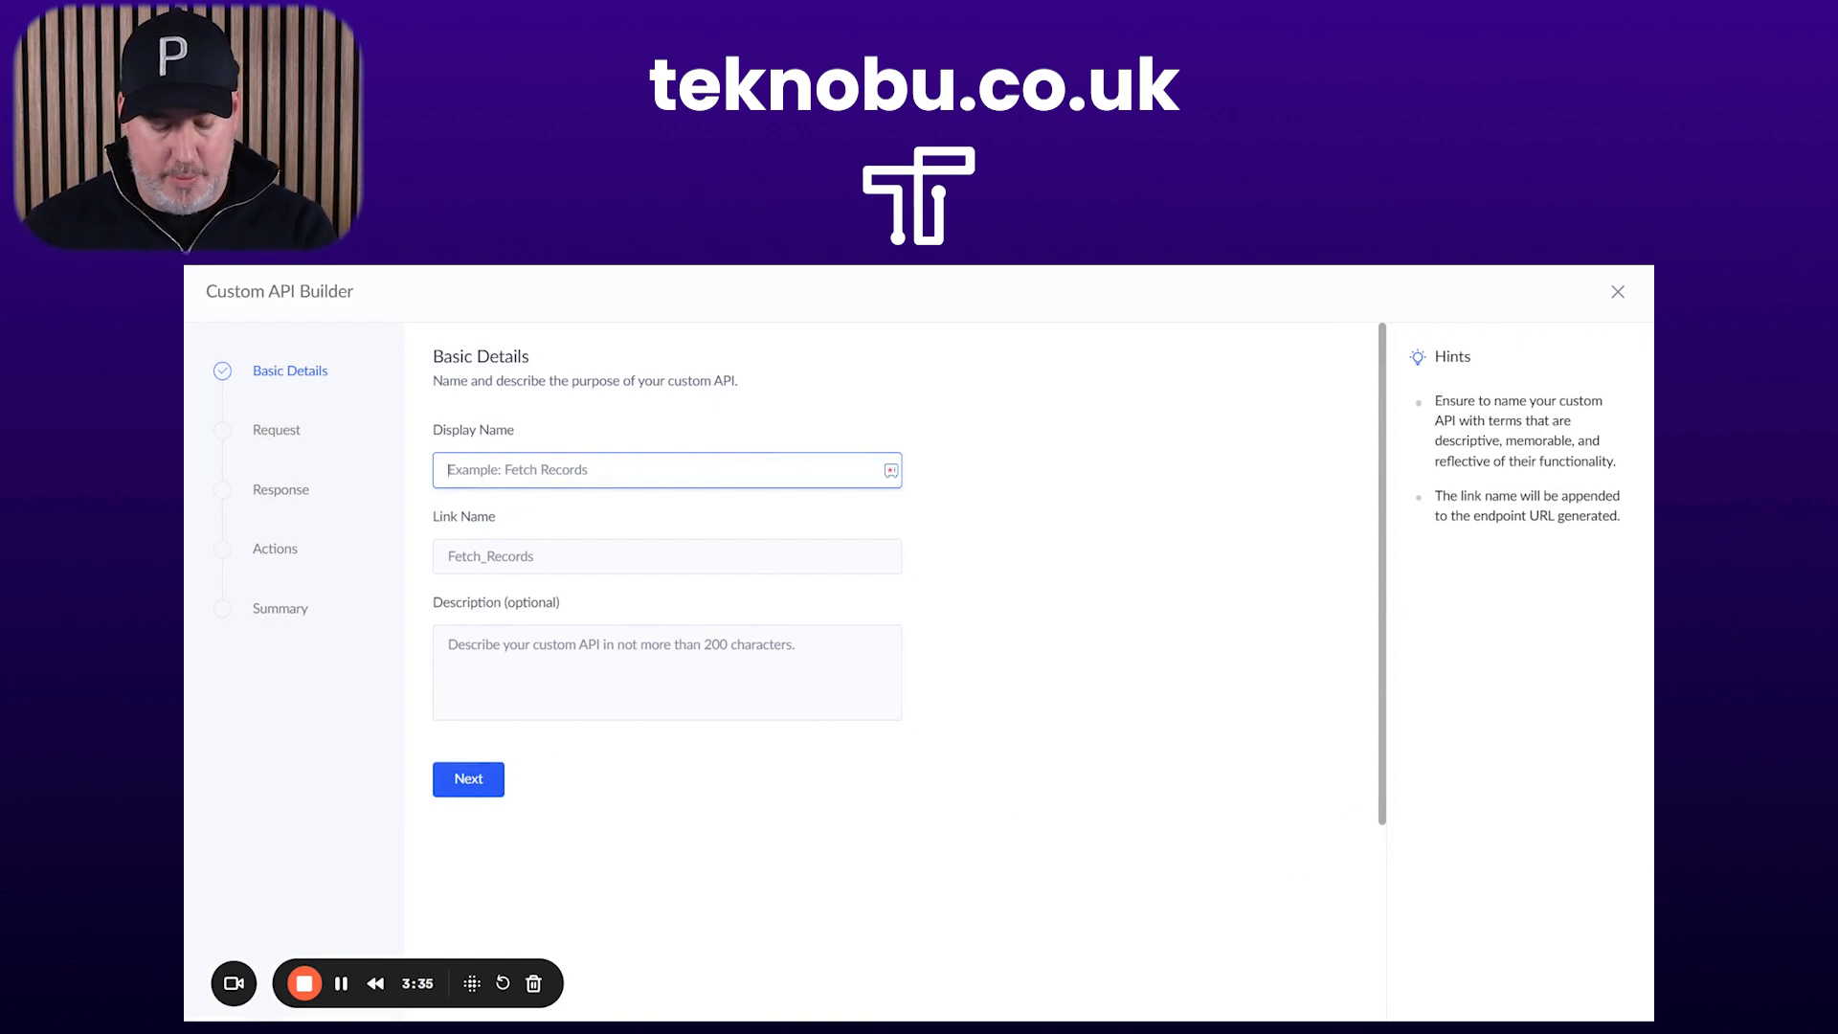
text(tes)
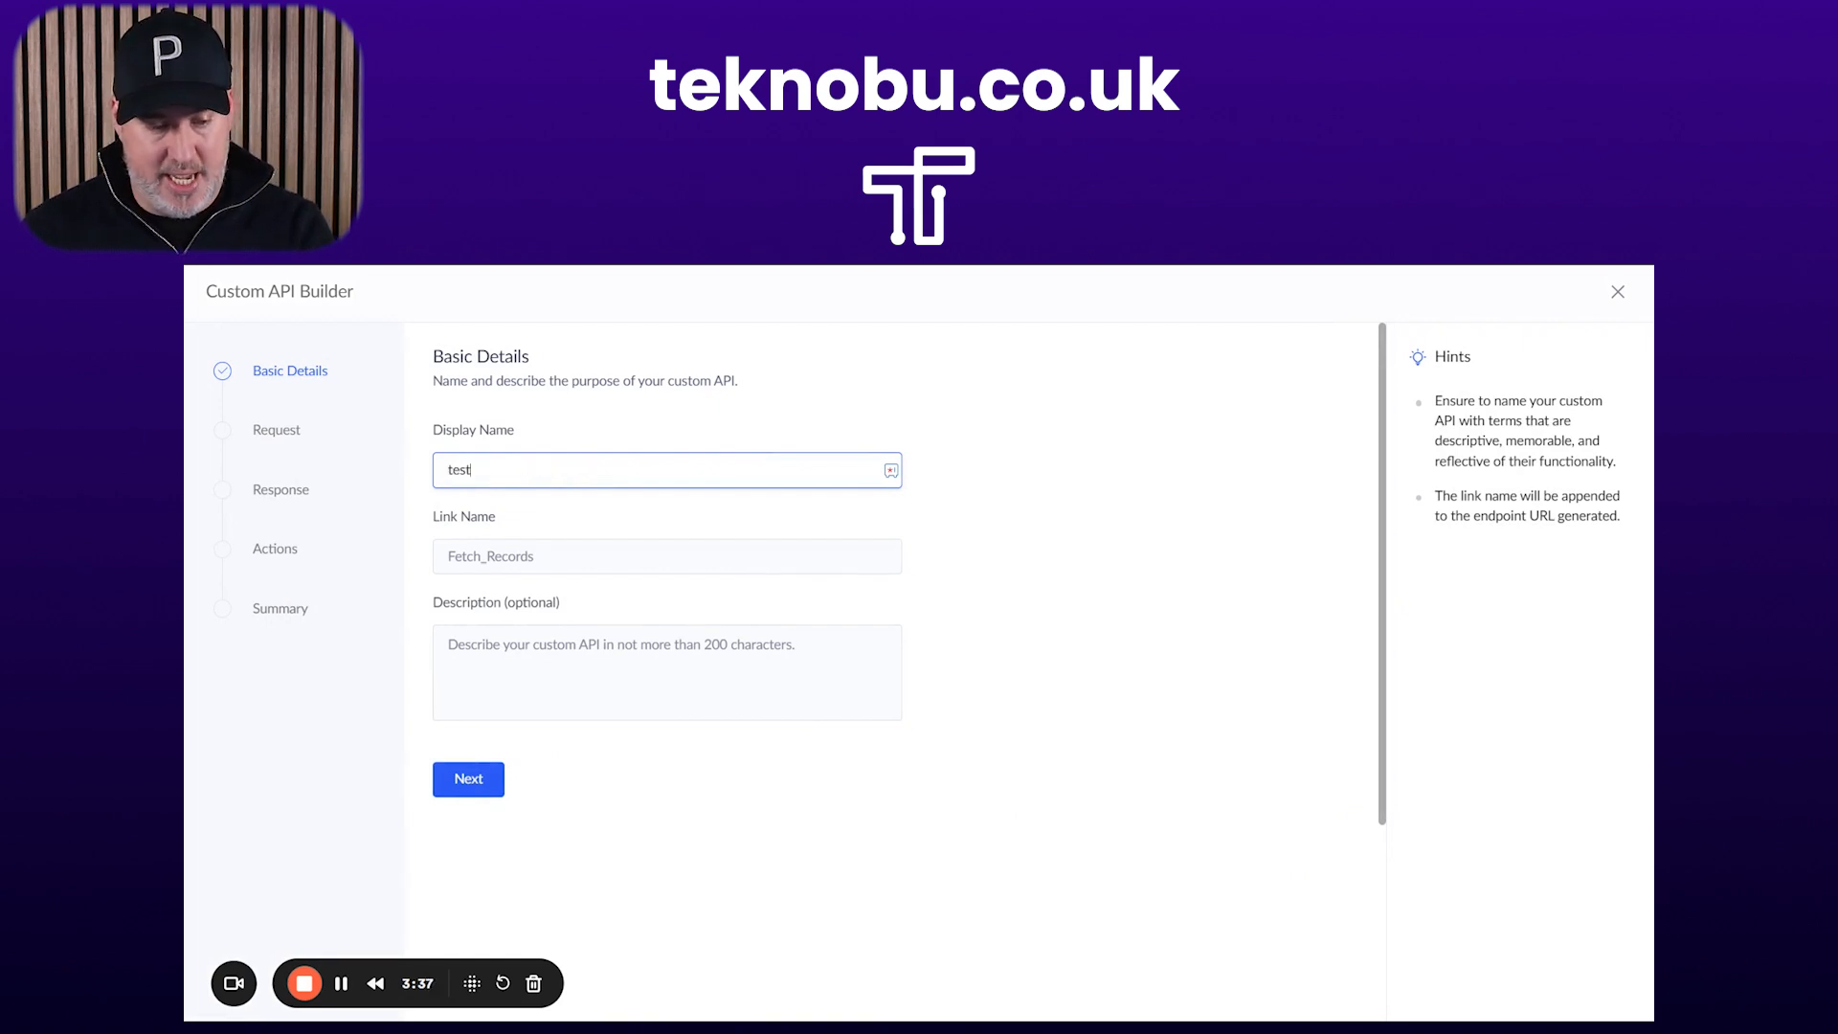
text(tTicket)
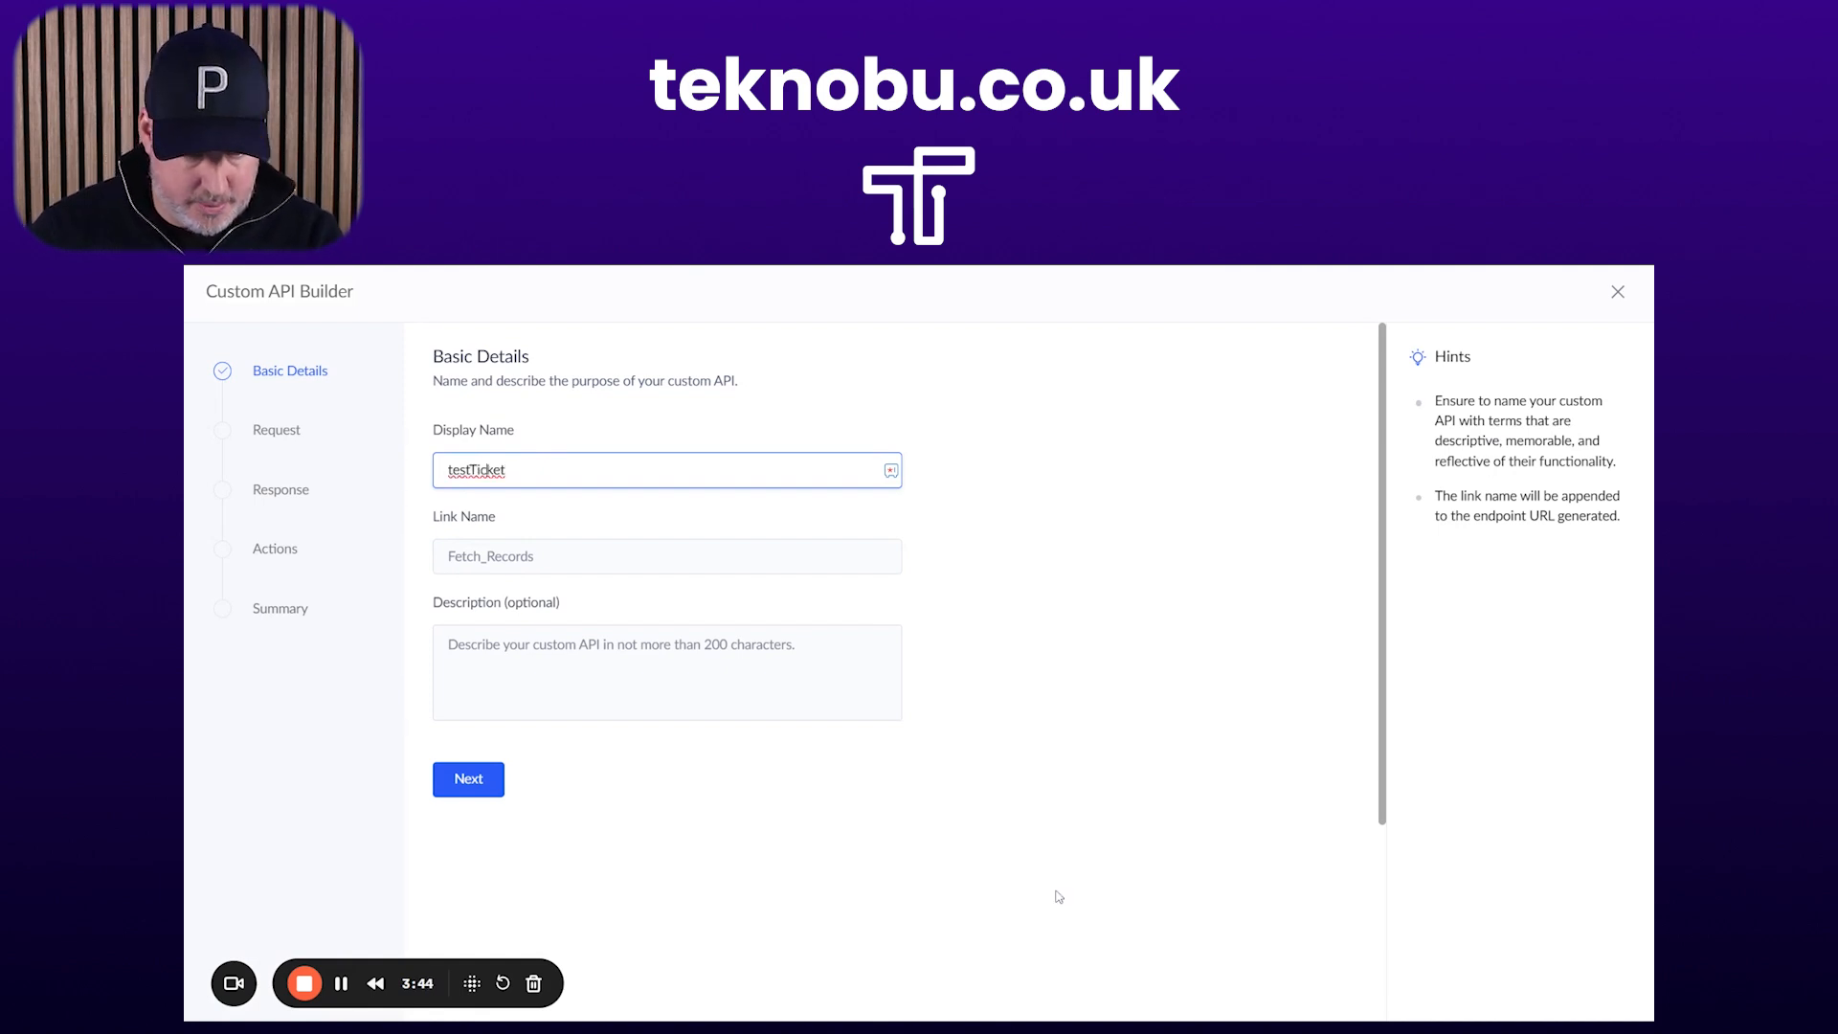
Correct the capital T in the custom API's display name so it reads testTicket
key(Left)
key(Left)
key(BackSpace)
text(T)
key(Tab)
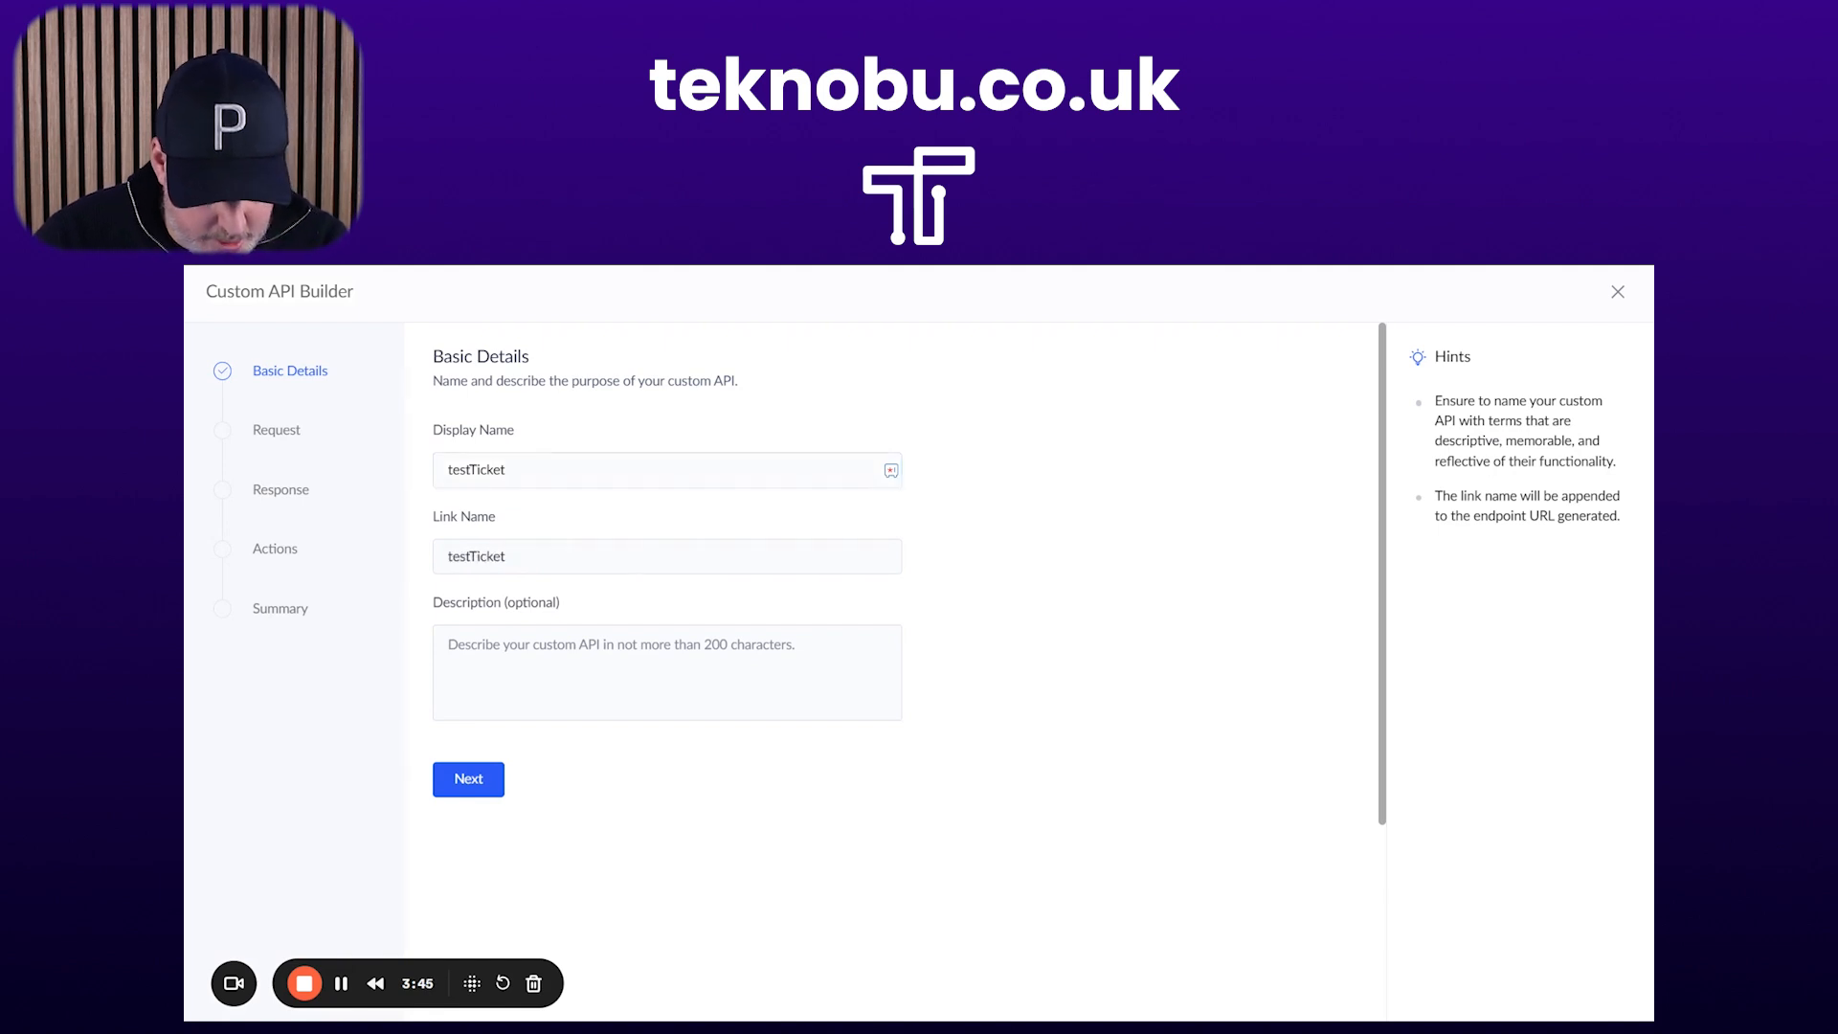
Describe the custom API as "This is a test to send data from outbound to inbound" and proceed to the request settings
click(876, 670)
text(This is a test to send data from )
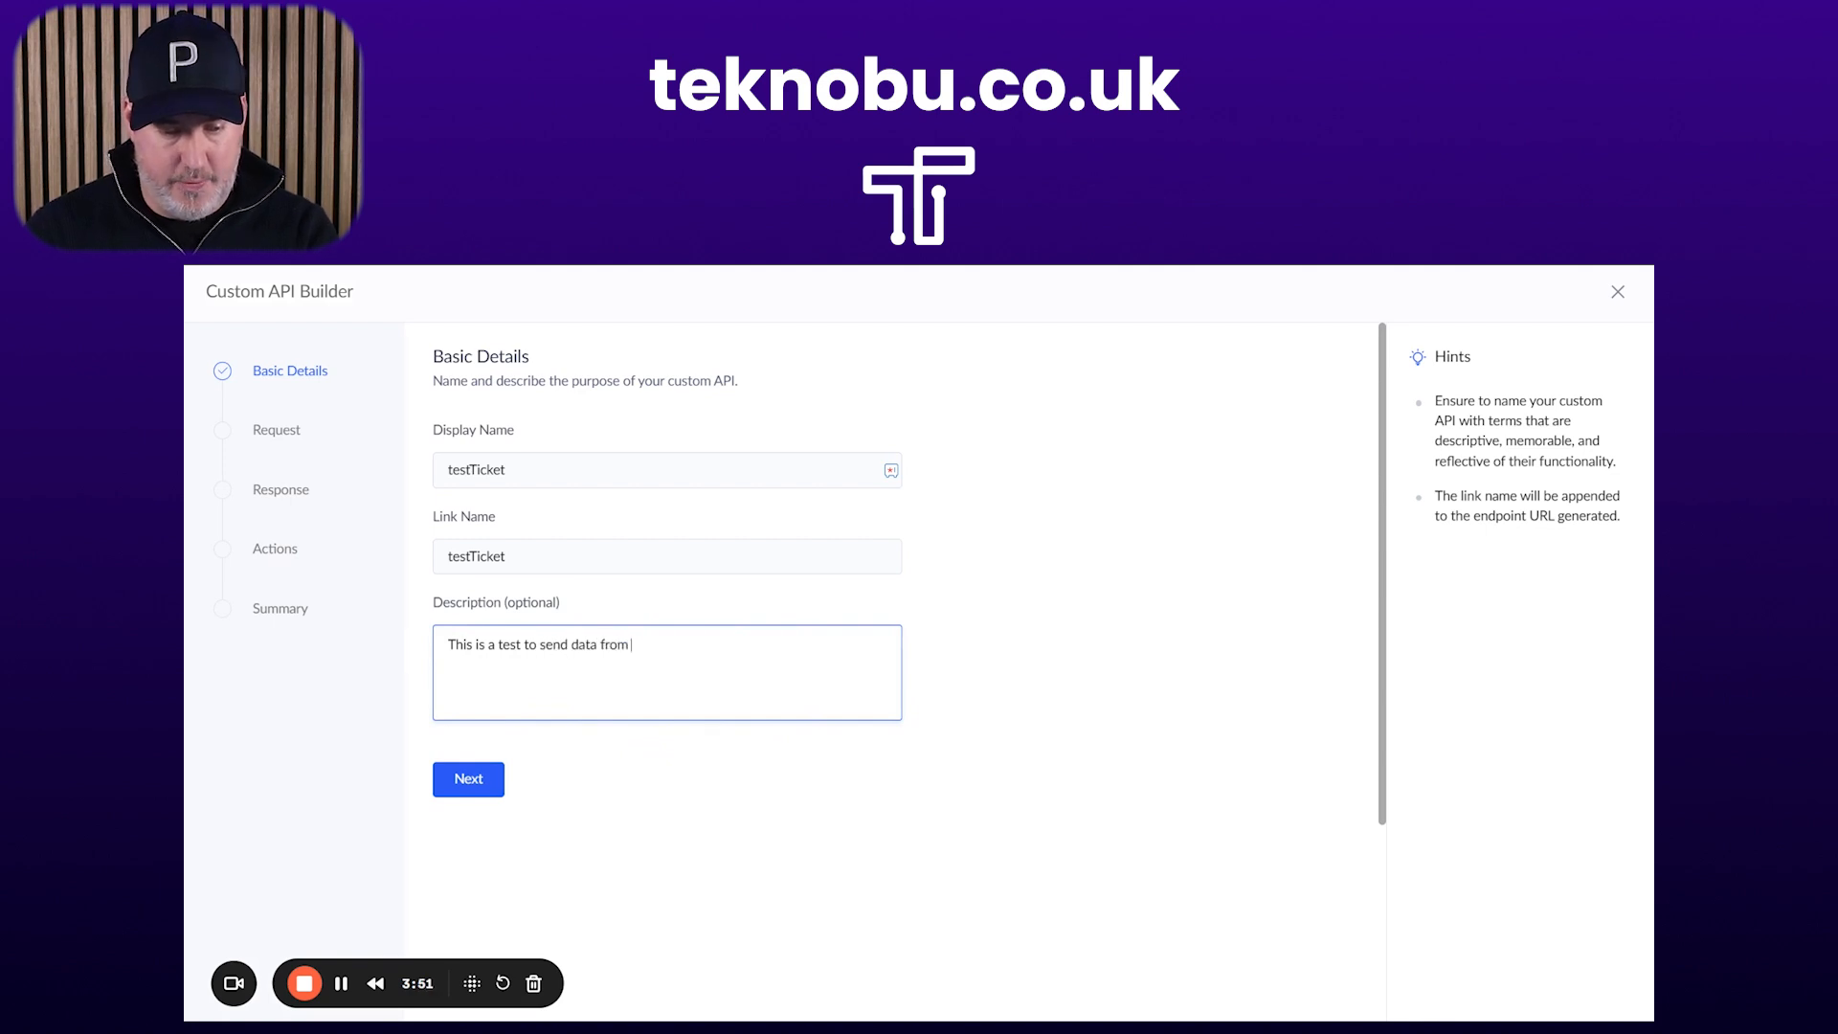
text(outbound to )
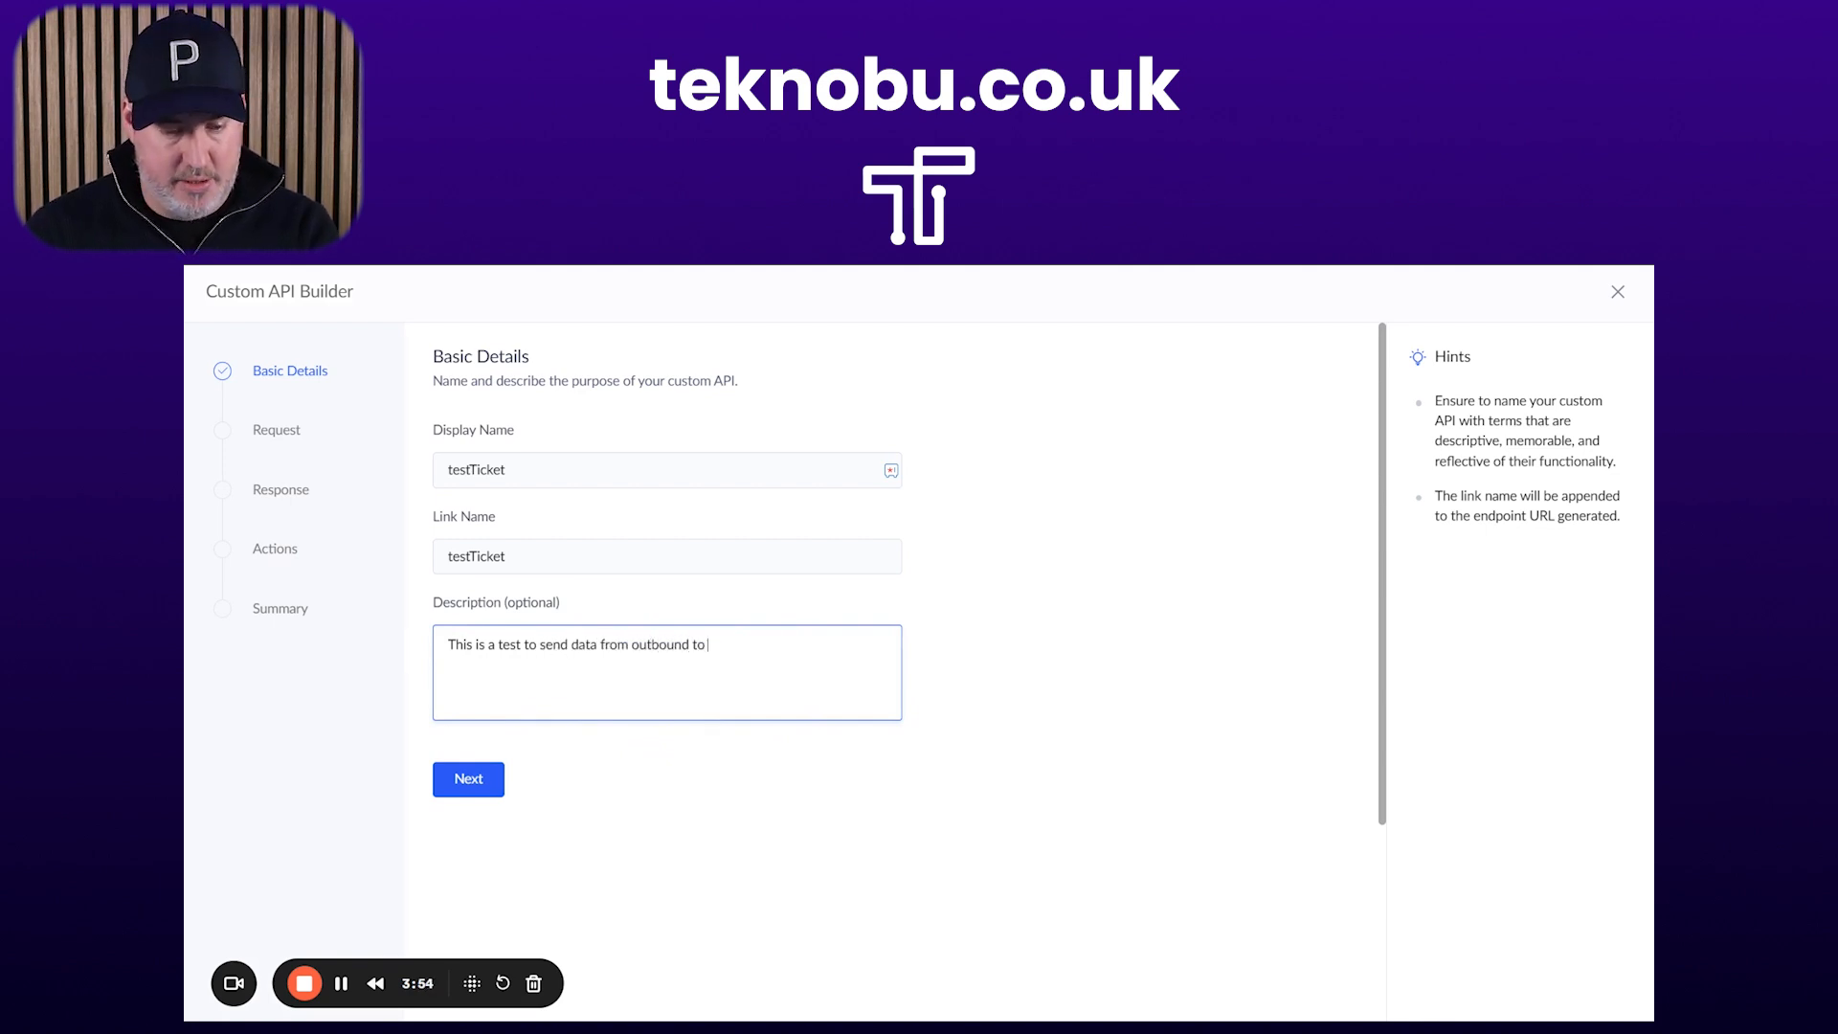
text(invoun)
key(BackSpace)
key(BackSpace)
key(BackSpace)
key(BackSpace)
text(nbound)
click(463, 777)
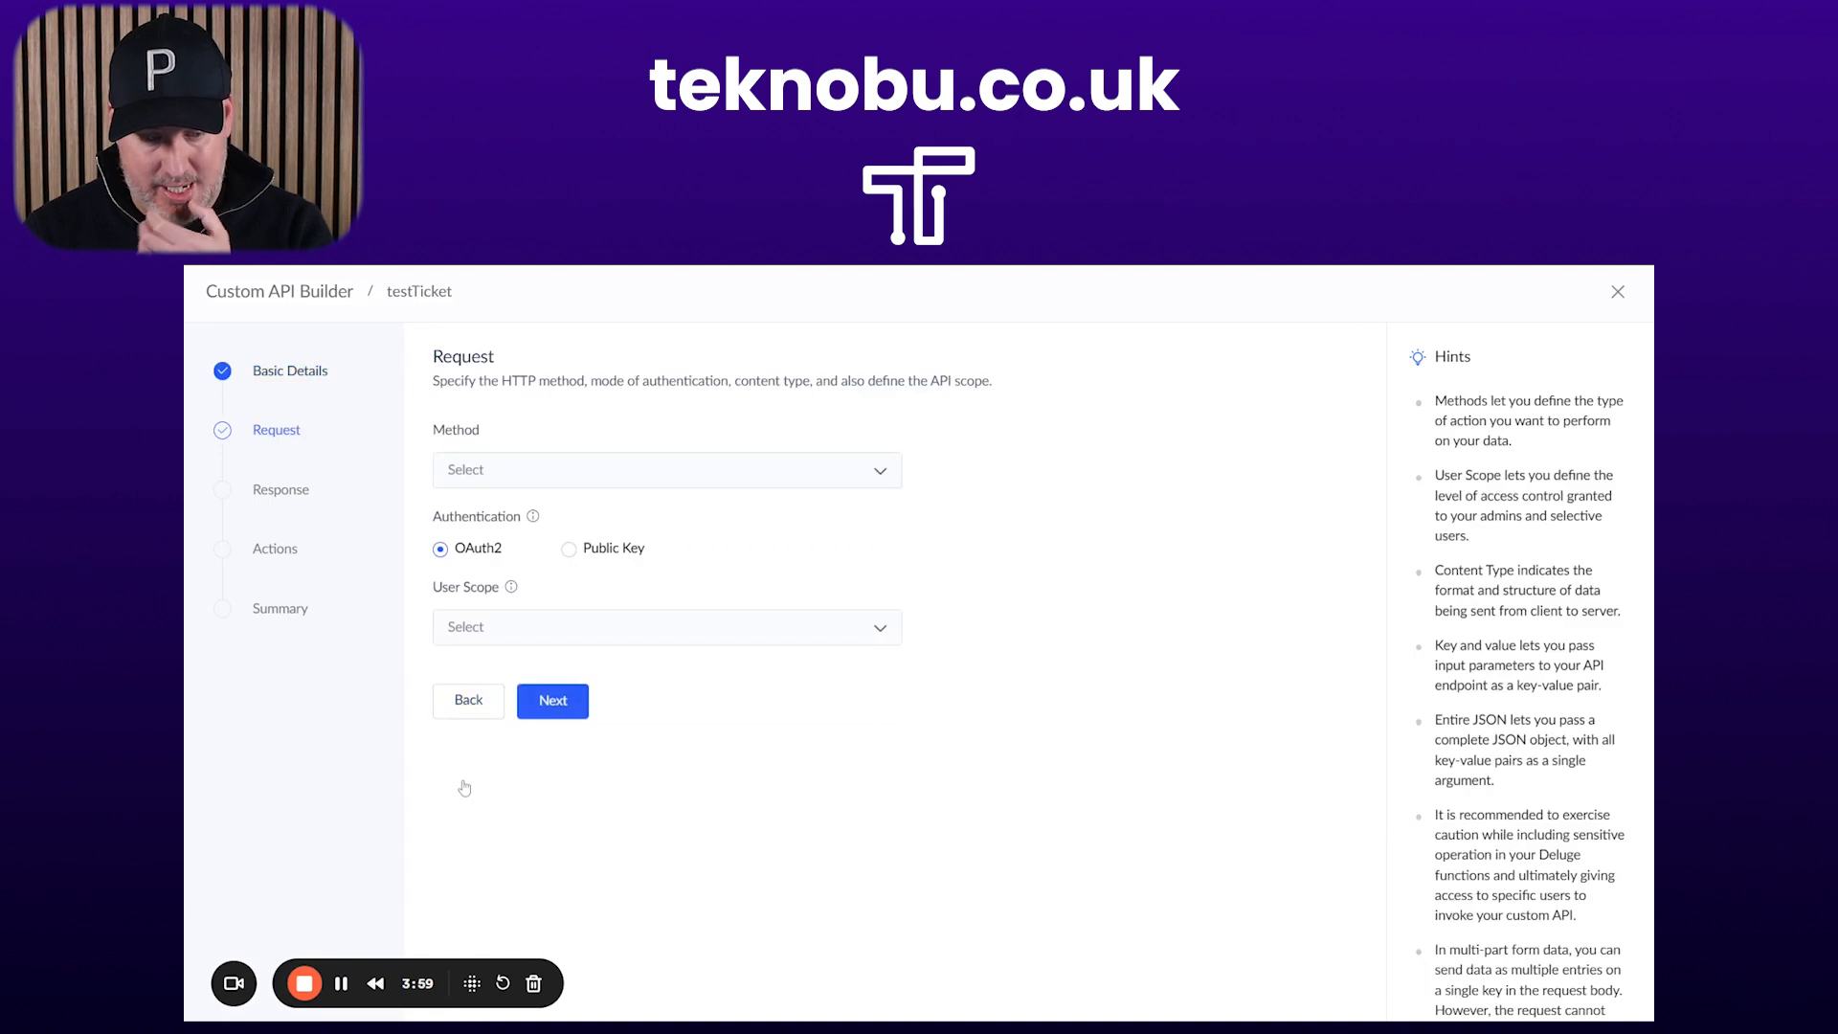
Configure the request as POST with application/json content, Entire JSON argument type and Public Key authentication, and continue to the response settings
click(698, 475)
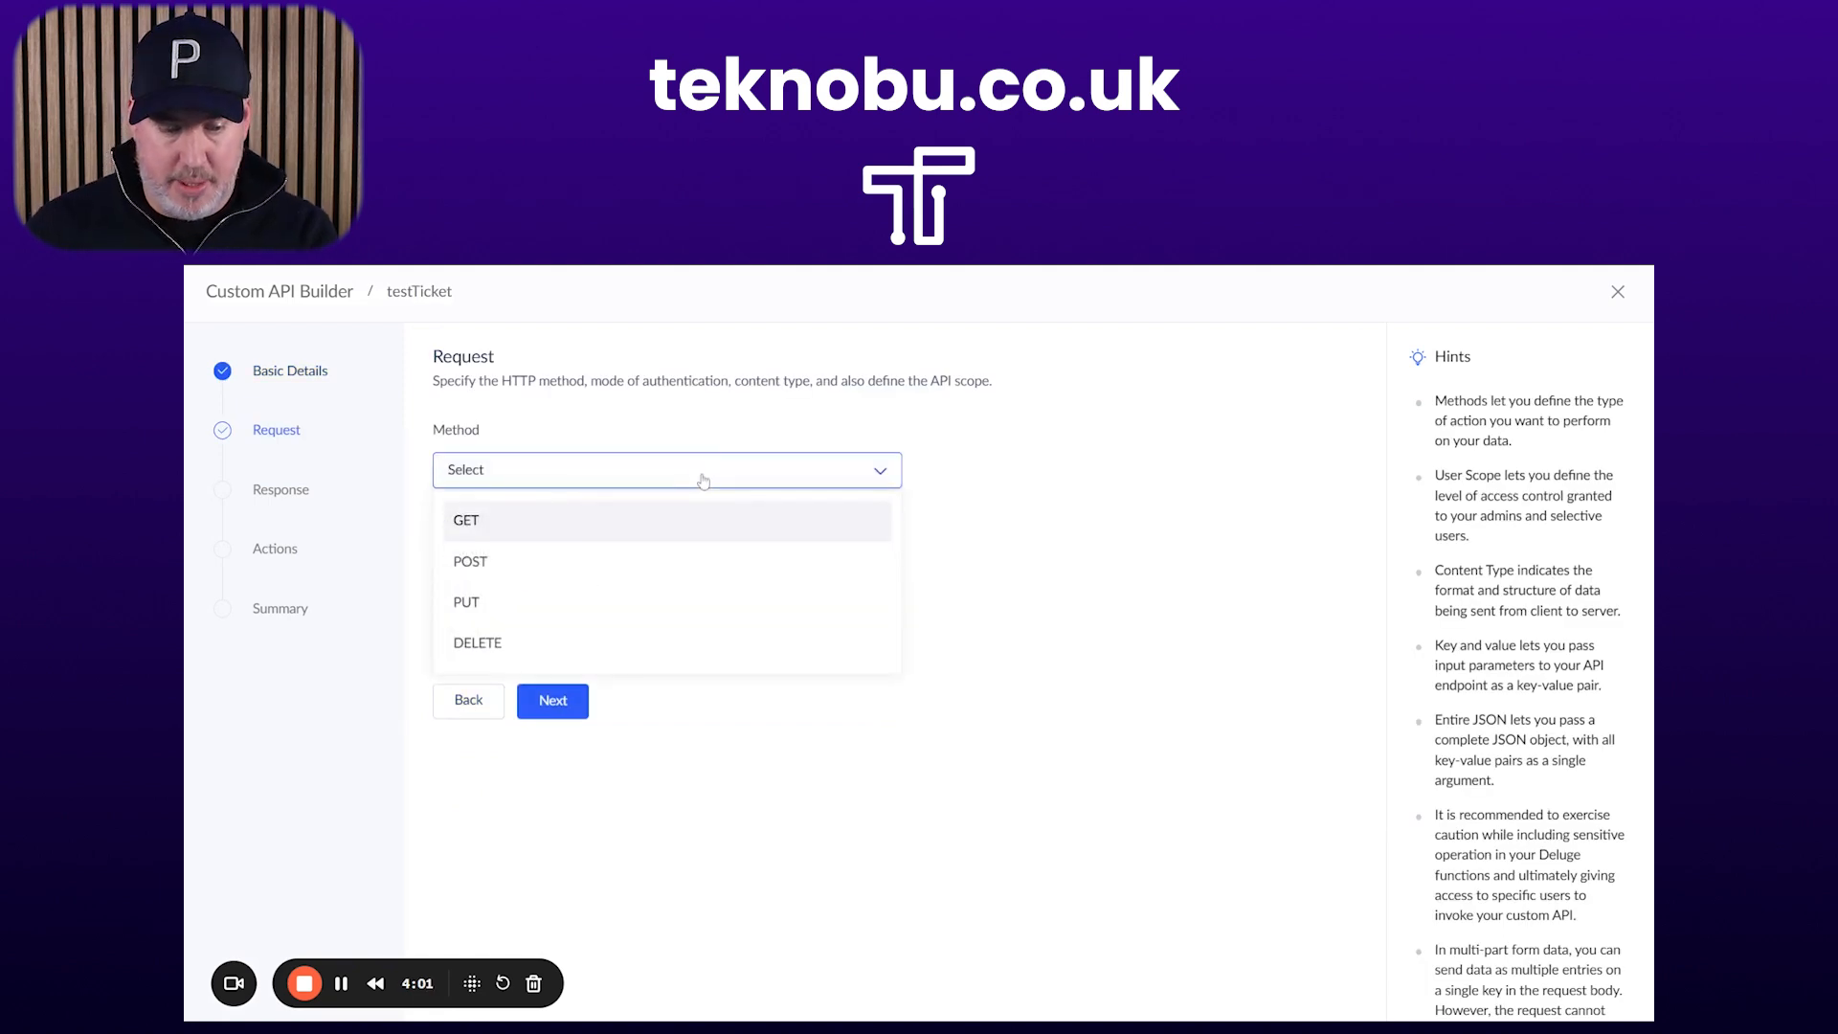
click(675, 564)
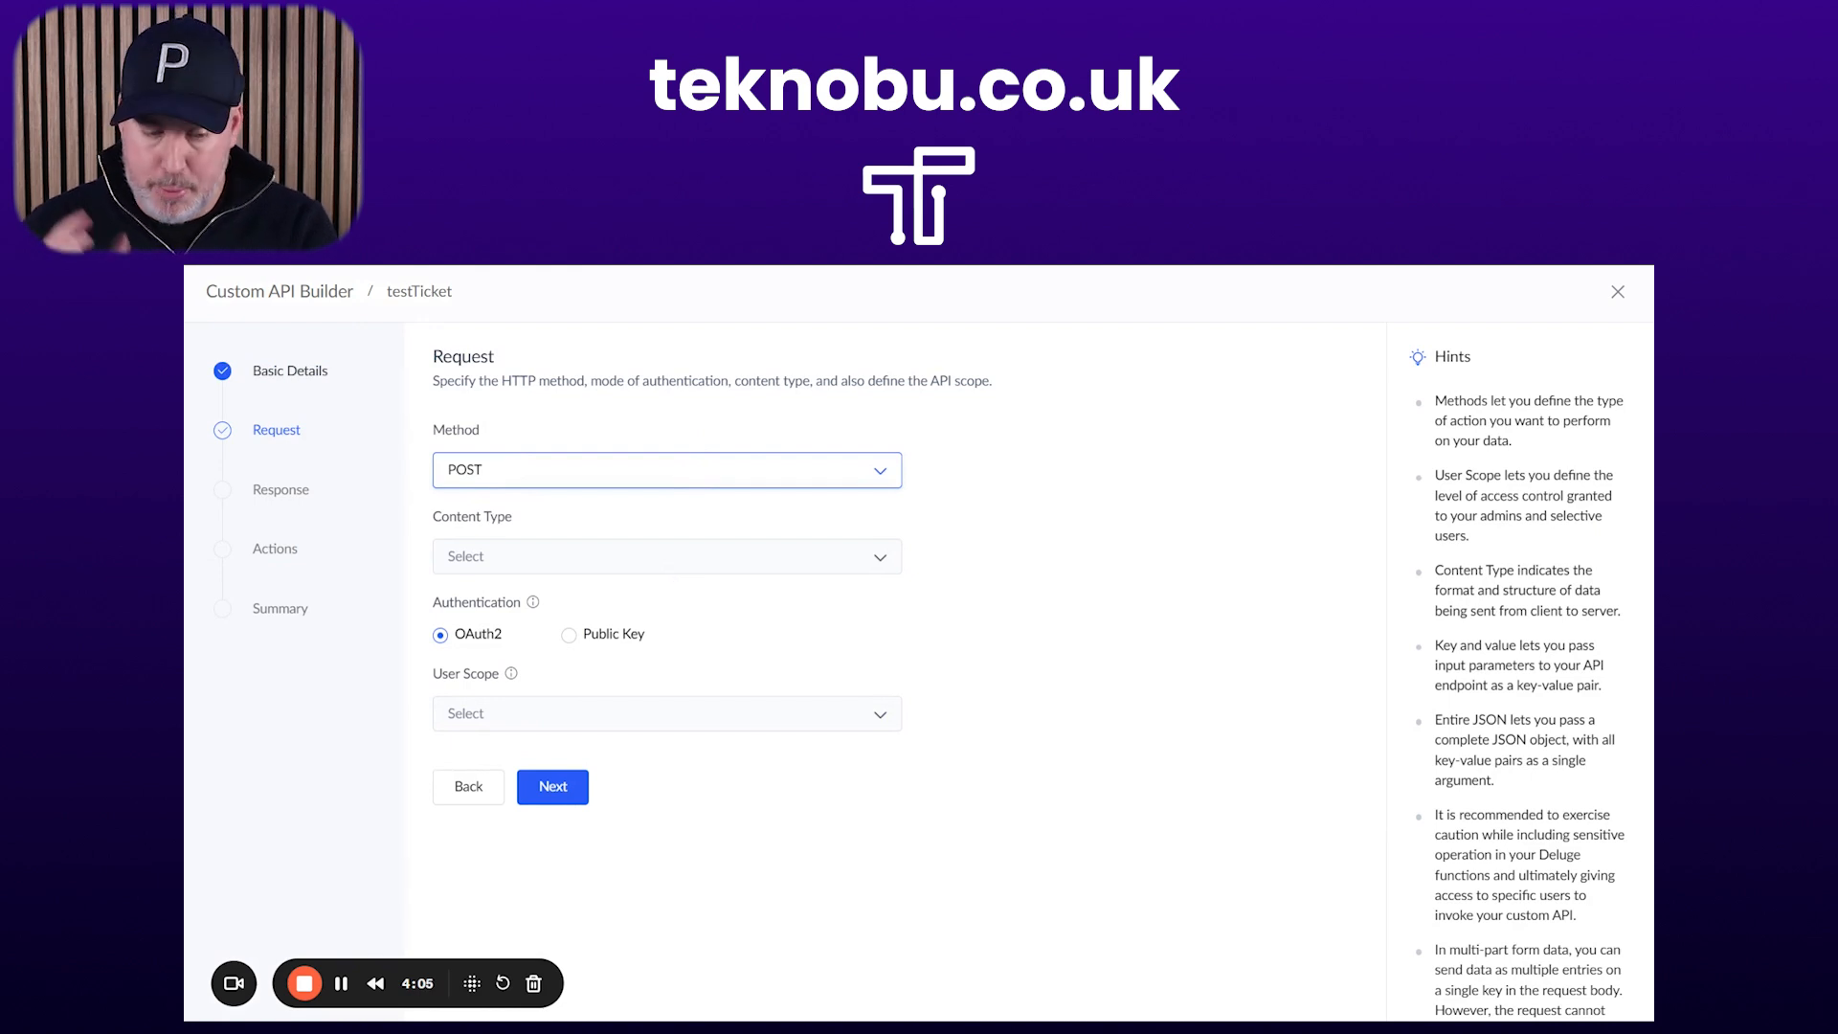
click(681, 569)
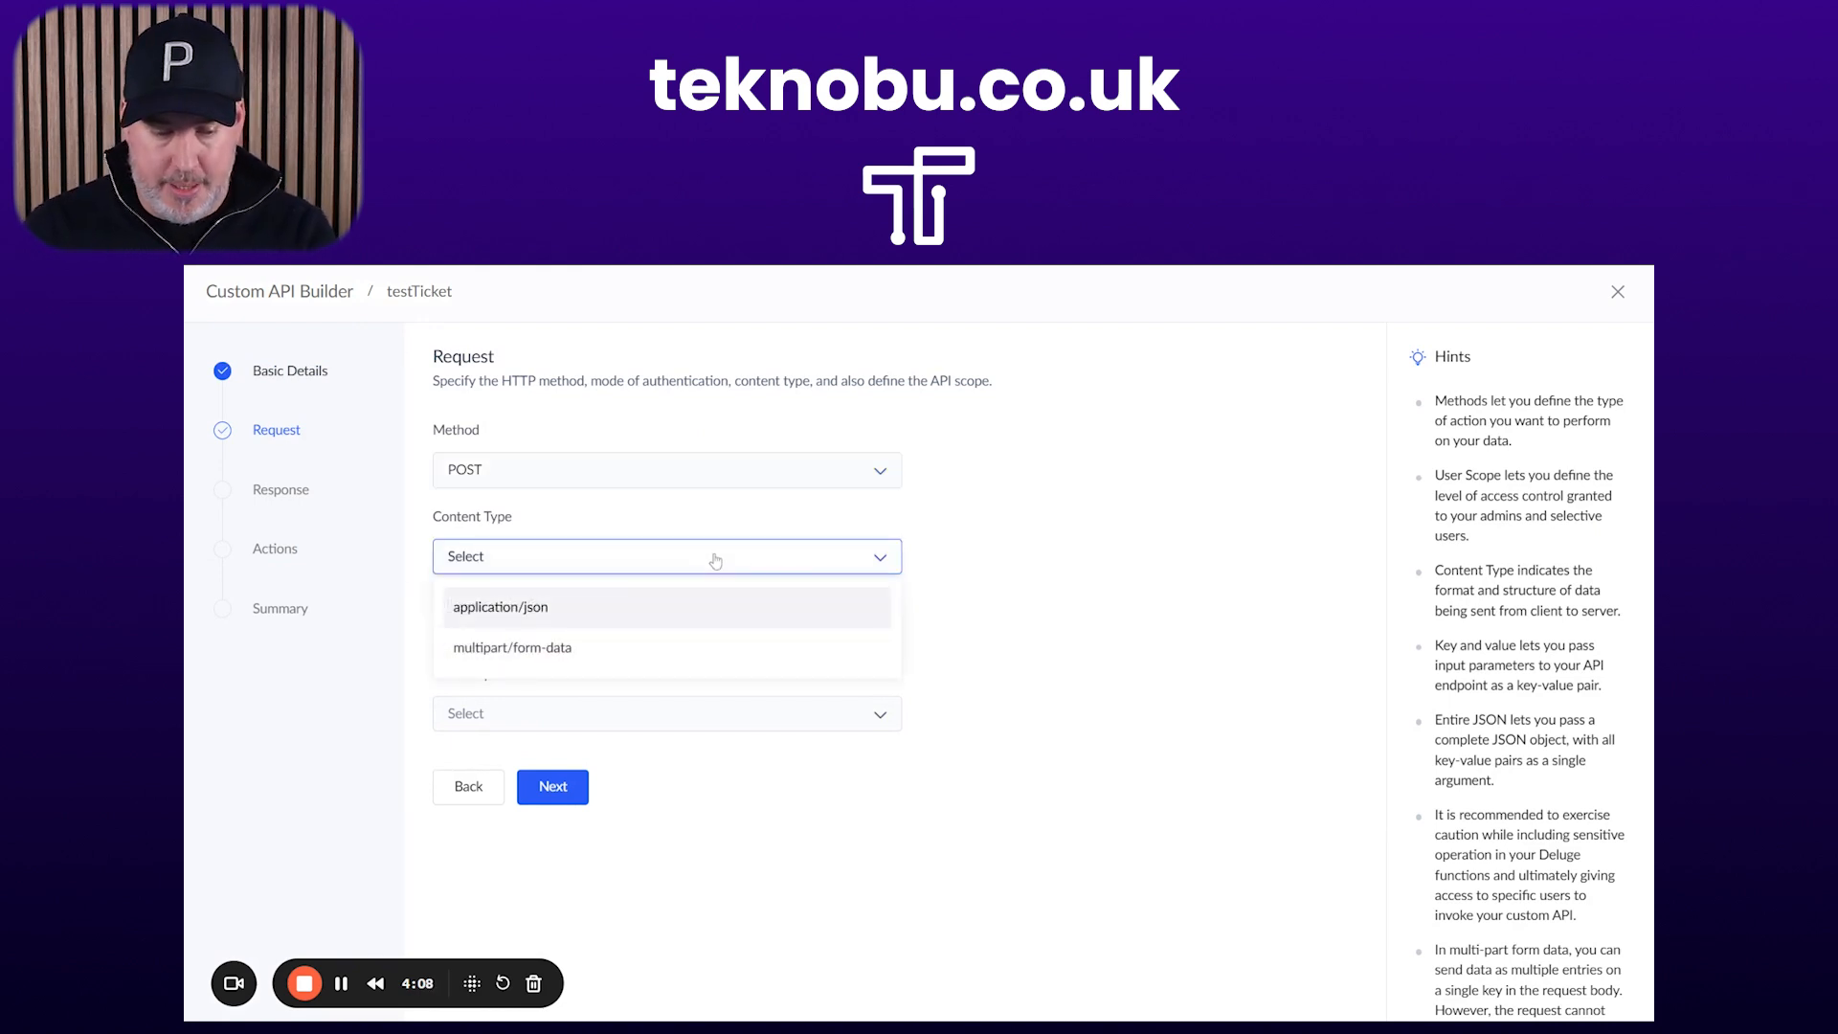
click(628, 621)
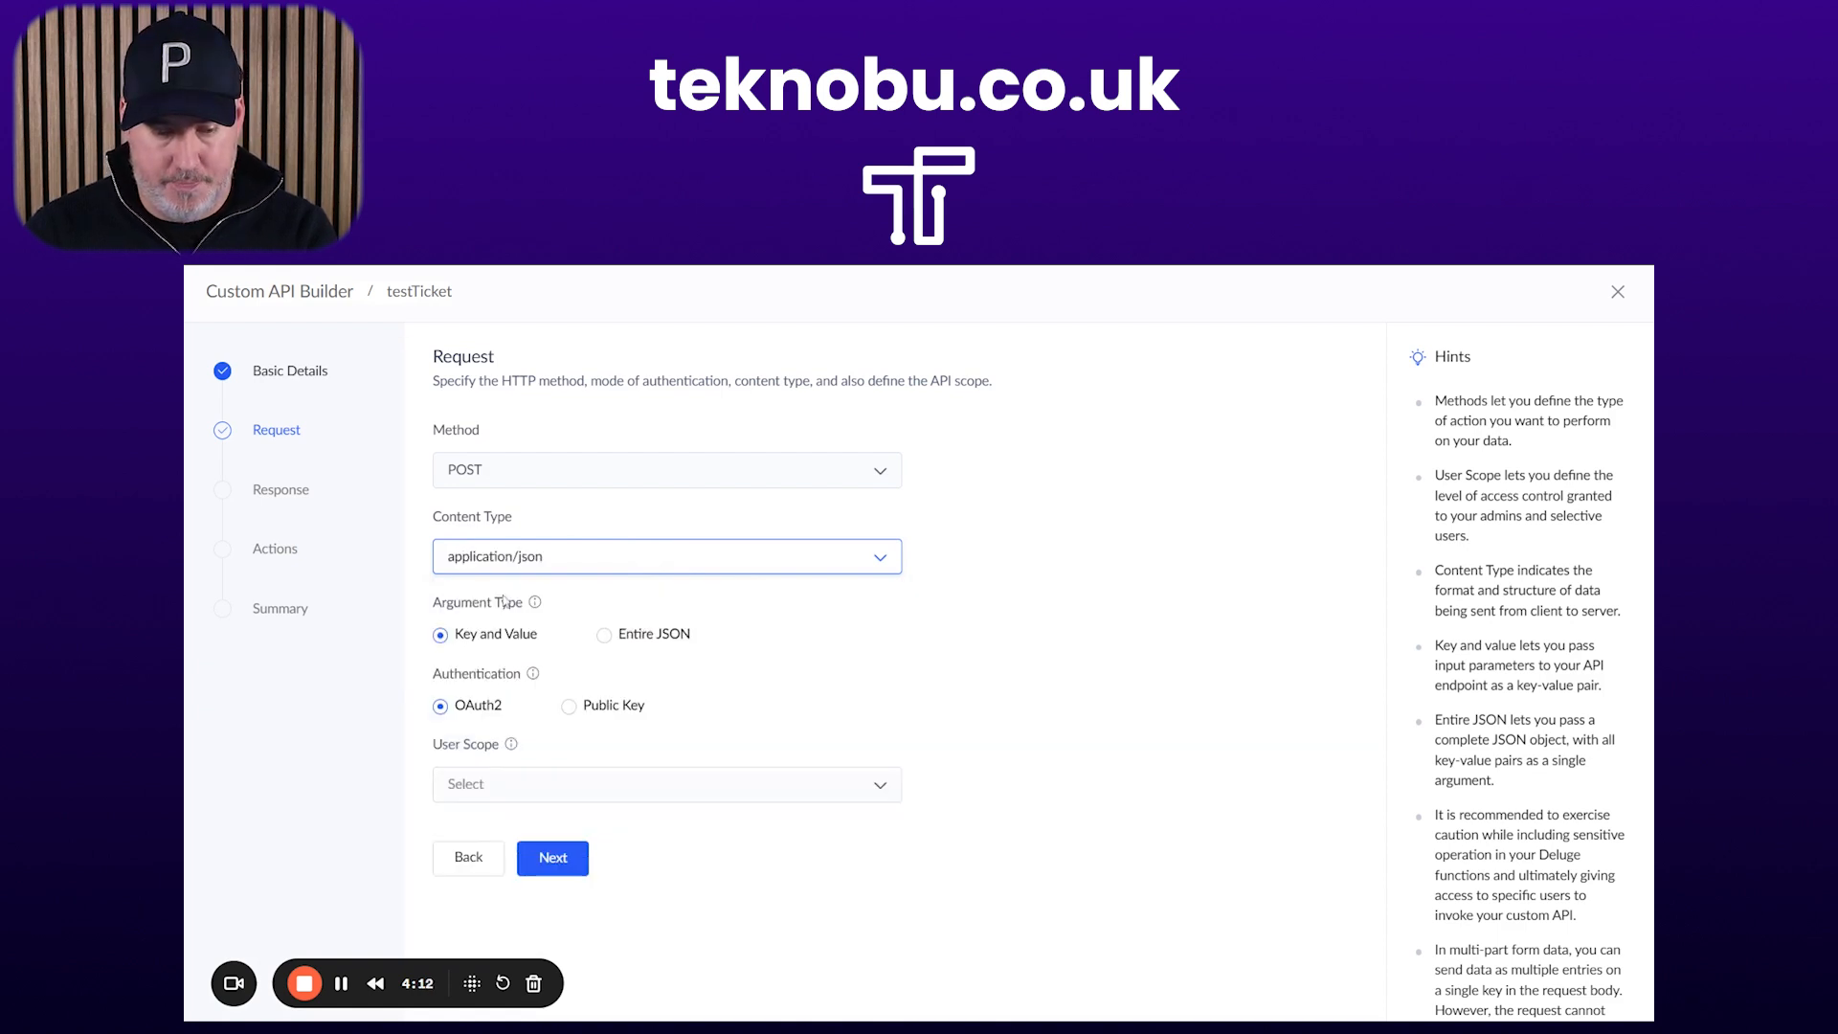
click(632, 639)
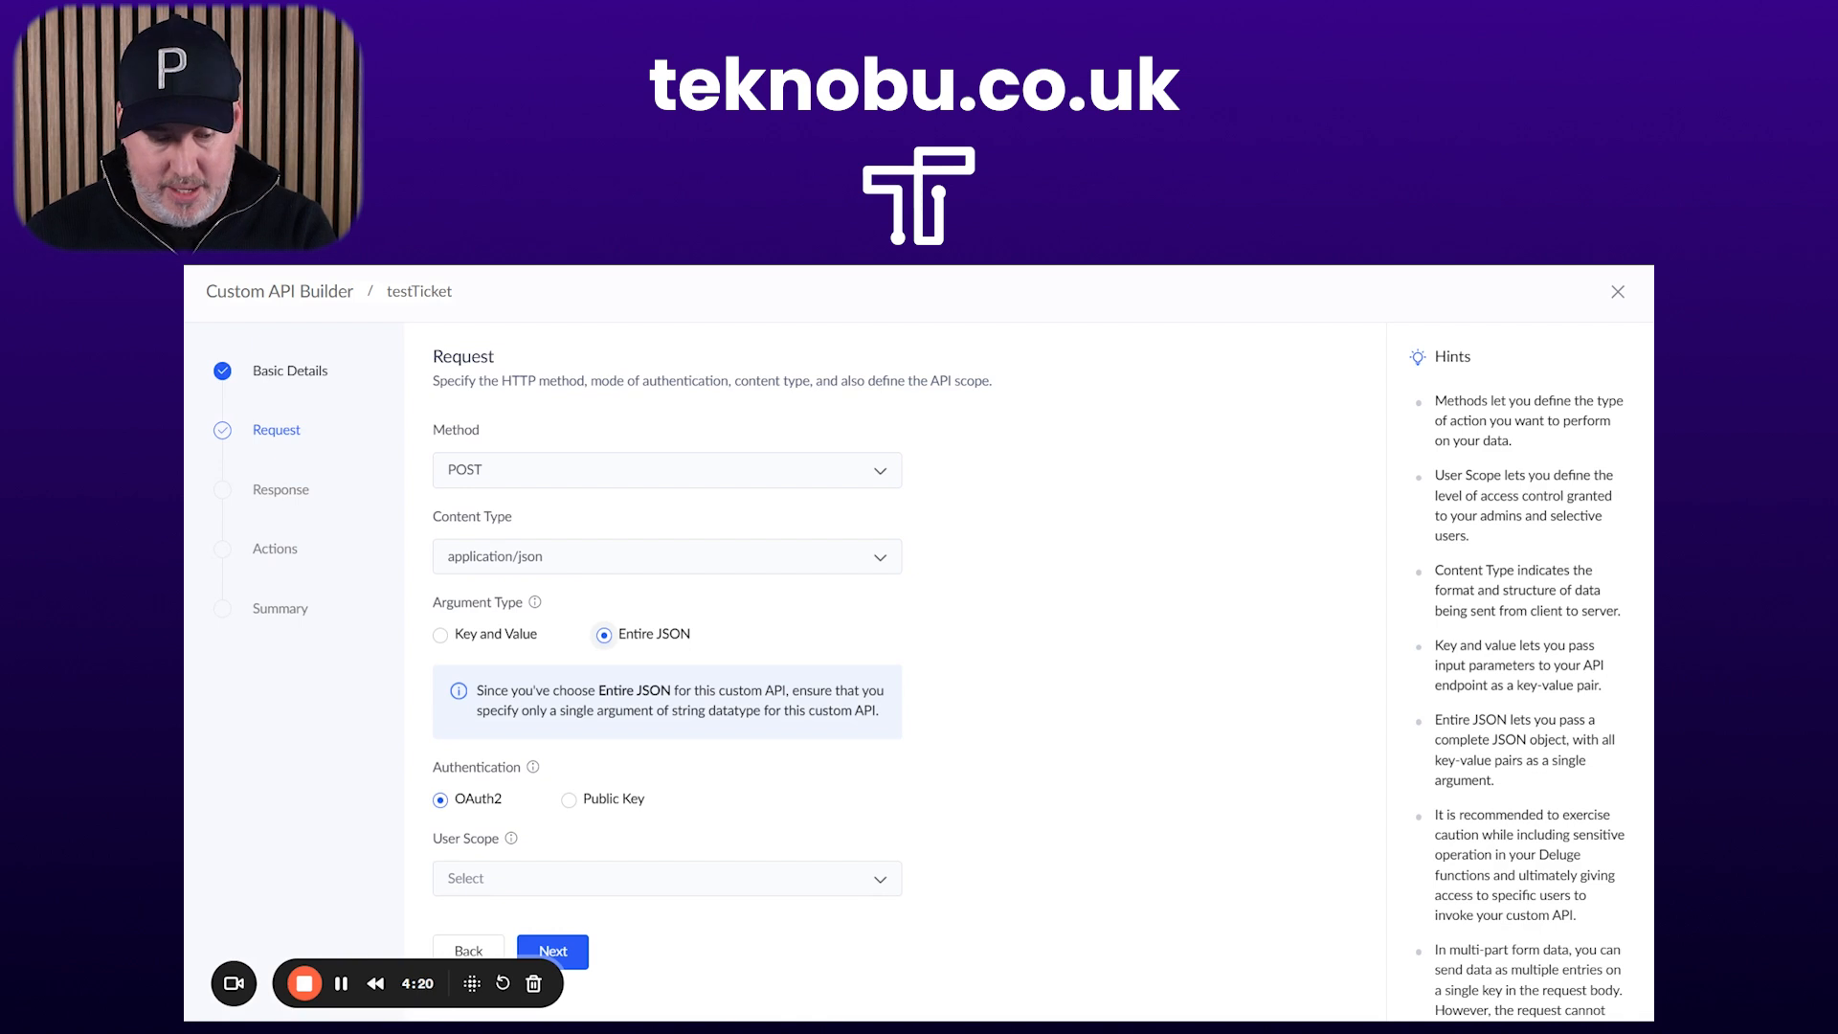
click(601, 807)
click(547, 867)
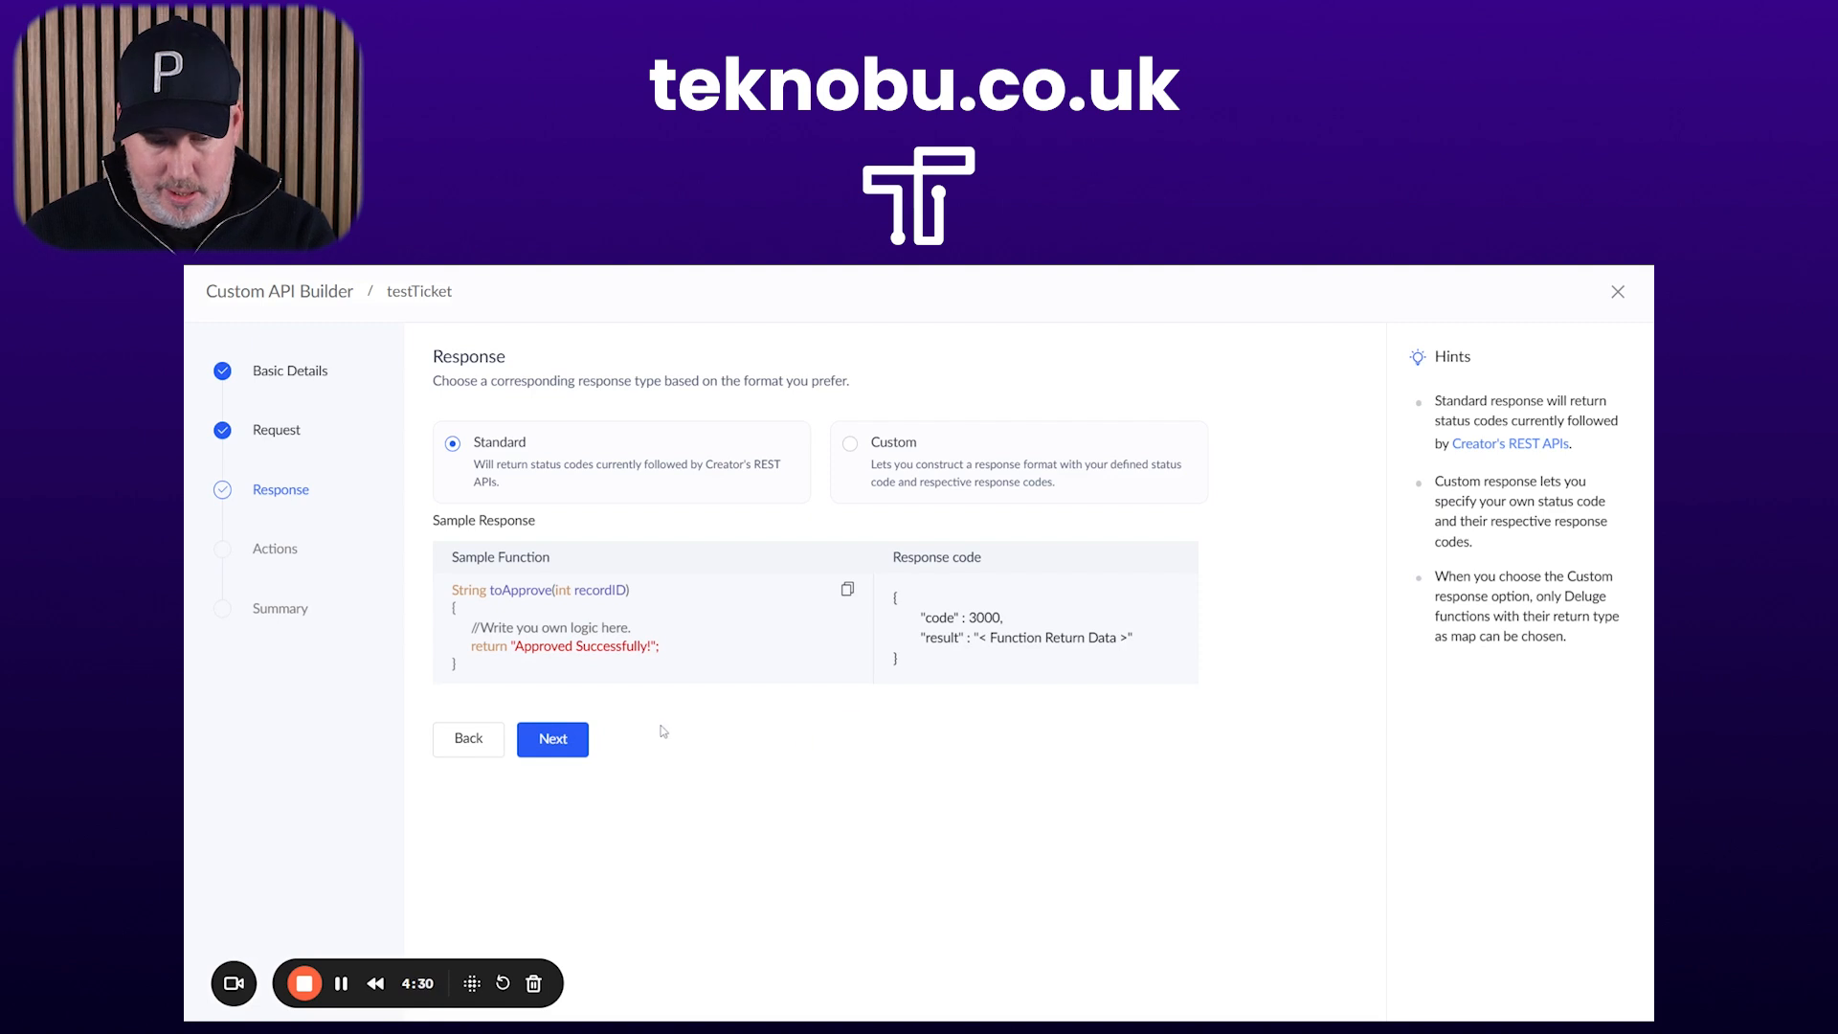
Keep the Standard response, check the applications offered for the action, and exit the Custom API Builder
click(565, 744)
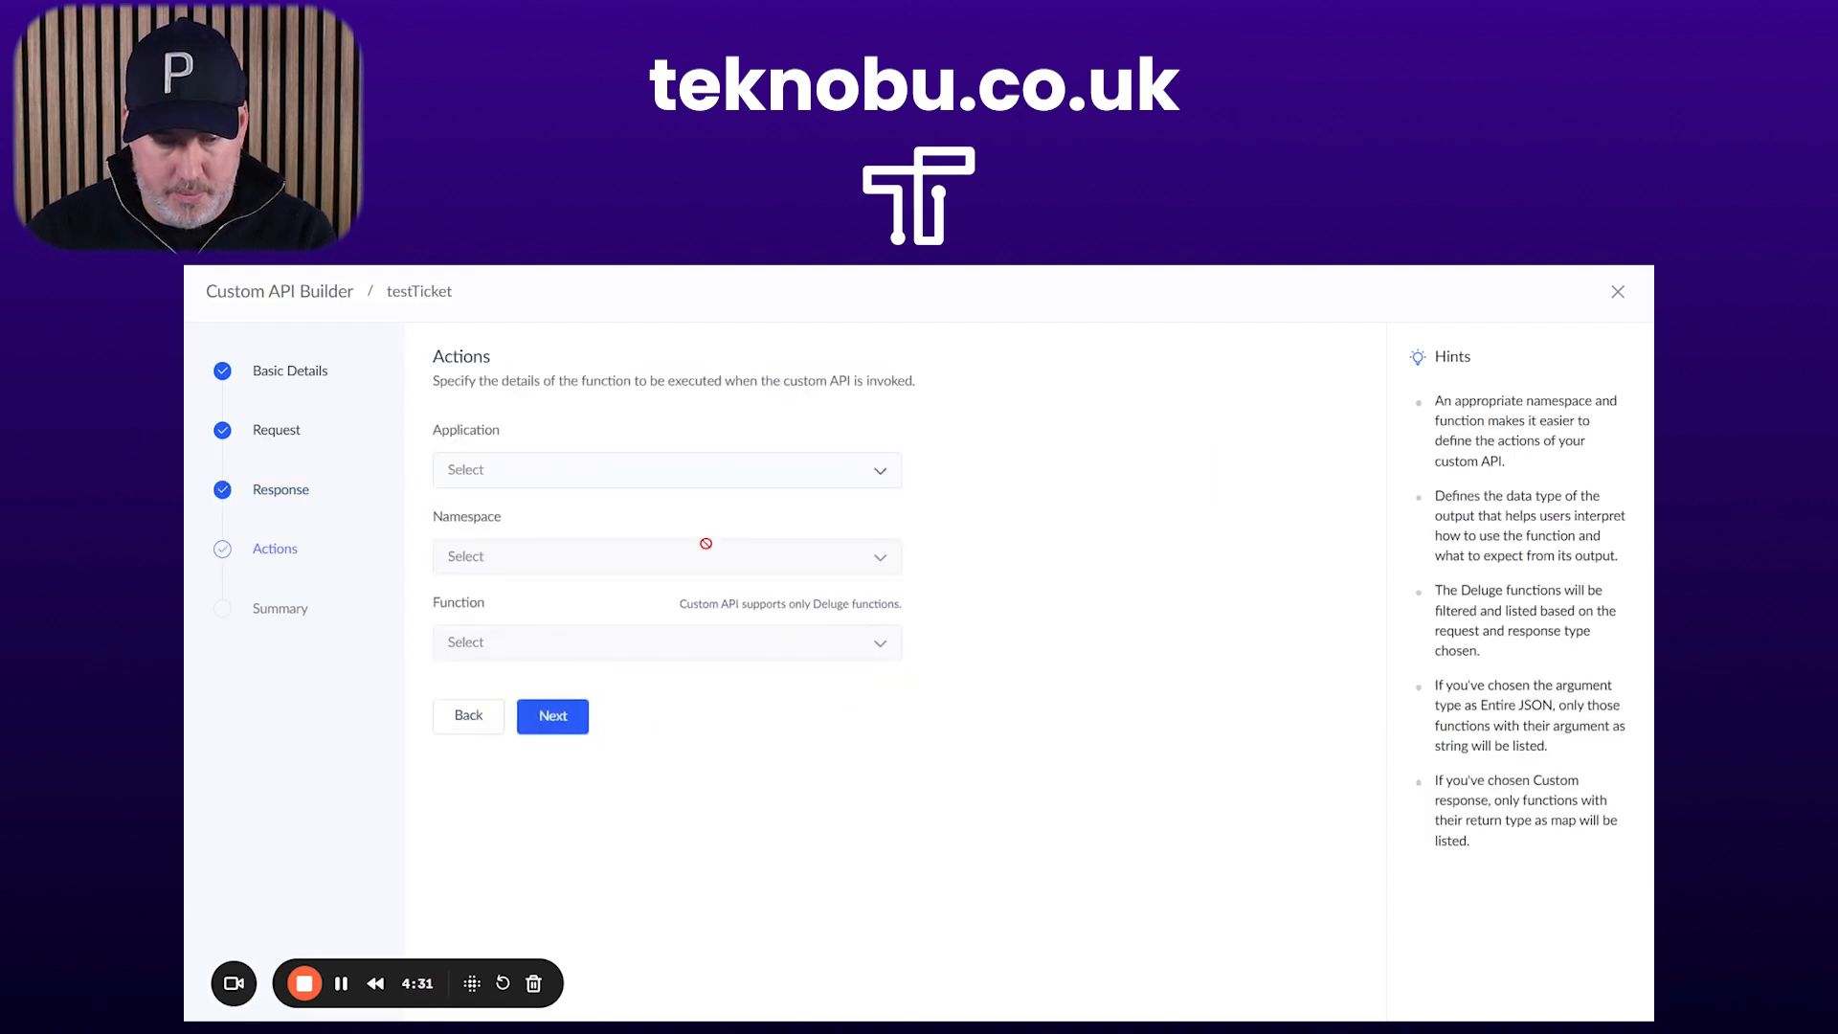
click(750, 487)
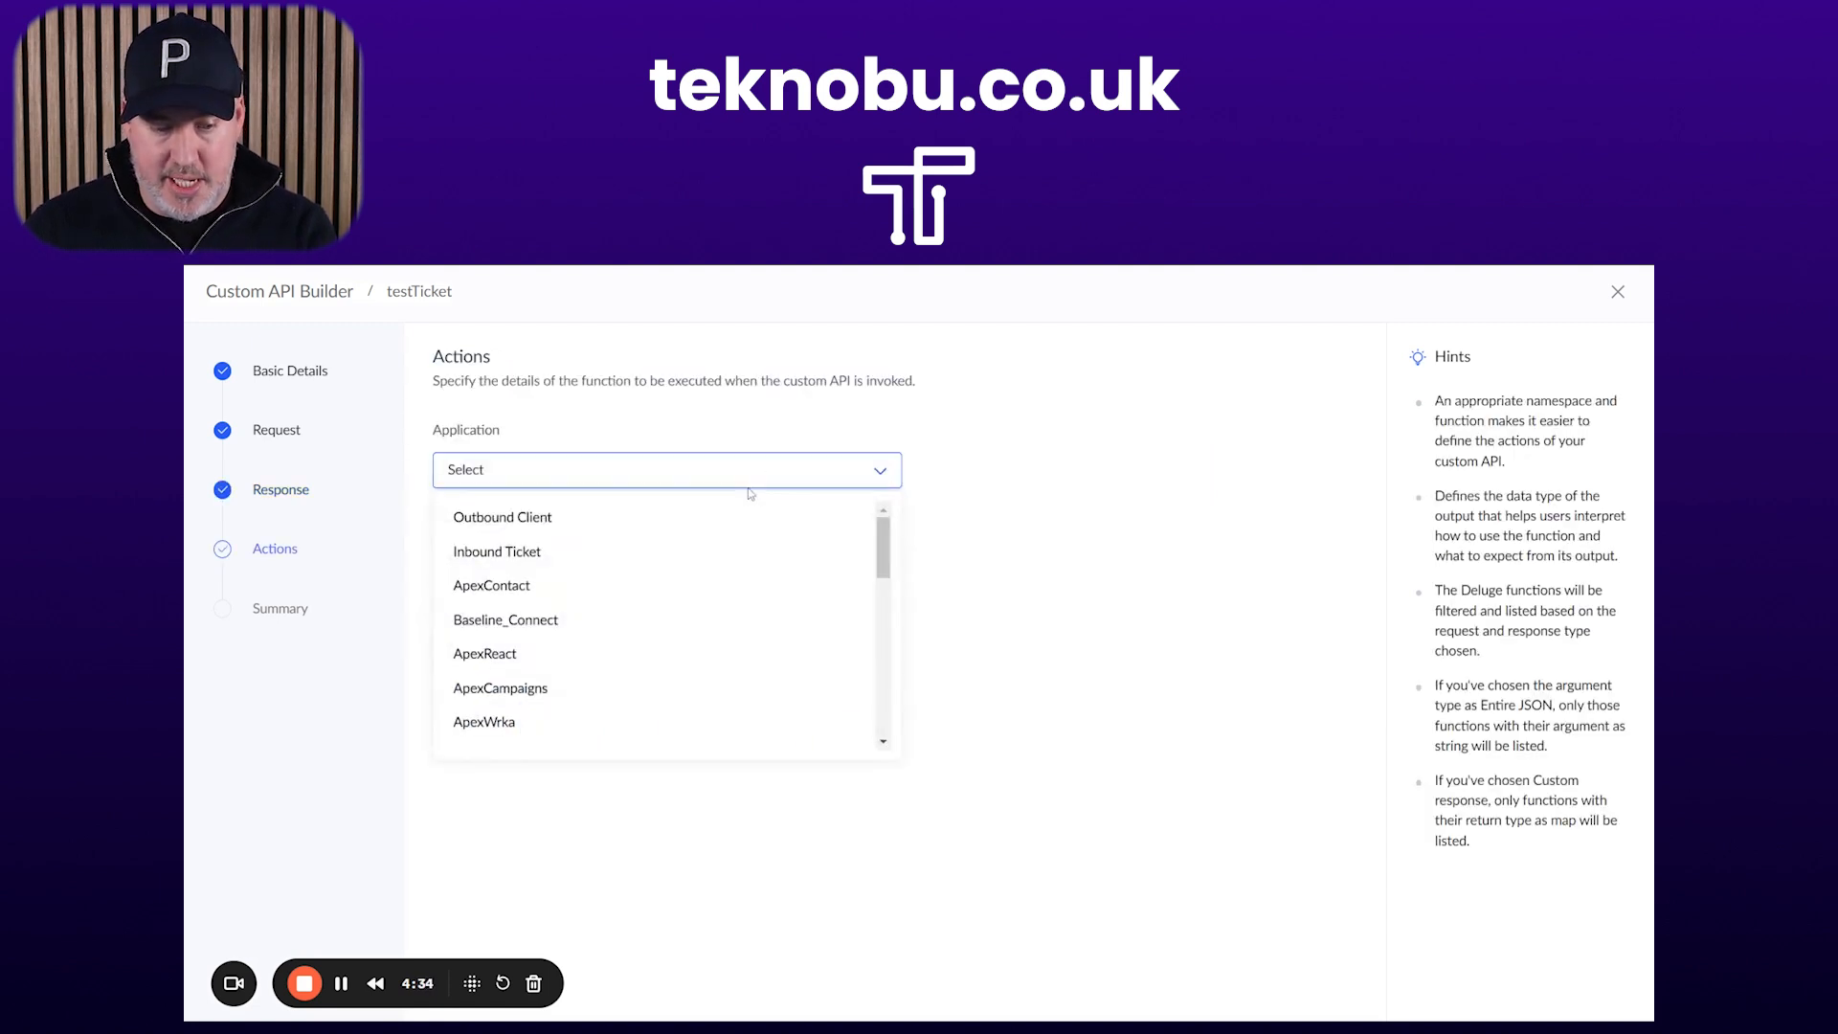
click(761, 476)
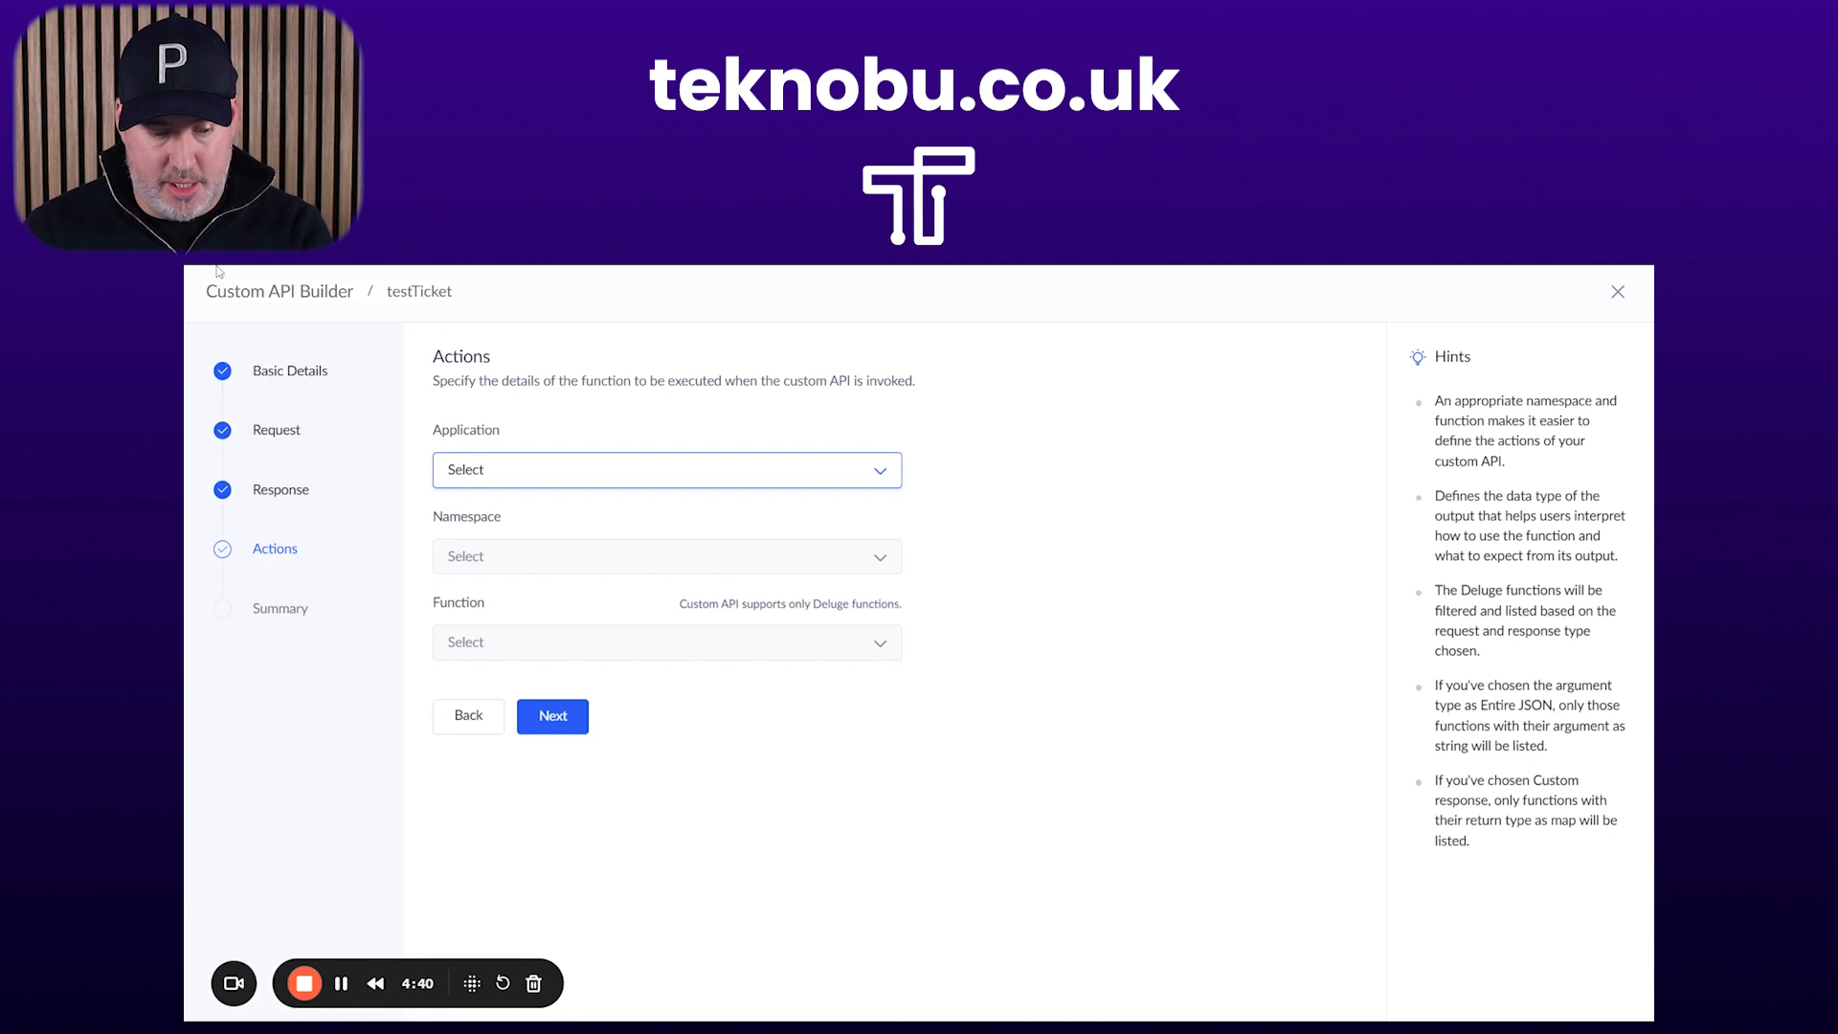
click(1618, 291)
click(925, 577)
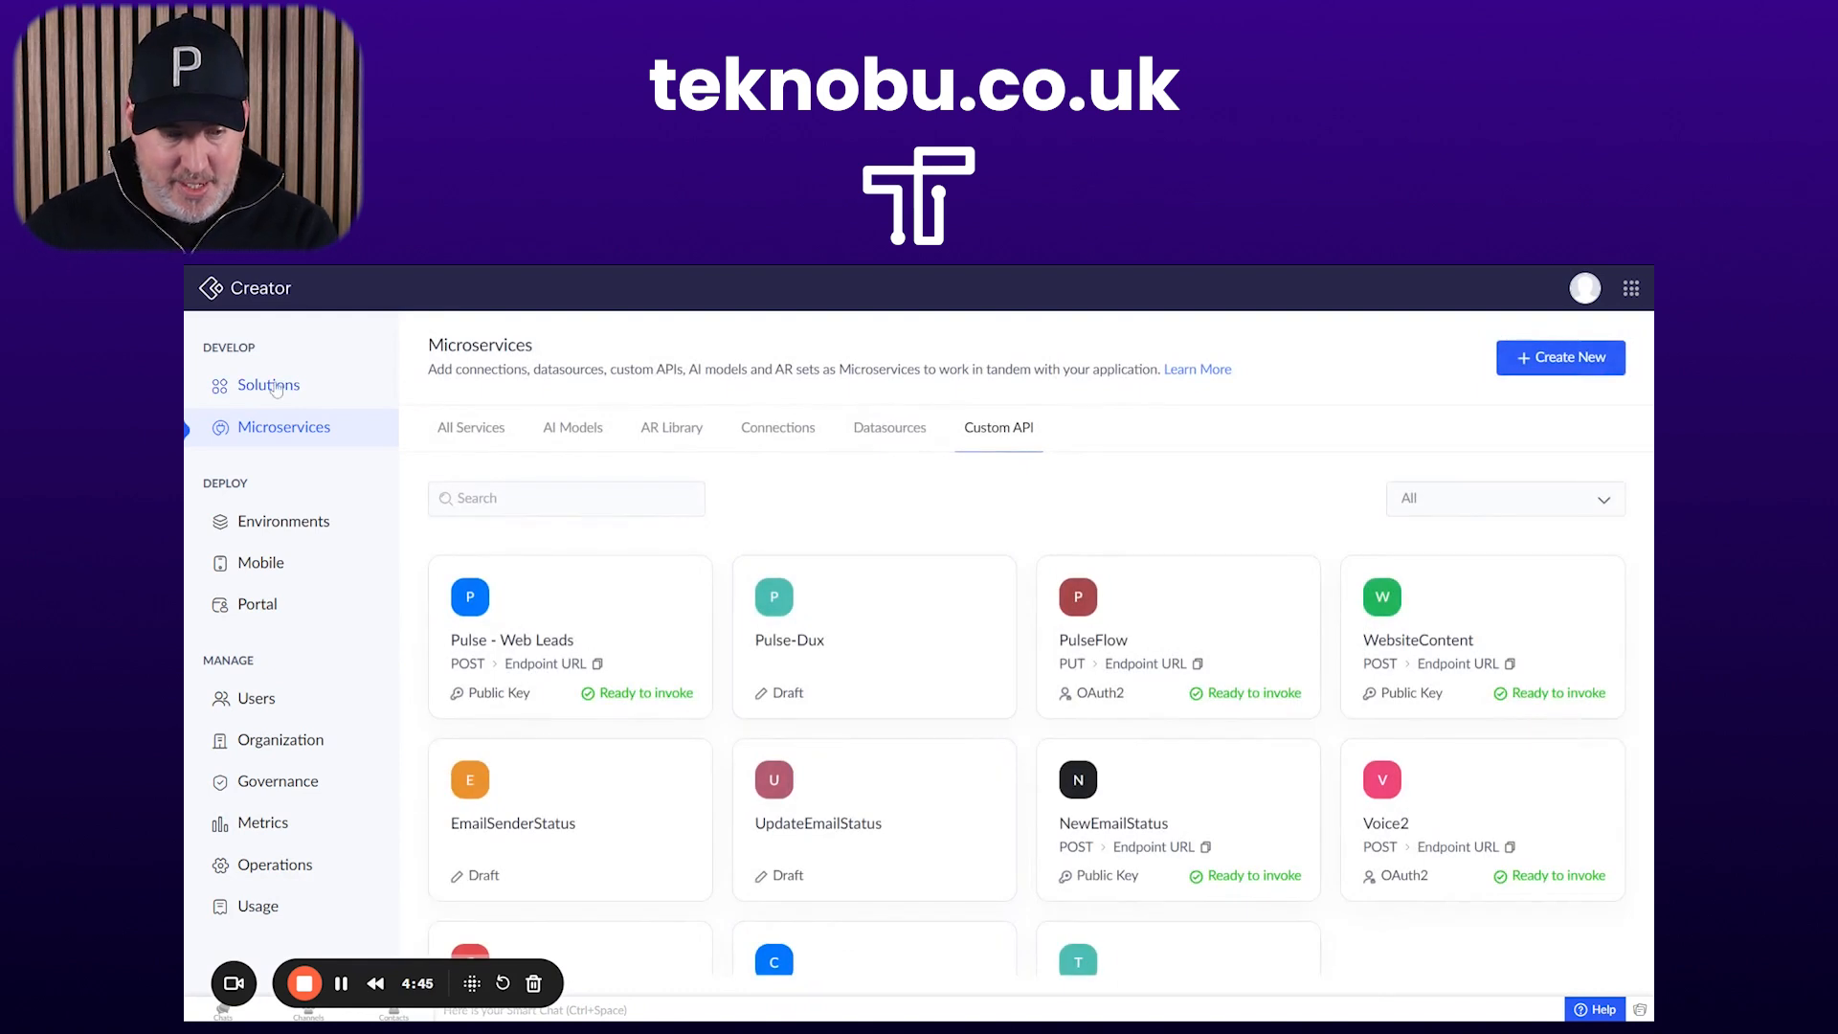
Open the Inbound Ticket application for editing and go to its workflow functions
click(254, 377)
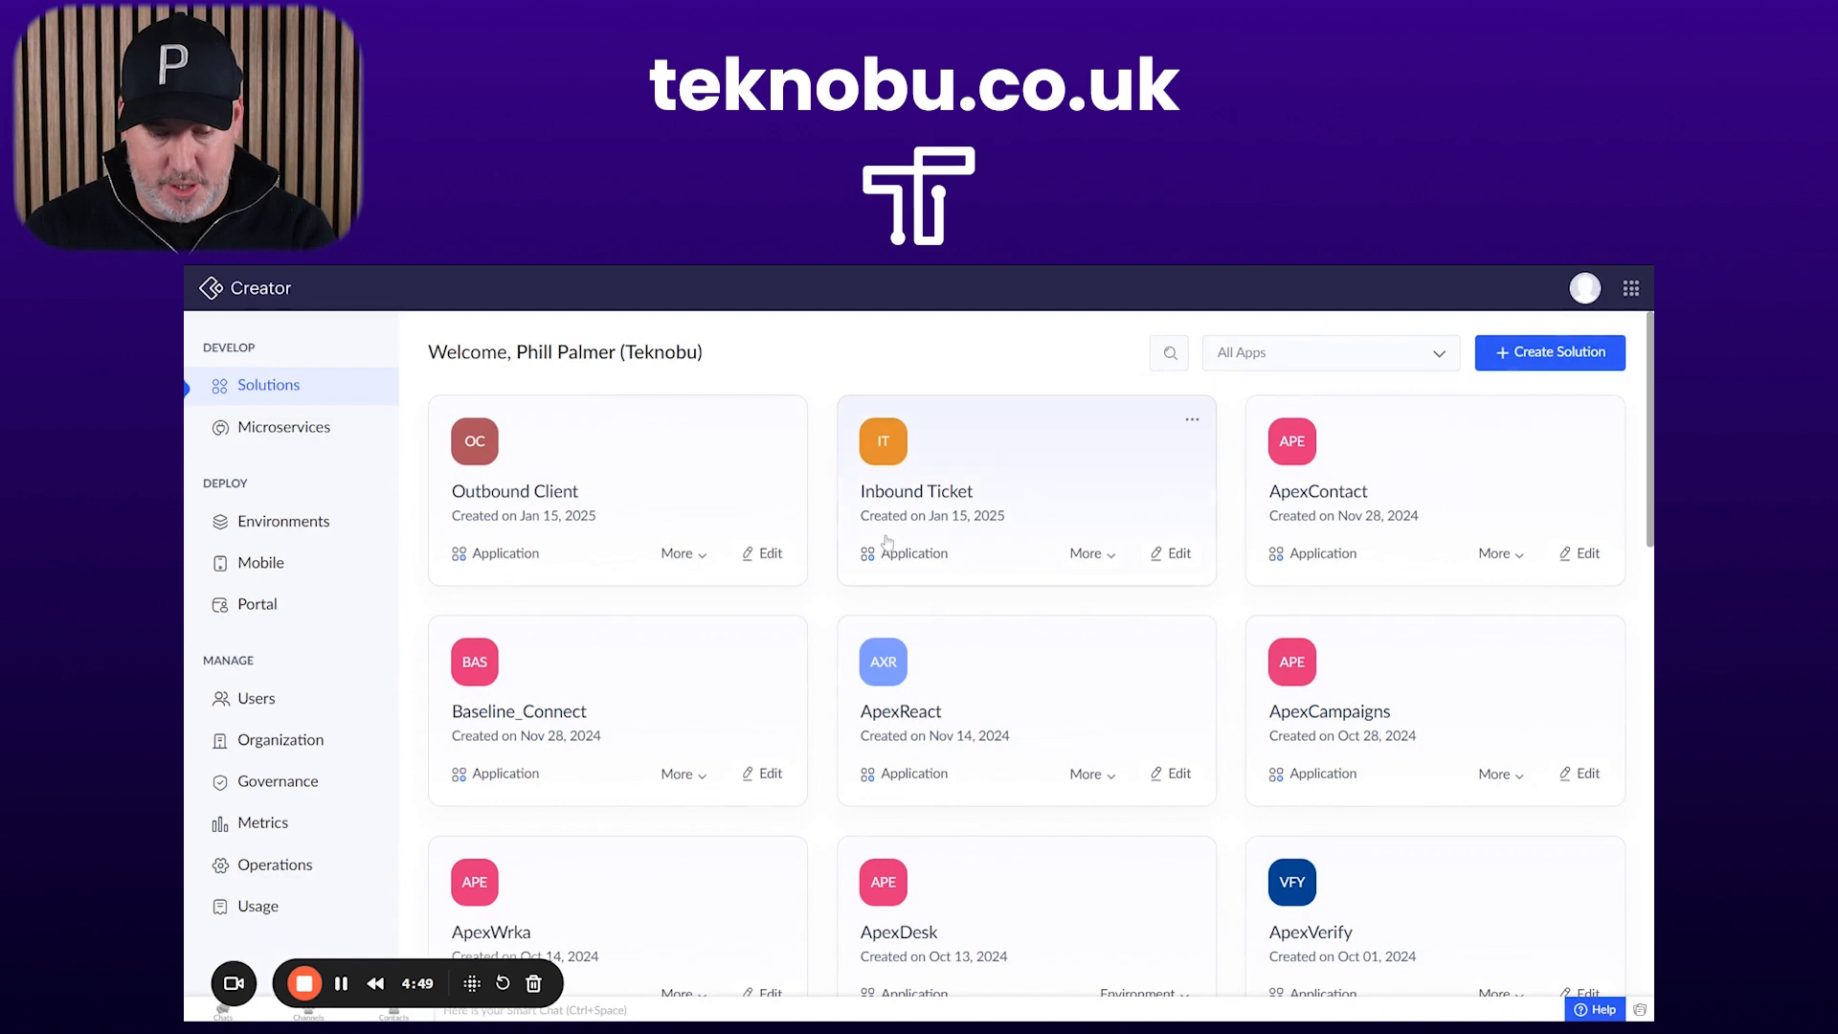
click(1100, 502)
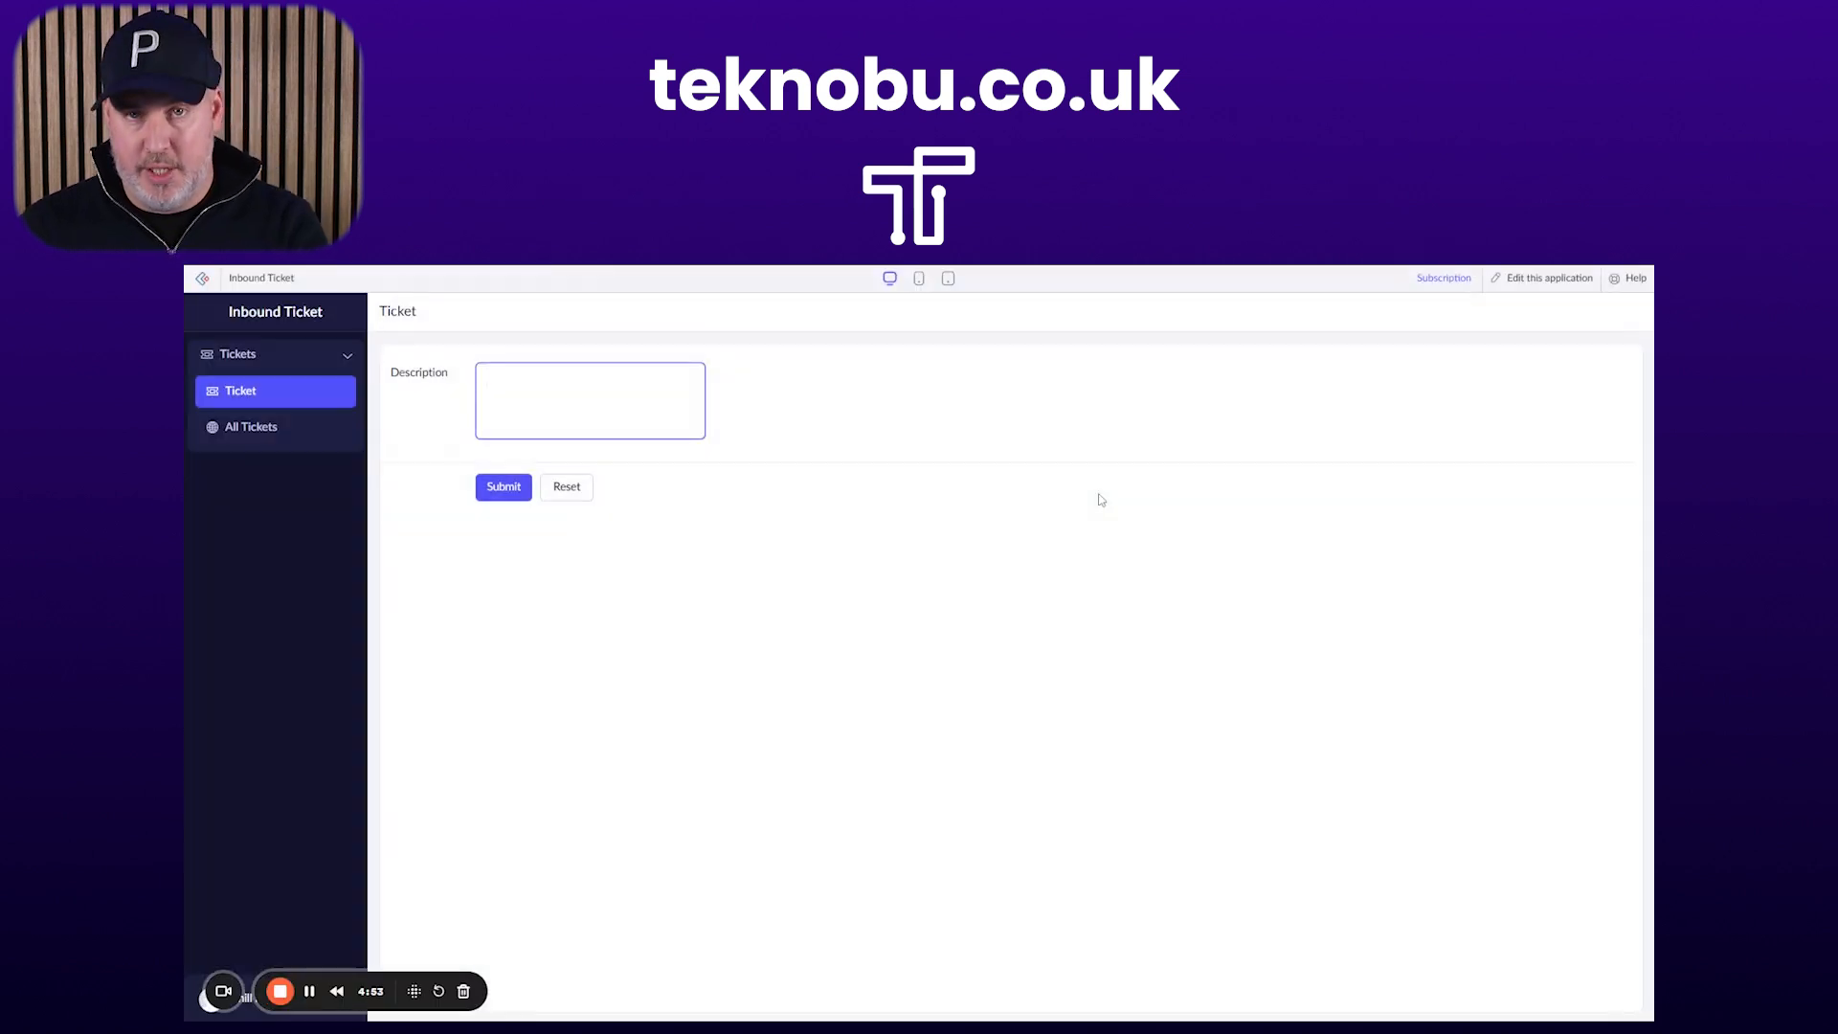
click(1556, 286)
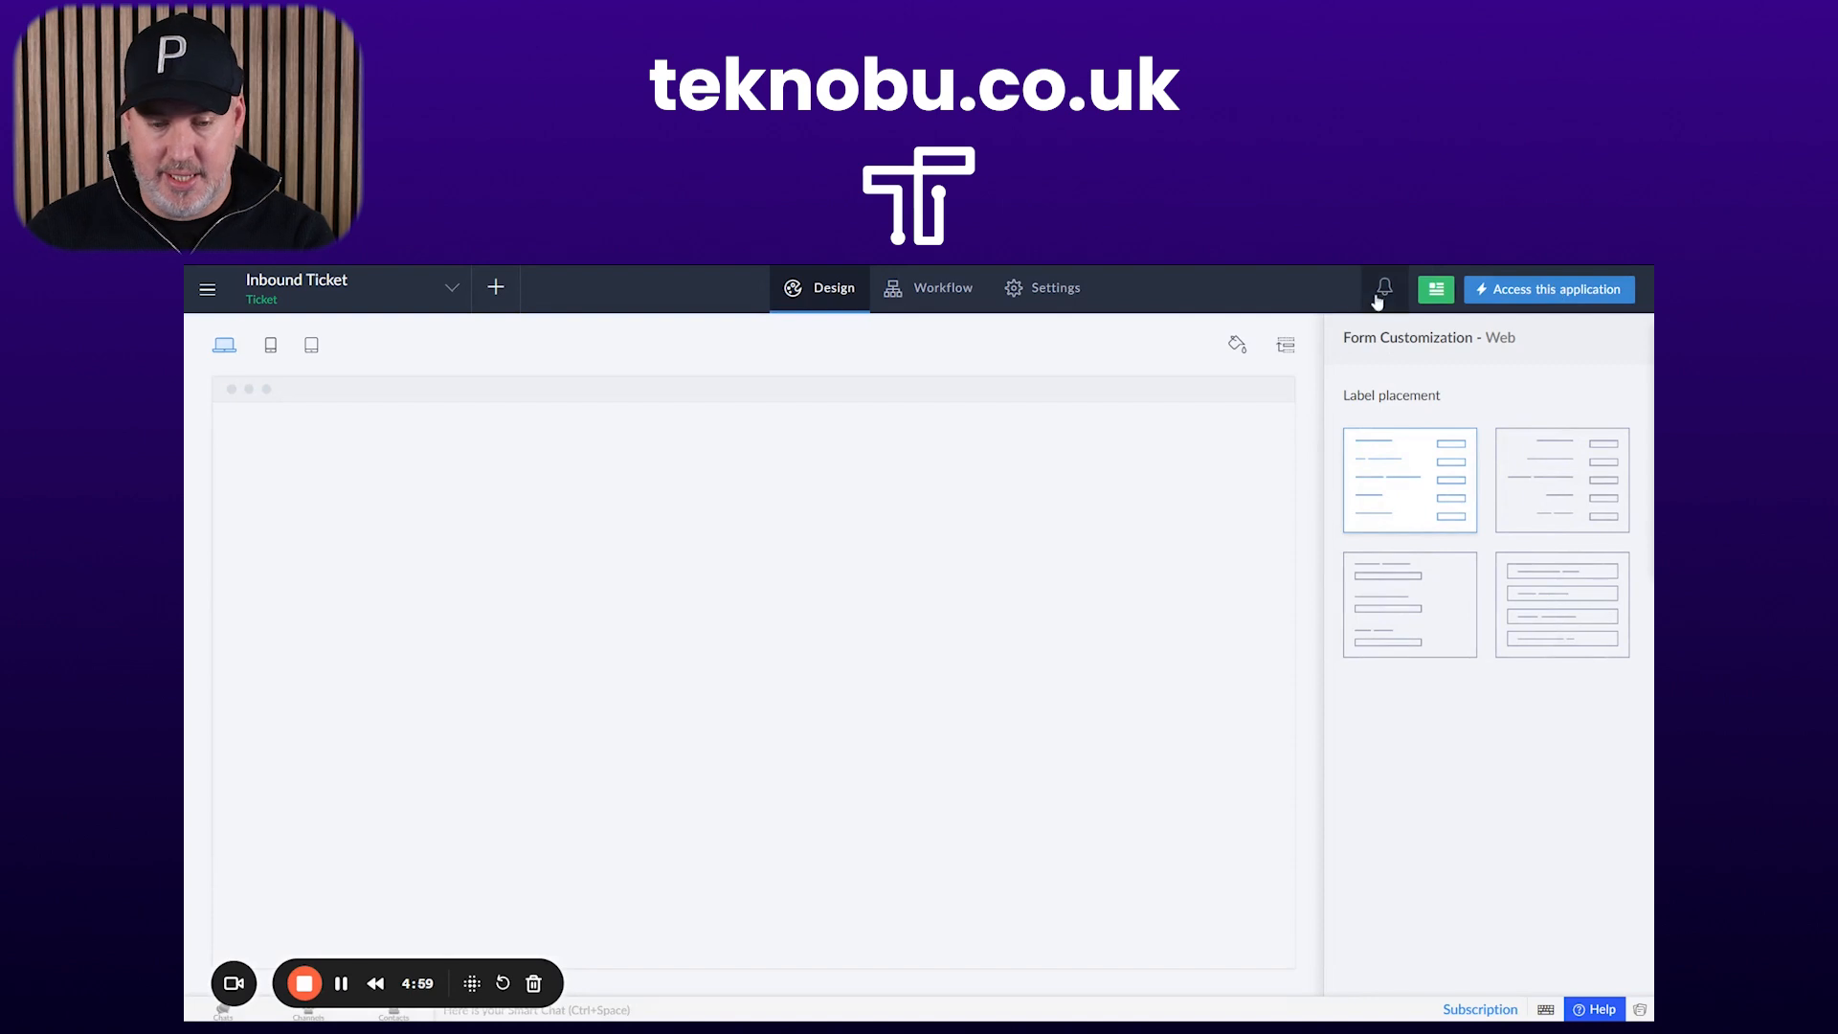
click(948, 297)
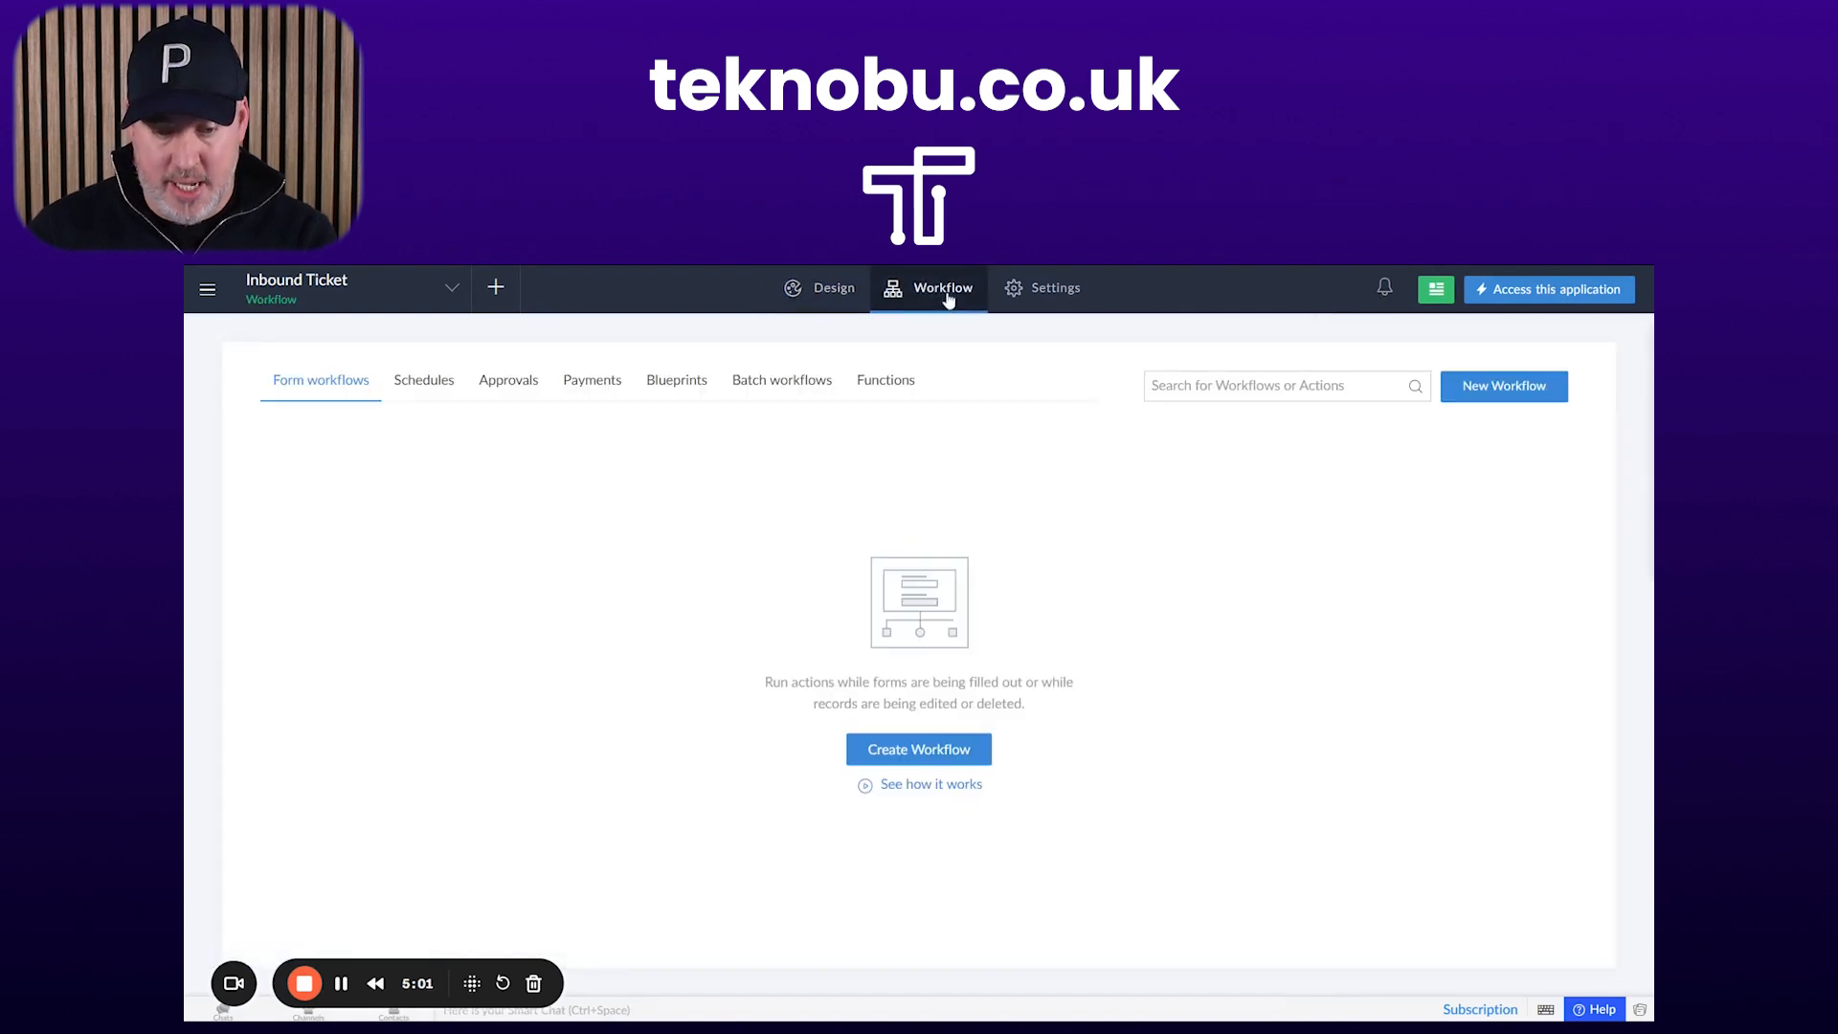
click(871, 394)
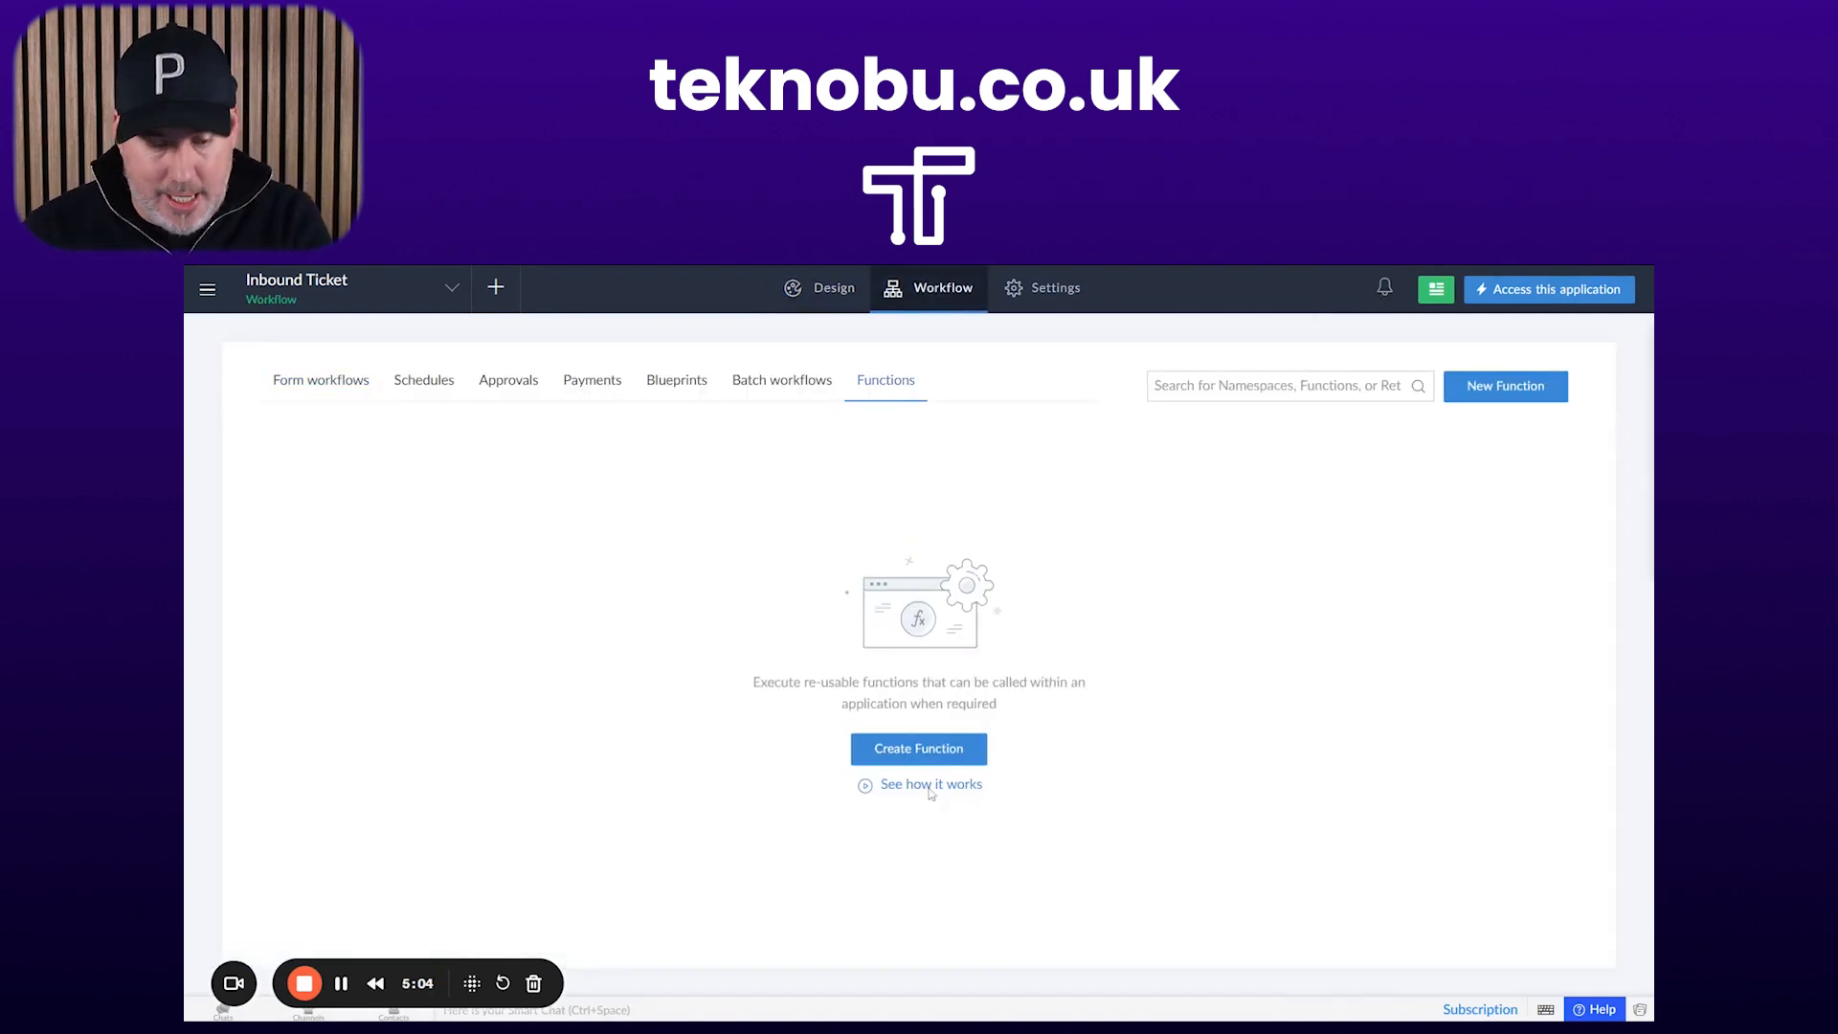
Start a new Deluge function named InboundTicket in a new namespace called Incoming
click(943, 750)
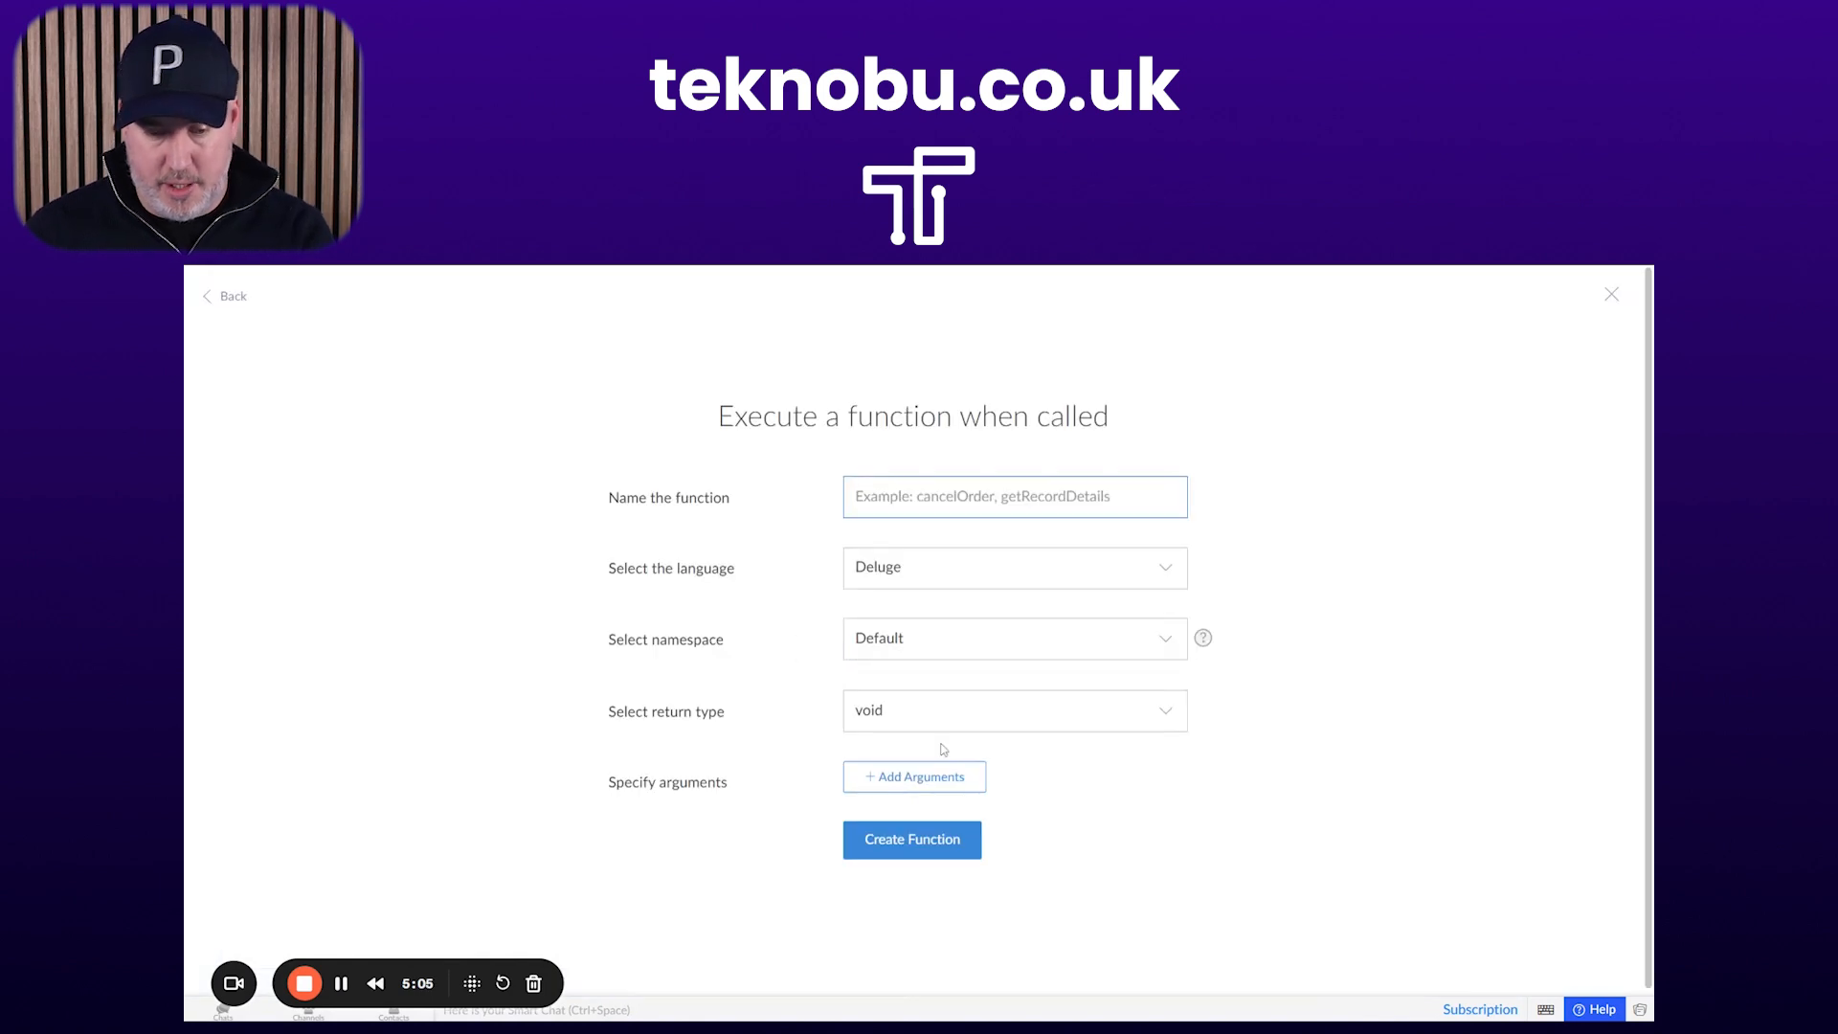
text(InboundTicket)
key(Tab)
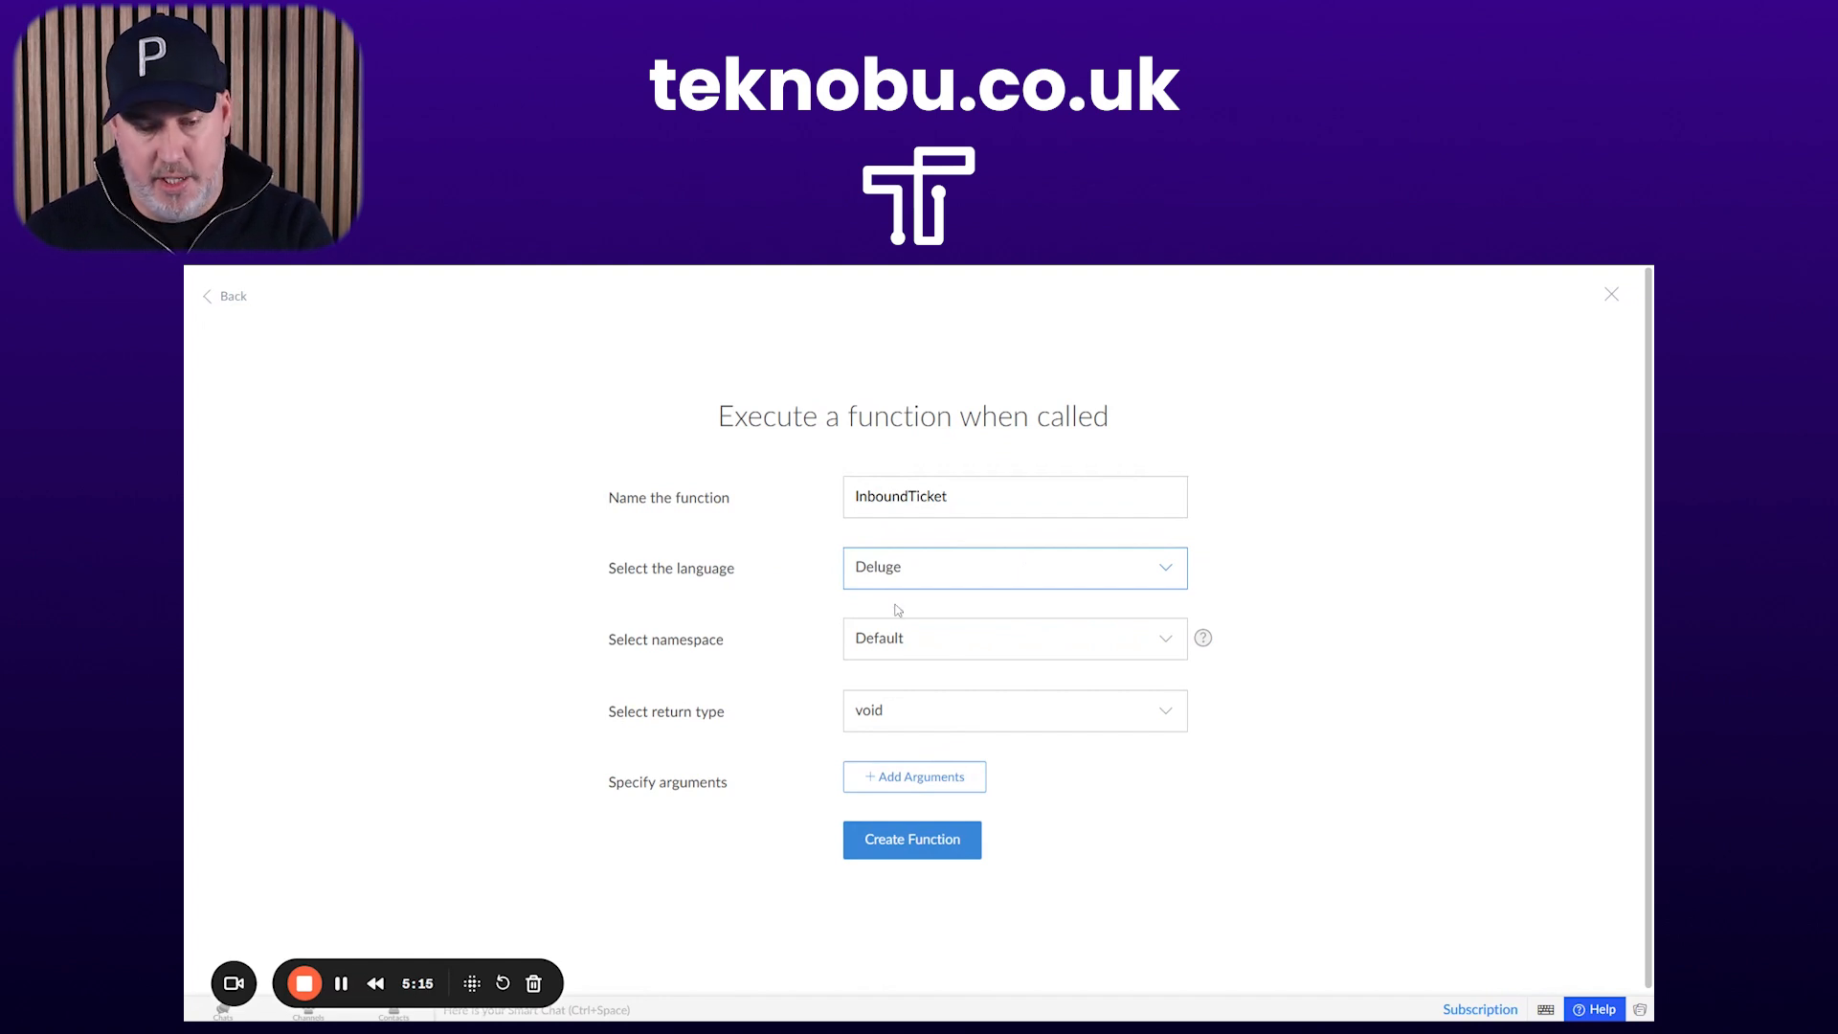
click(1004, 644)
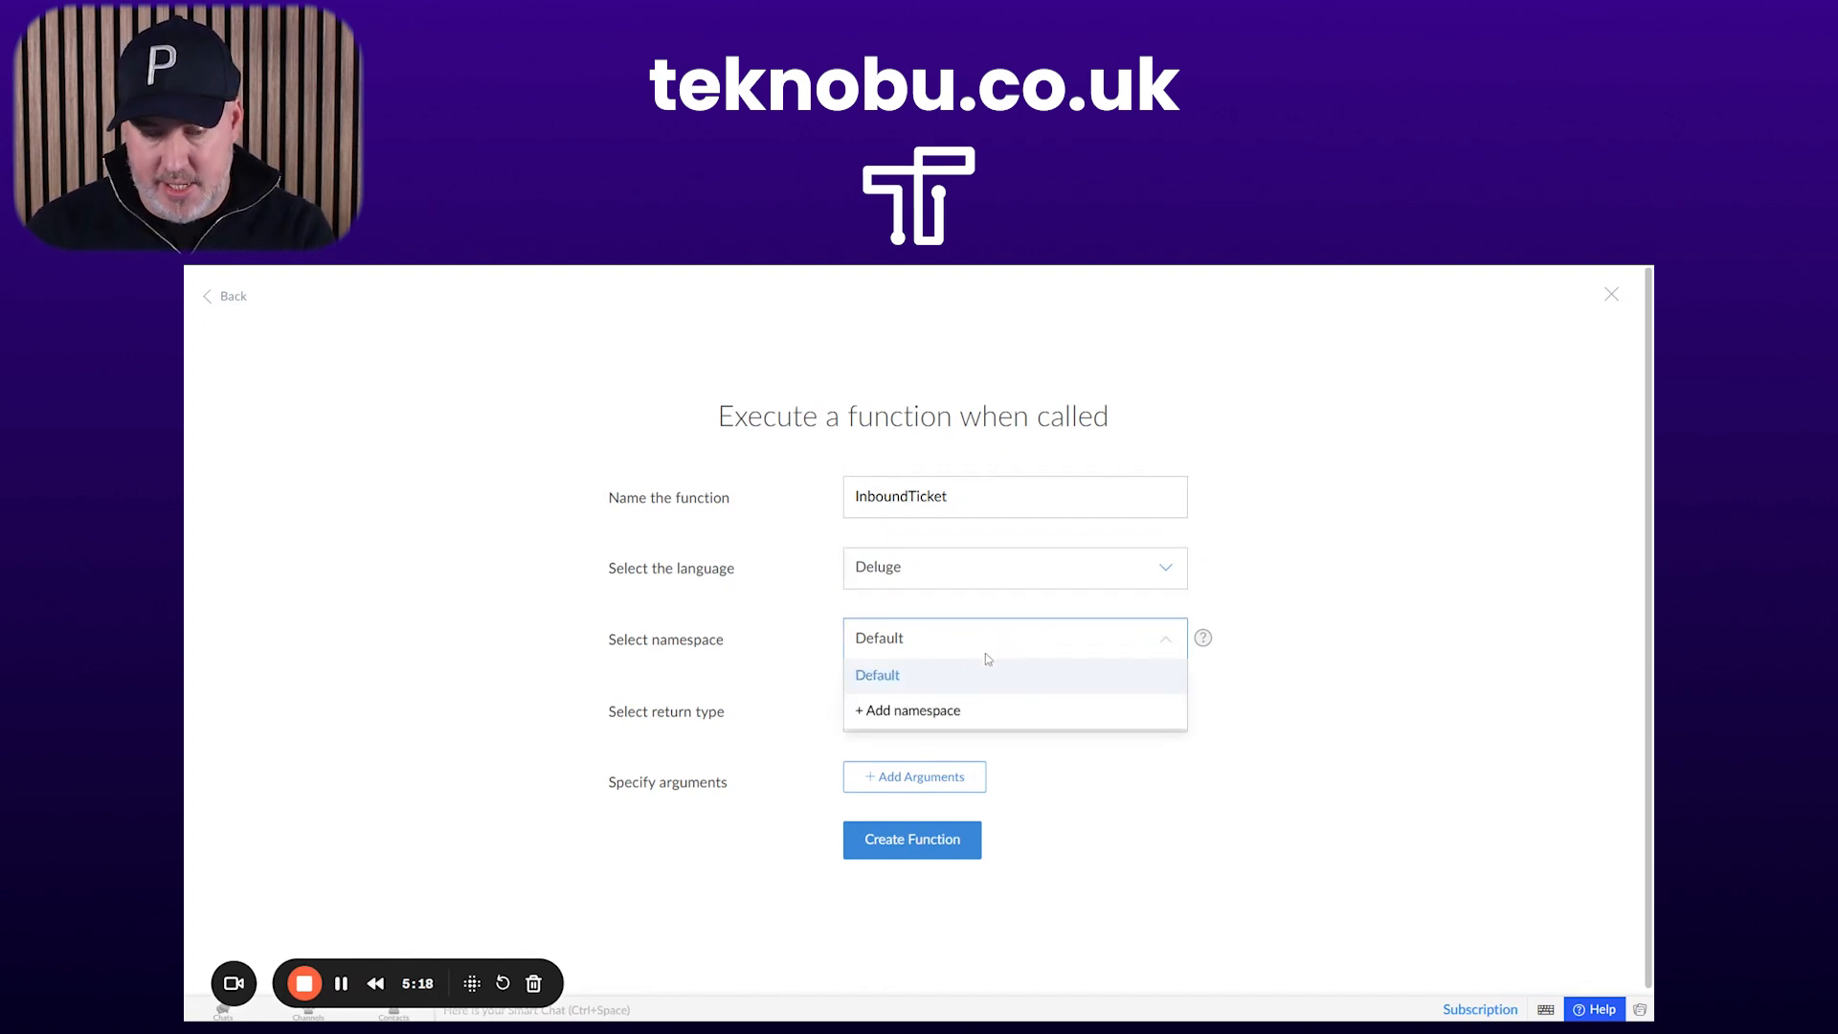
click(955, 723)
click(952, 719)
text(API)
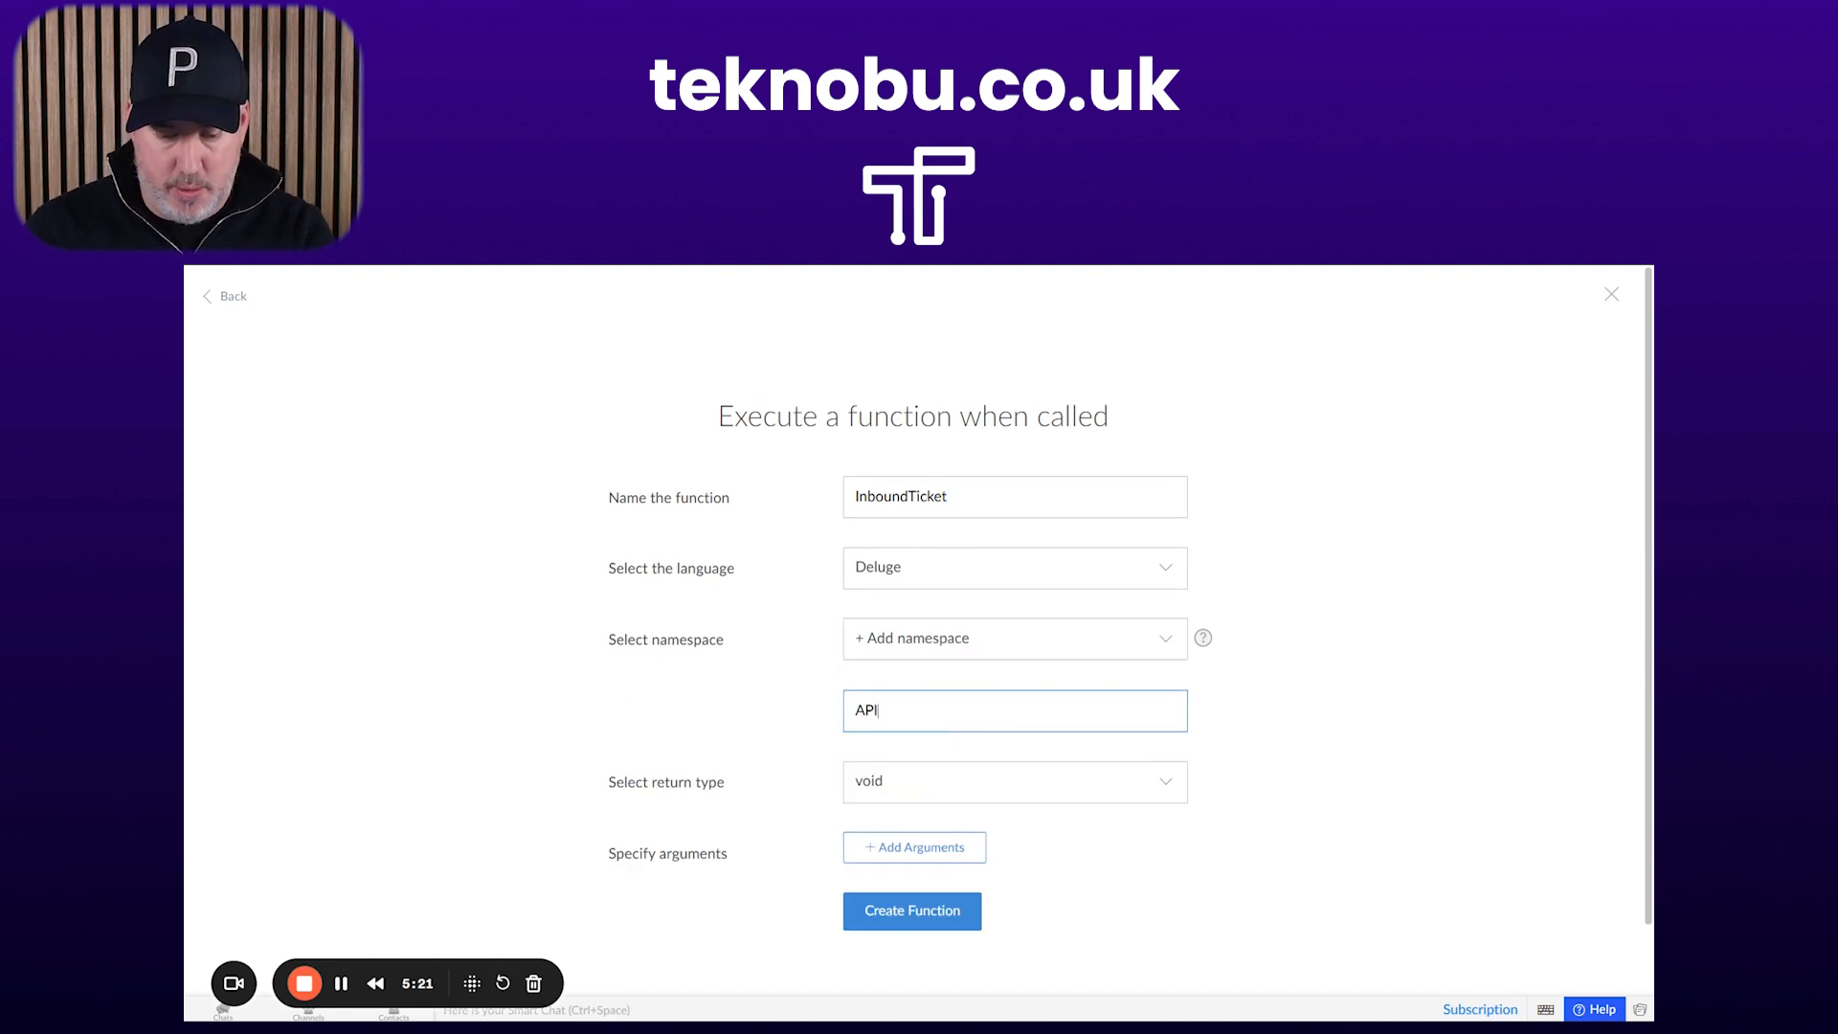
key(ctrl+a)
text(Incoming)
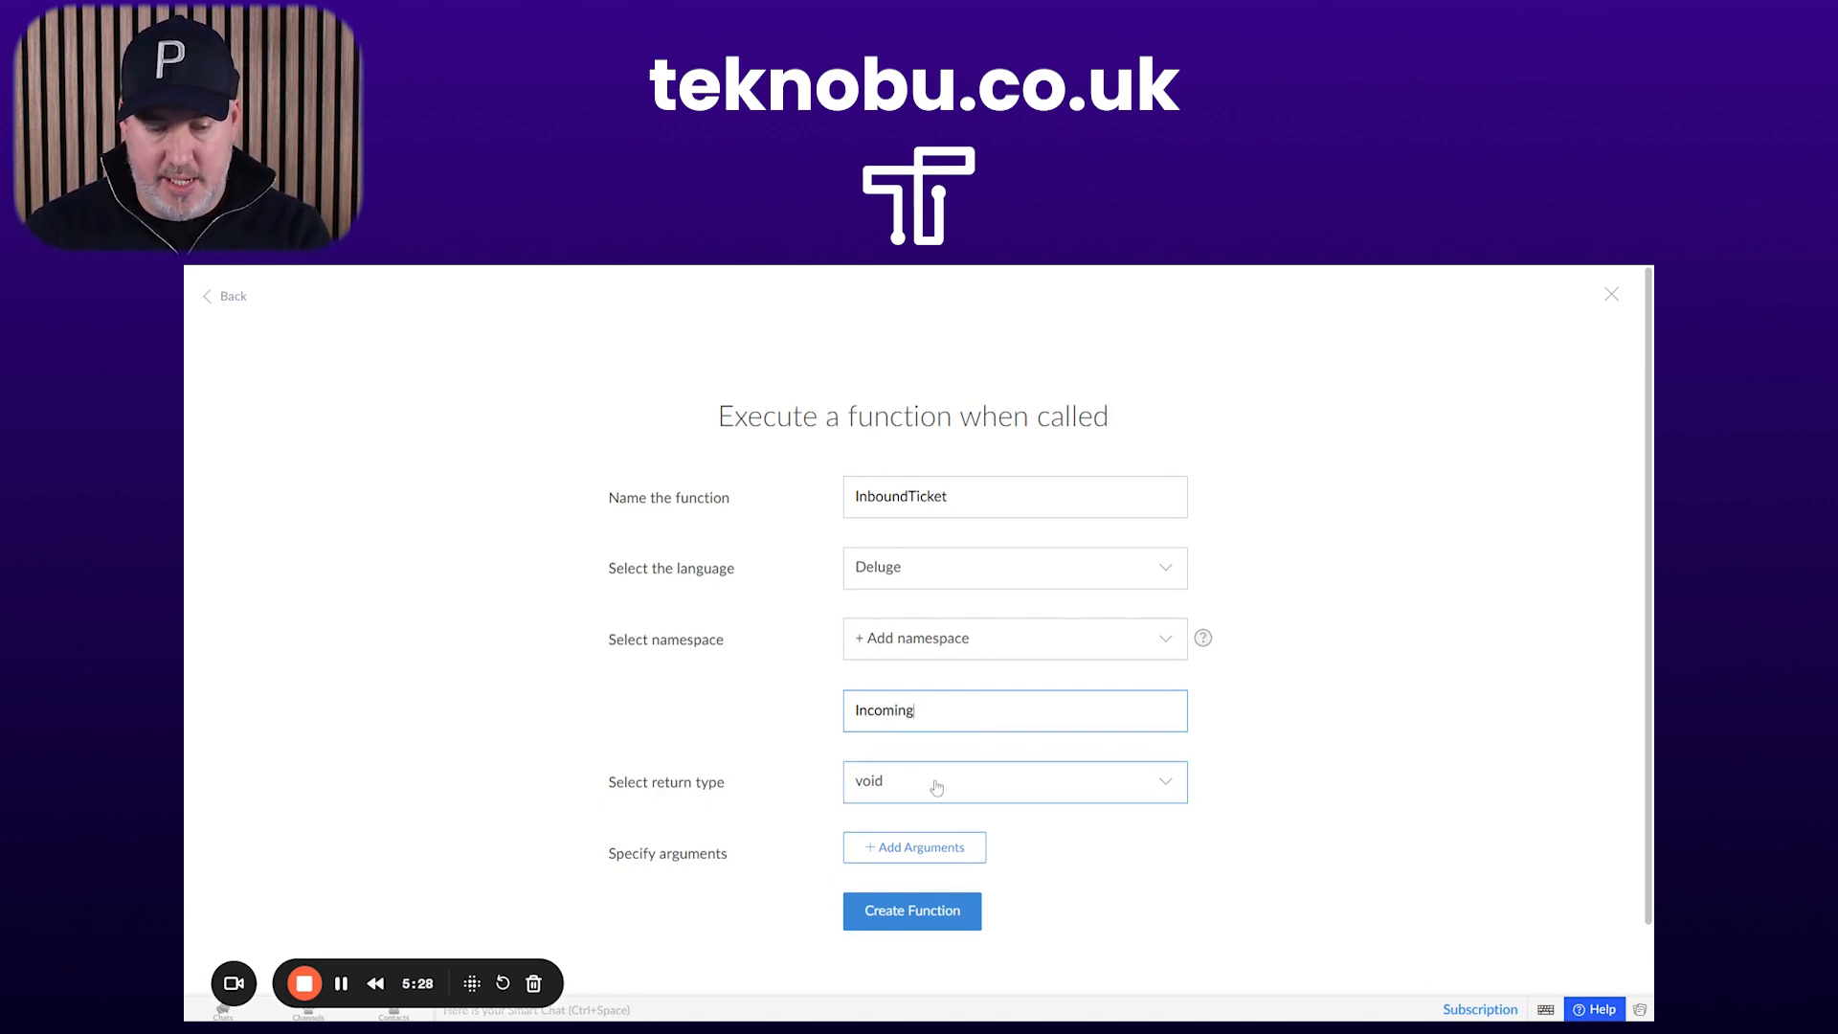
Add a string argument named data to the InboundTicket function and create the function with the void return type
scroll(936, 788, down, 1)
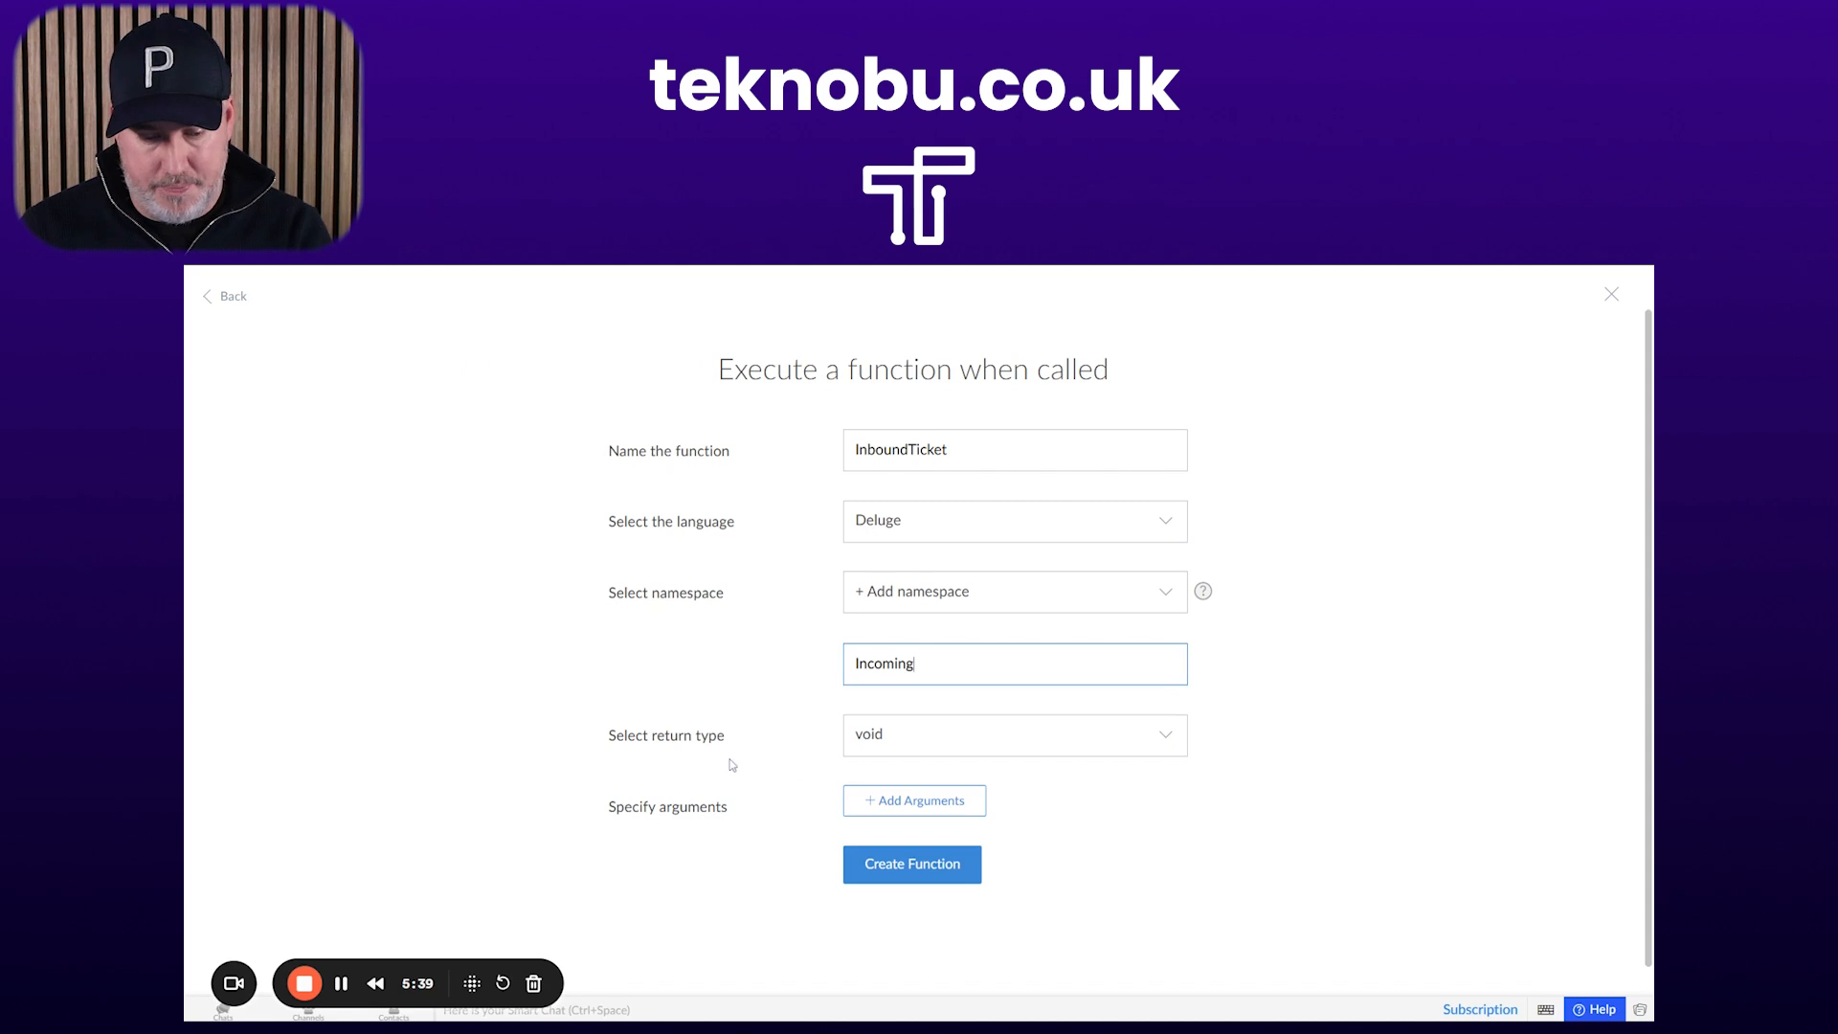
click(905, 802)
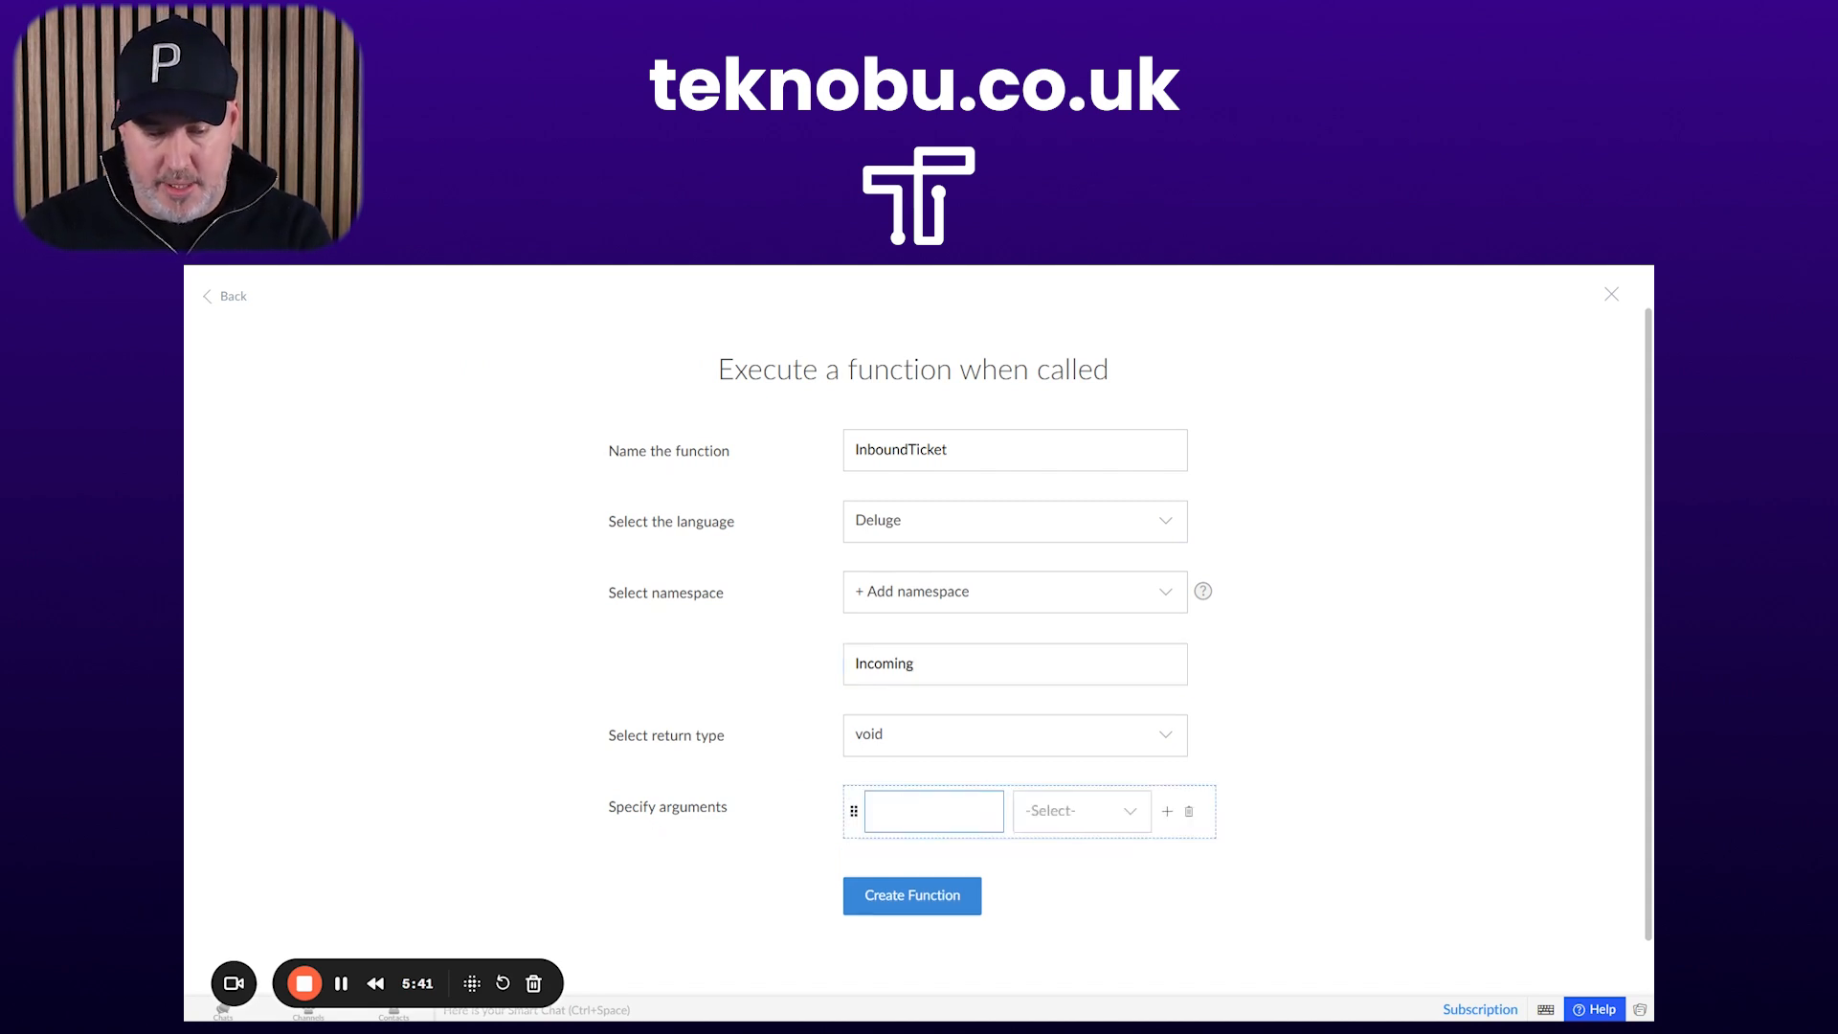
text(data)
key(Tab)
text(strin)
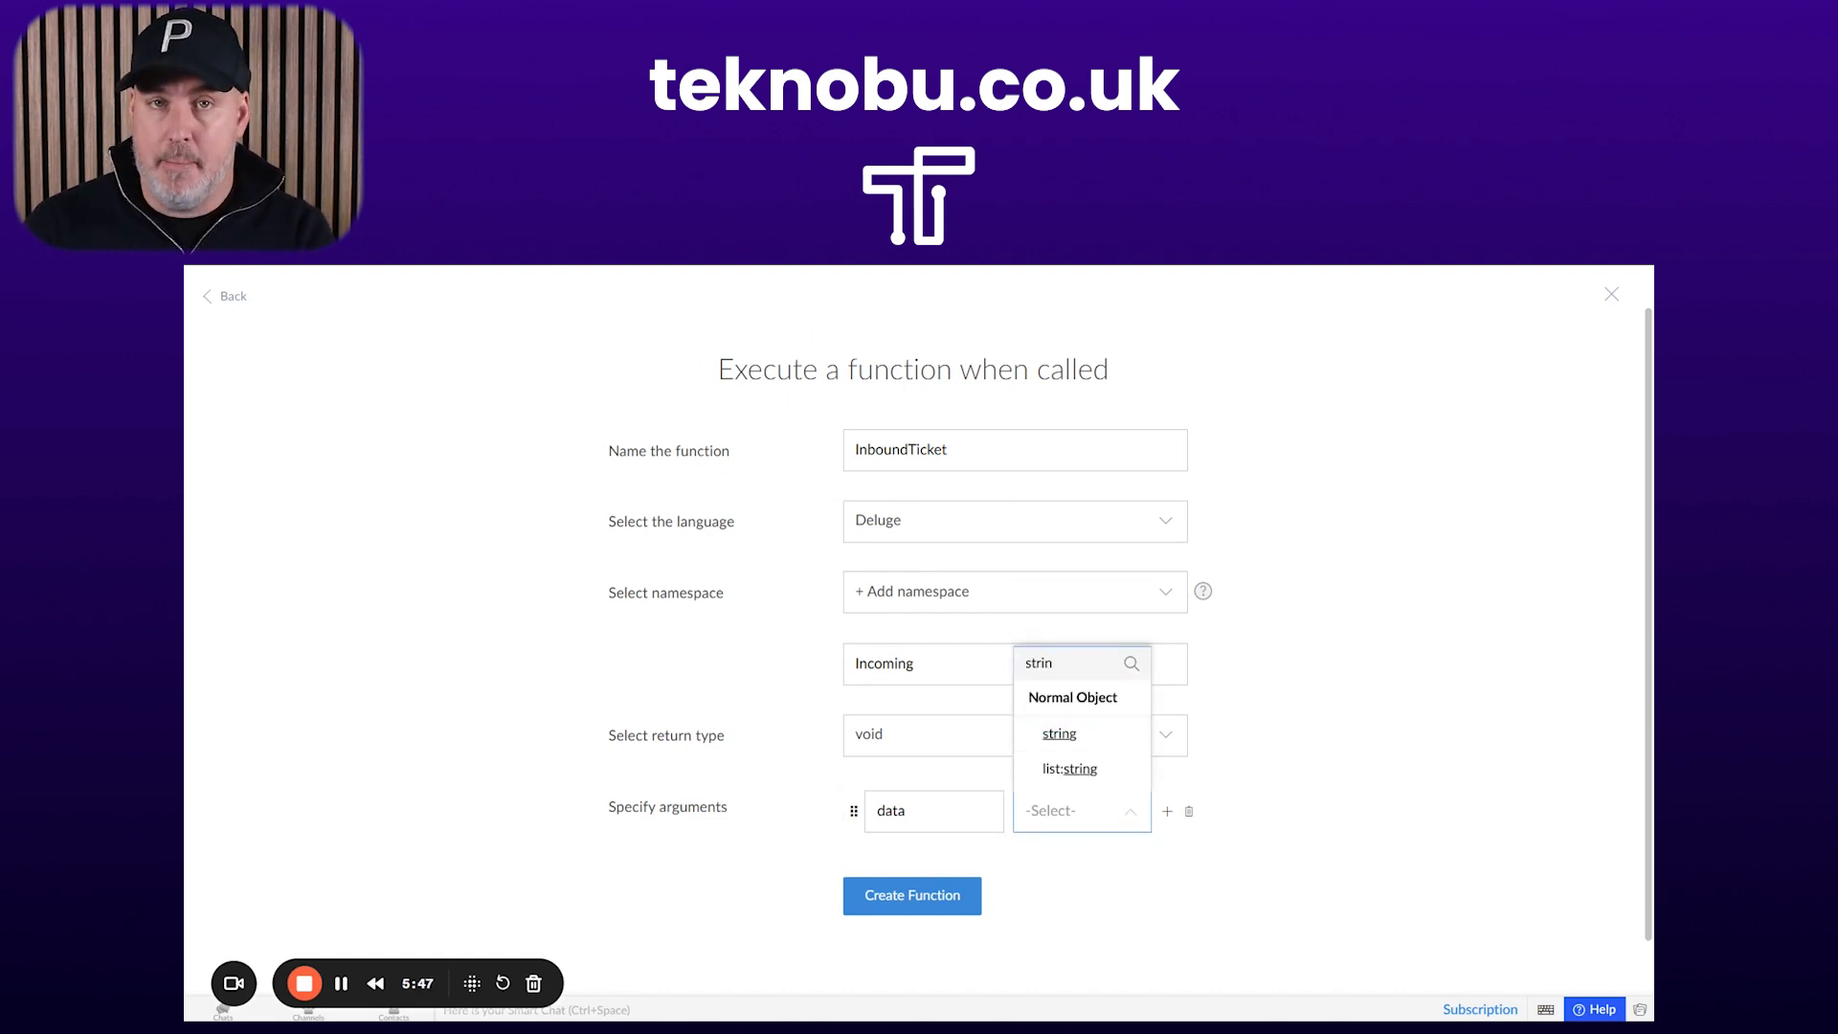
click(1076, 733)
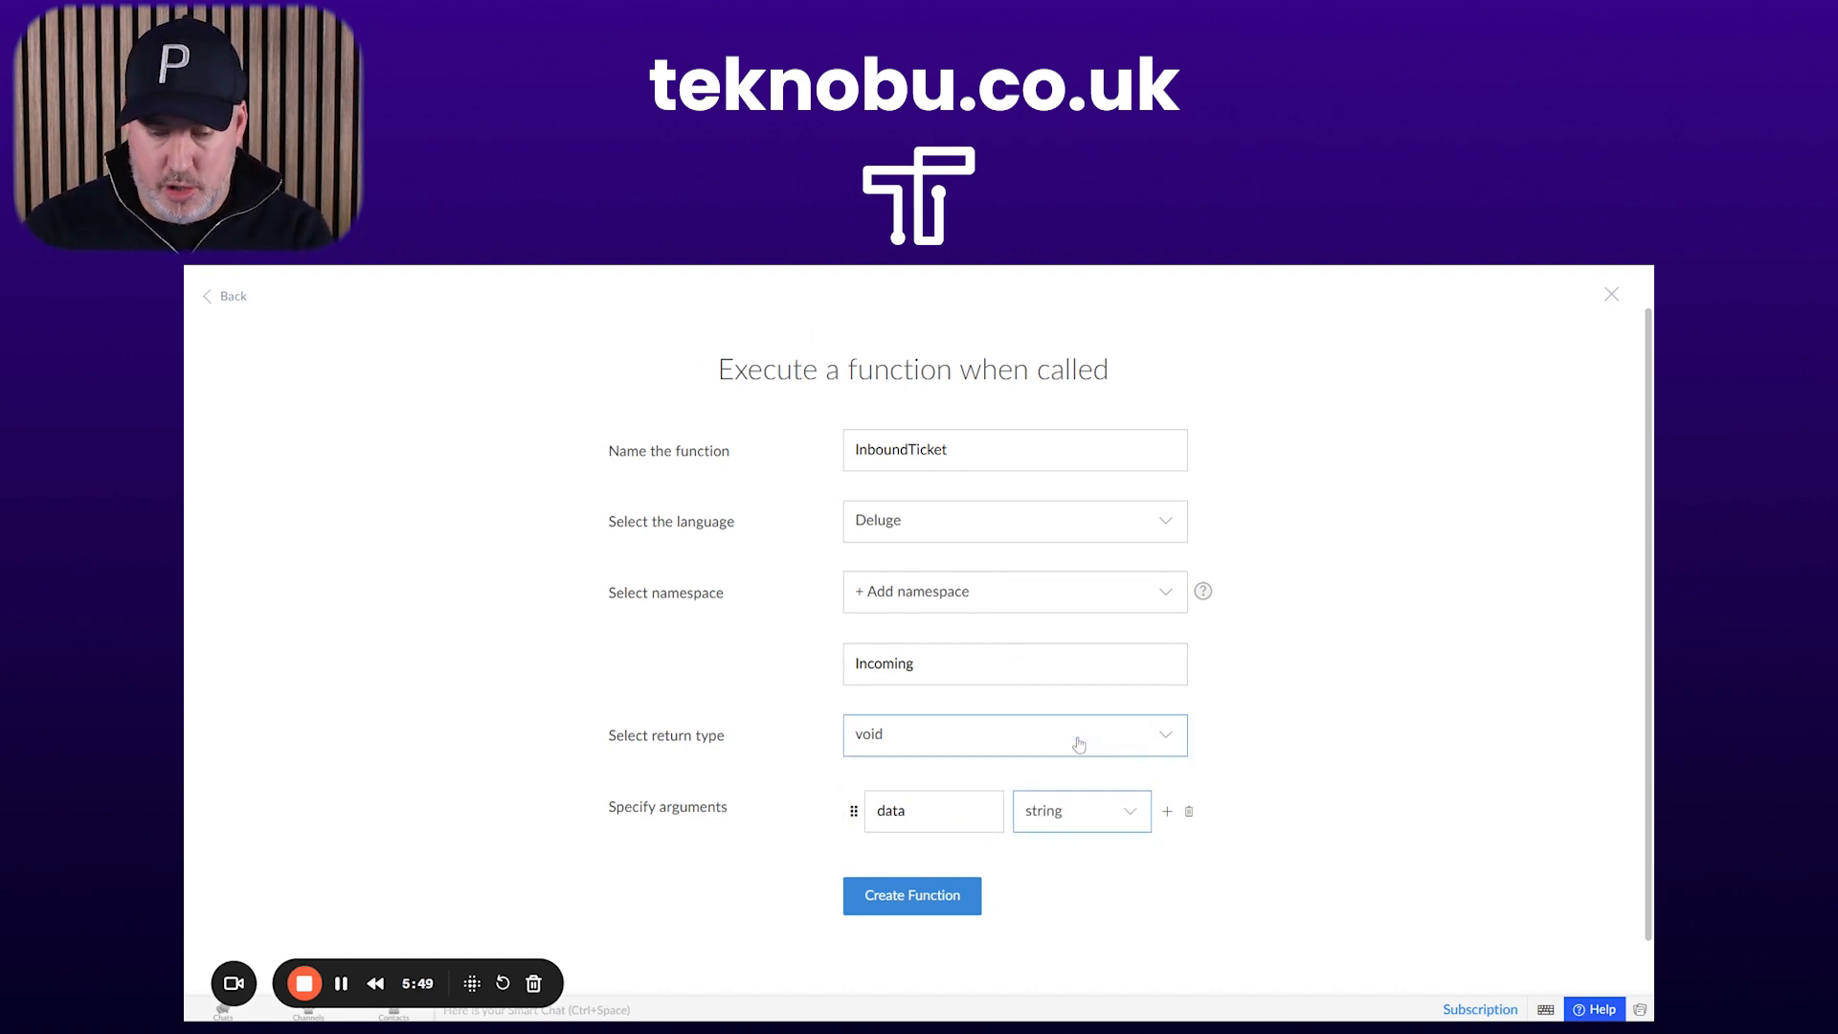
click(905, 896)
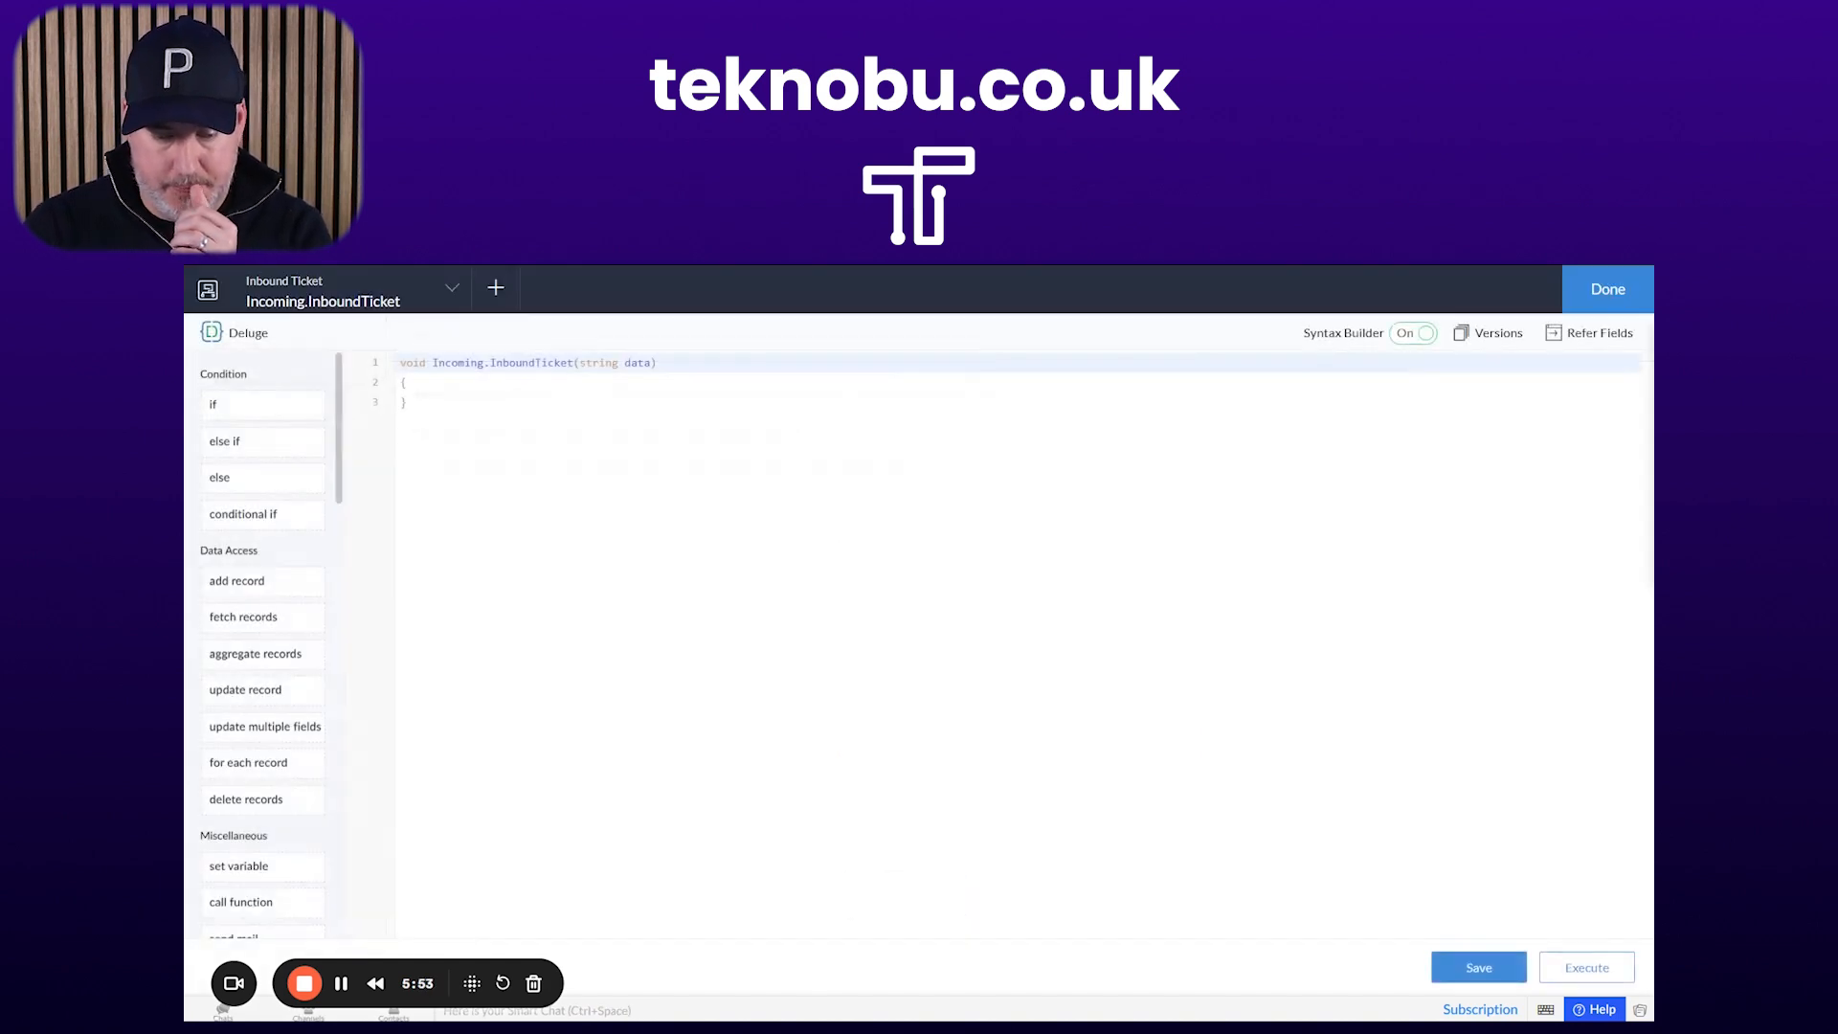
Insert an empty line inside the InboundTicket function's body and save the script
click(406, 383)
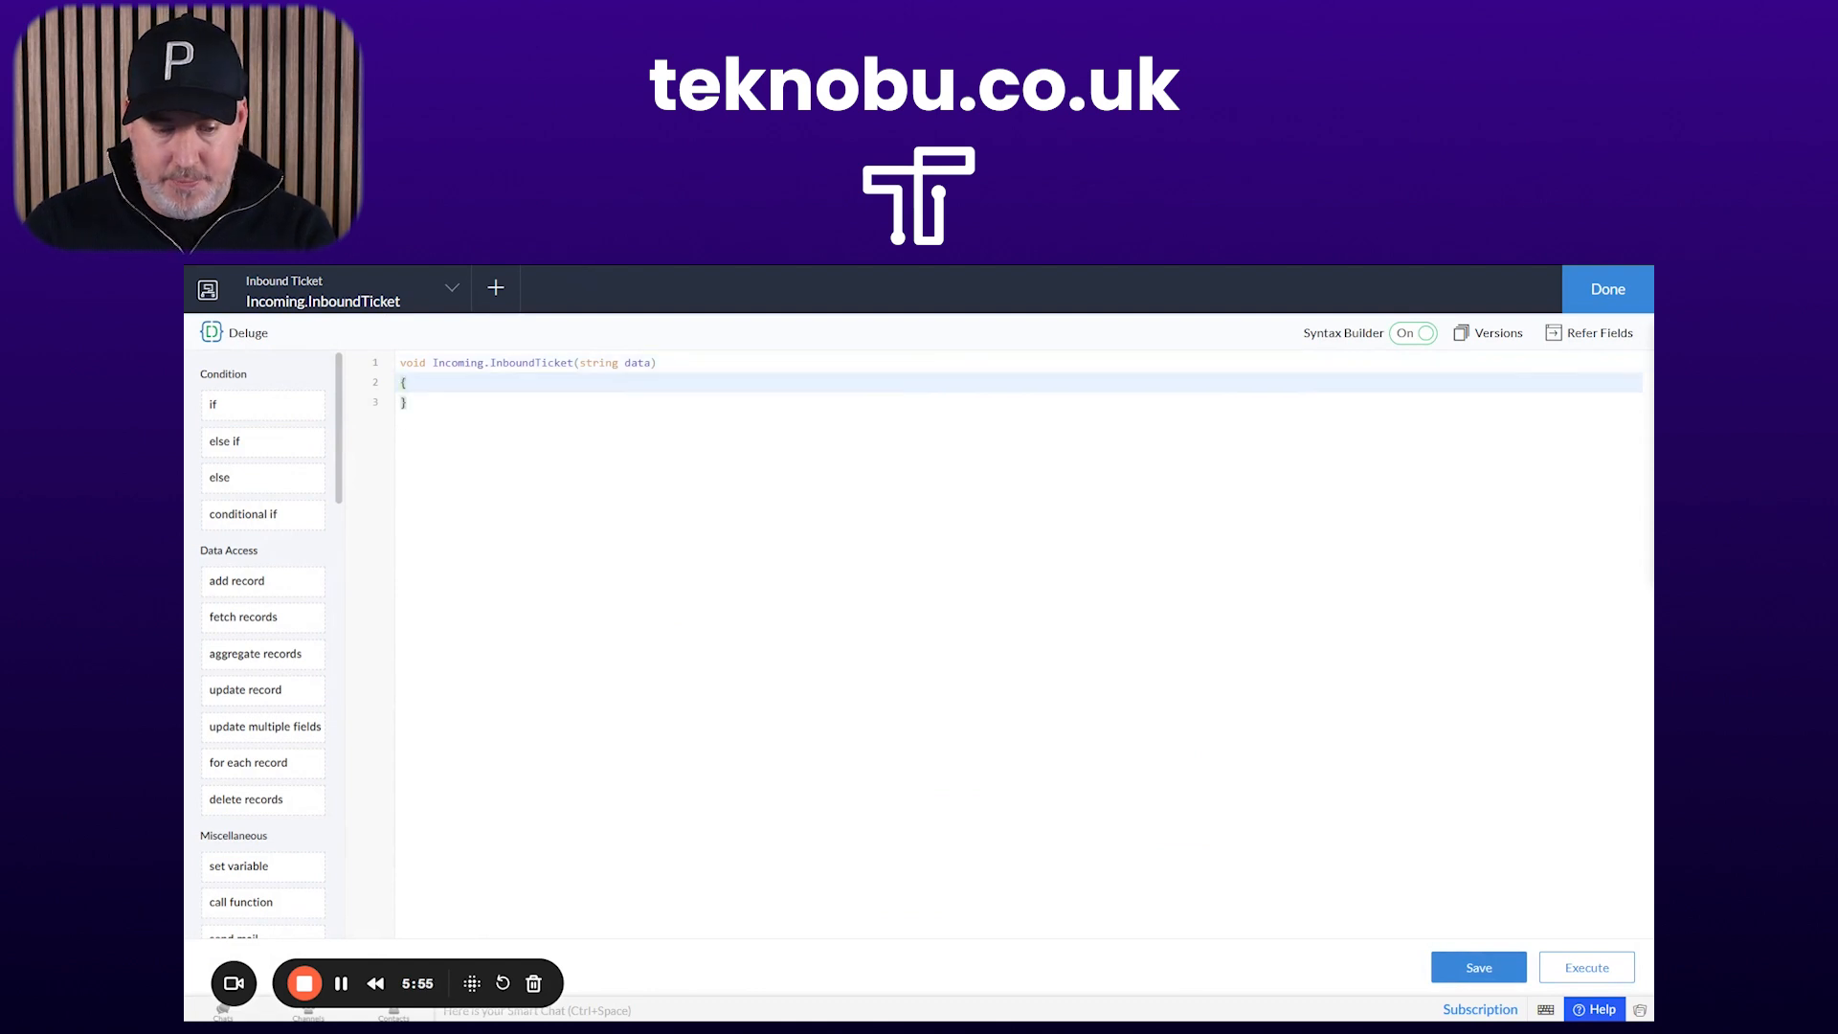
key(Return)
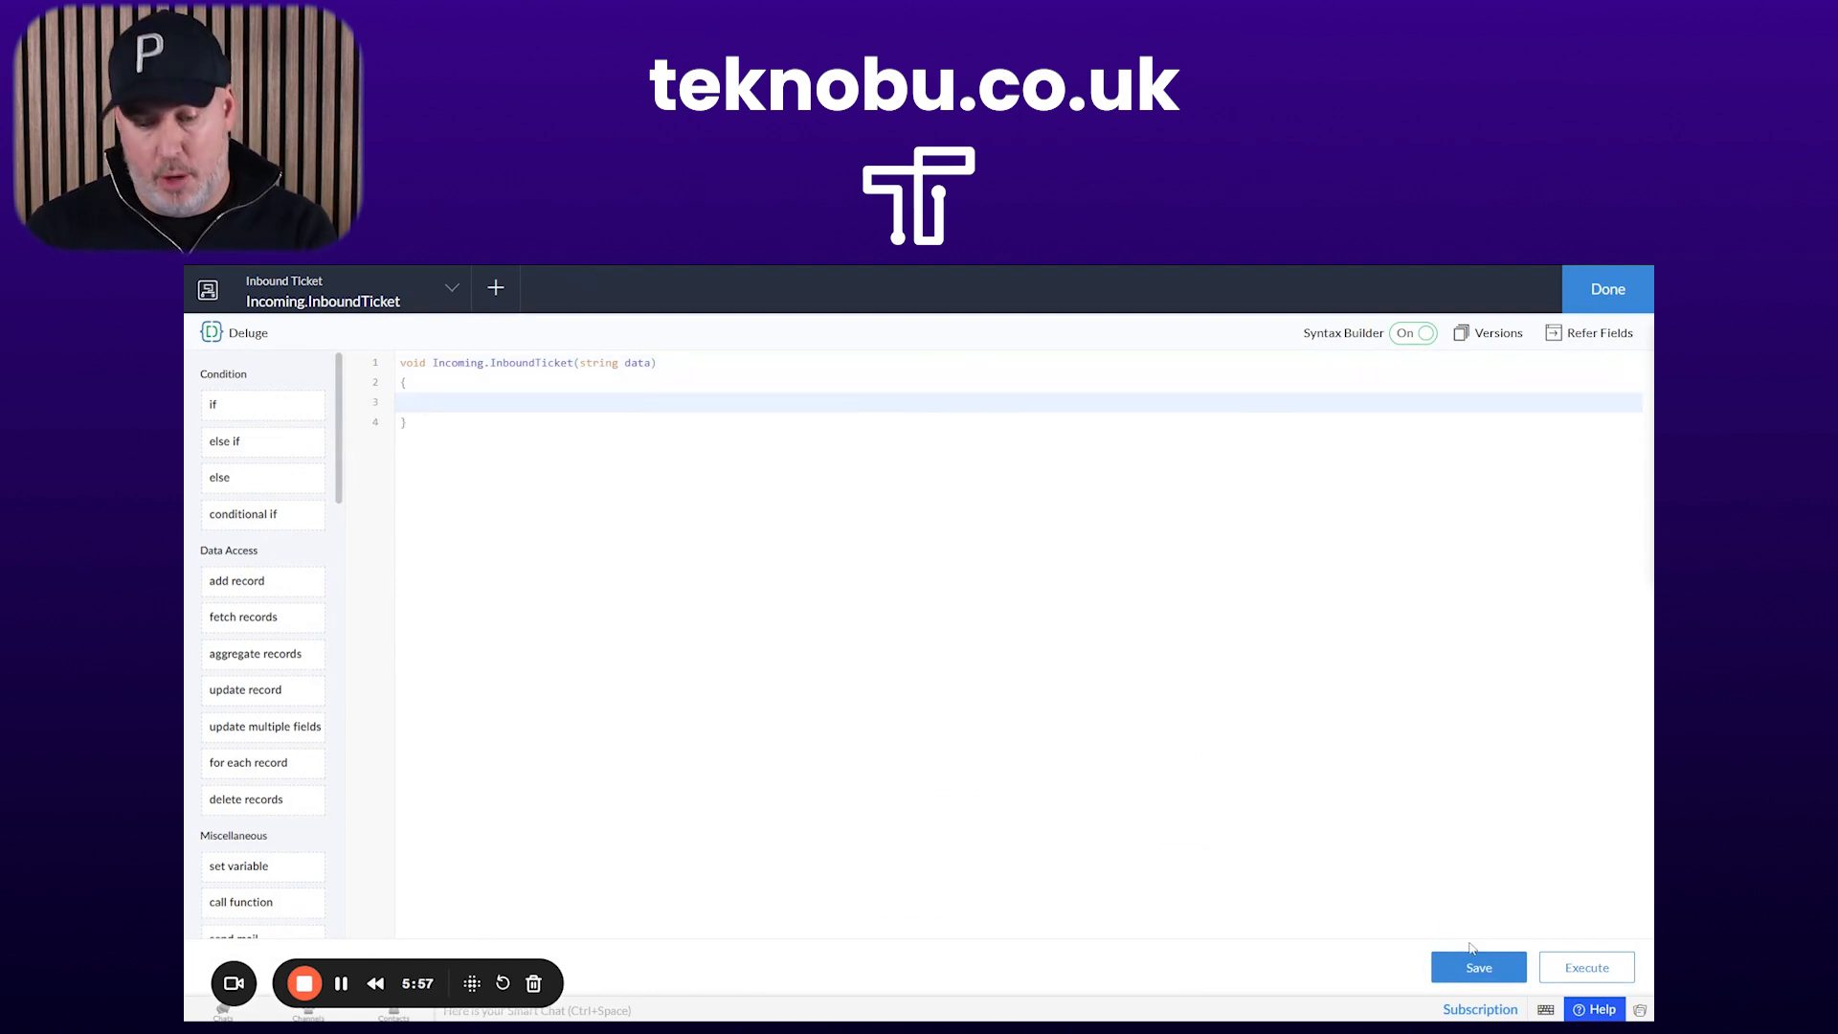
click(1472, 972)
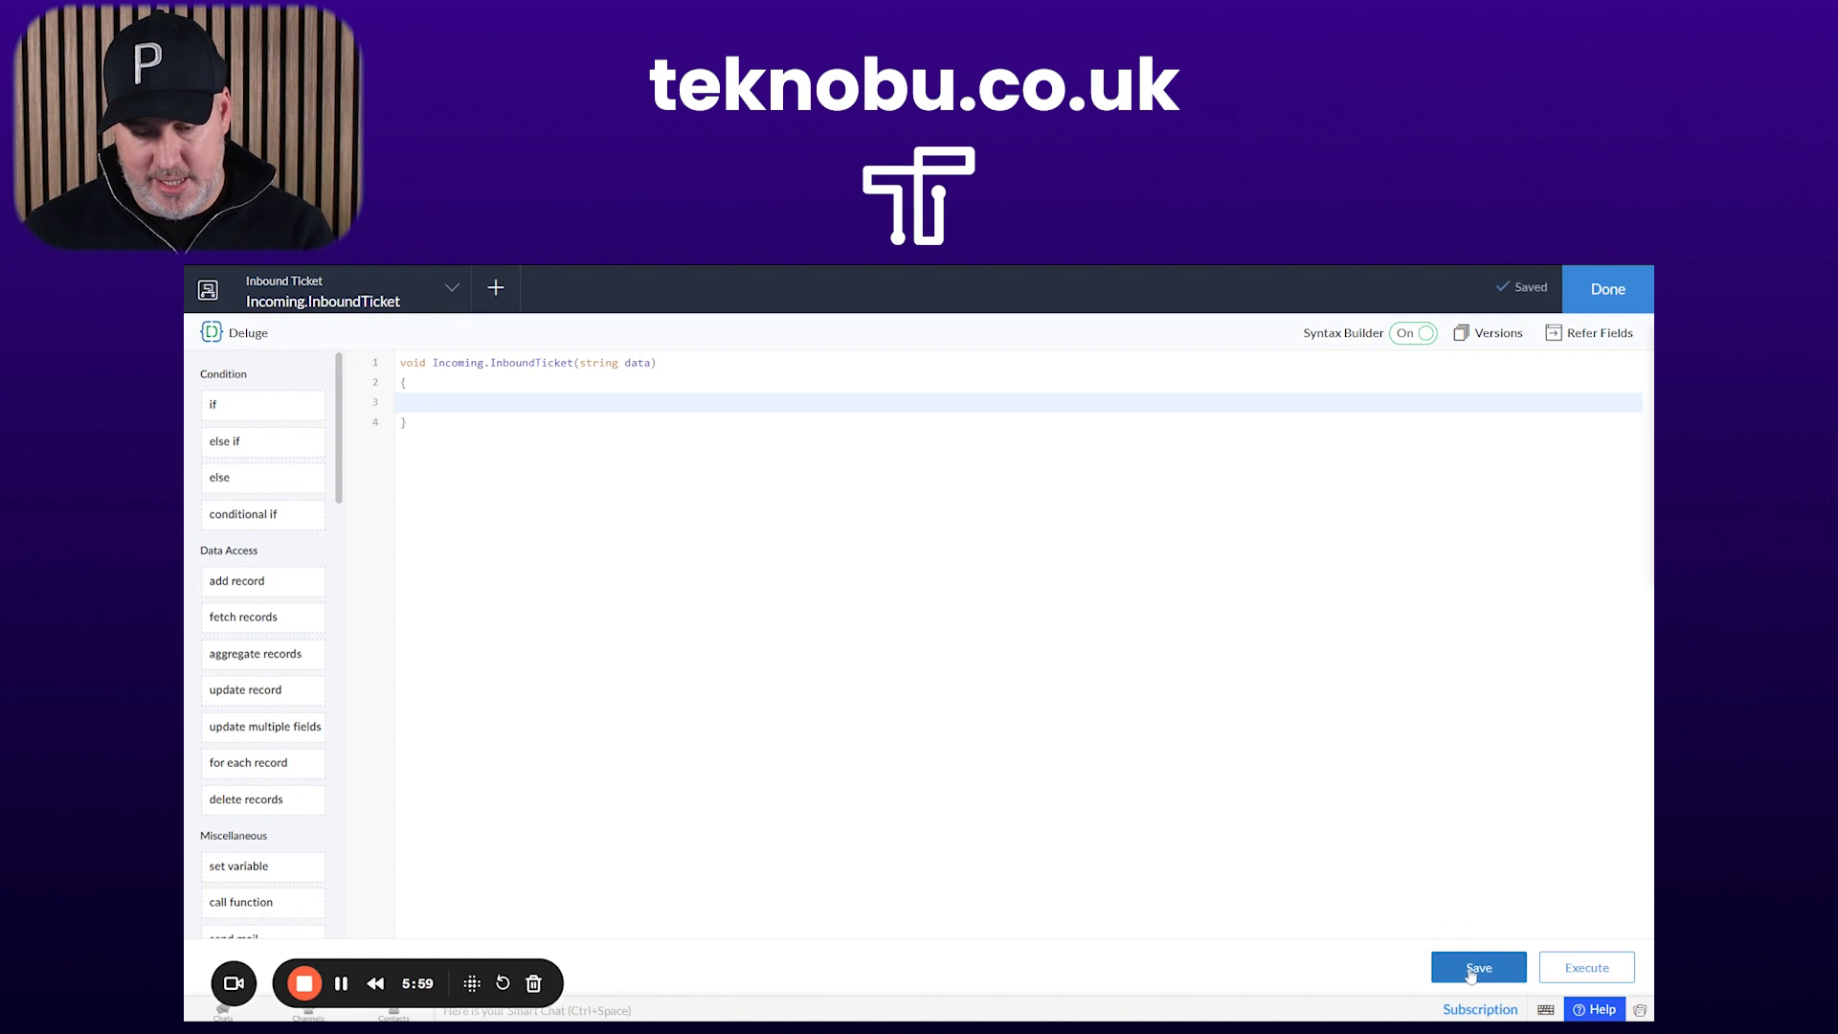
Finish editing the InboundTicket function and return to the Microservices area
click(1616, 300)
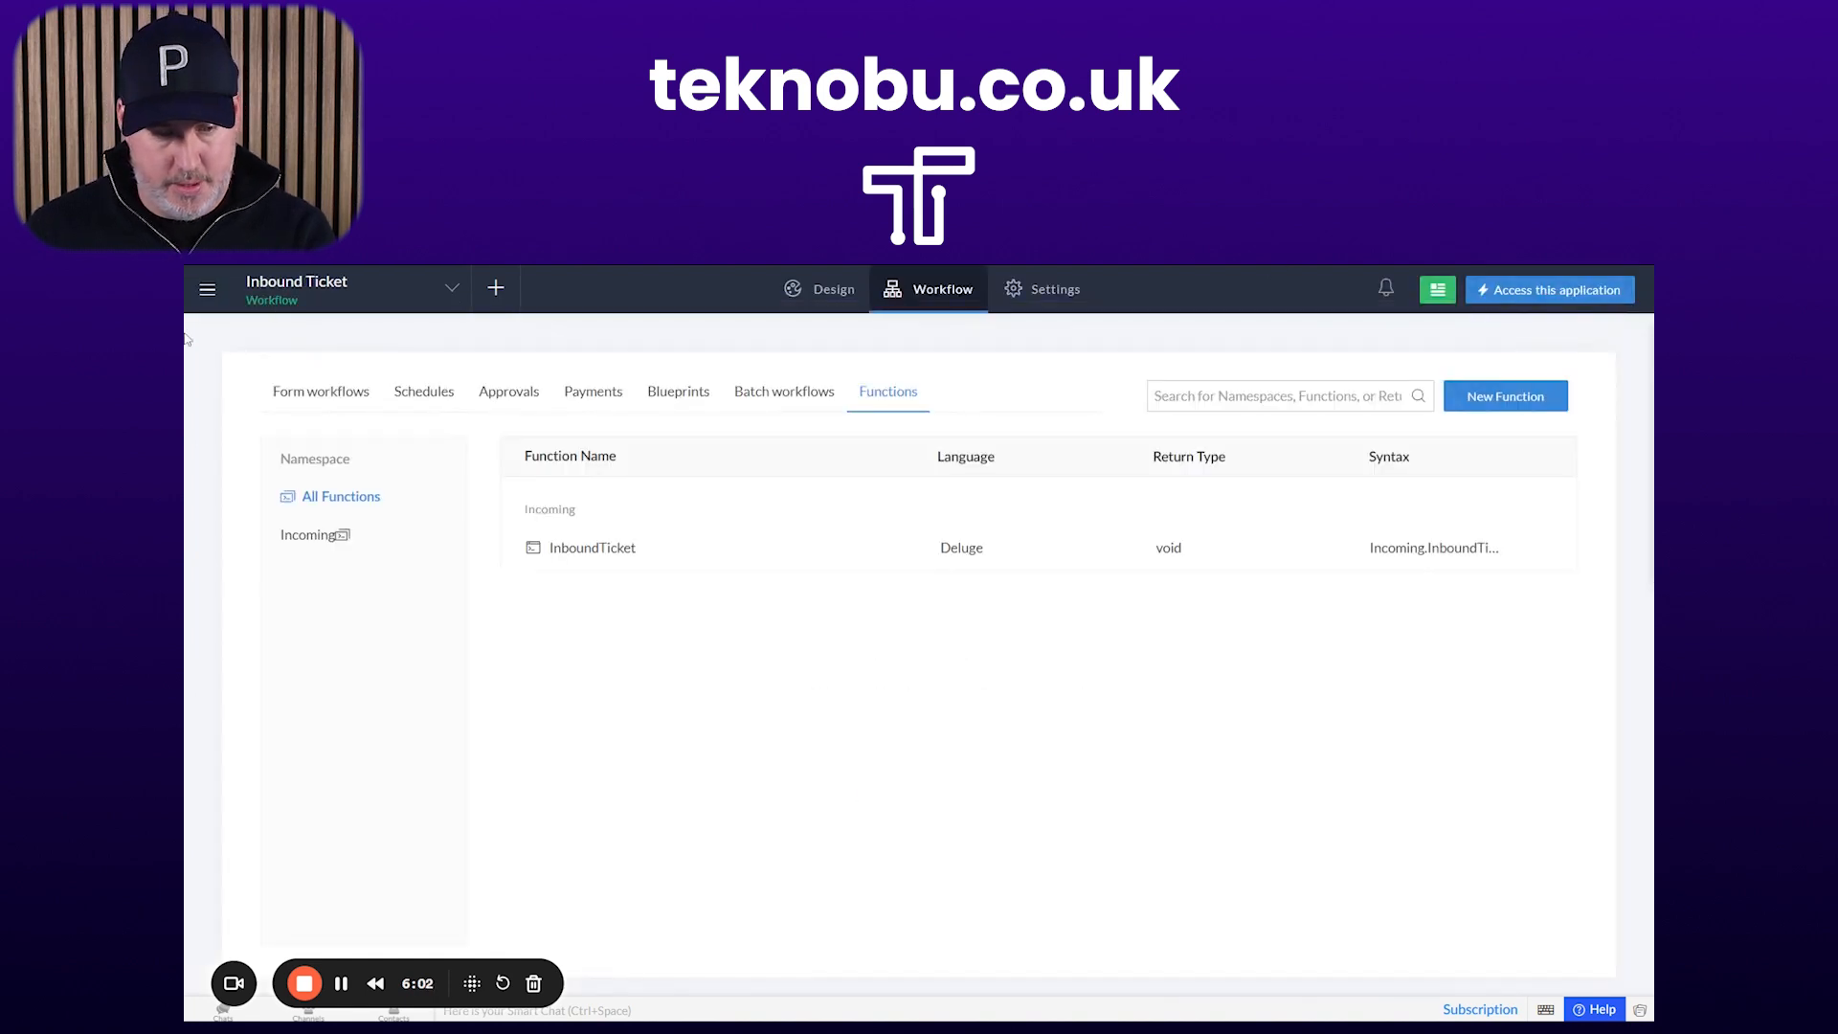
click(206, 290)
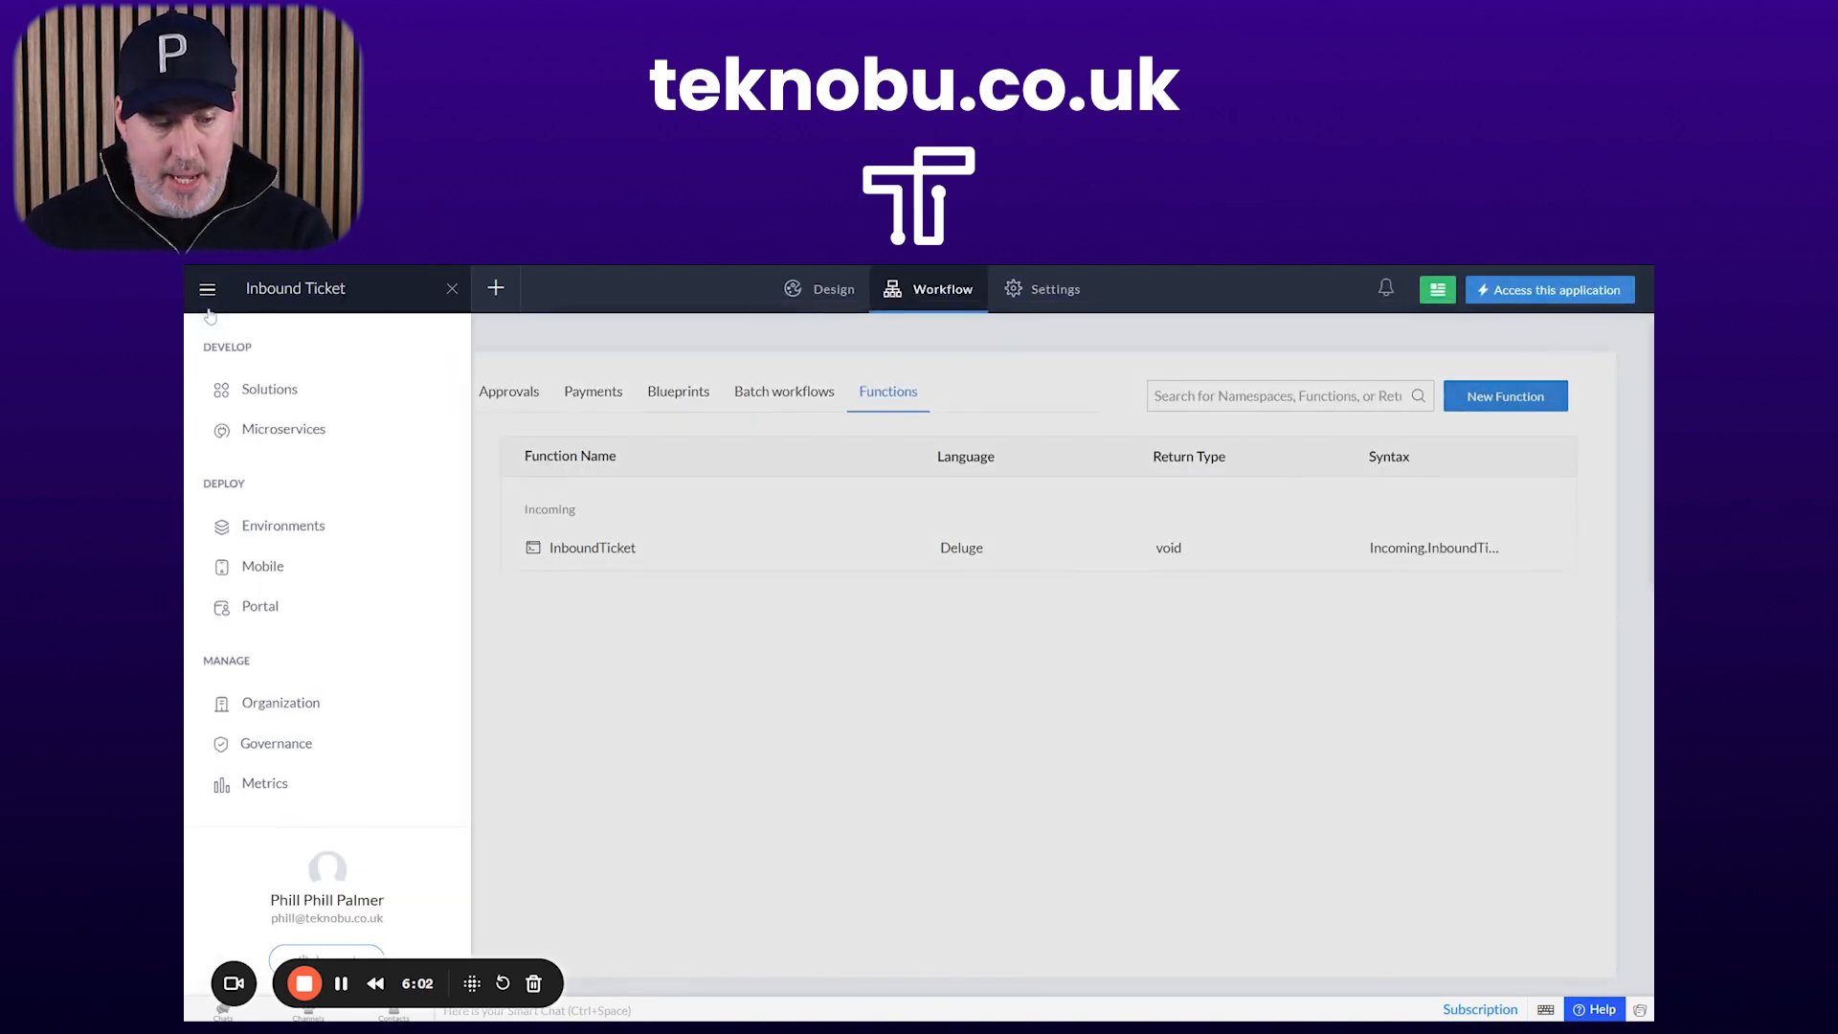
click(263, 433)
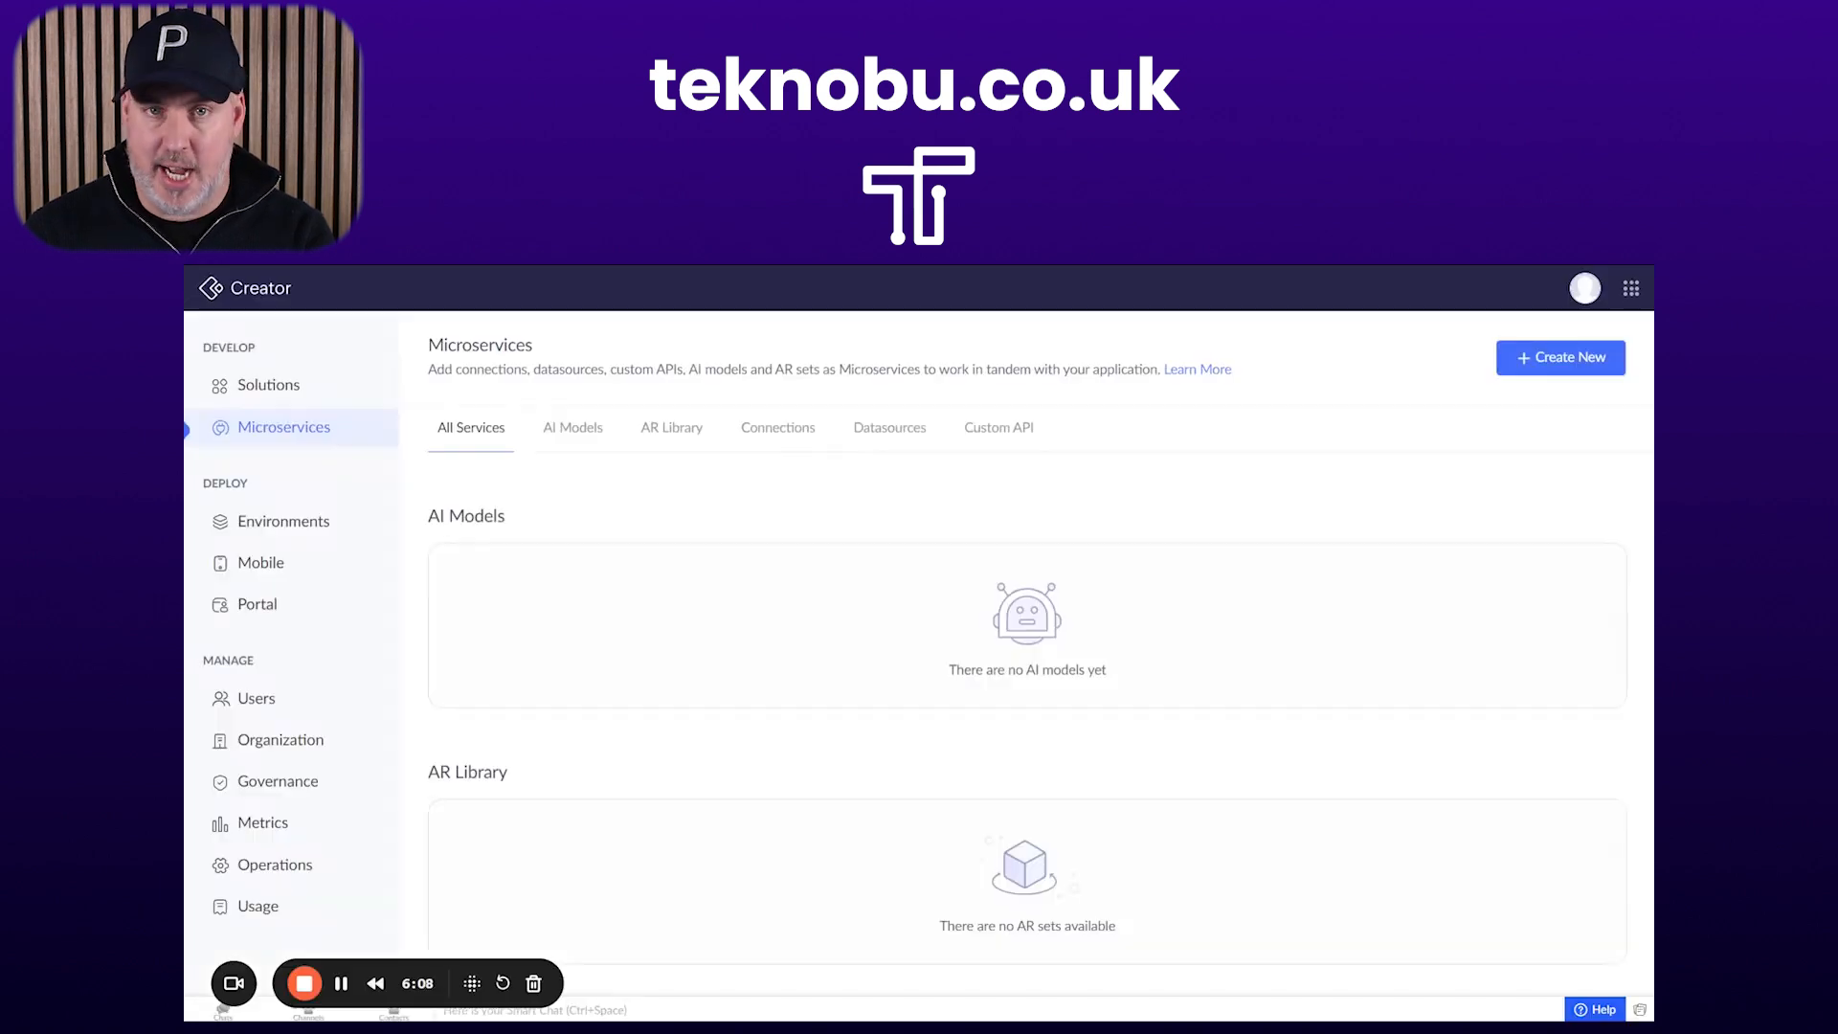
Start a new custom API named ticketOutbound with the description "Test to send ticket to inbound"
click(996, 431)
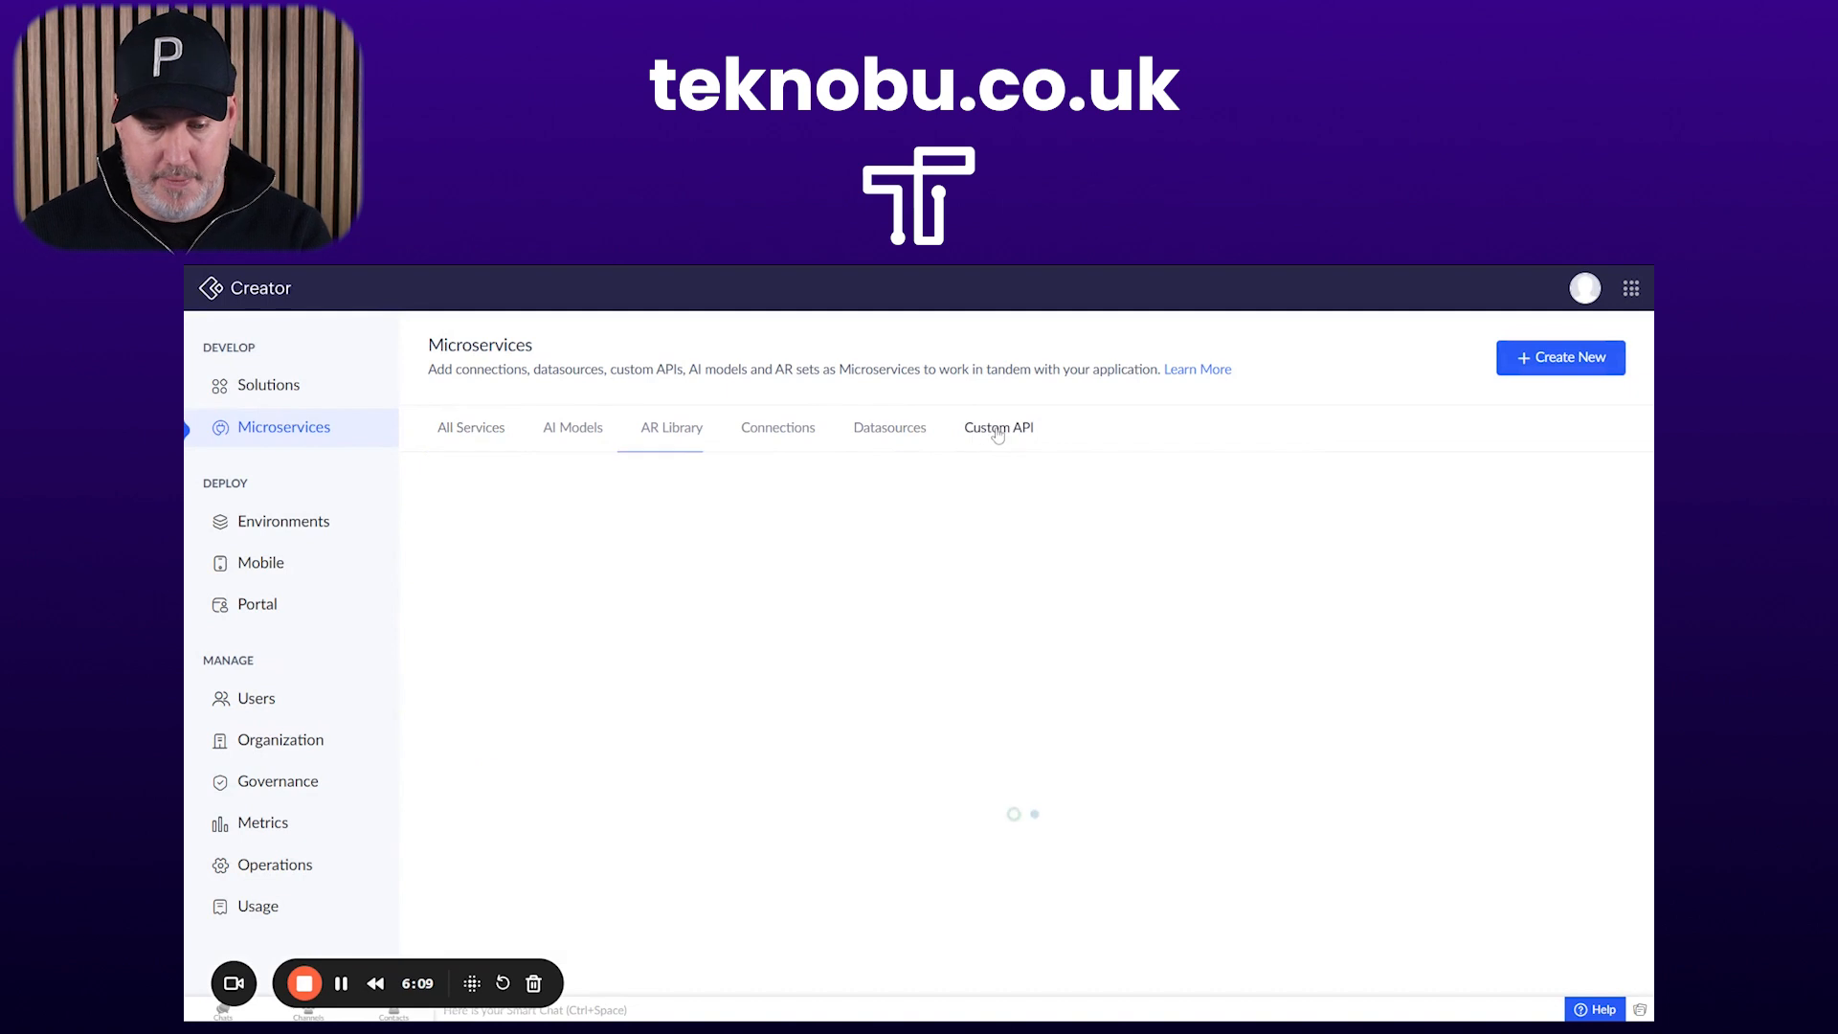
click(1553, 364)
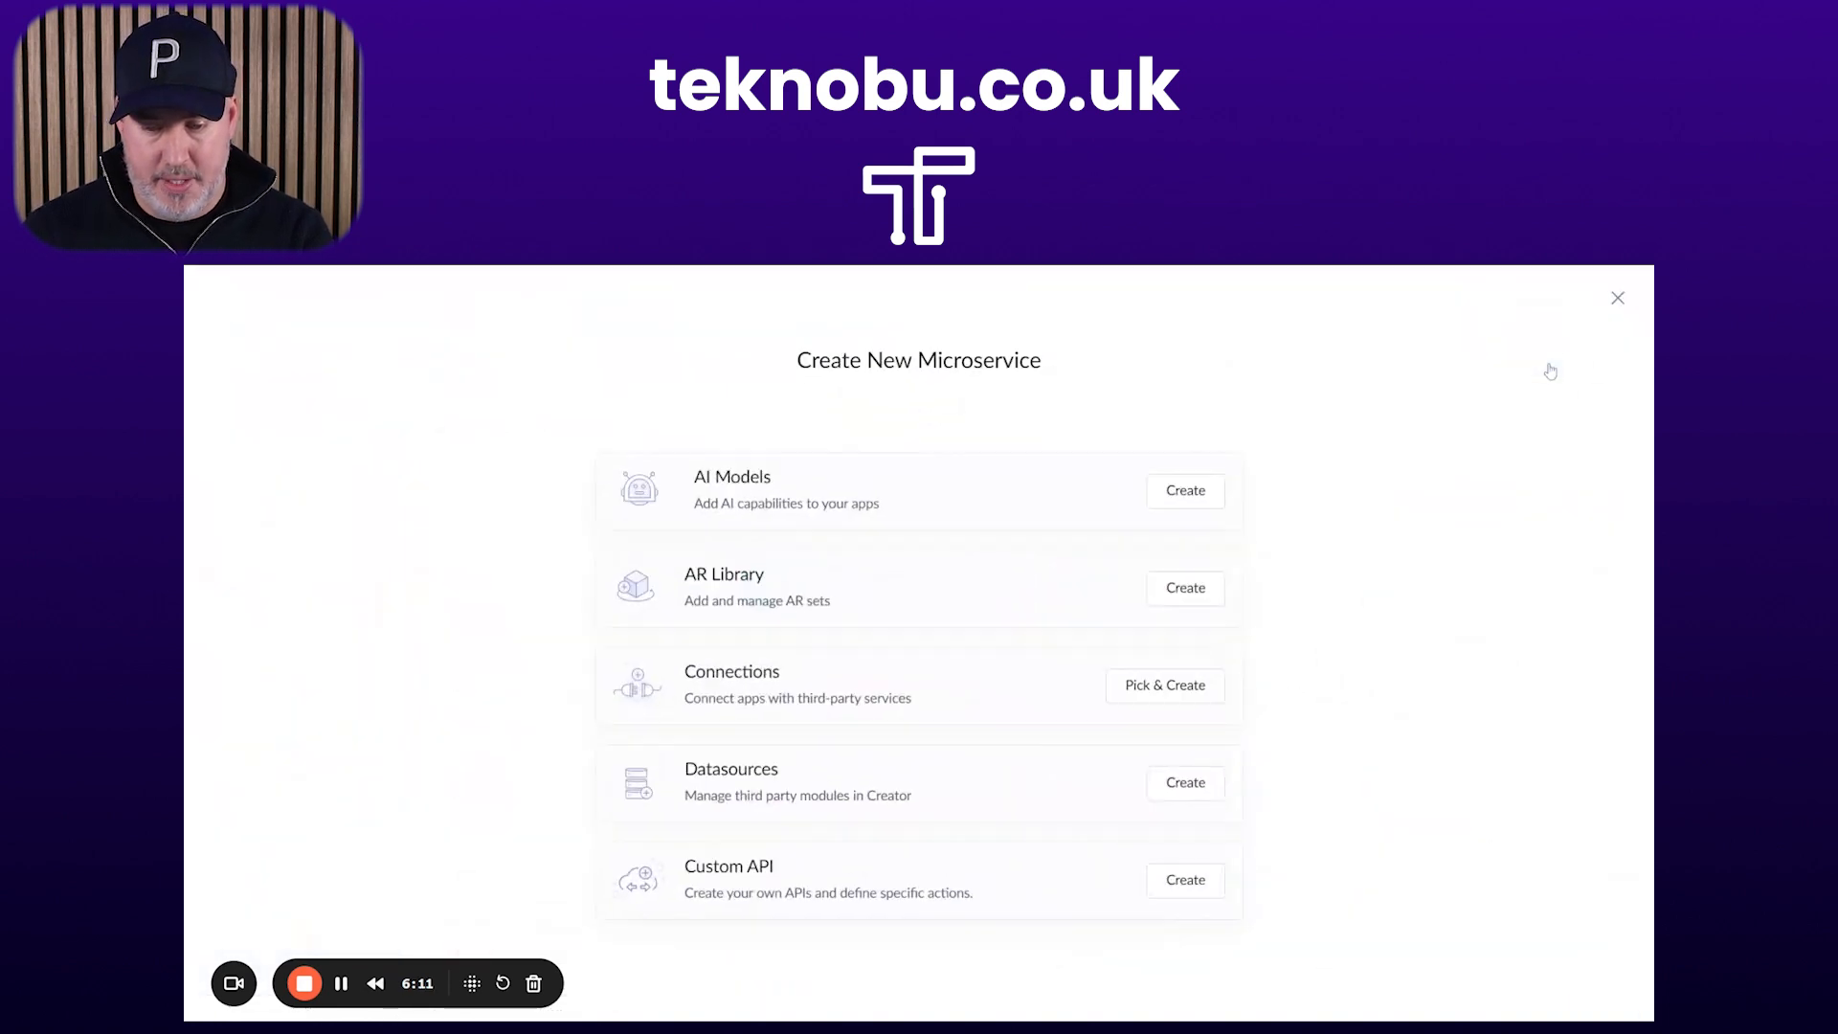
click(1187, 880)
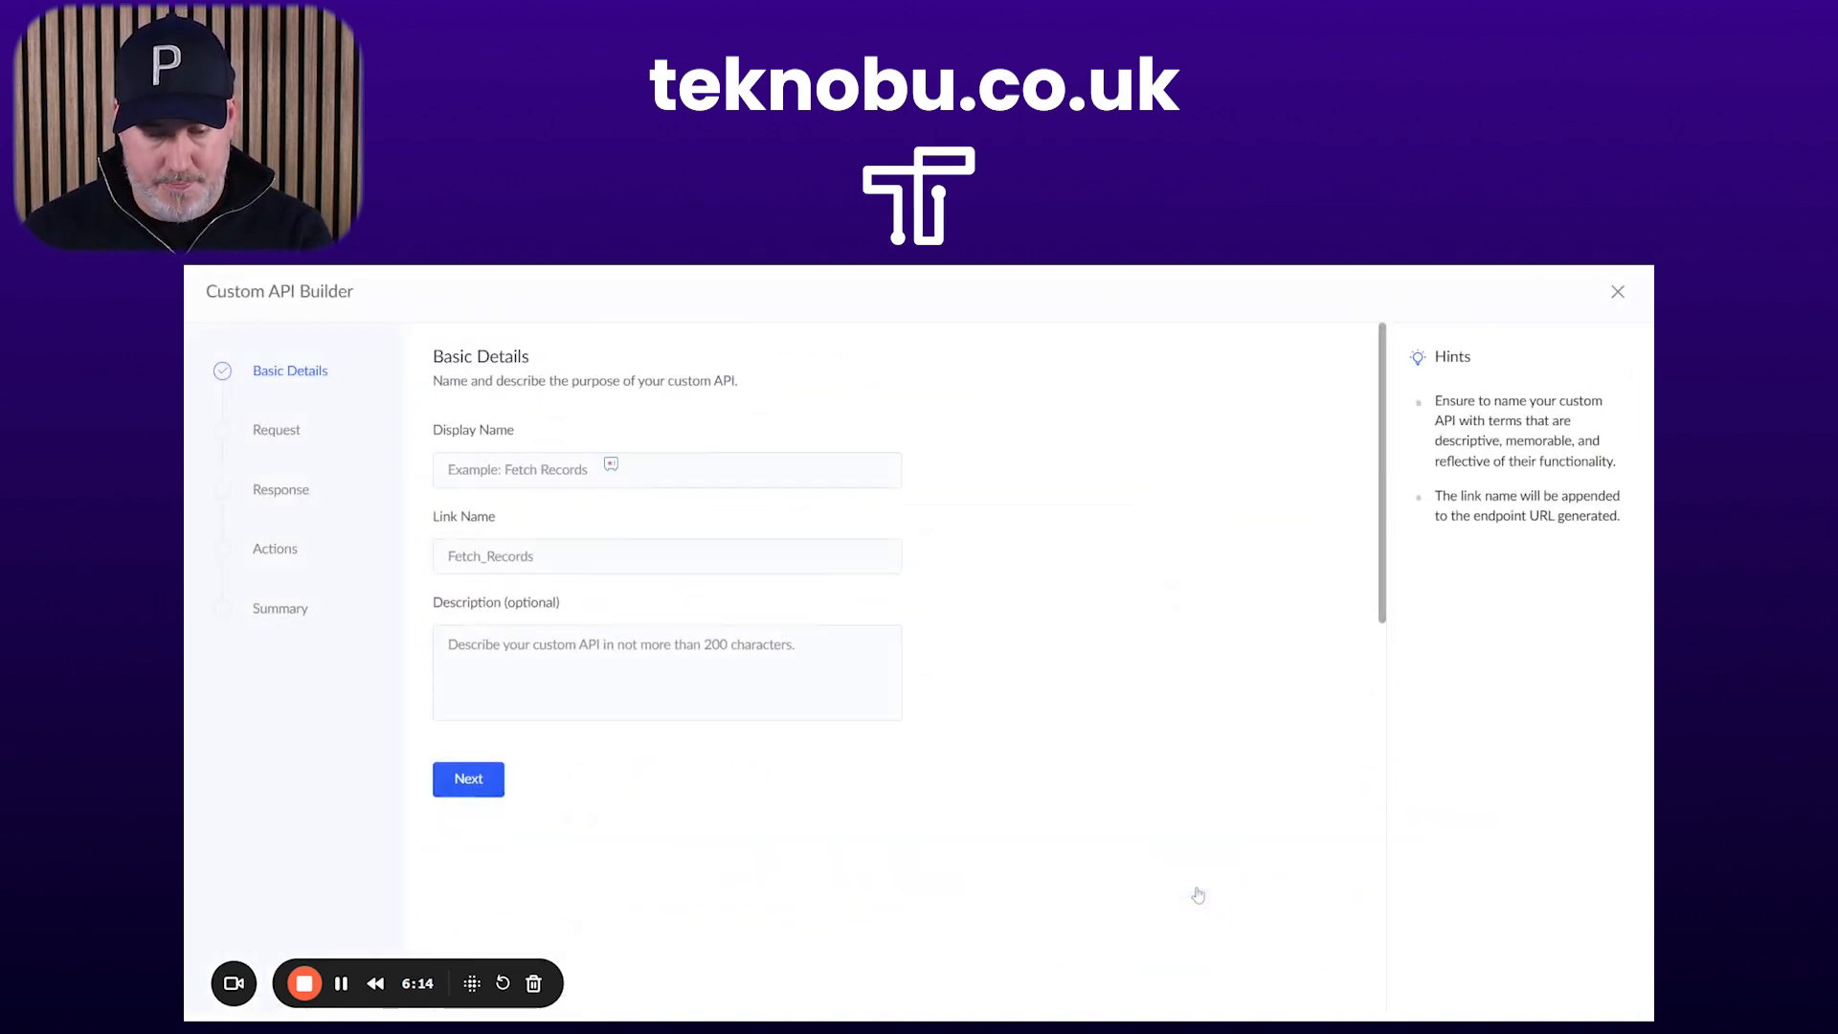
text(ticketOutbound)
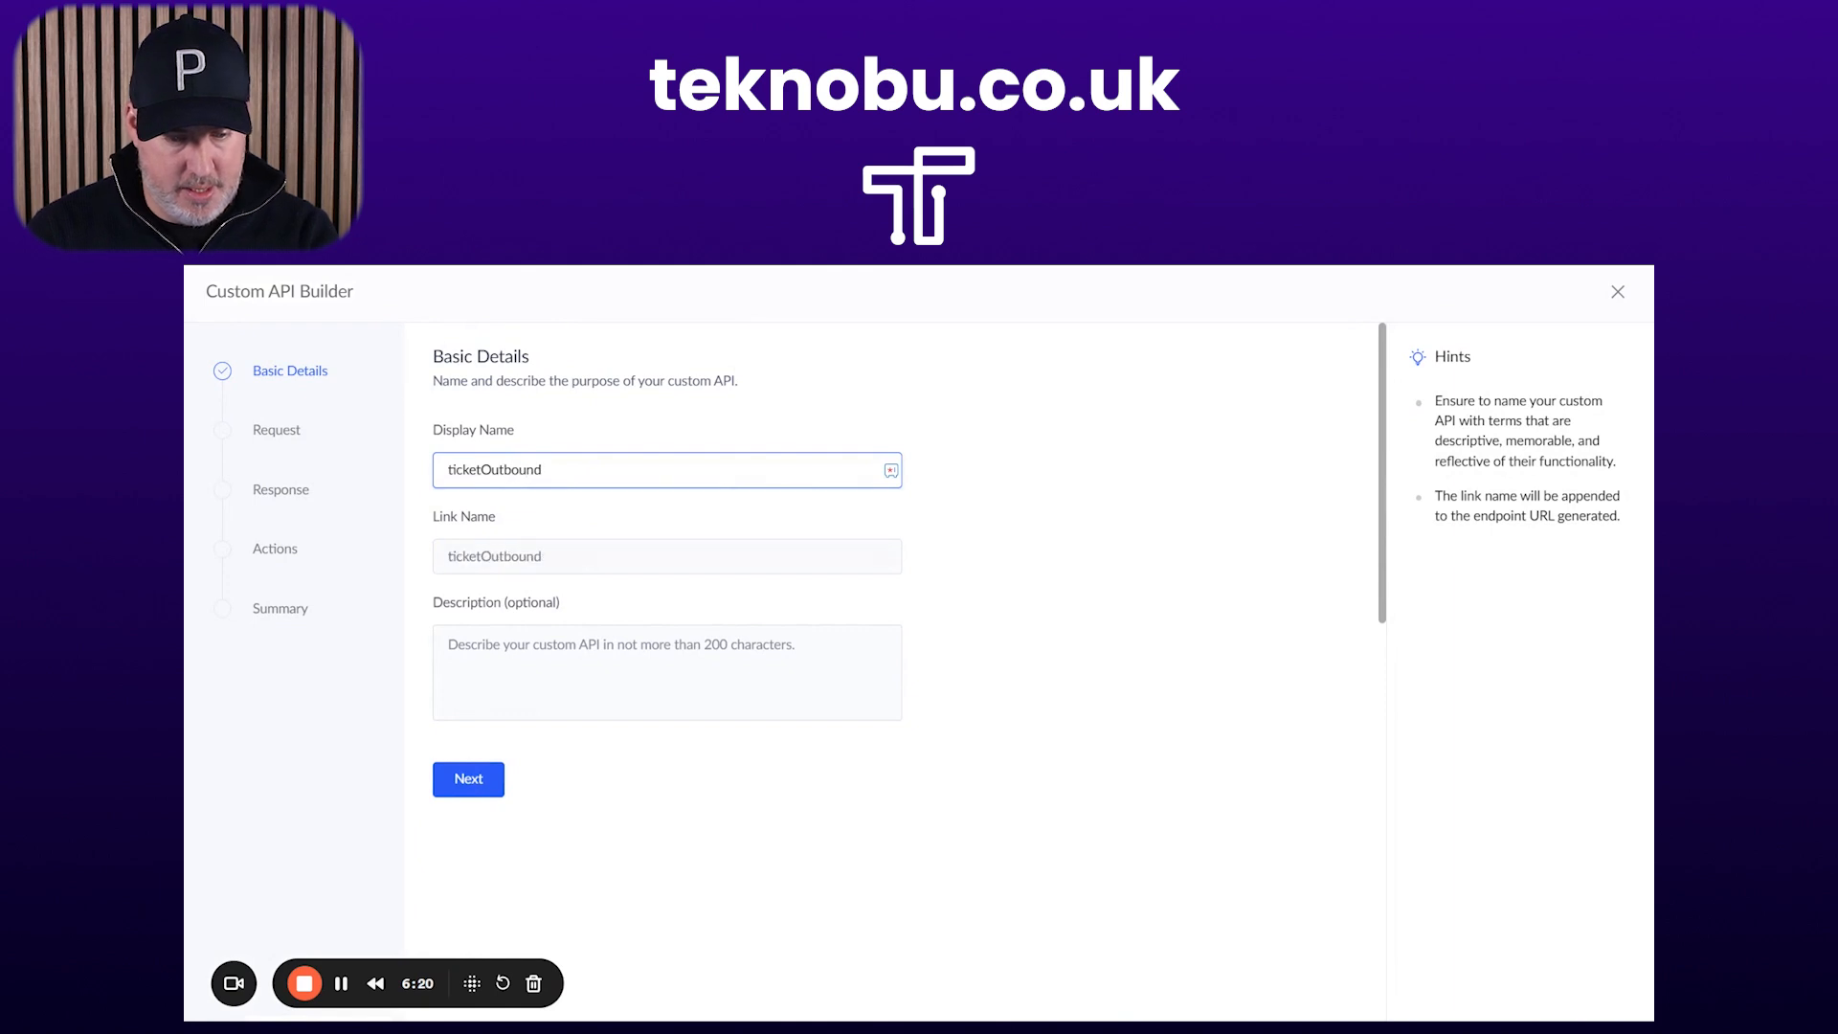
key(Tab)
key(Tab)
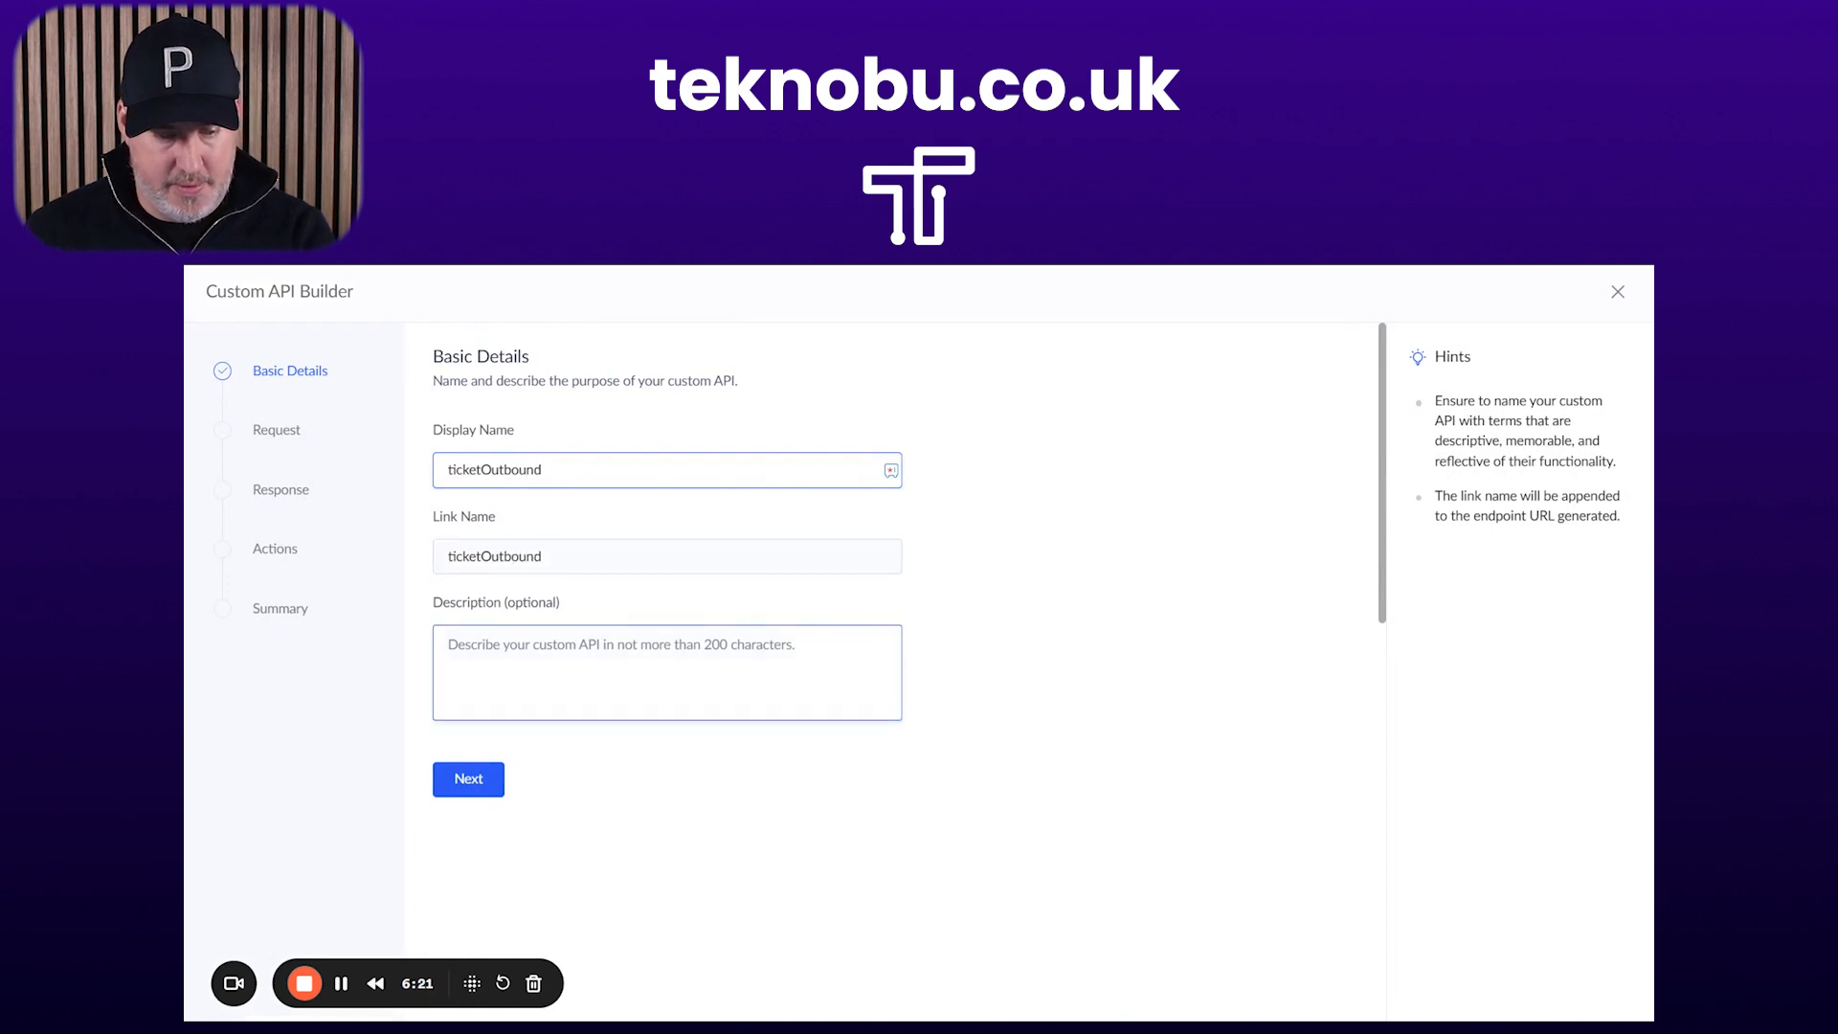
text(Test to sen)
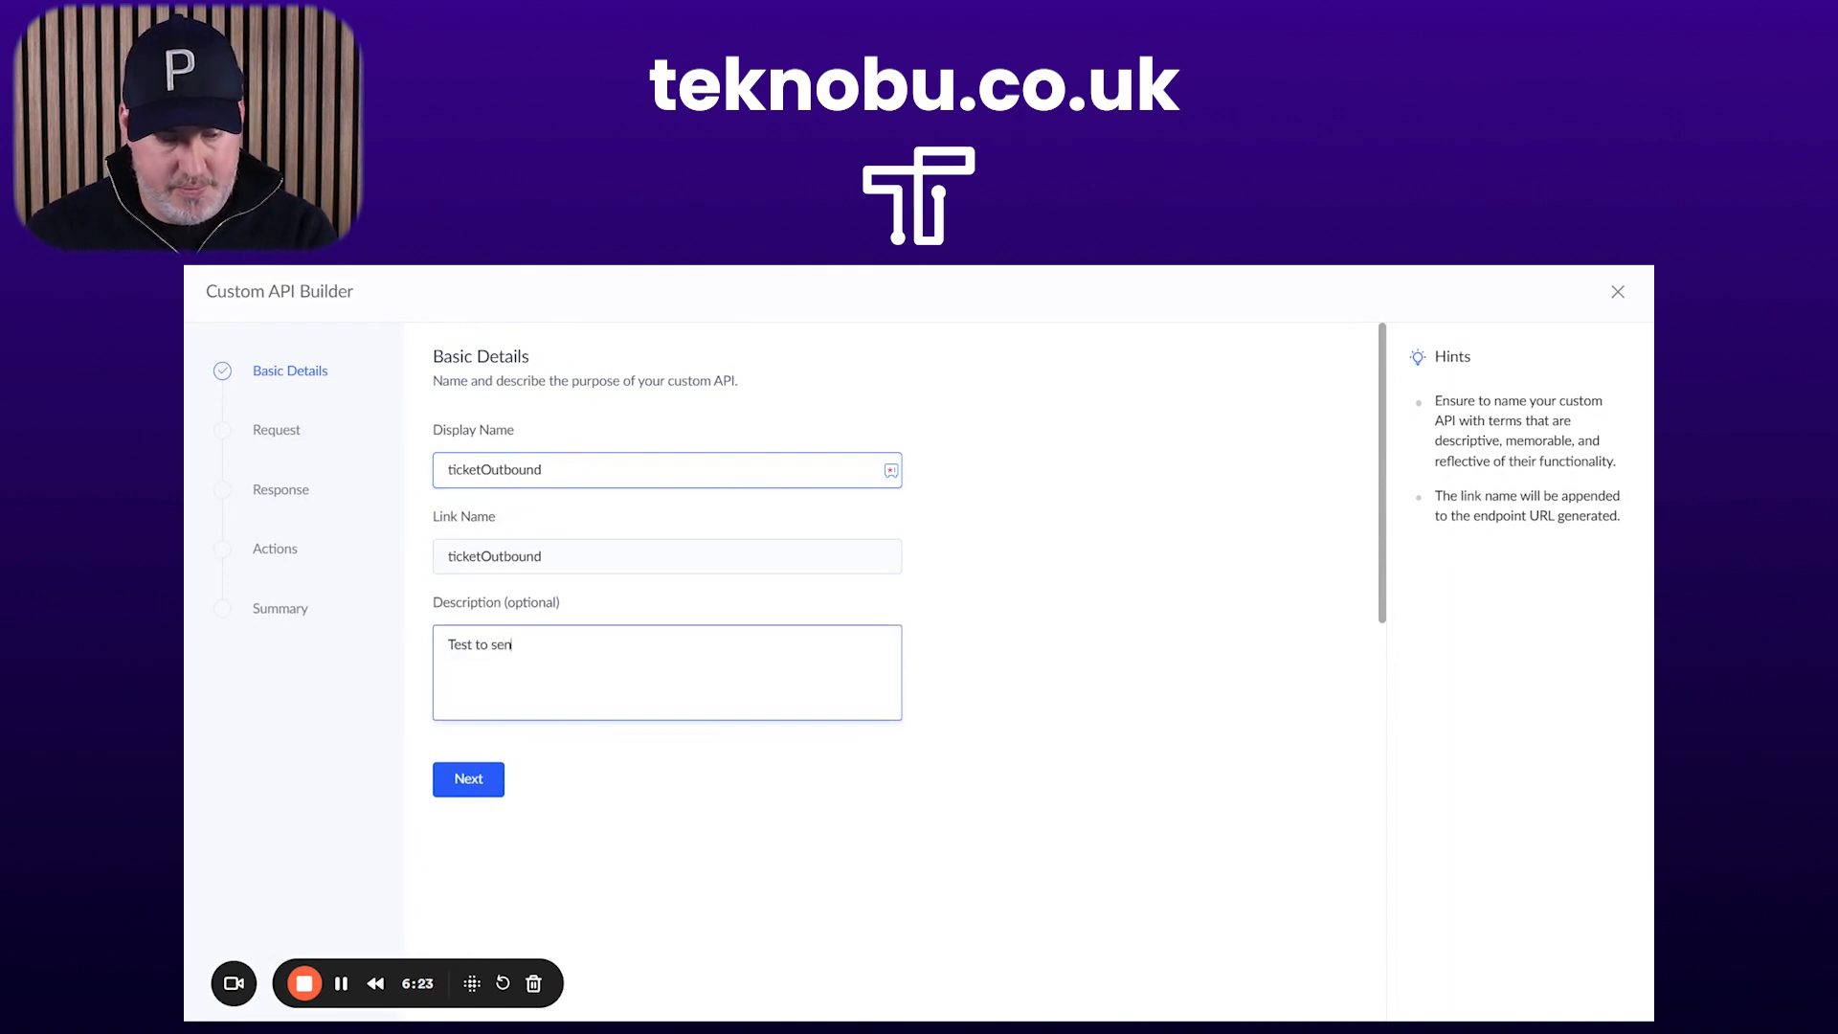
text(d ticket to inbound)
click(472, 780)
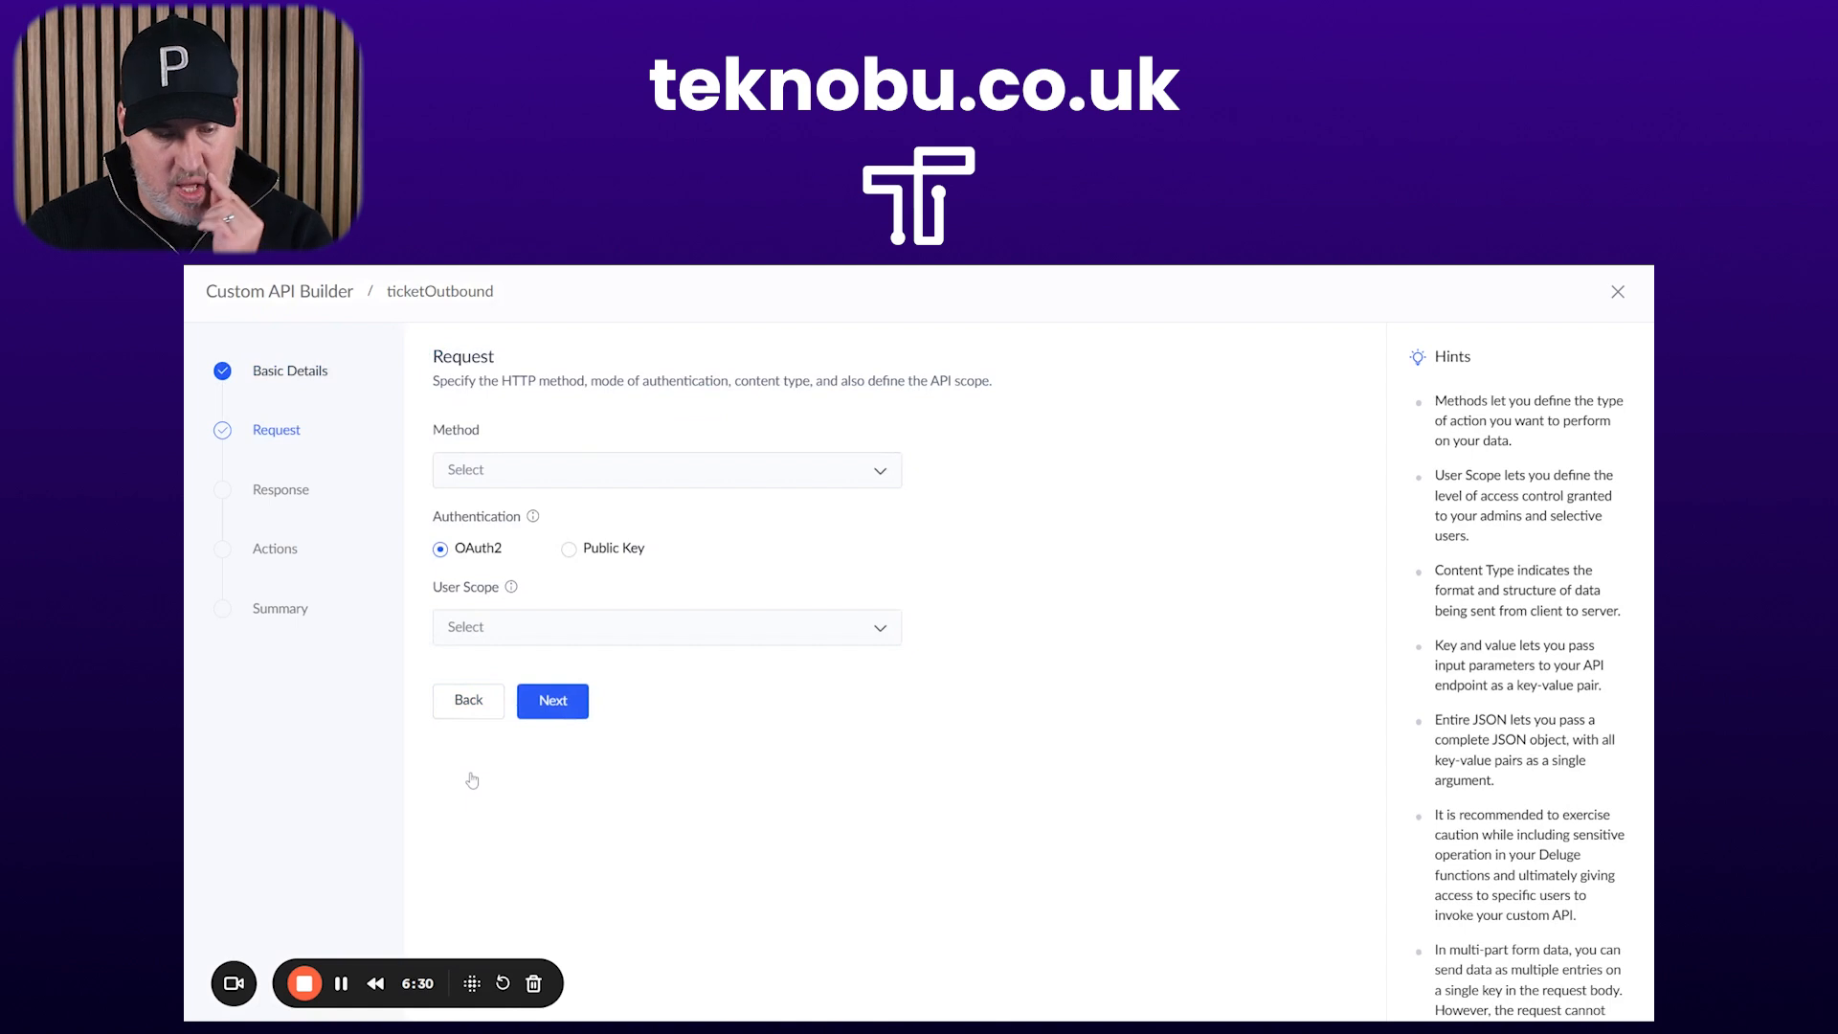
Configure the API request as POST with application/json content, Entire JSON arguments and Public Key authentication
click(616, 472)
click(603, 551)
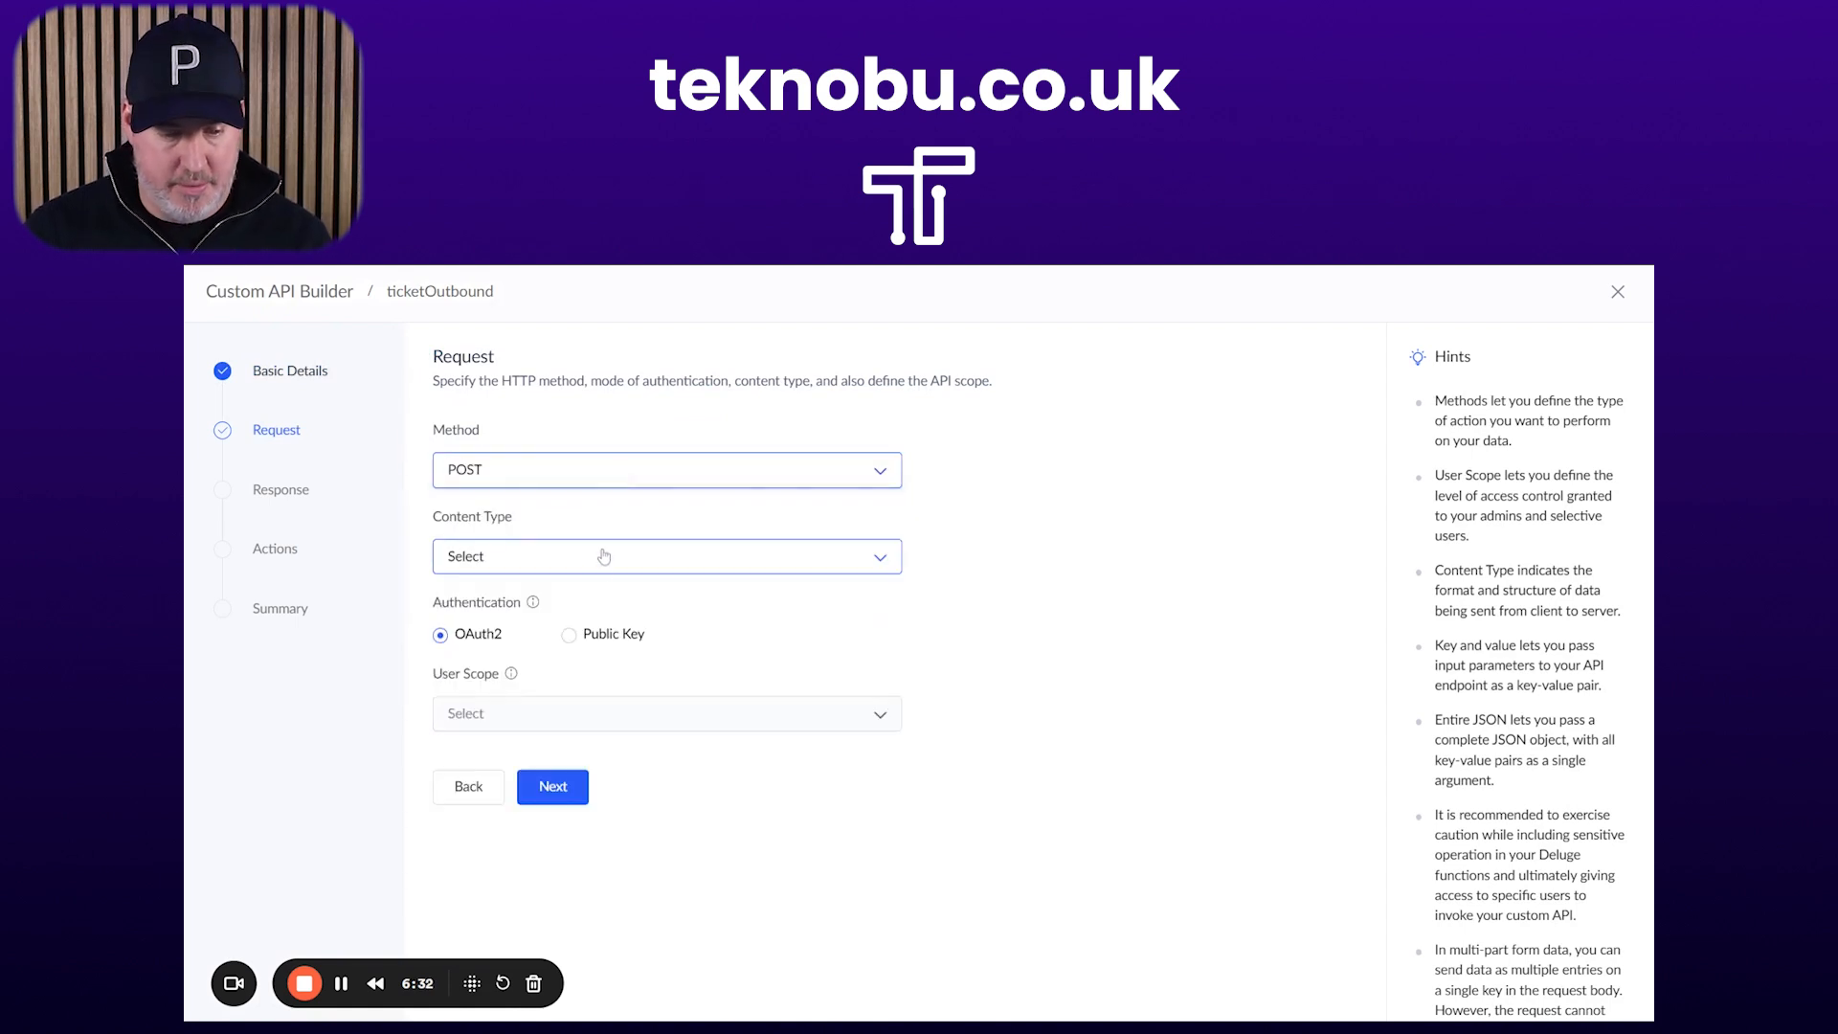
click(603, 555)
click(559, 614)
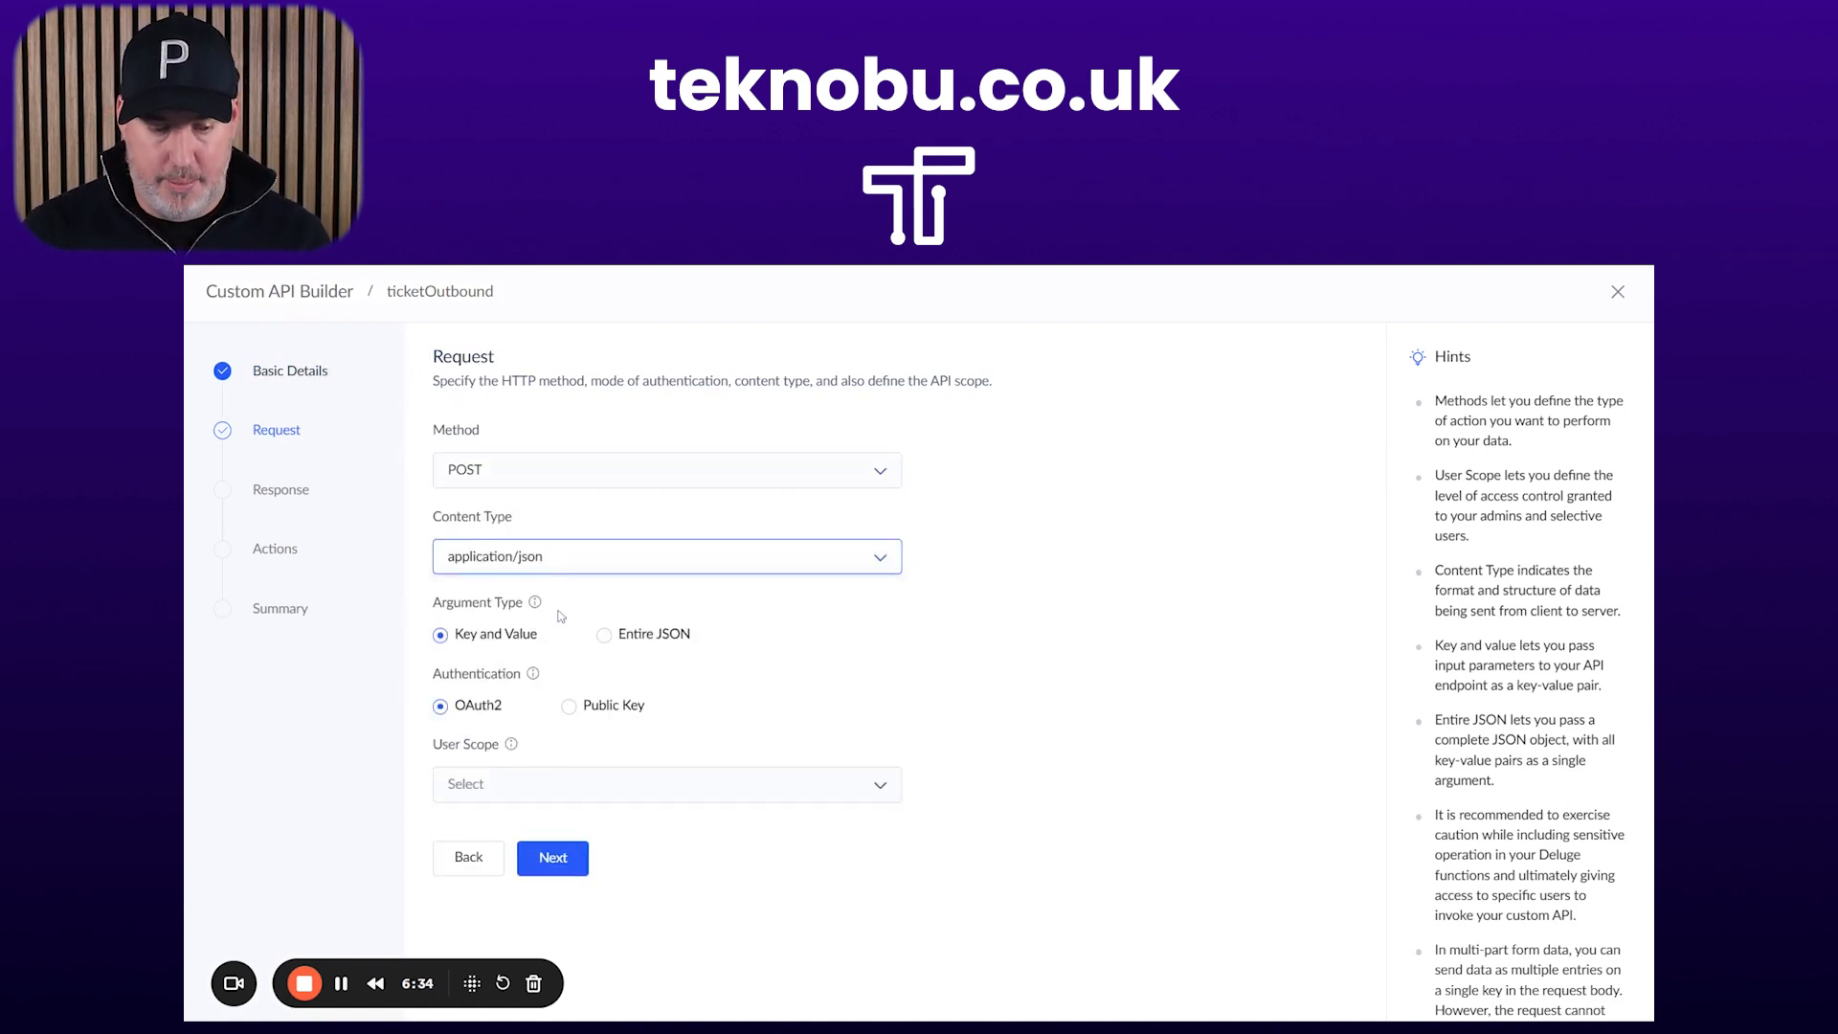
click(604, 635)
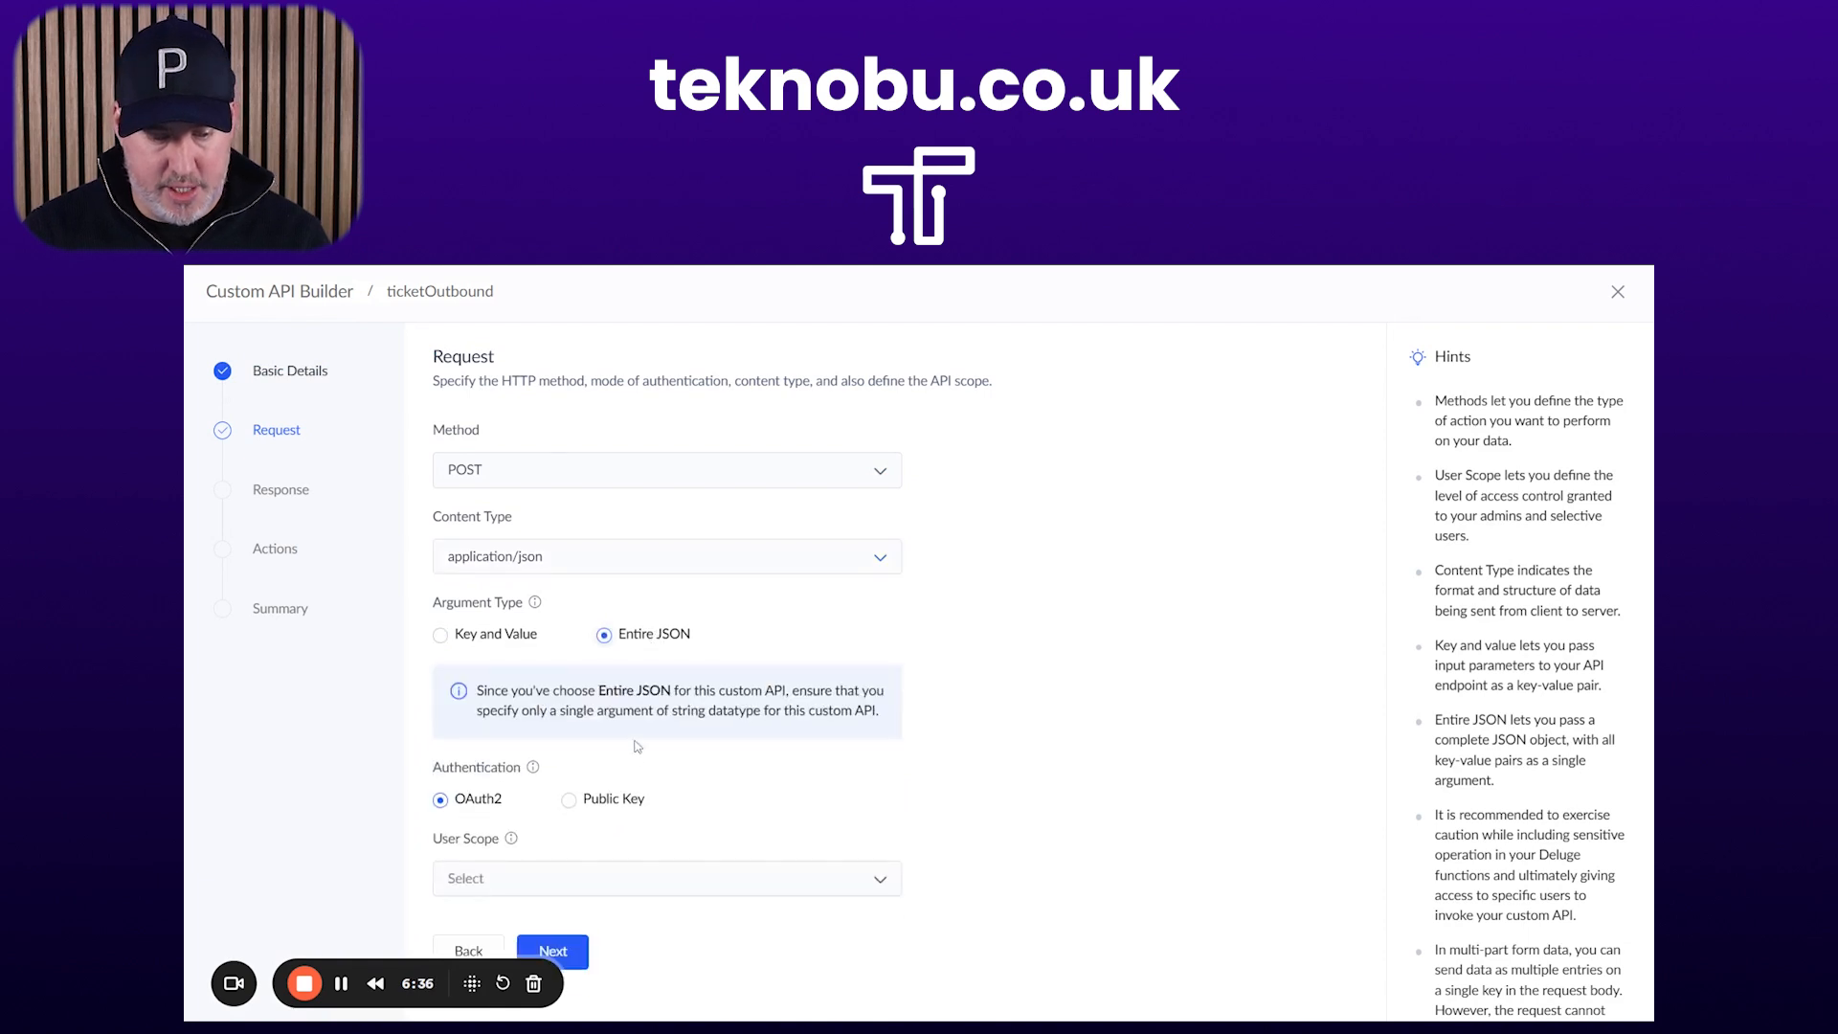
click(568, 800)
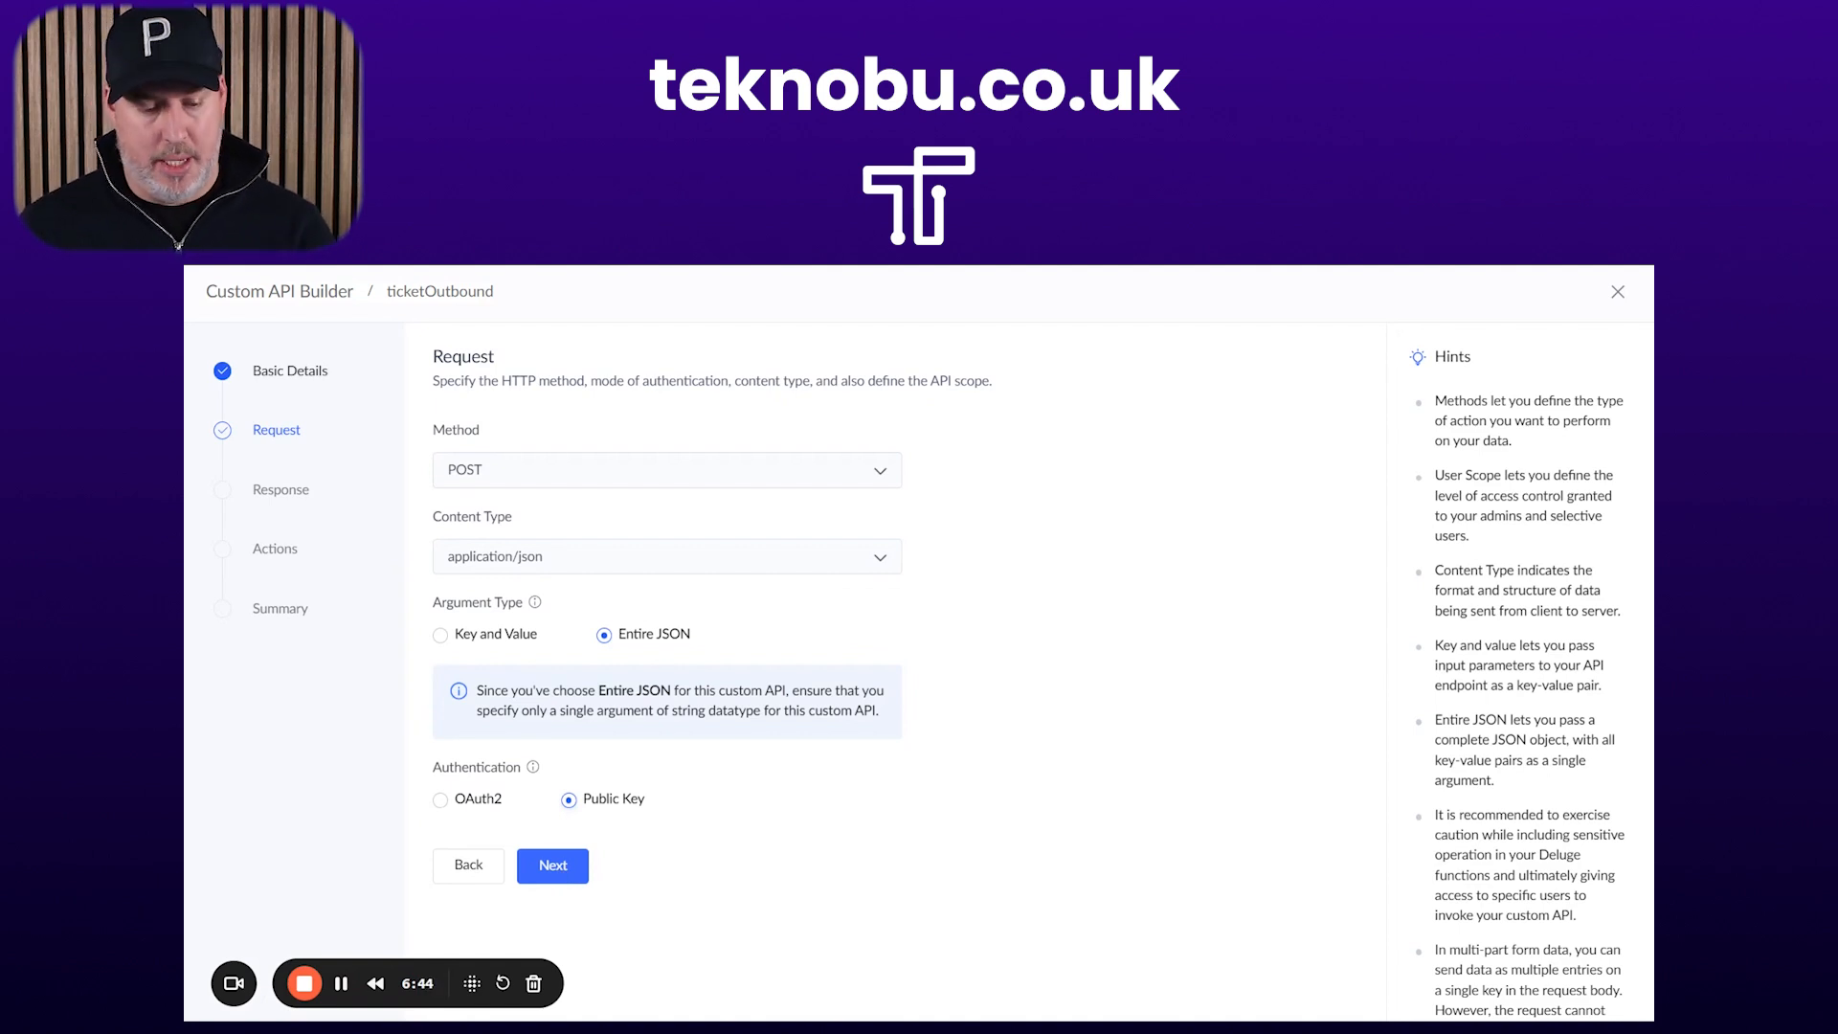
click(563, 875)
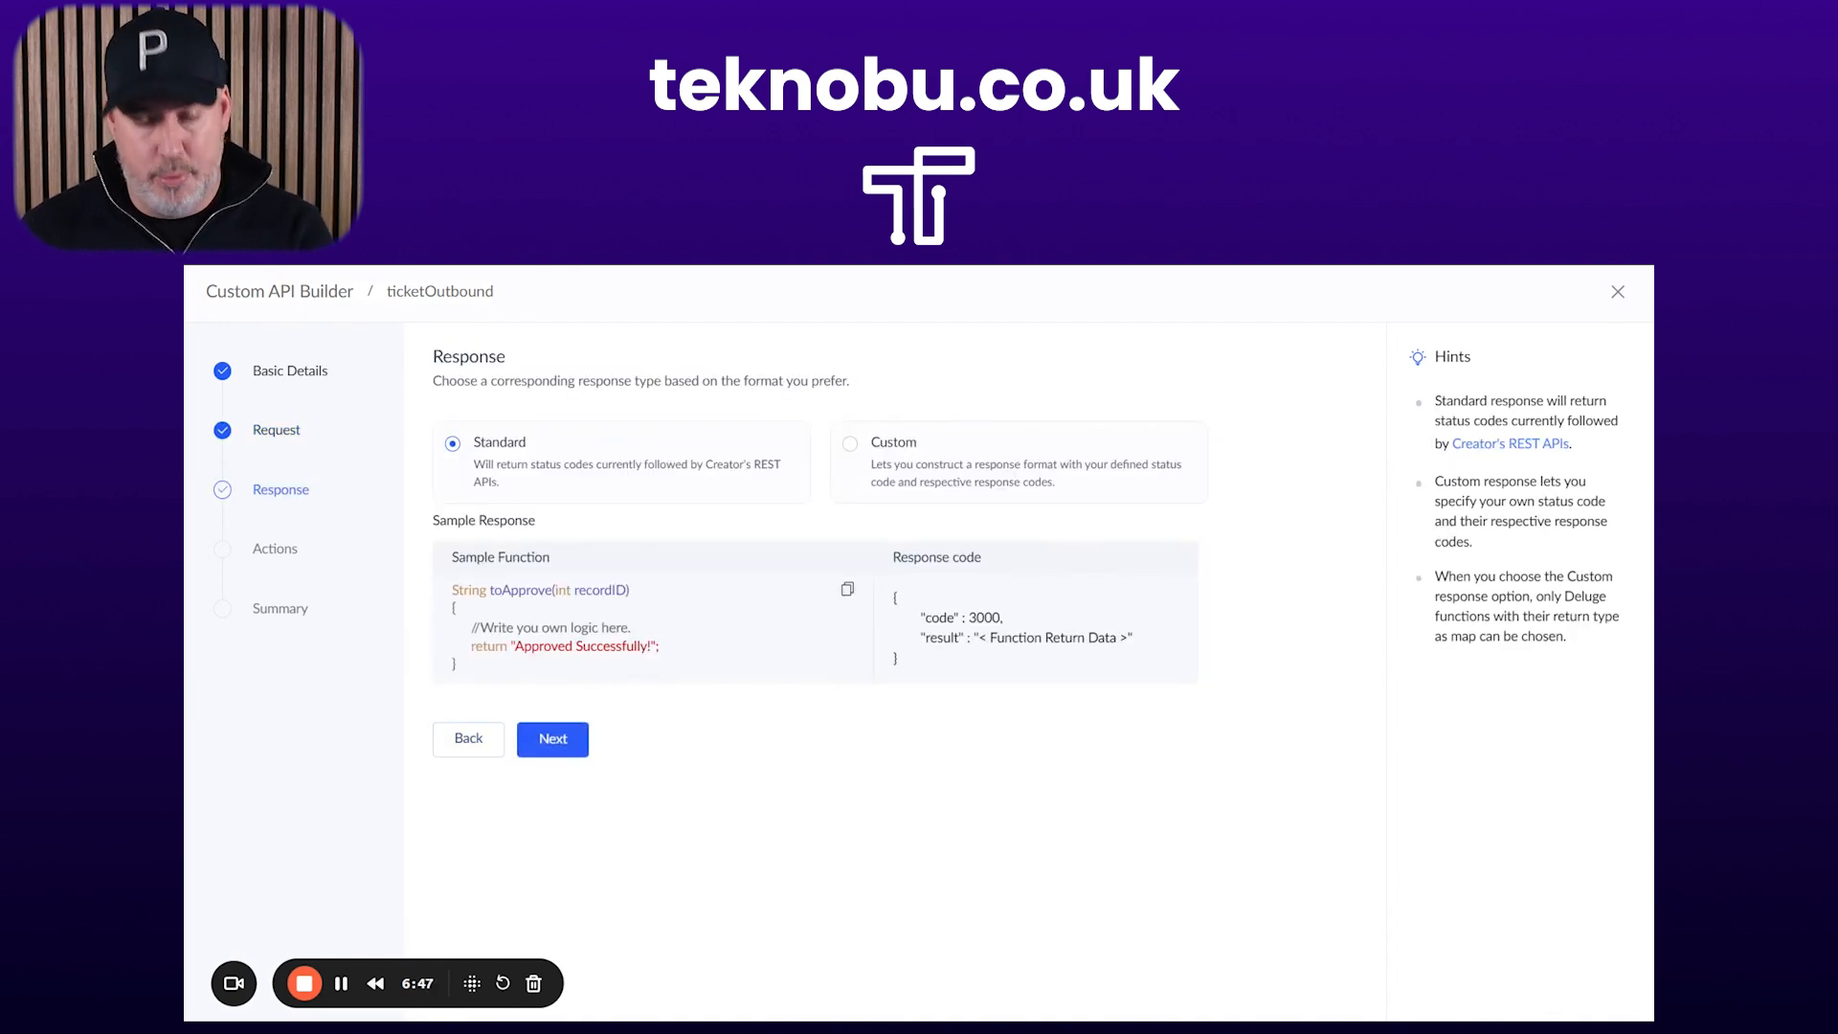
Keep the Standard response and set the API to run the InboundTicket function from the Inbound Ticket application's Incoming namespace
click(560, 745)
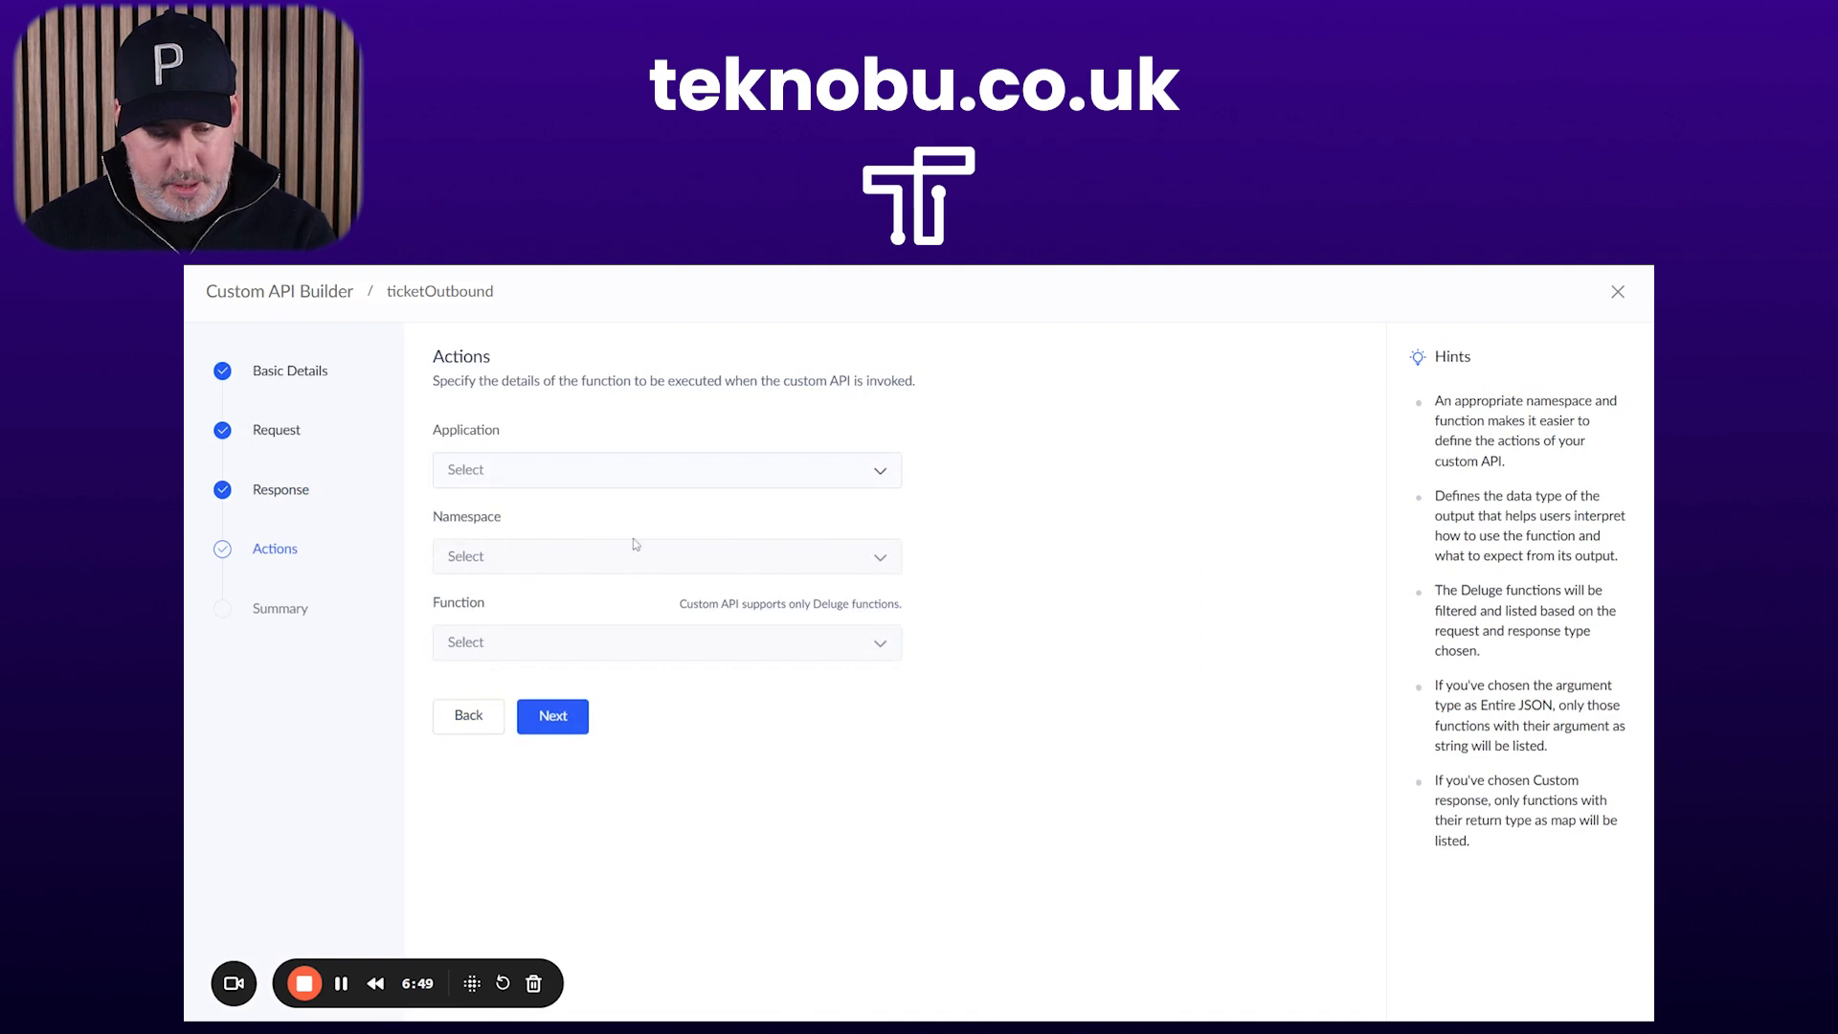
click(693, 478)
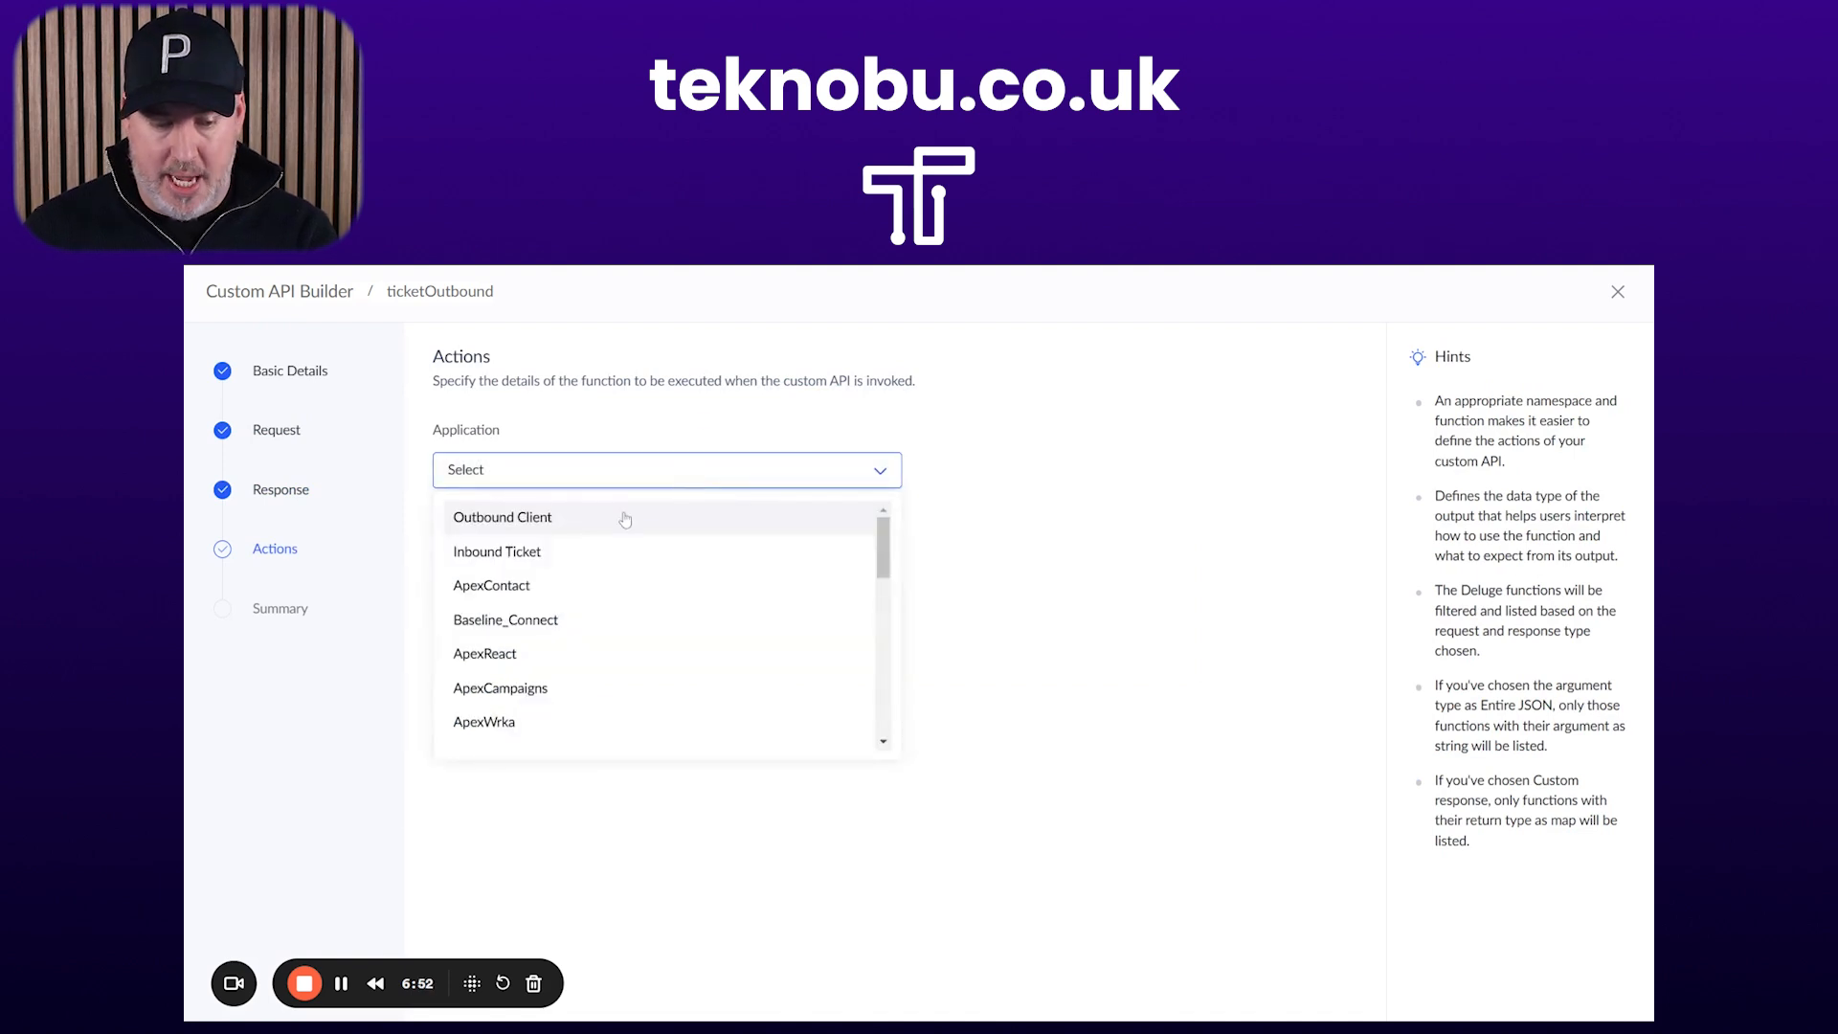
click(604, 568)
click(603, 569)
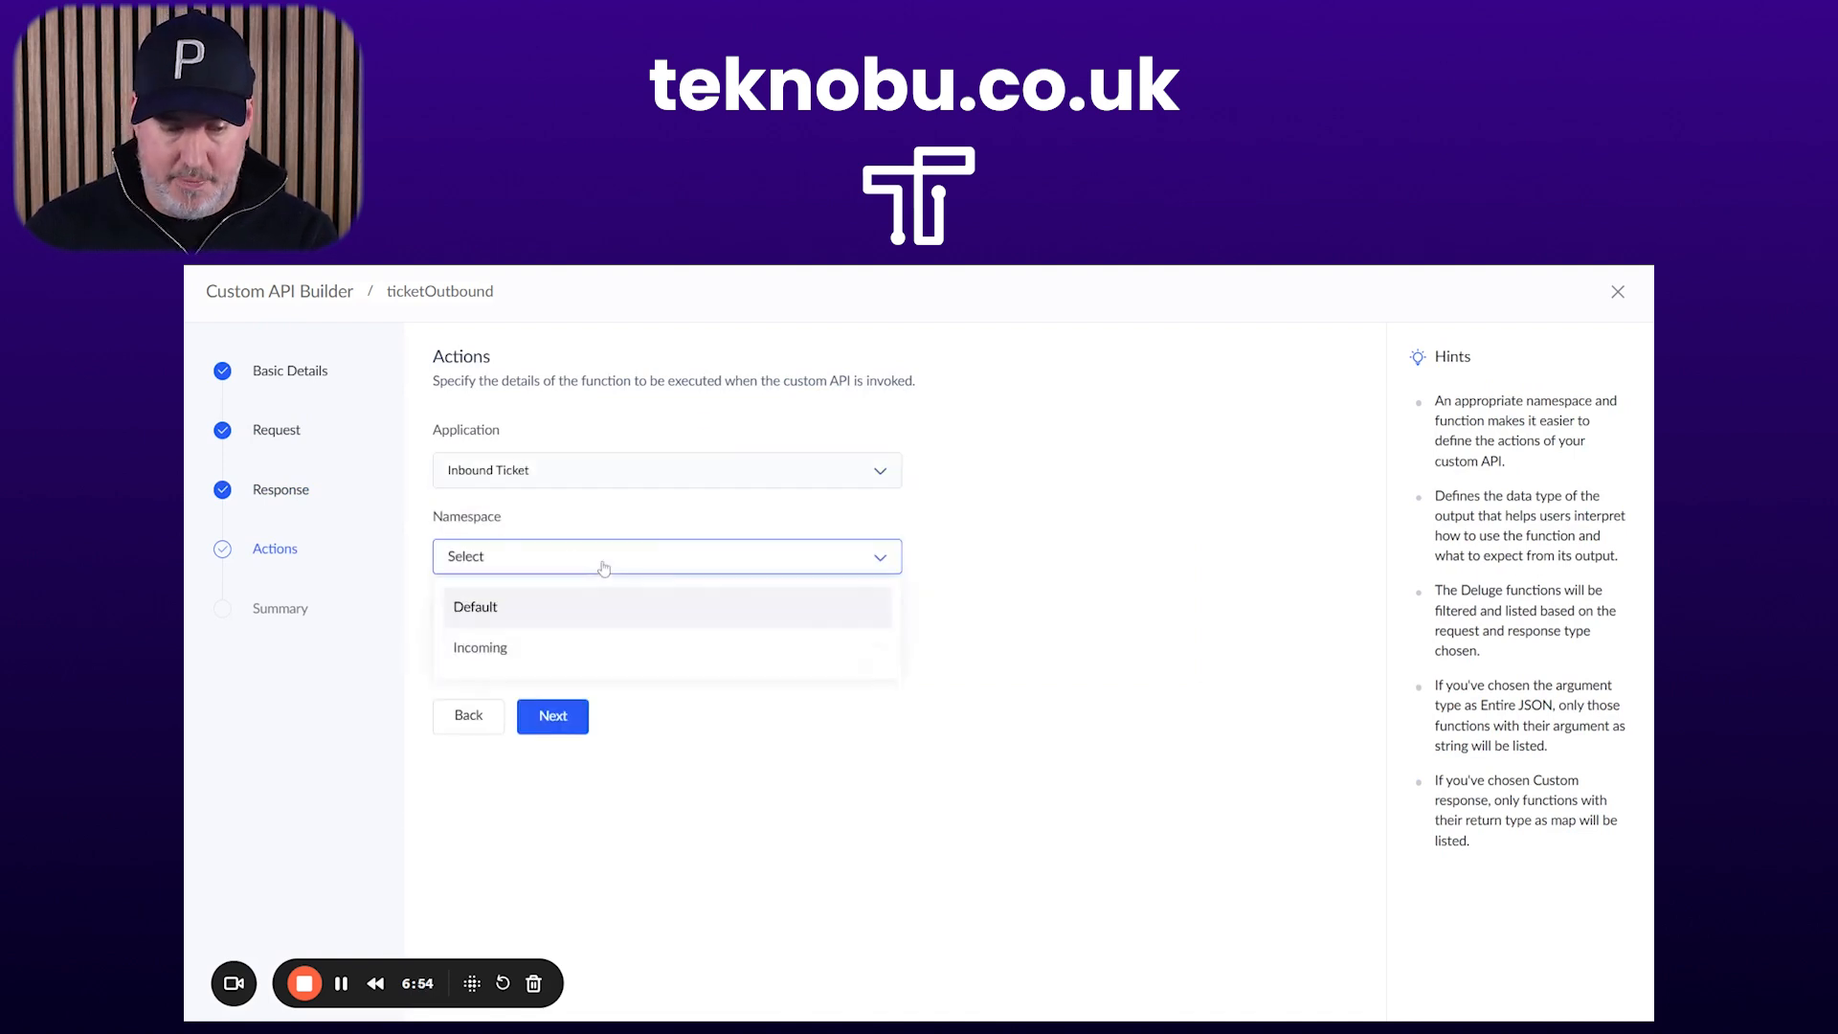
click(567, 649)
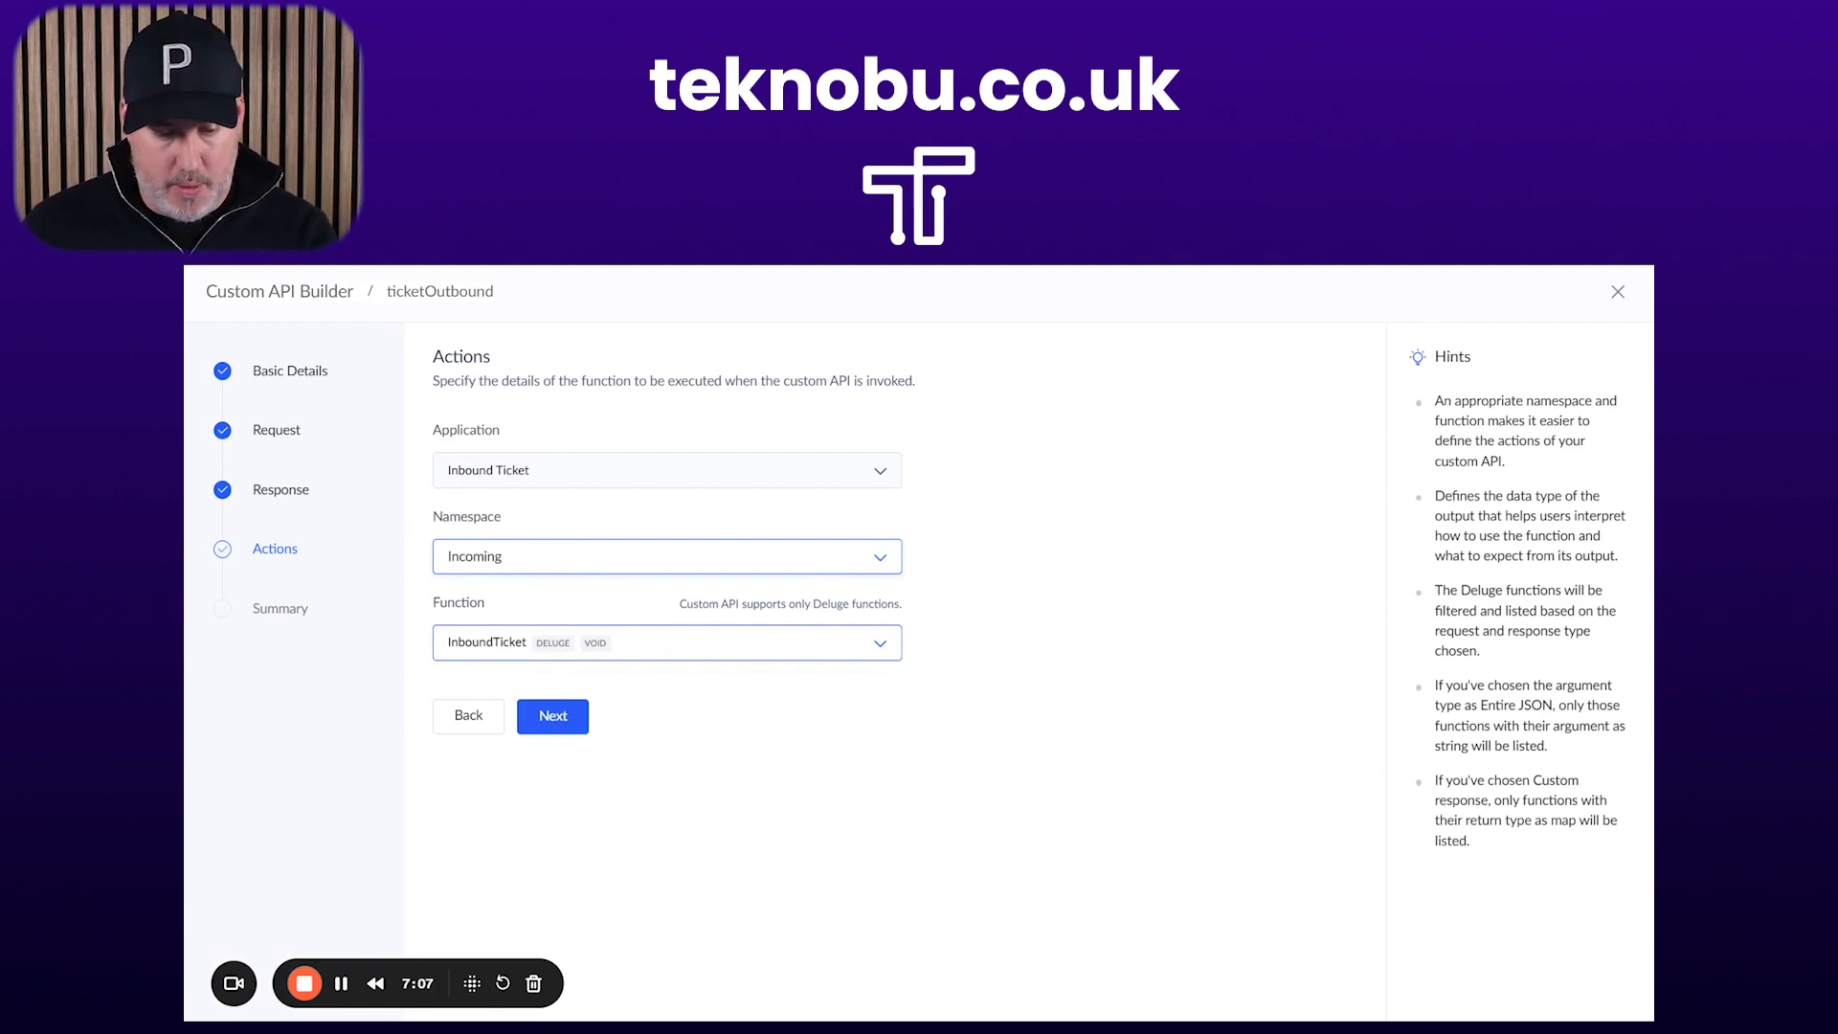
Review the ticketOutbound API's summary and complete its creation
click(556, 716)
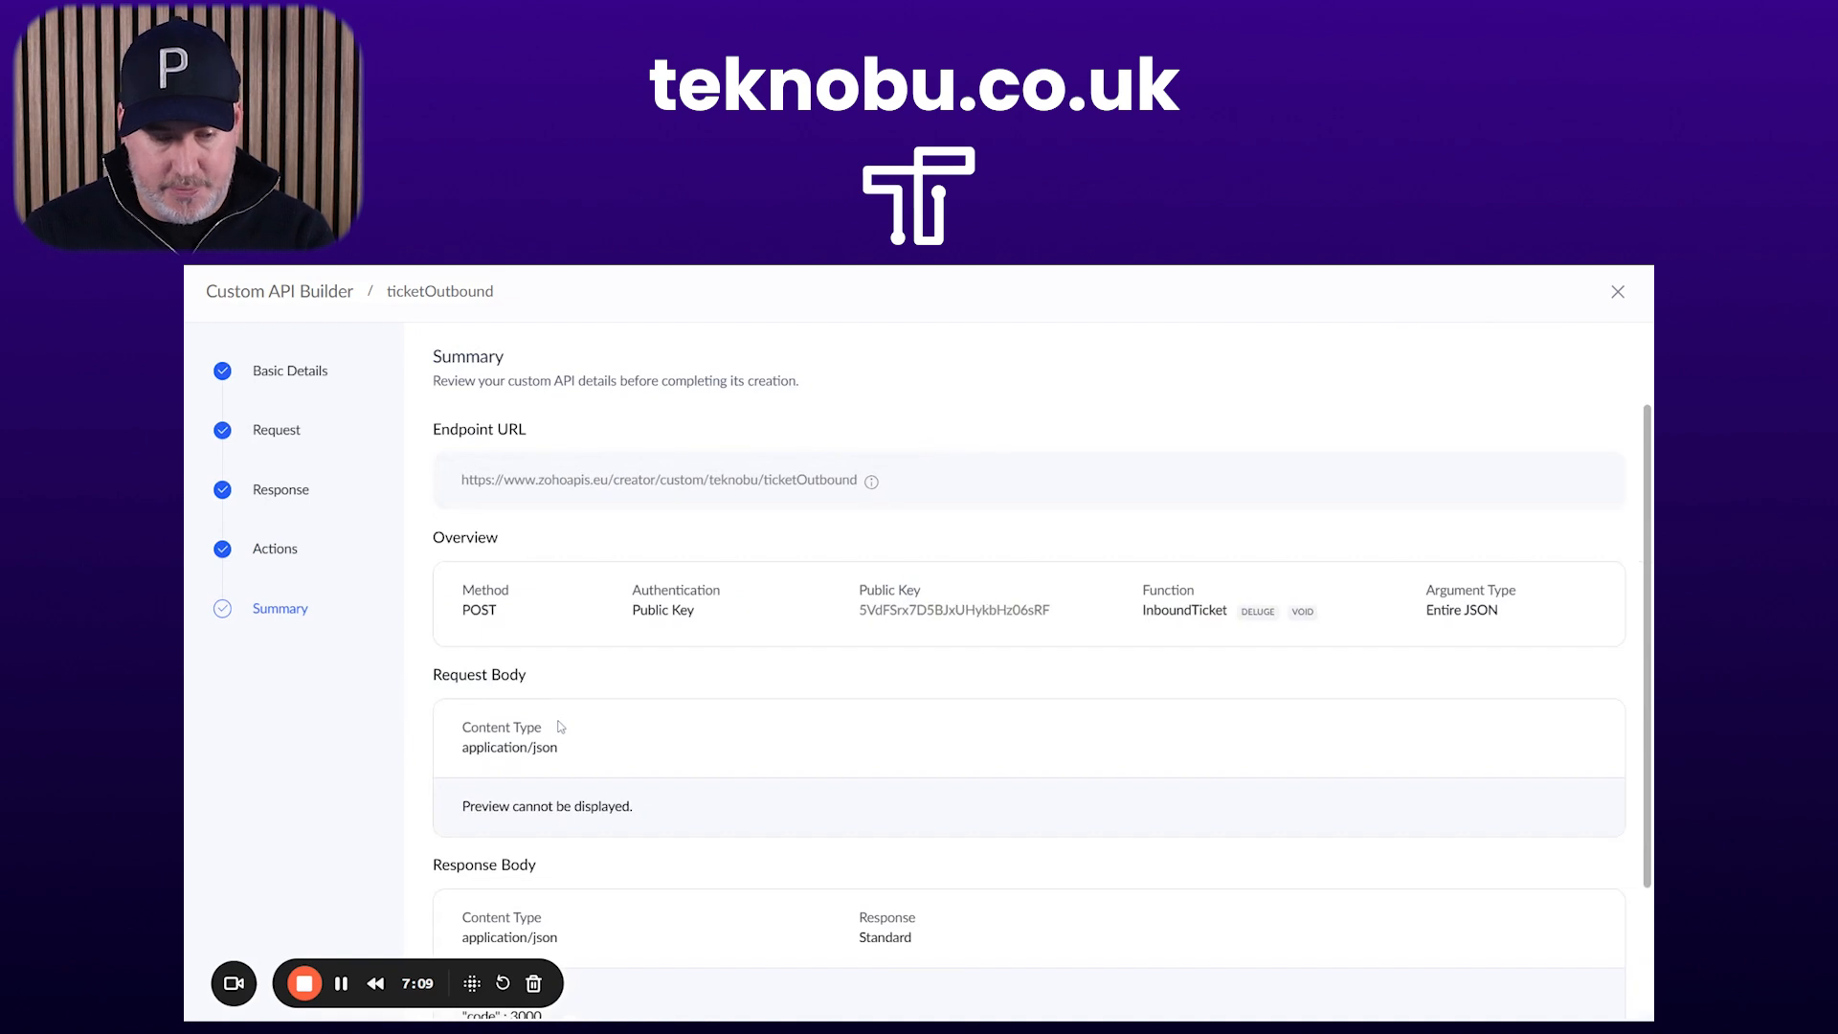
scroll(561, 727, down, 3)
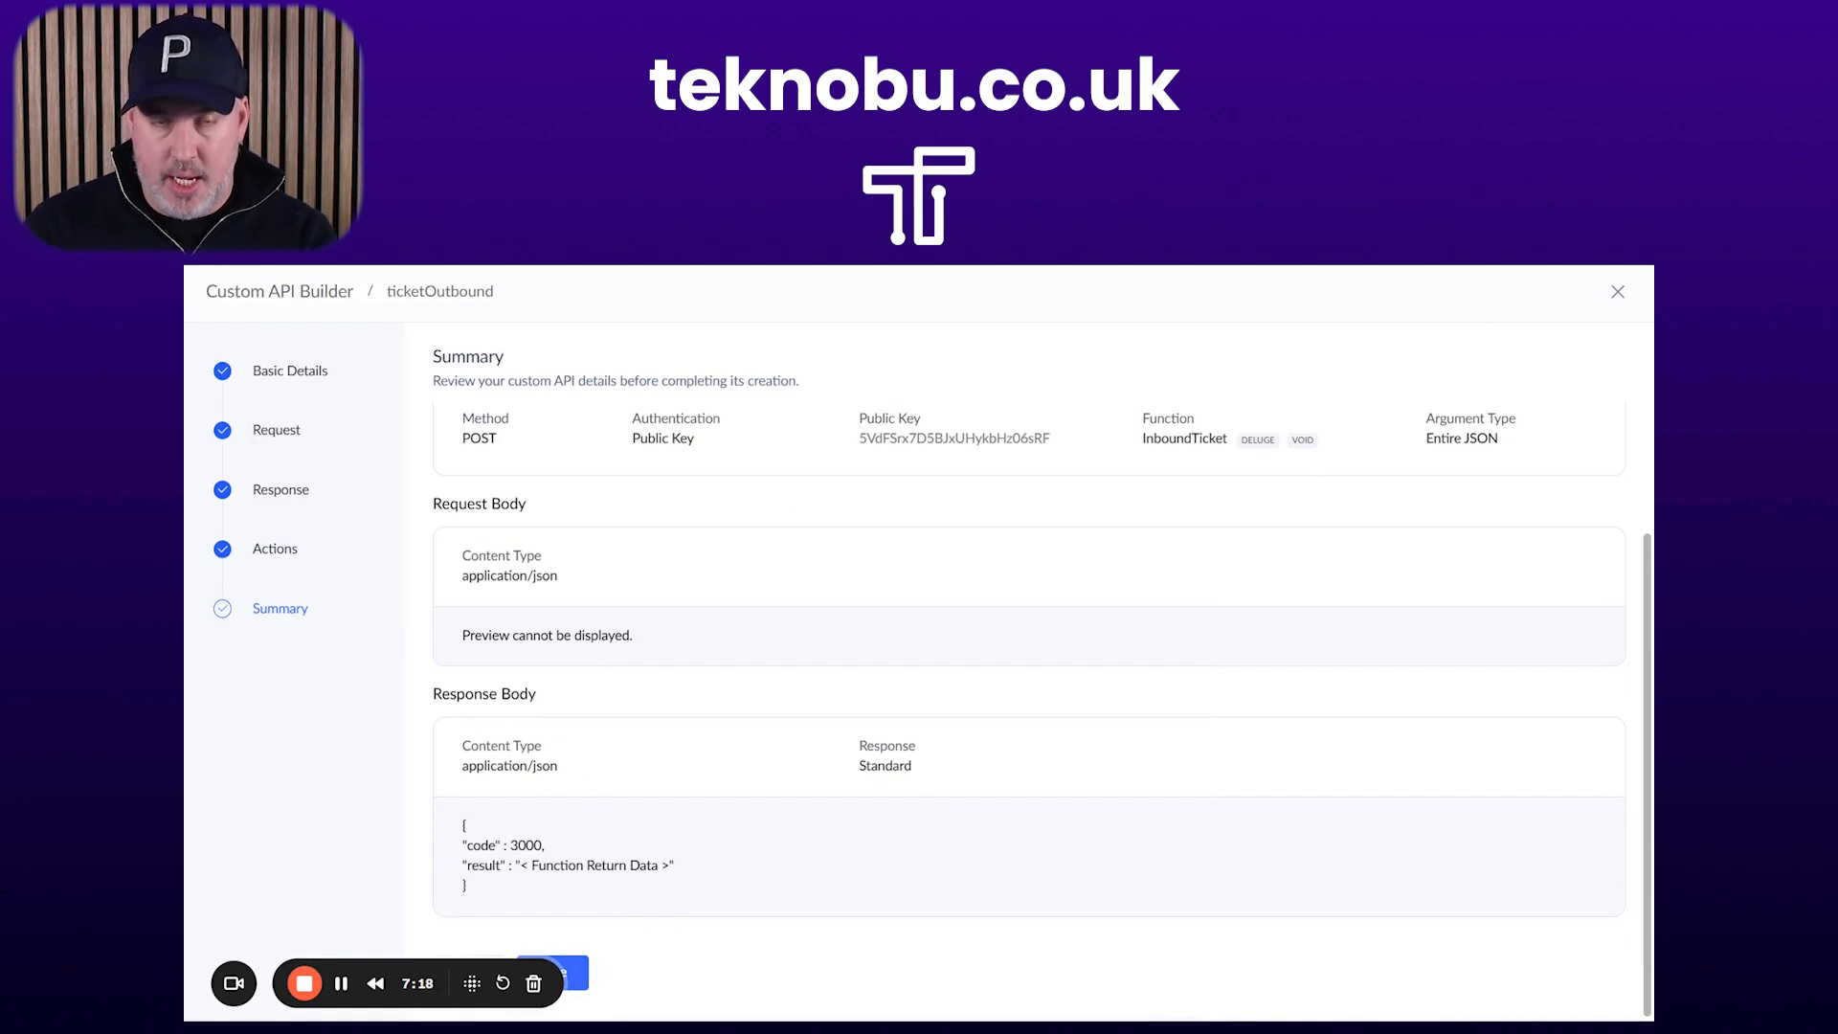
click(581, 973)
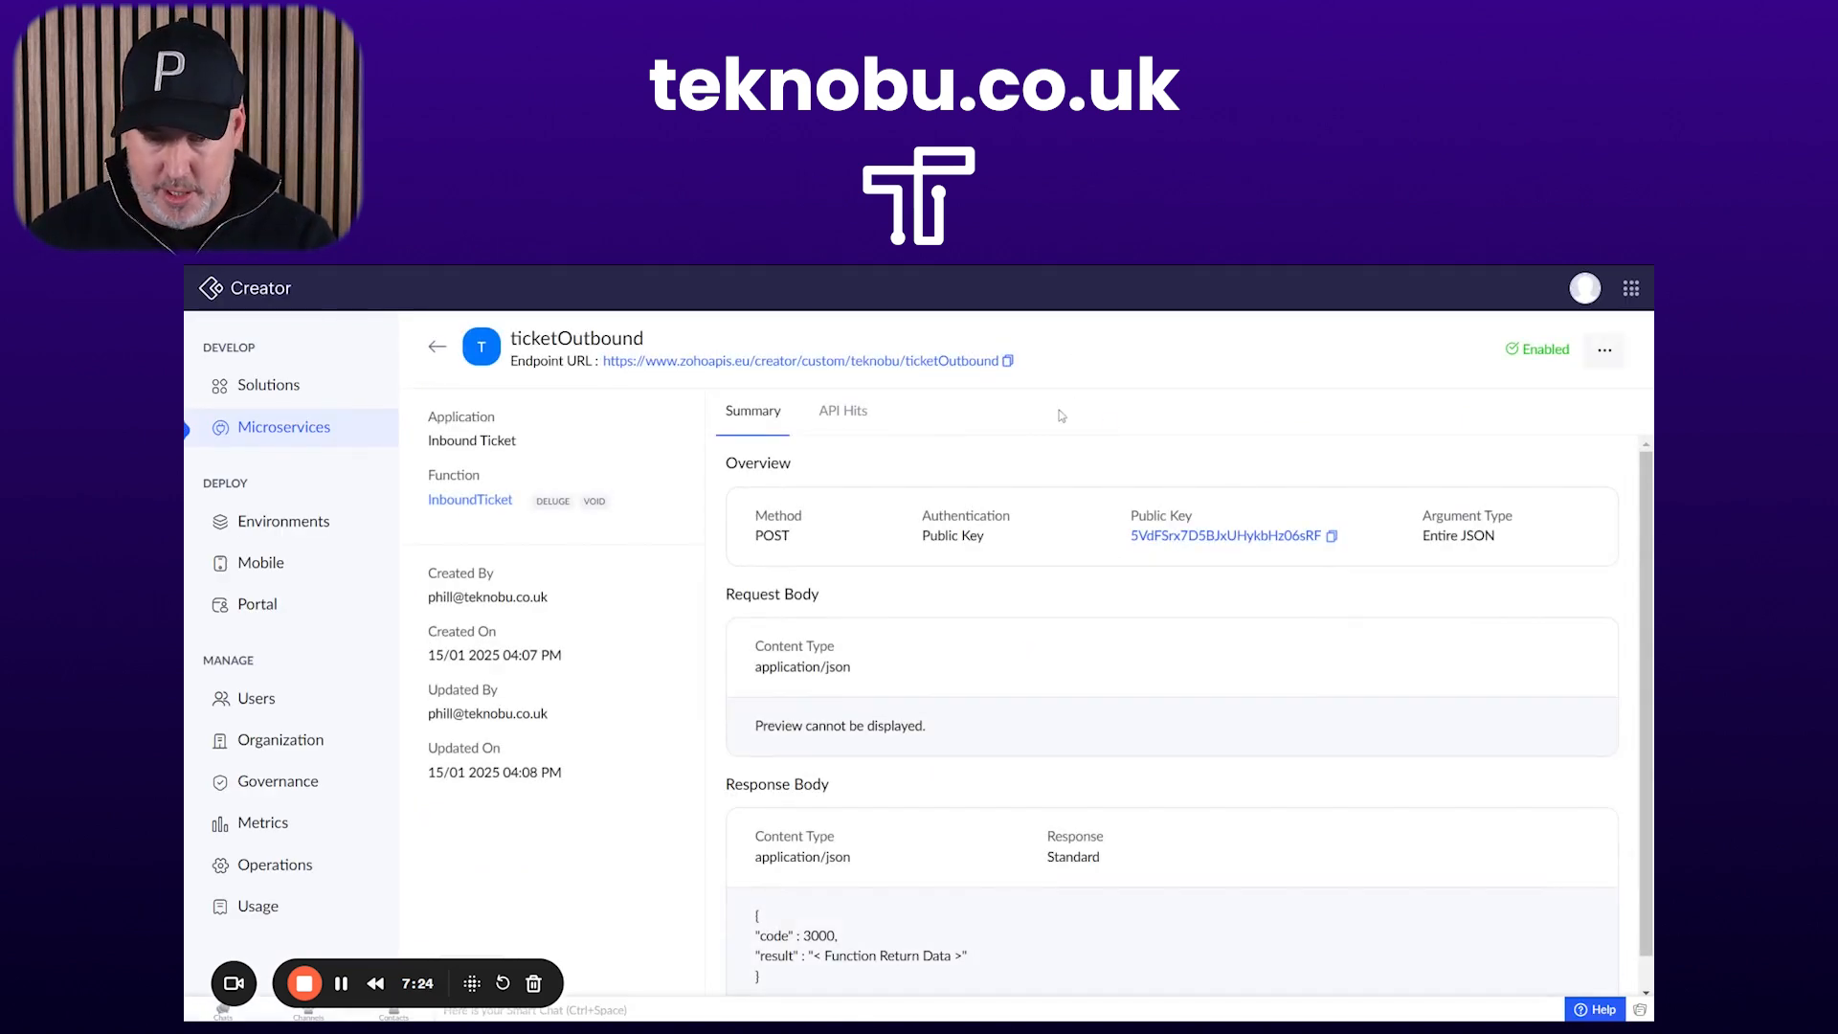
Copy the ticketOutbound API's endpoint URL and its public key
scroll(1145, 503, down, 1)
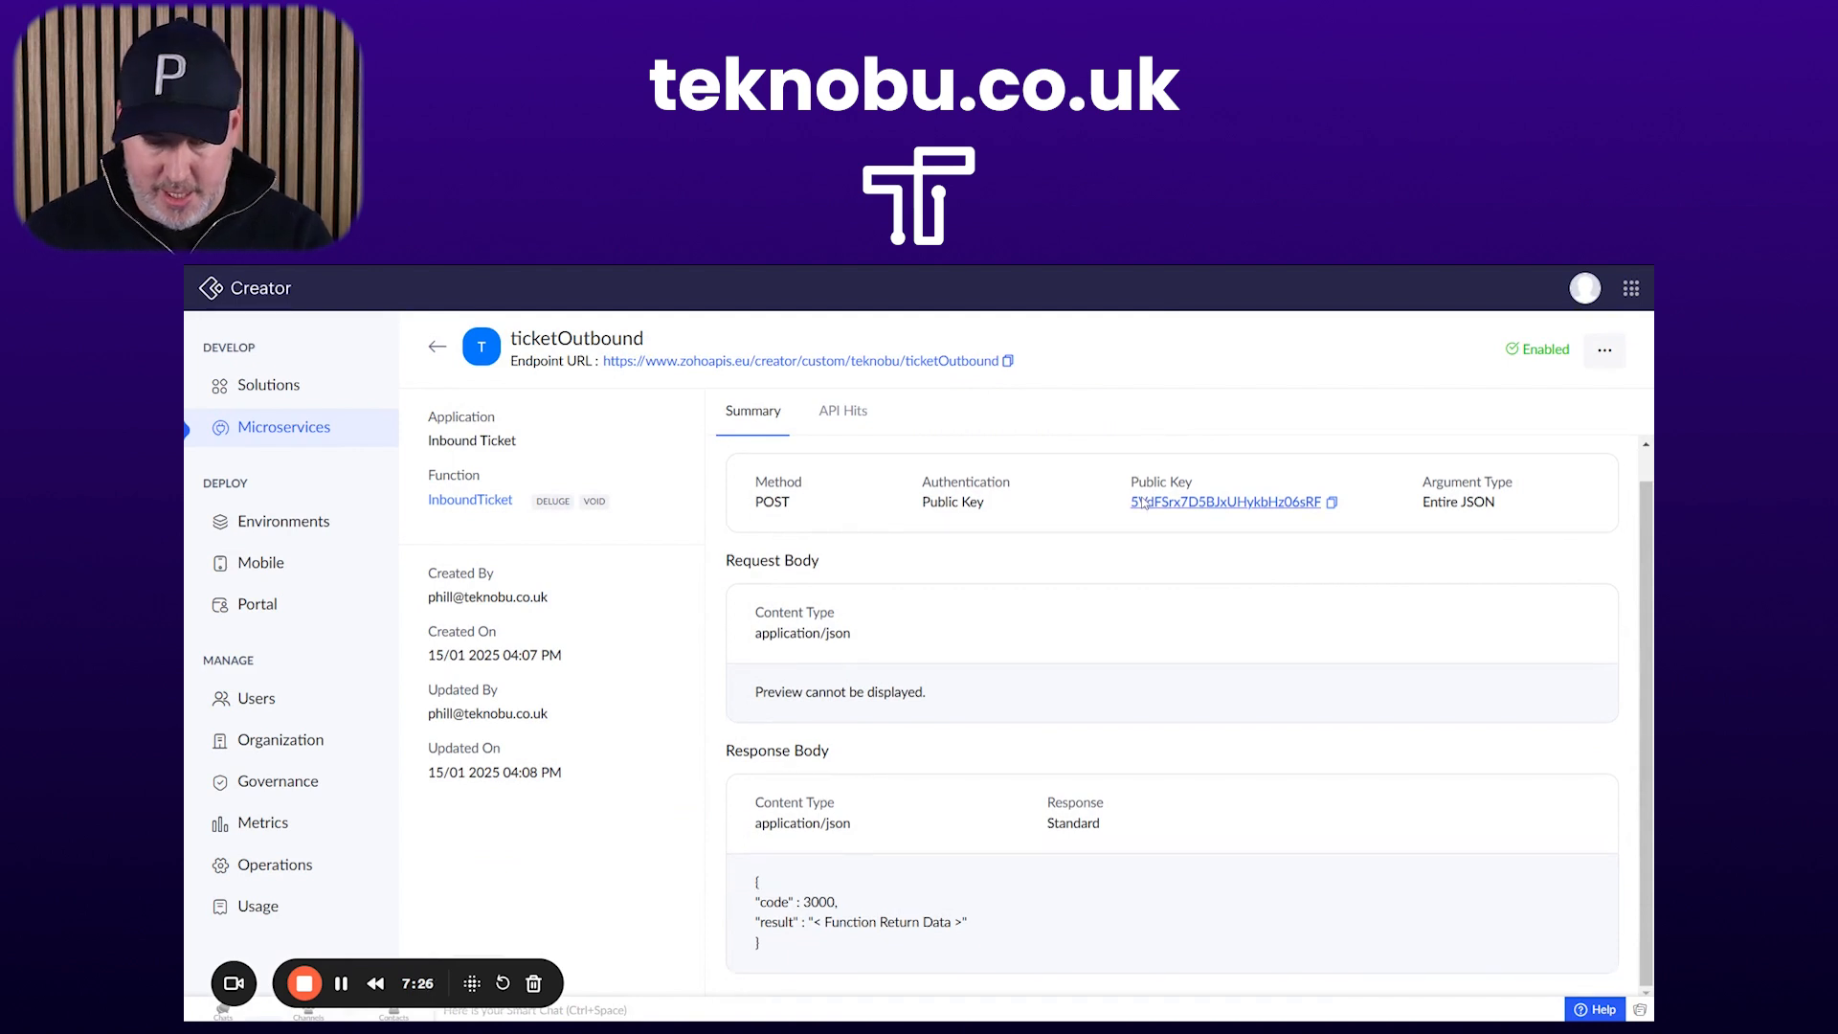
click(1015, 365)
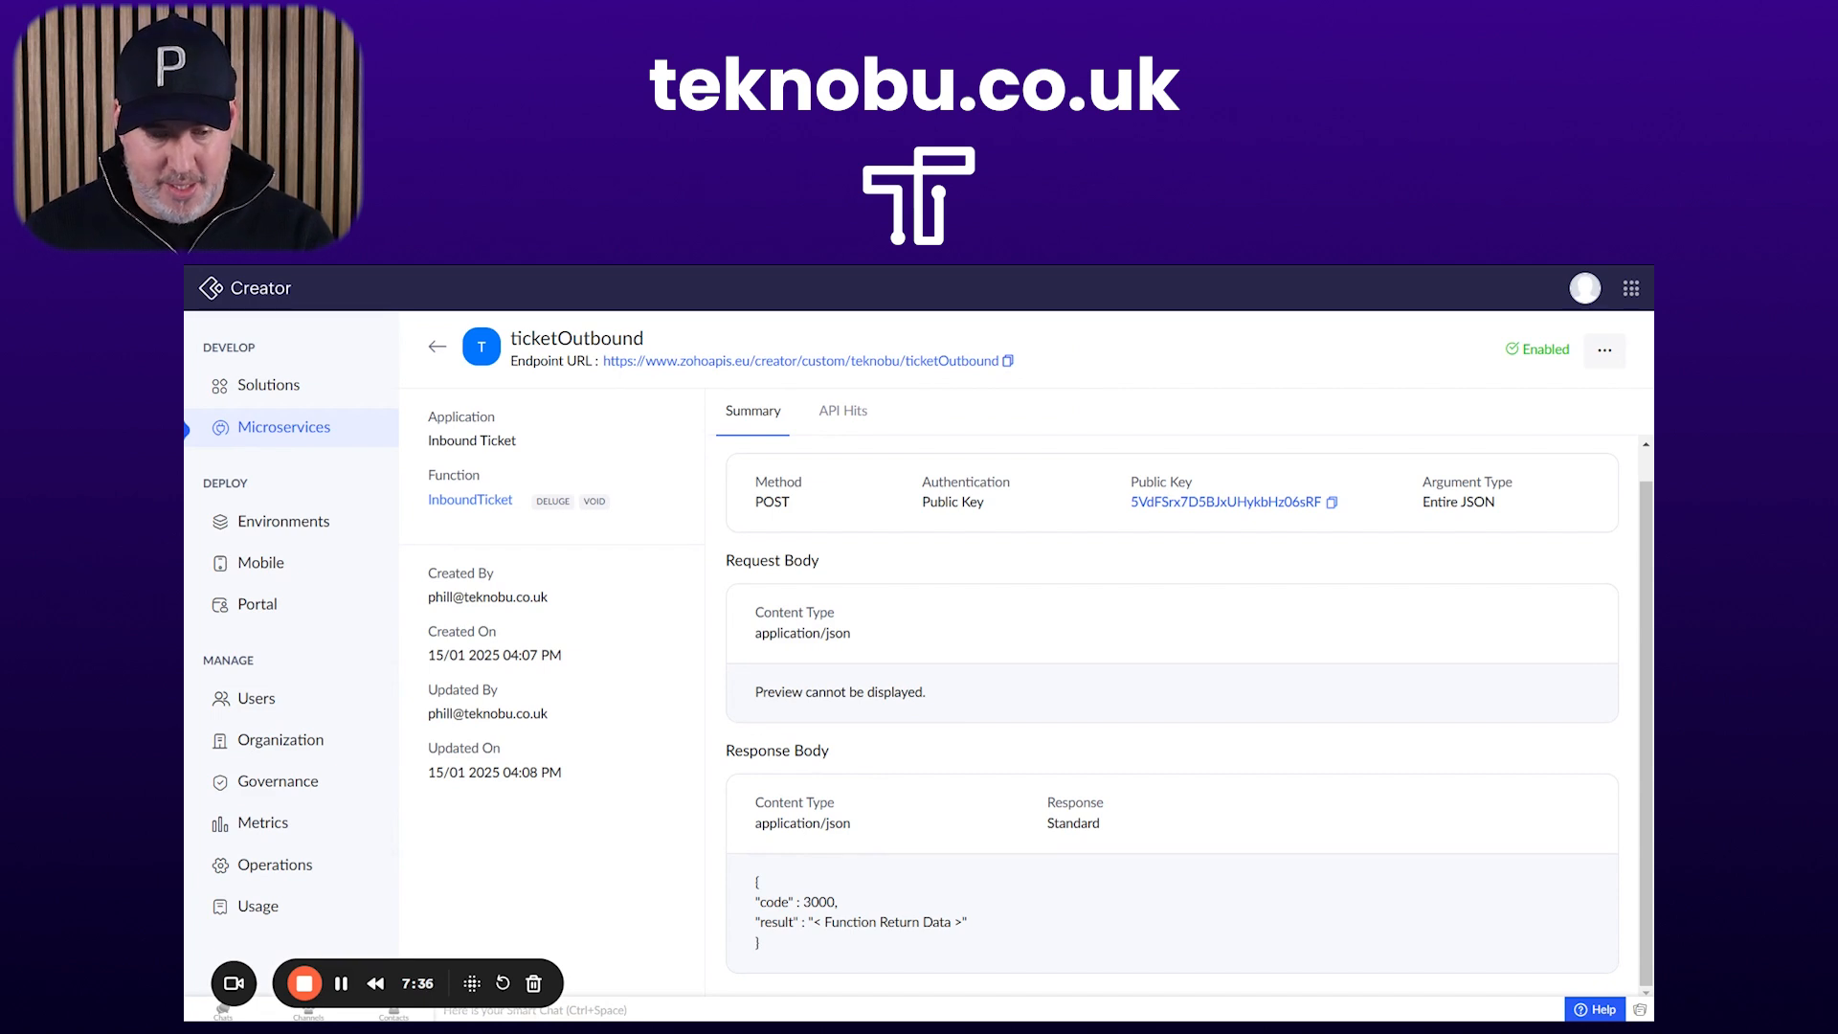
click(1009, 361)
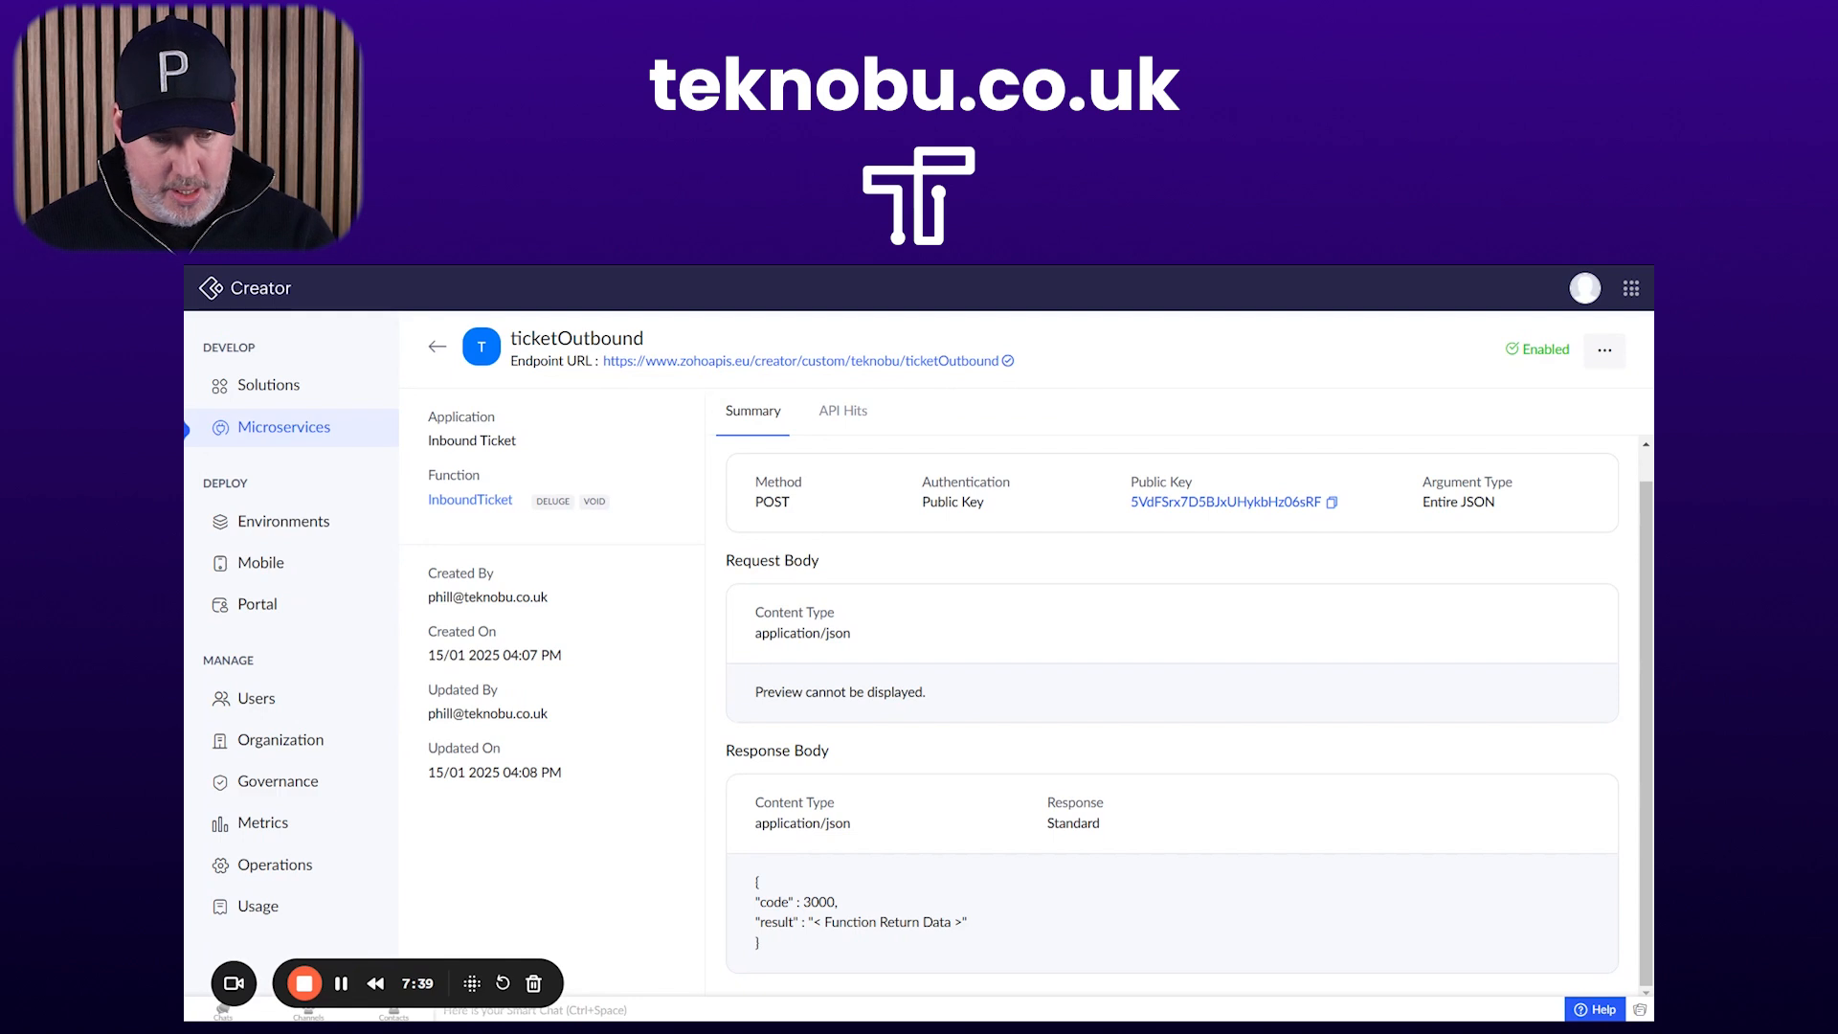
click(1331, 503)
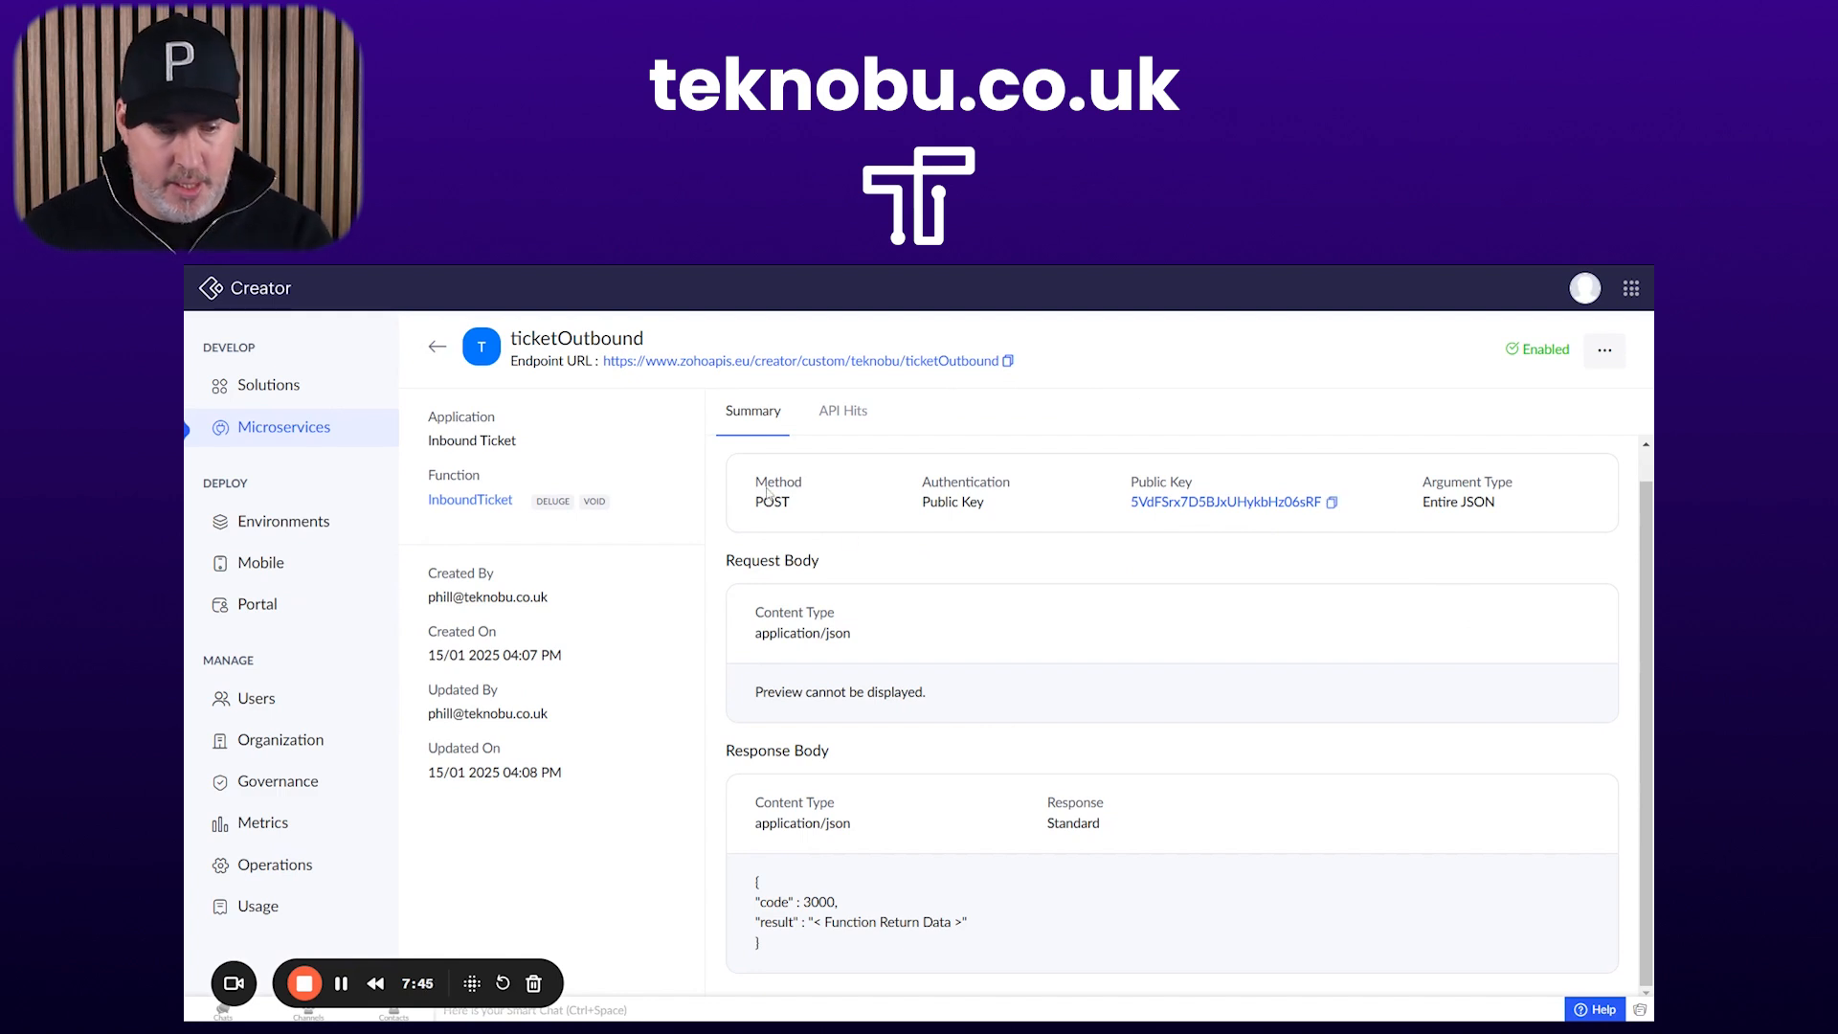
Open the Outbound Client application for editing and go to its workflow functions
click(254, 393)
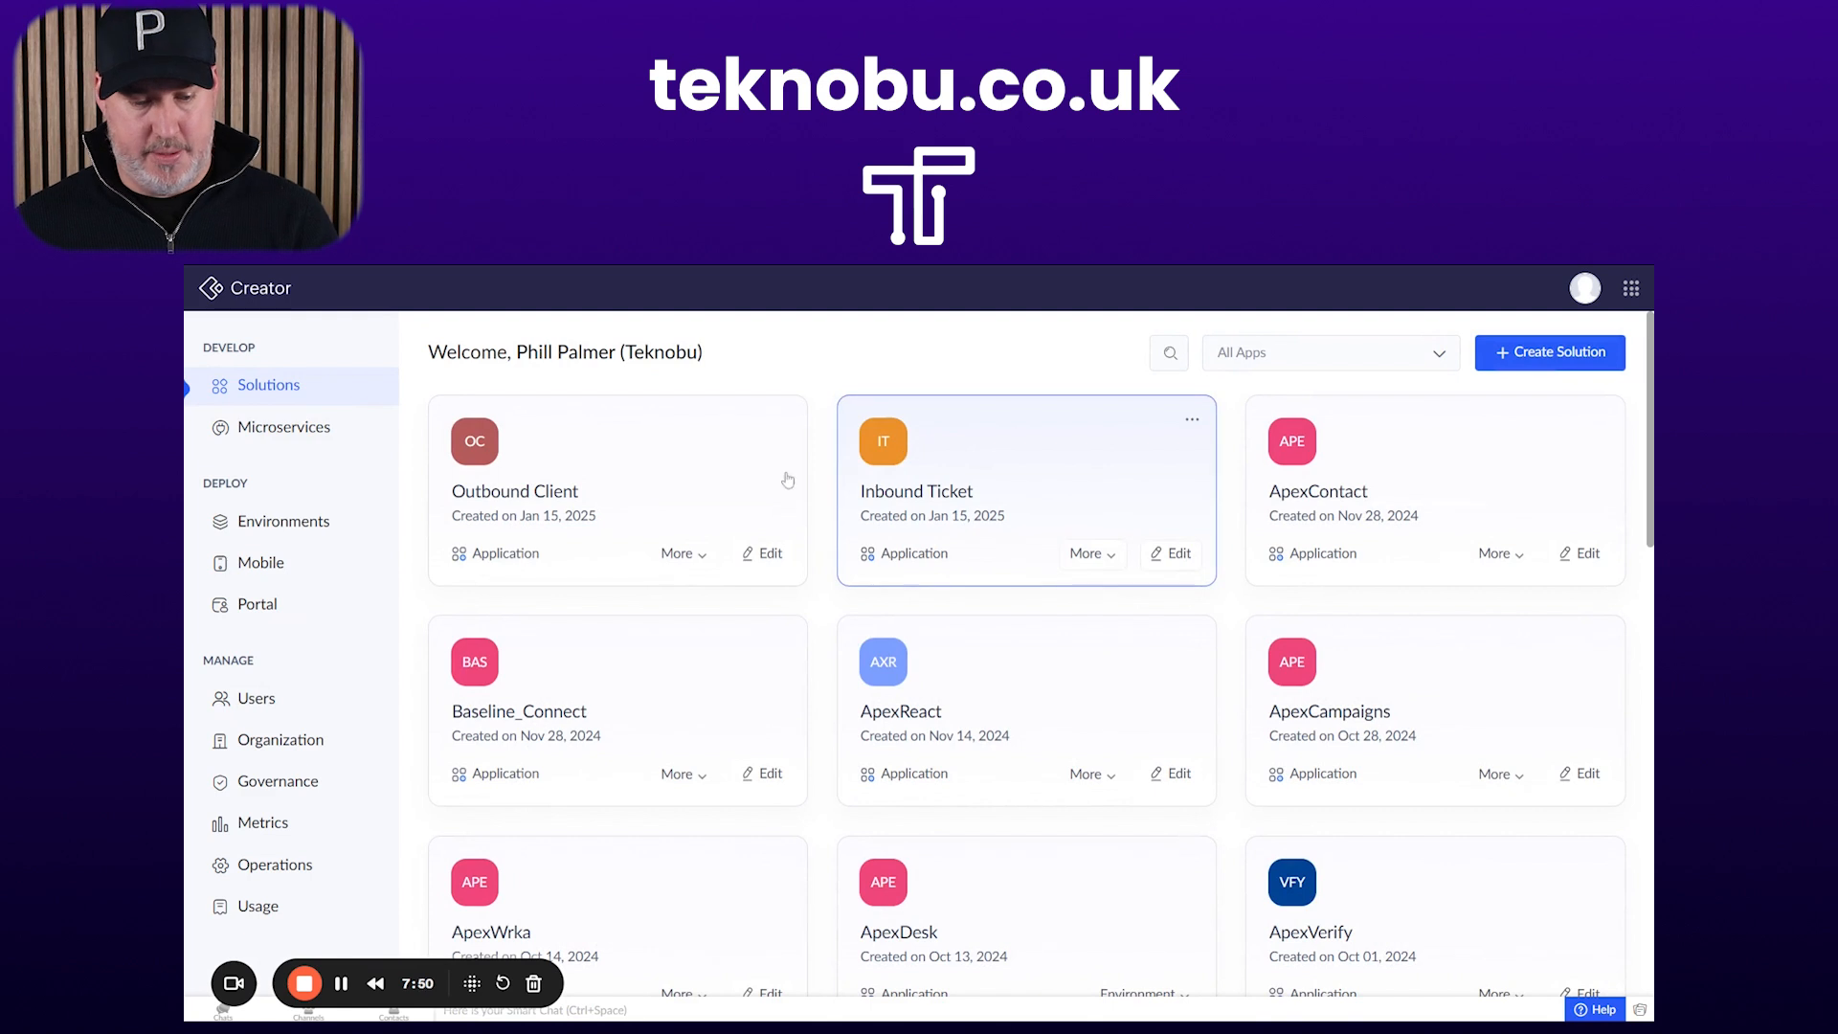
click(657, 473)
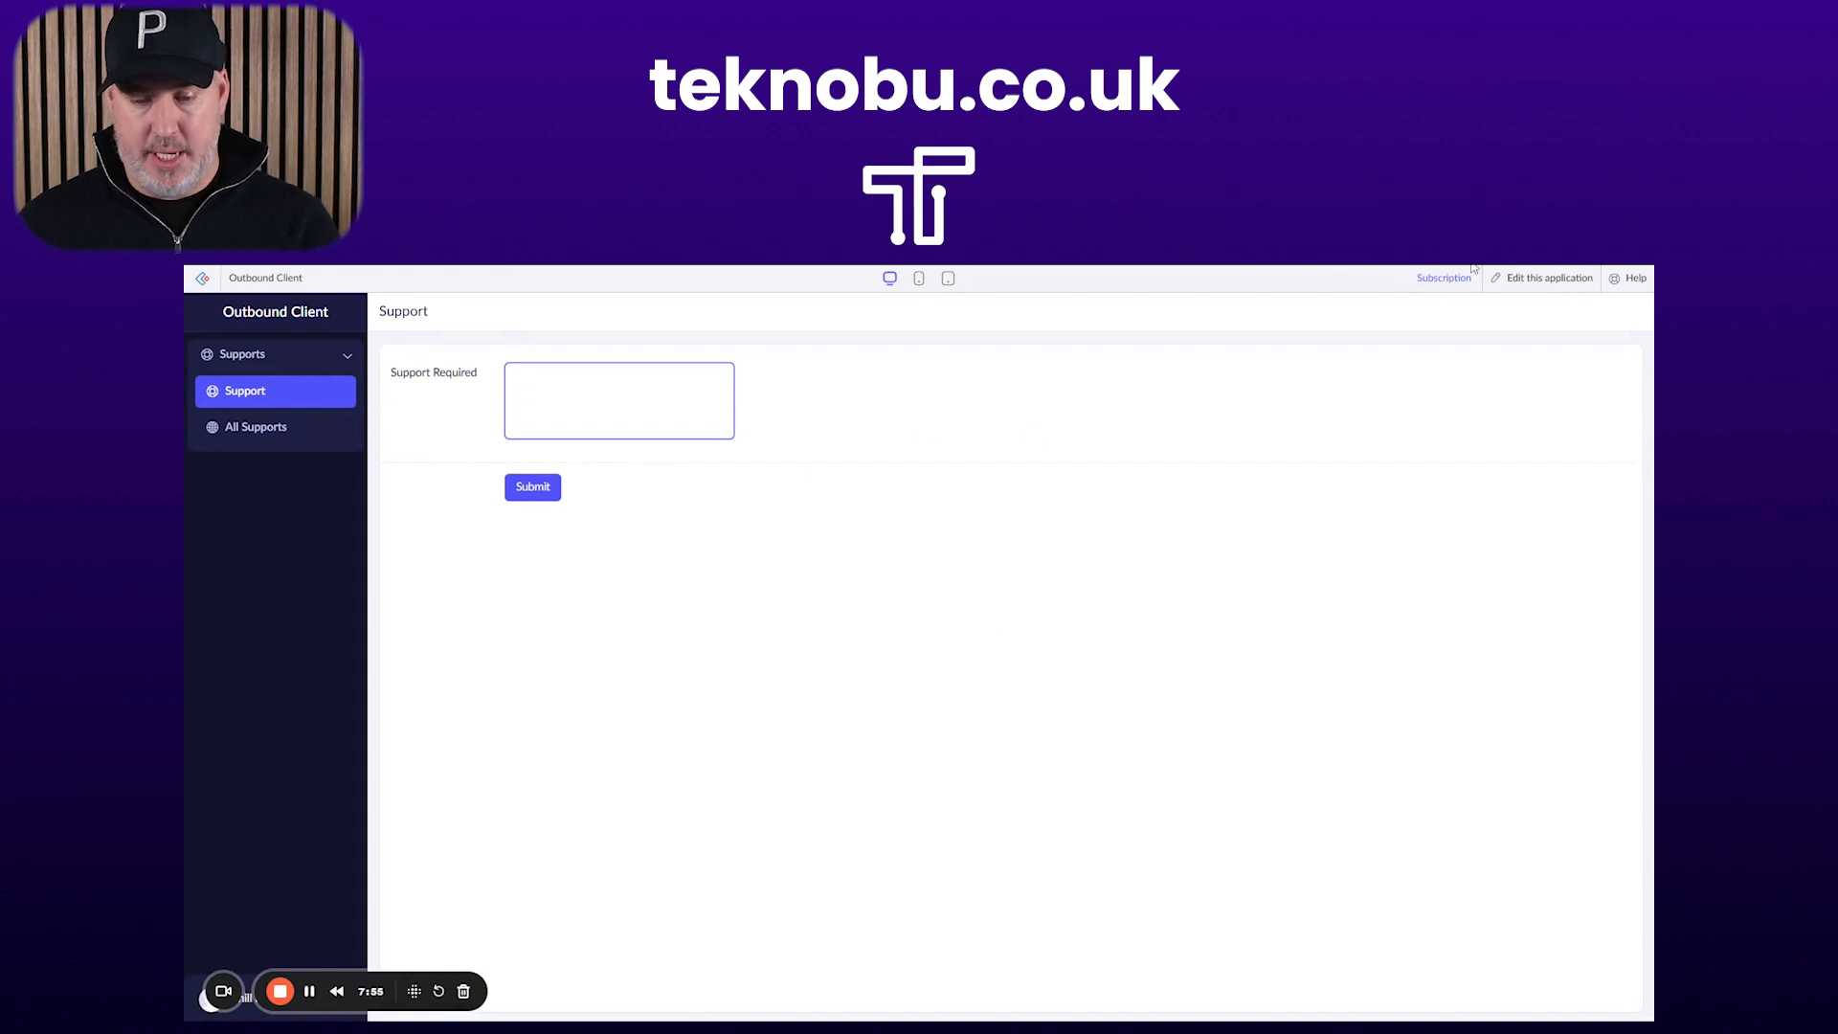
click(1549, 279)
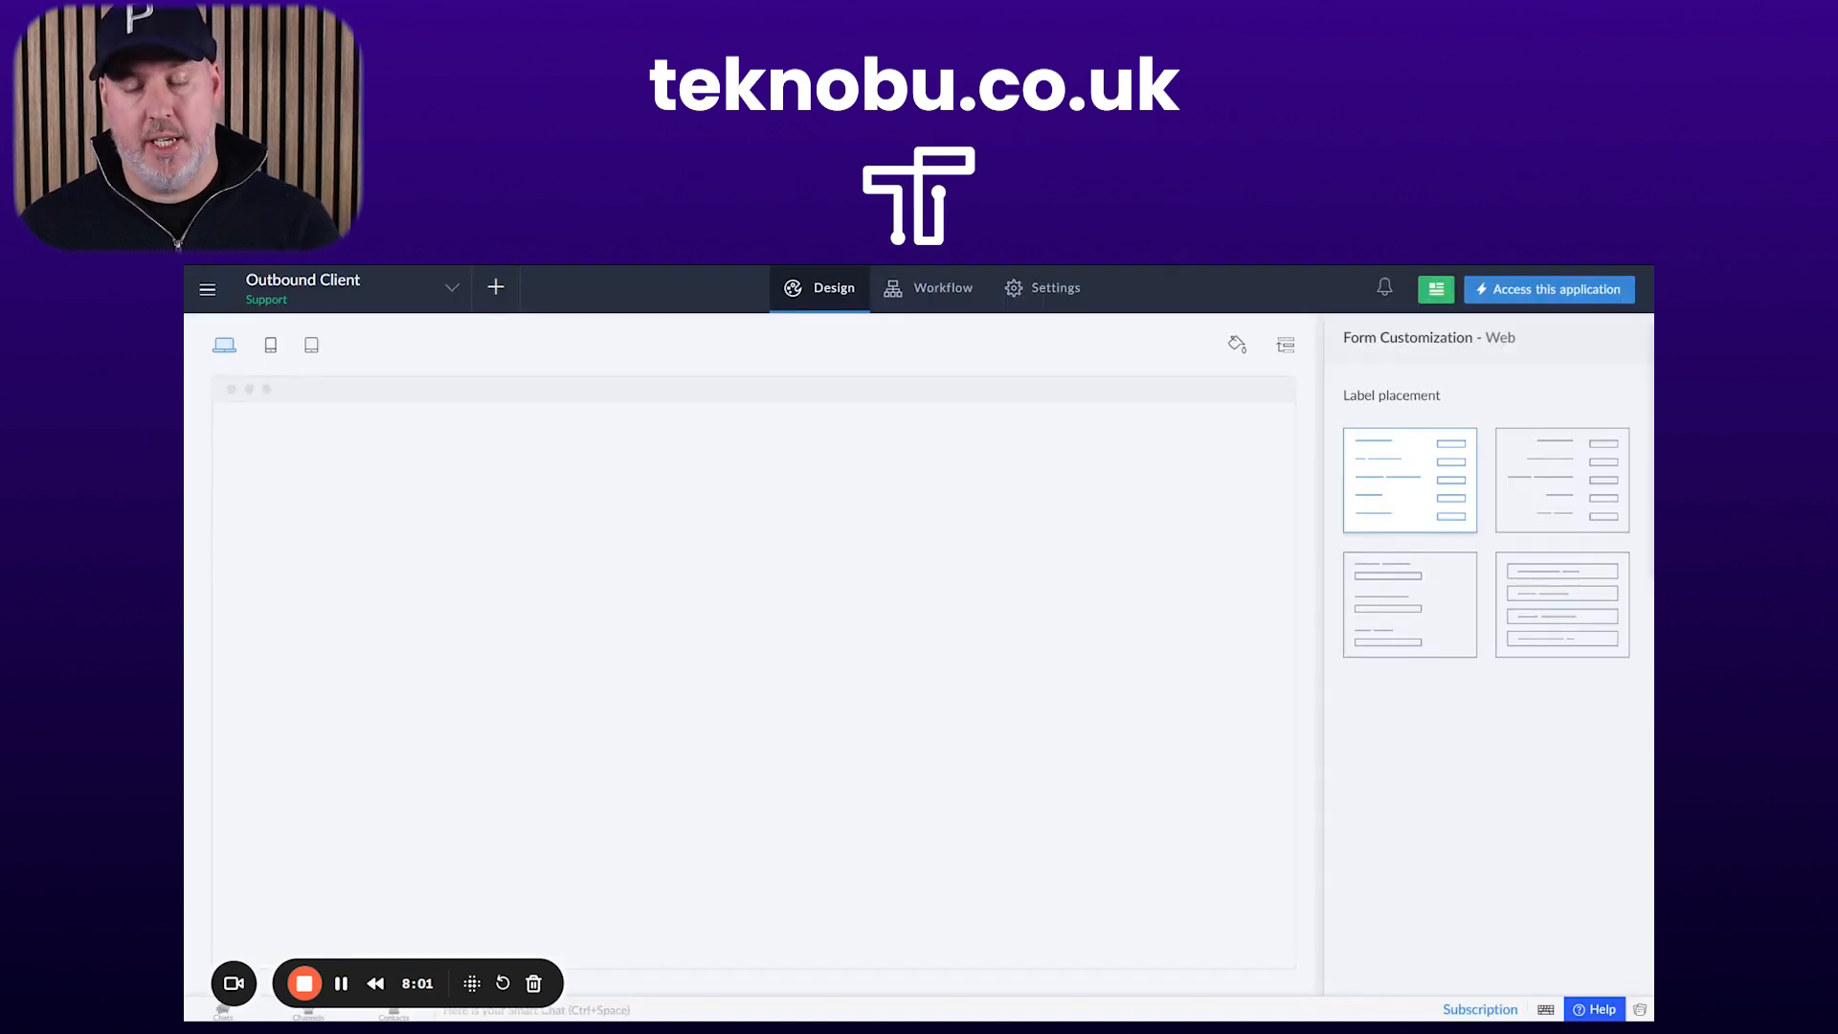
click(940, 292)
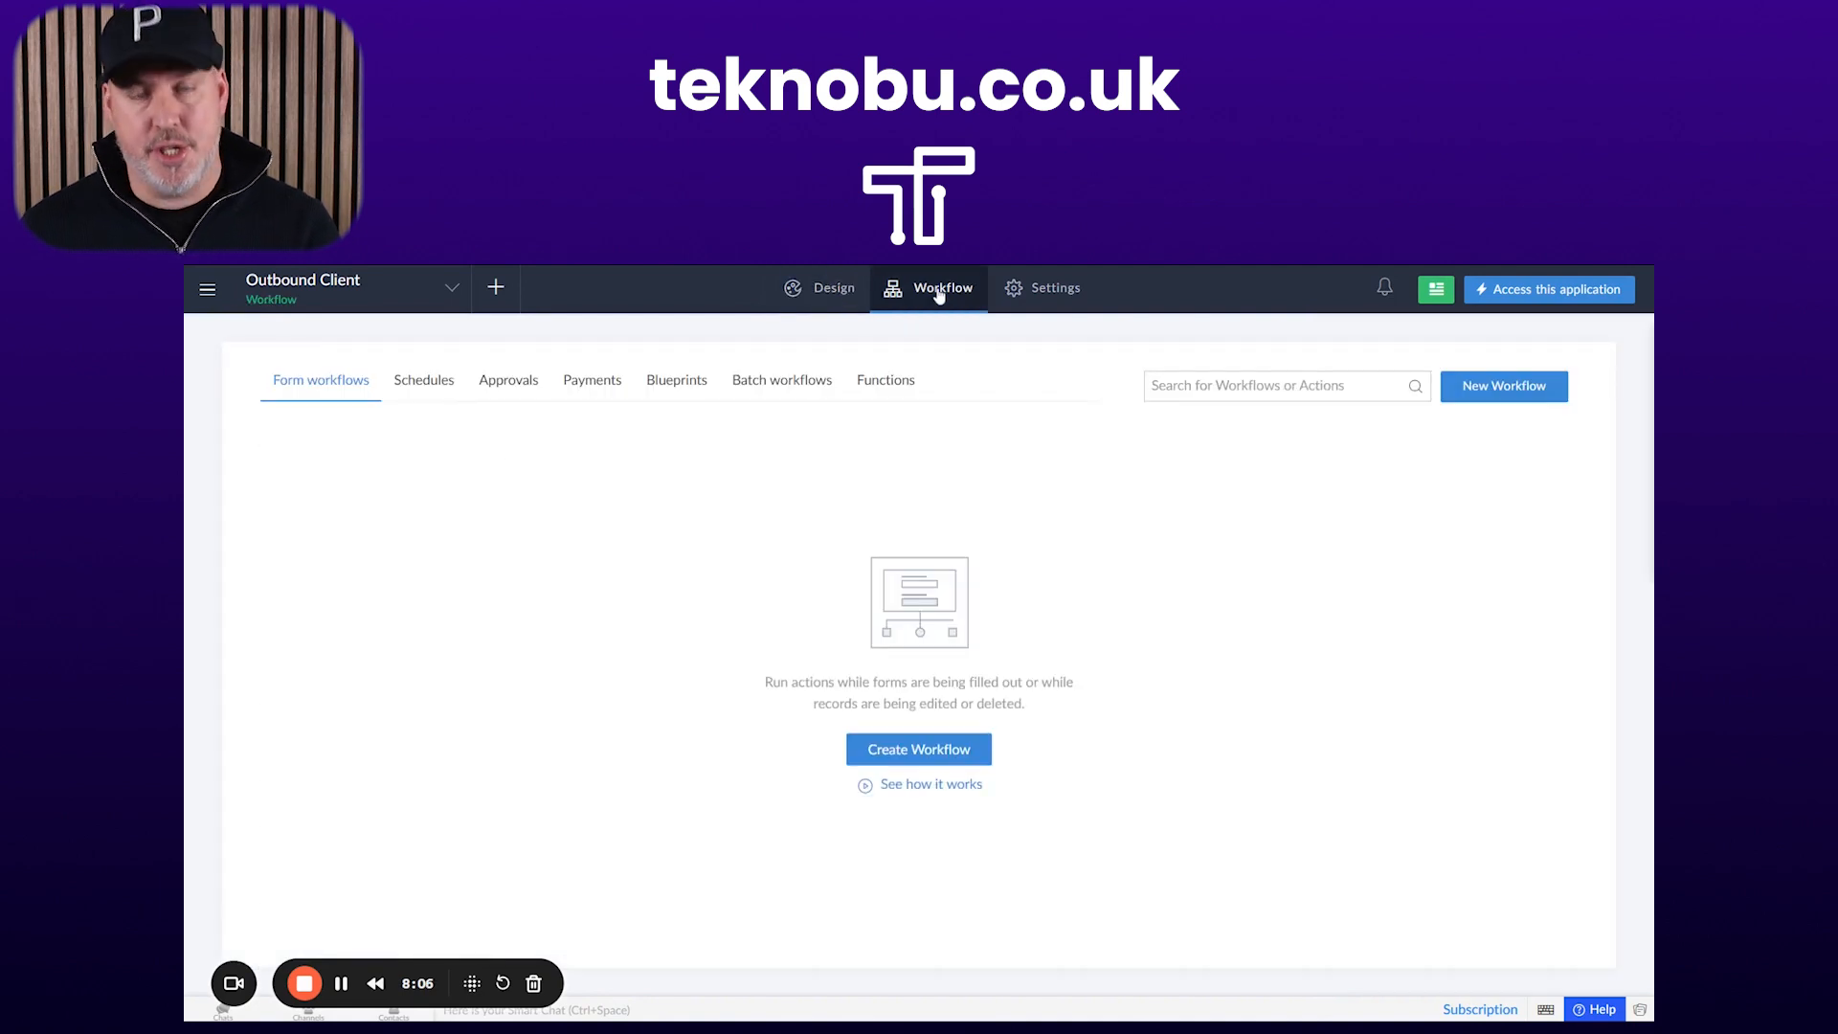
click(885, 382)
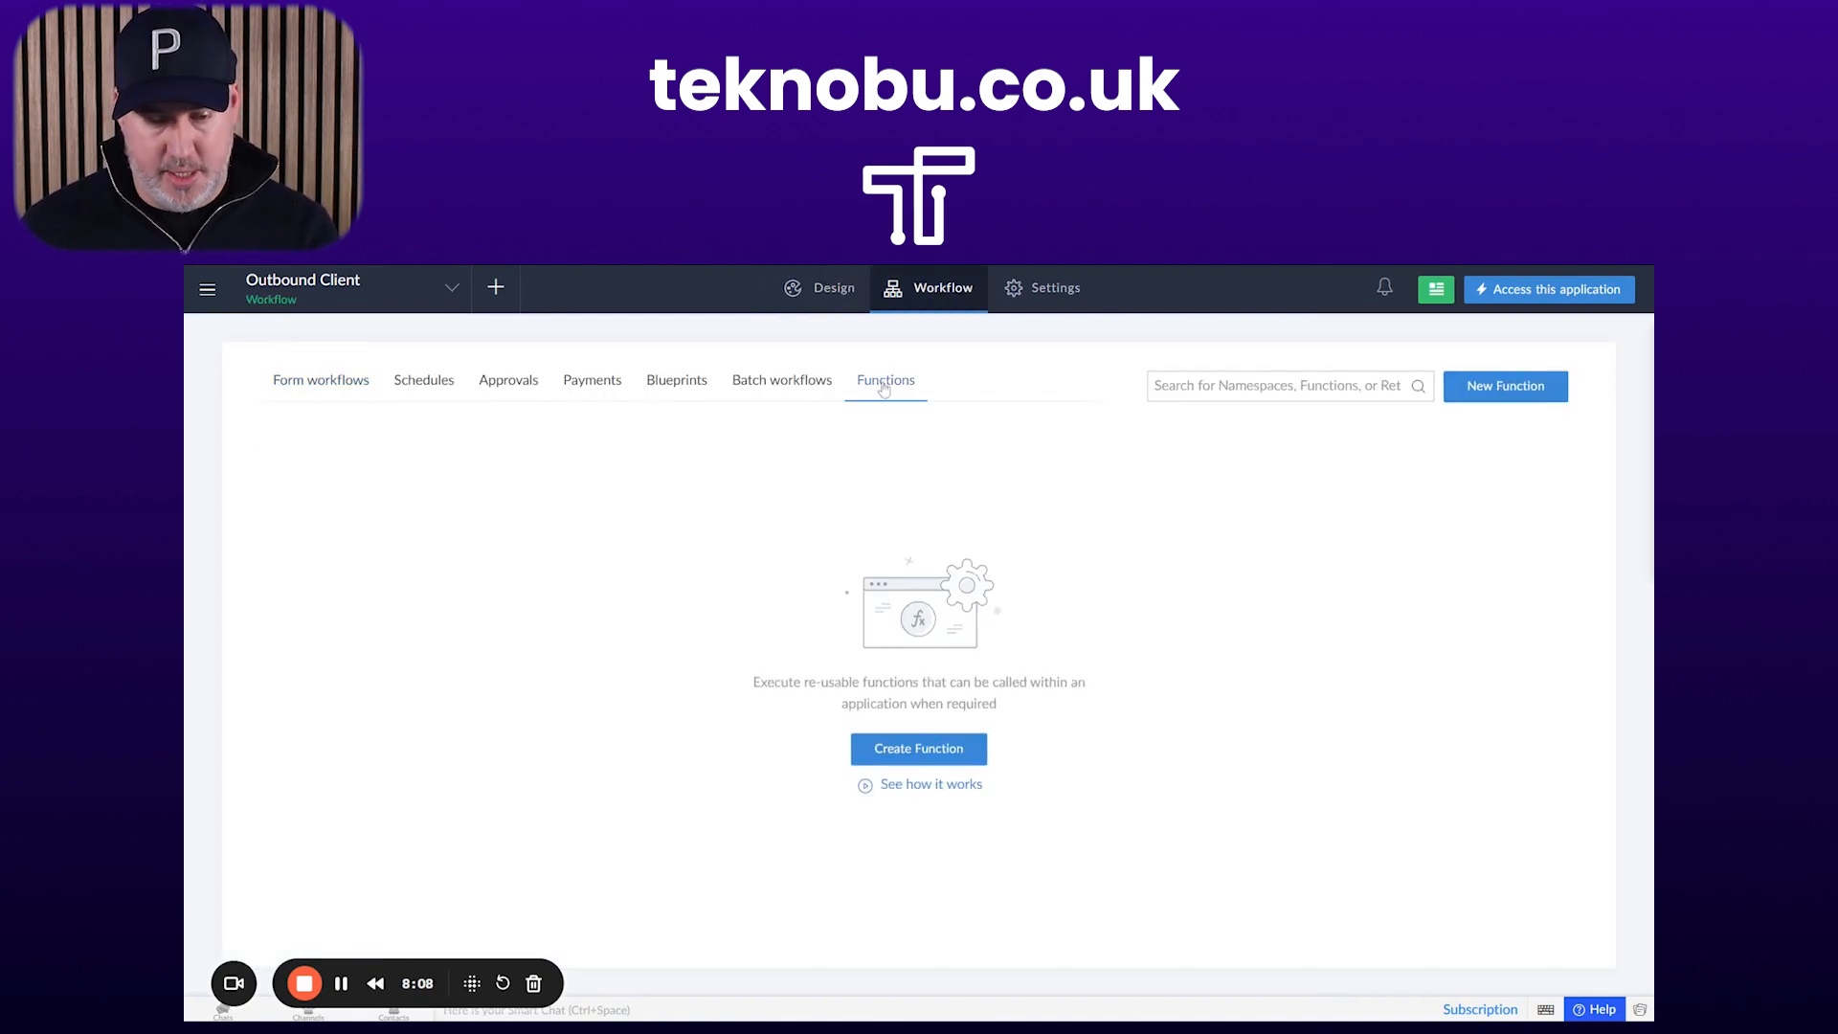
Start a new Deluge function named sendTickettoInbound in the Outbound Client application
click(919, 750)
text(Send)
text(Ticket)
text(A)
key(ctrl+a)
text(sendTicketto)
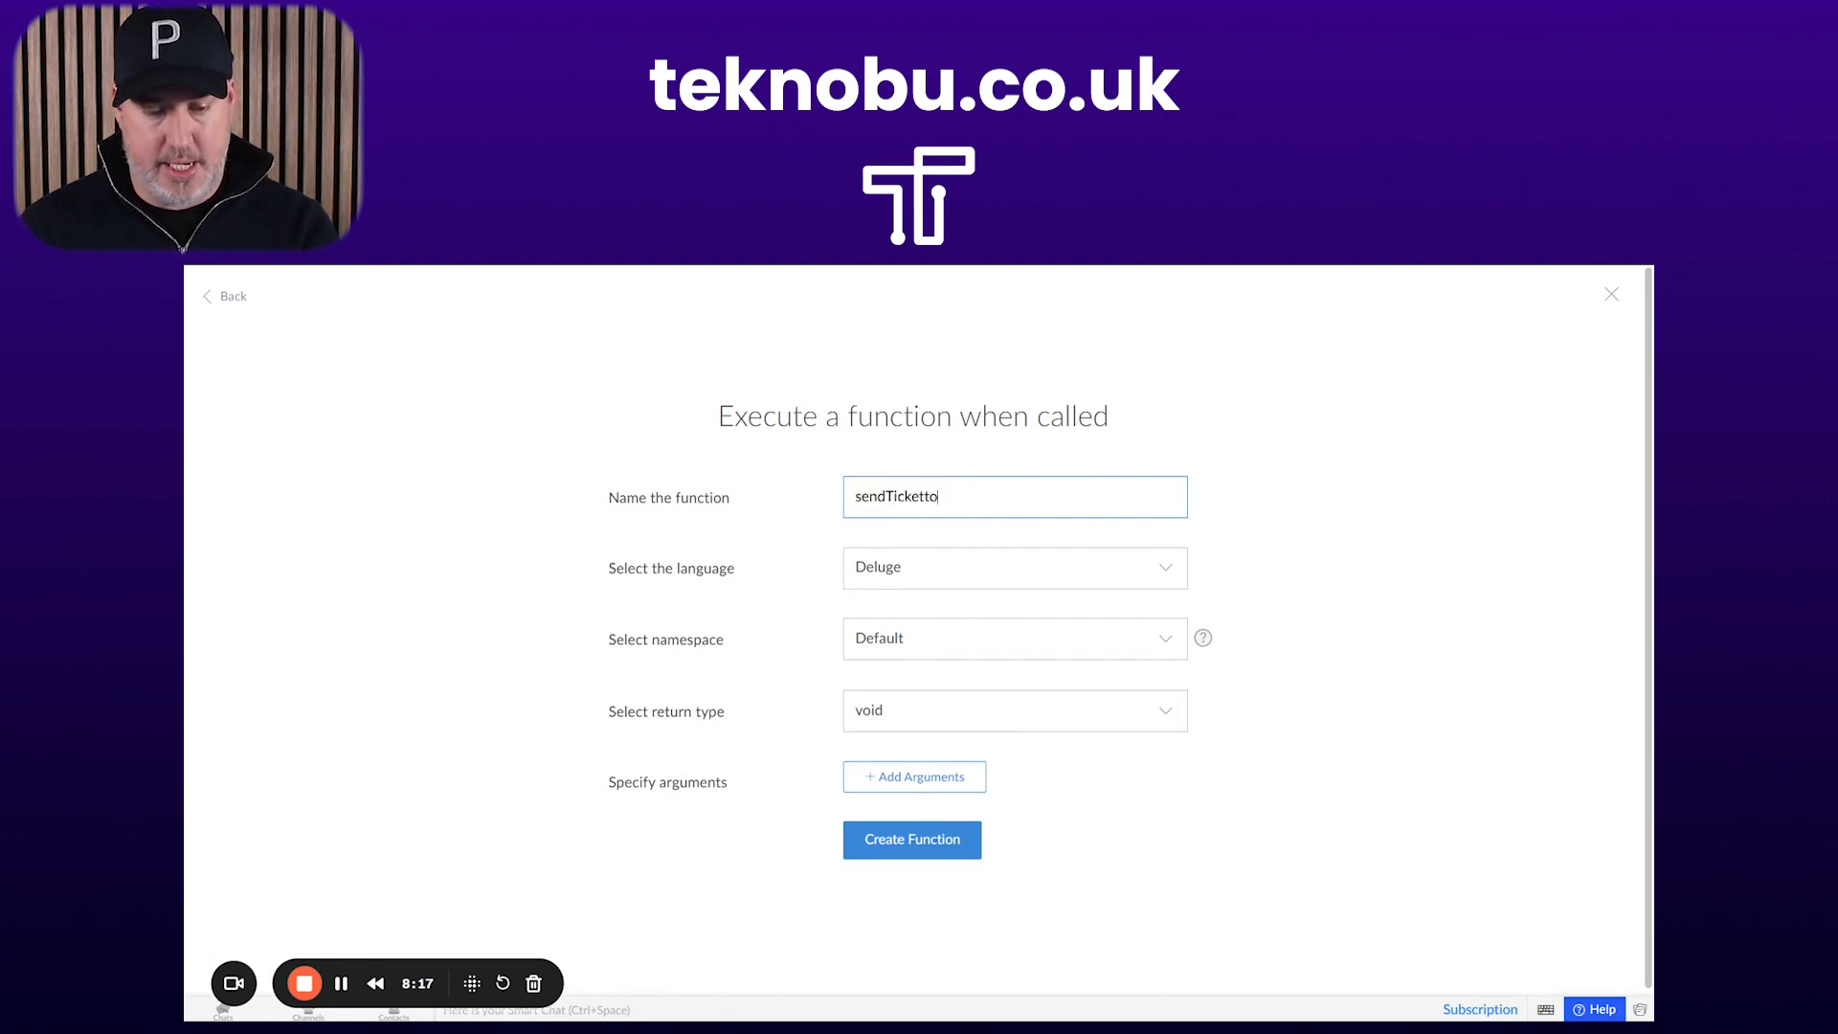
text(Inbound)
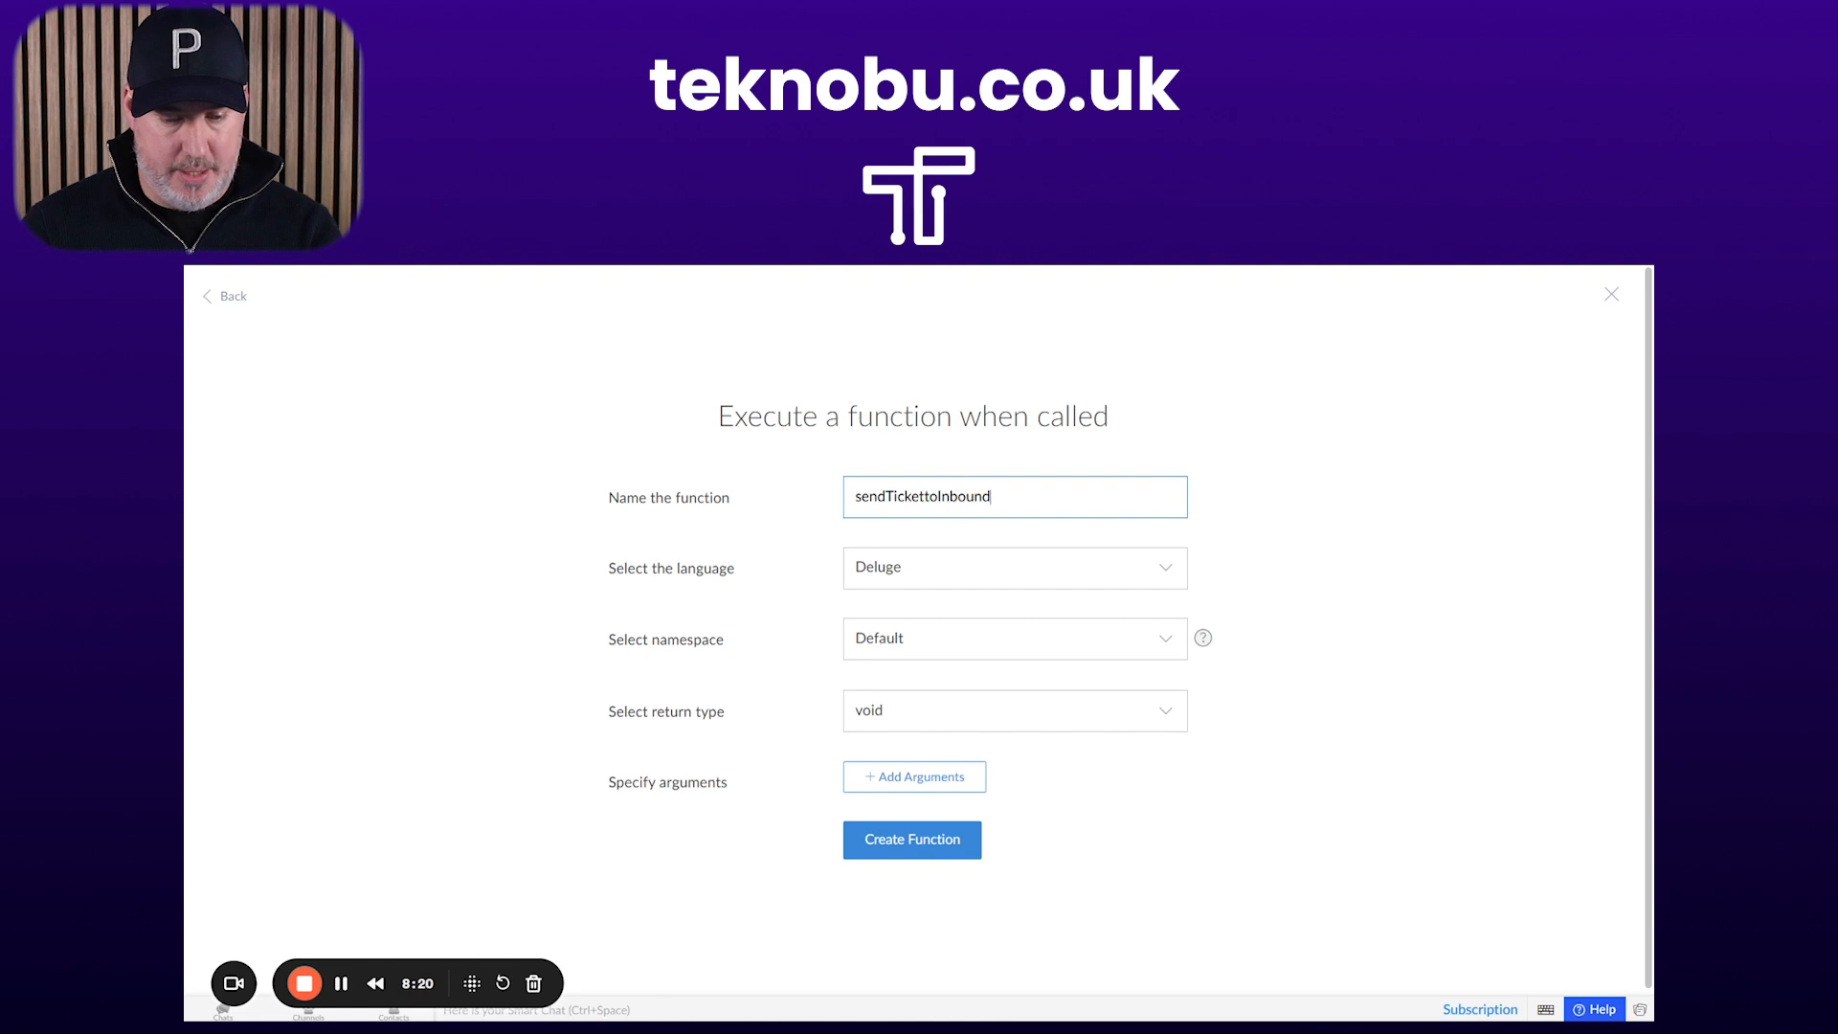
Assign the sendTickettoInbound function to a new namespace called Outbound
click(928, 660)
click(930, 707)
click(931, 717)
text(API)
click(720, 755)
click(959, 714)
key(ctrl+a)
text(Outbound)
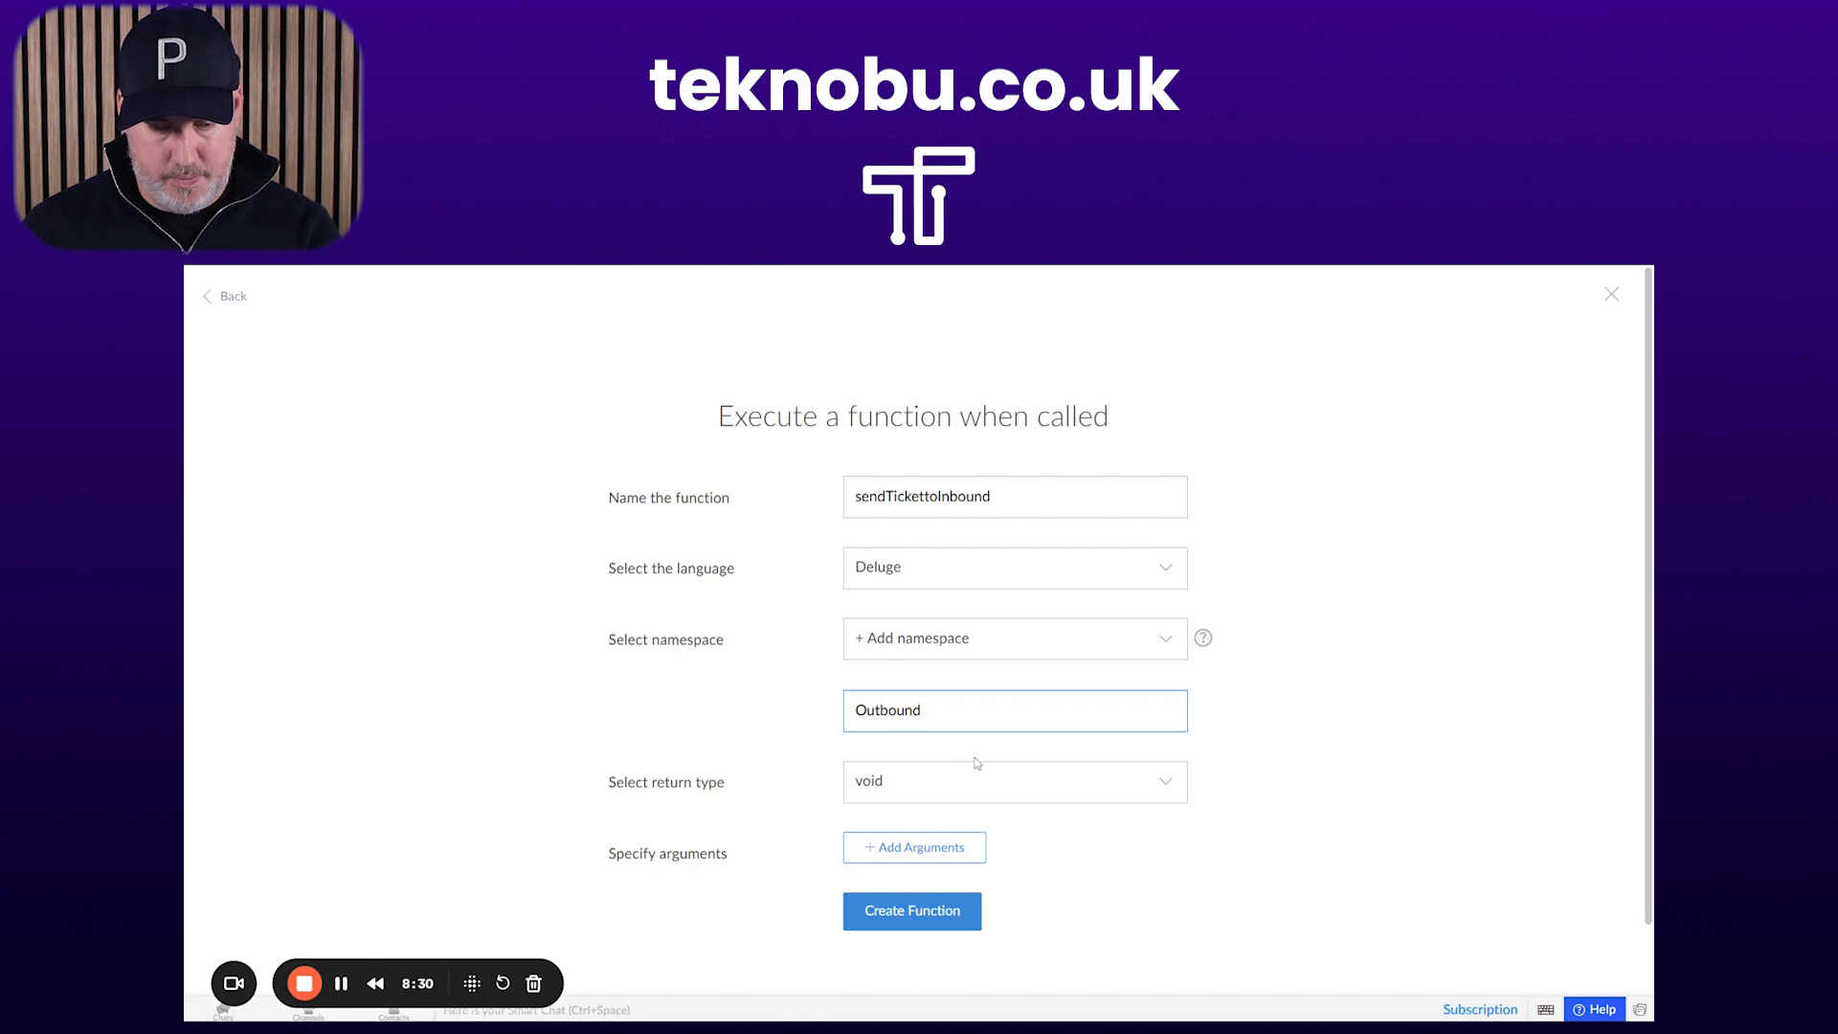
Add an int argument named data to the sendTickettoInbound function and create the function
scroll(967, 802, down, 1)
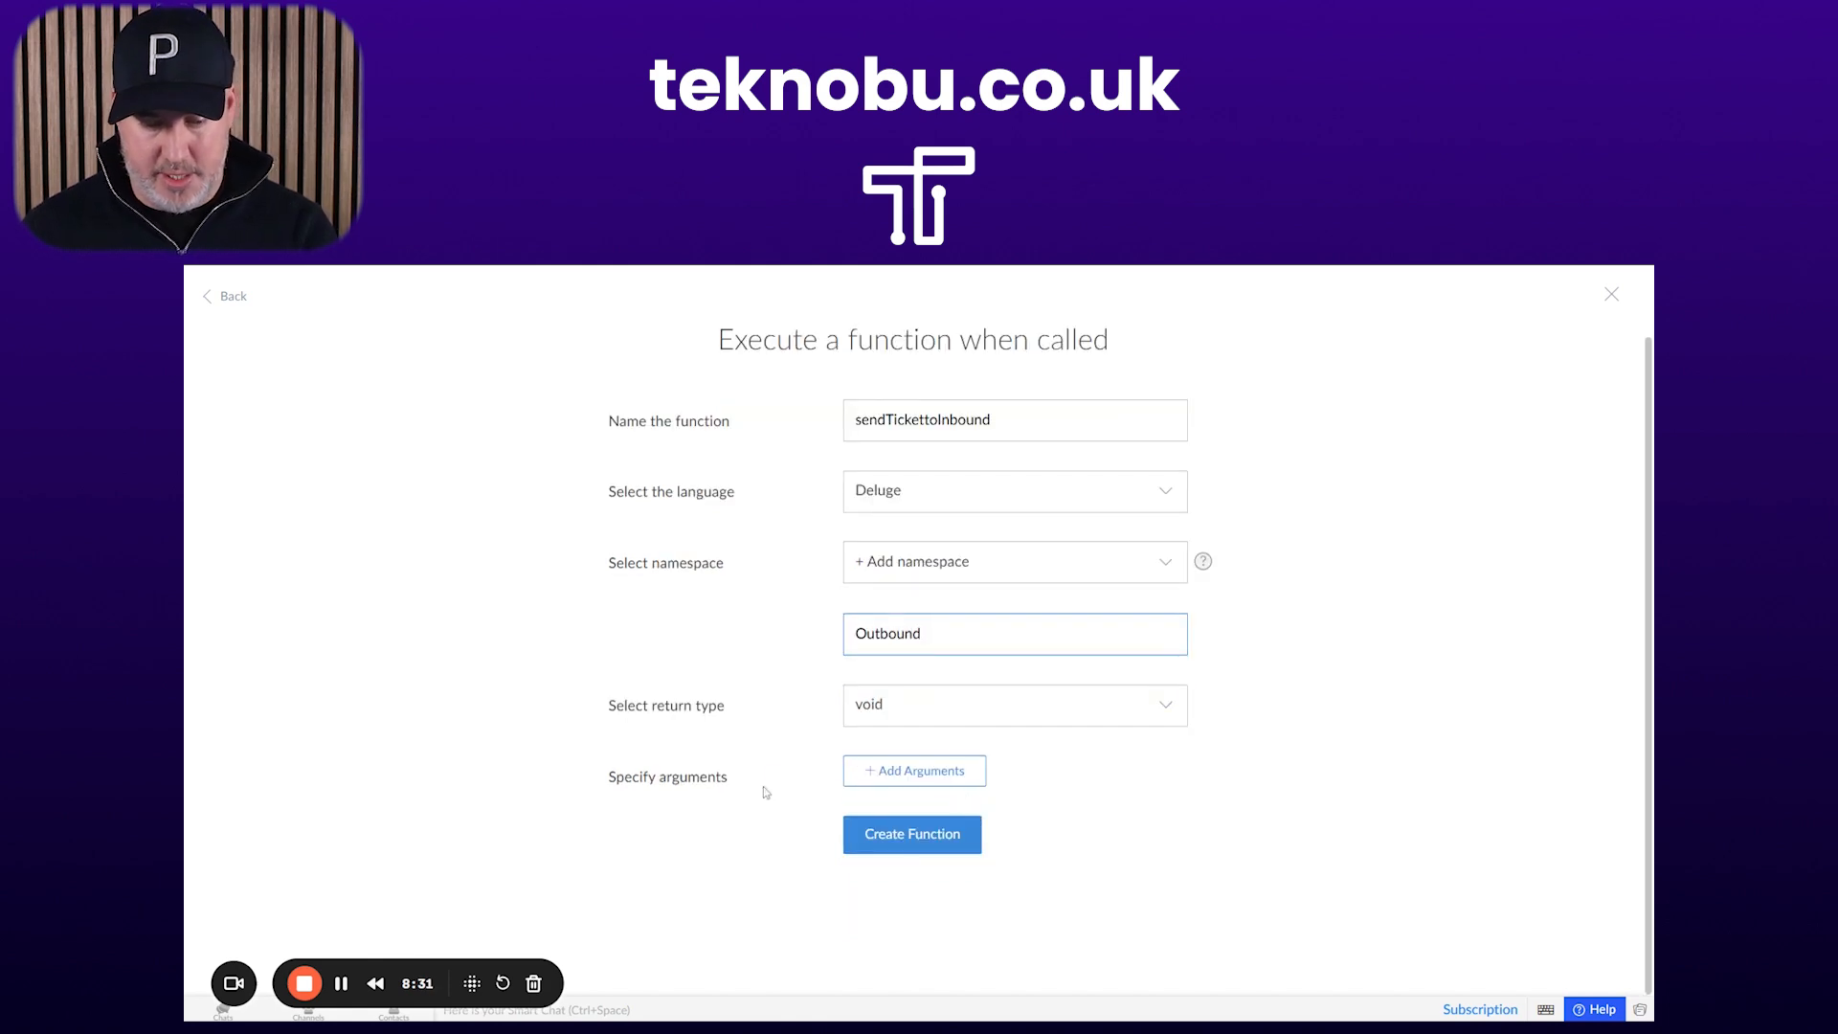
click(894, 778)
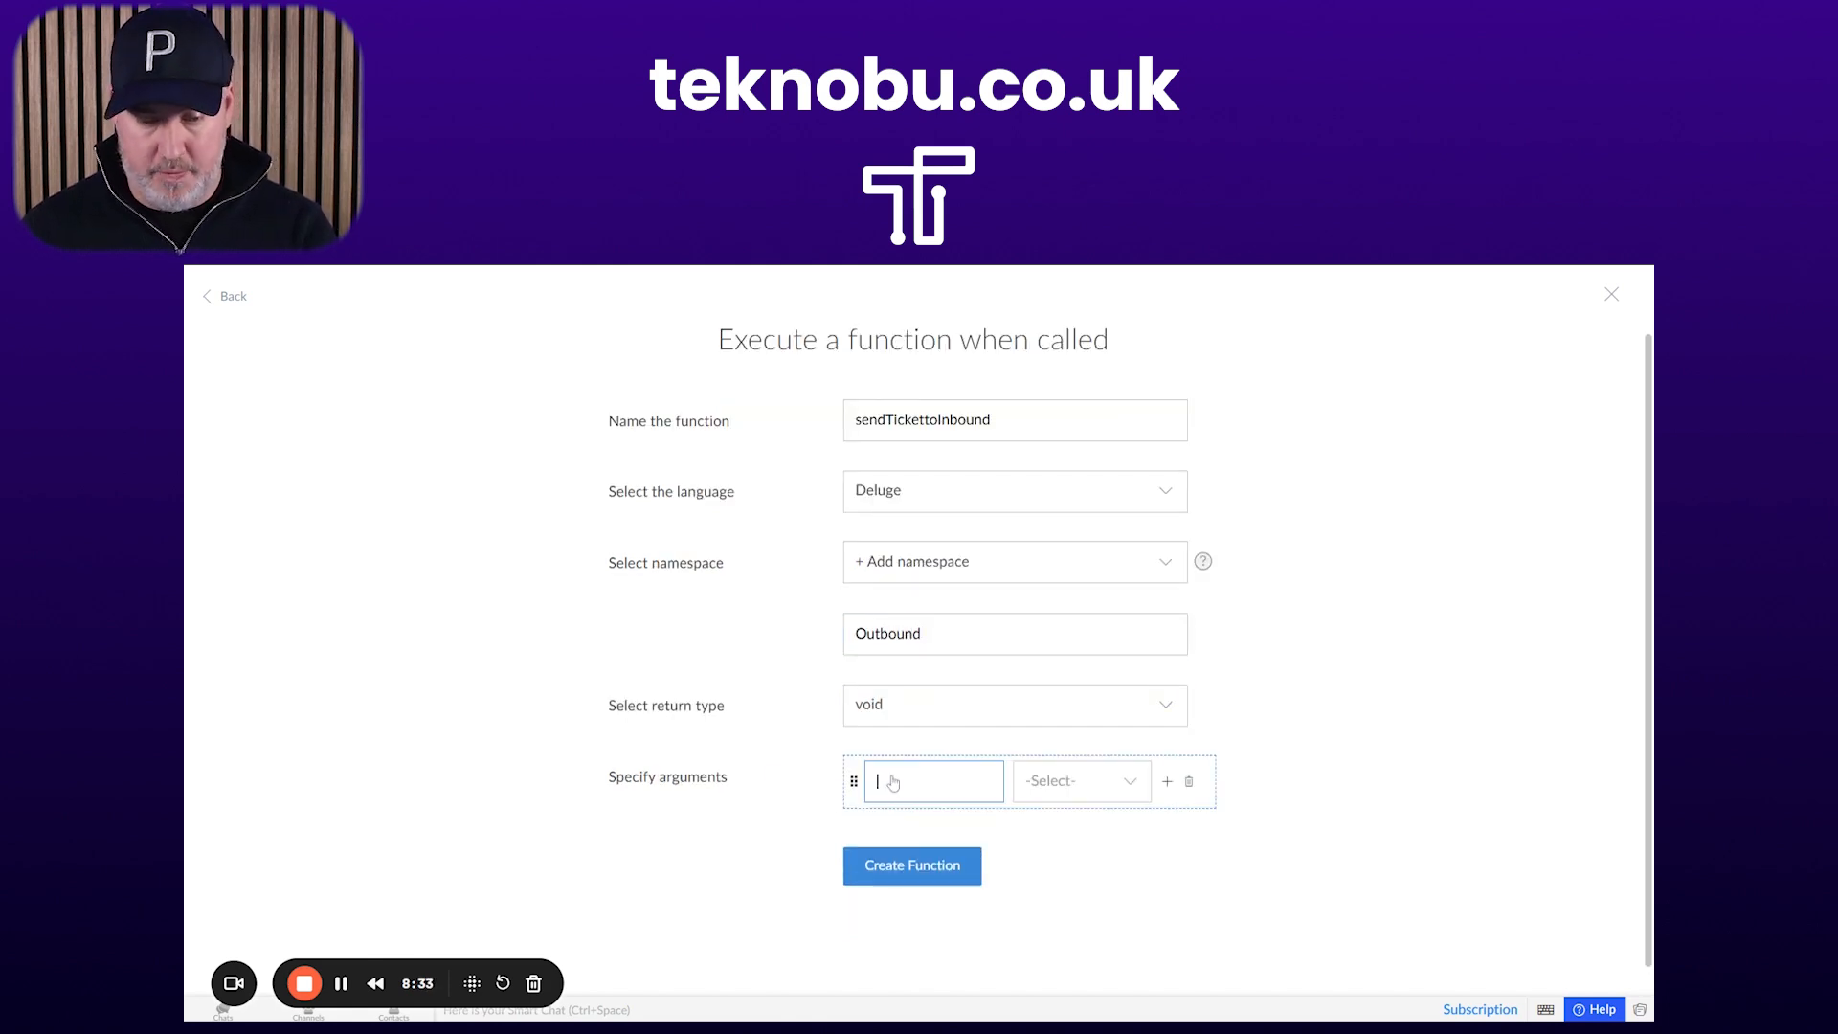
text(data)
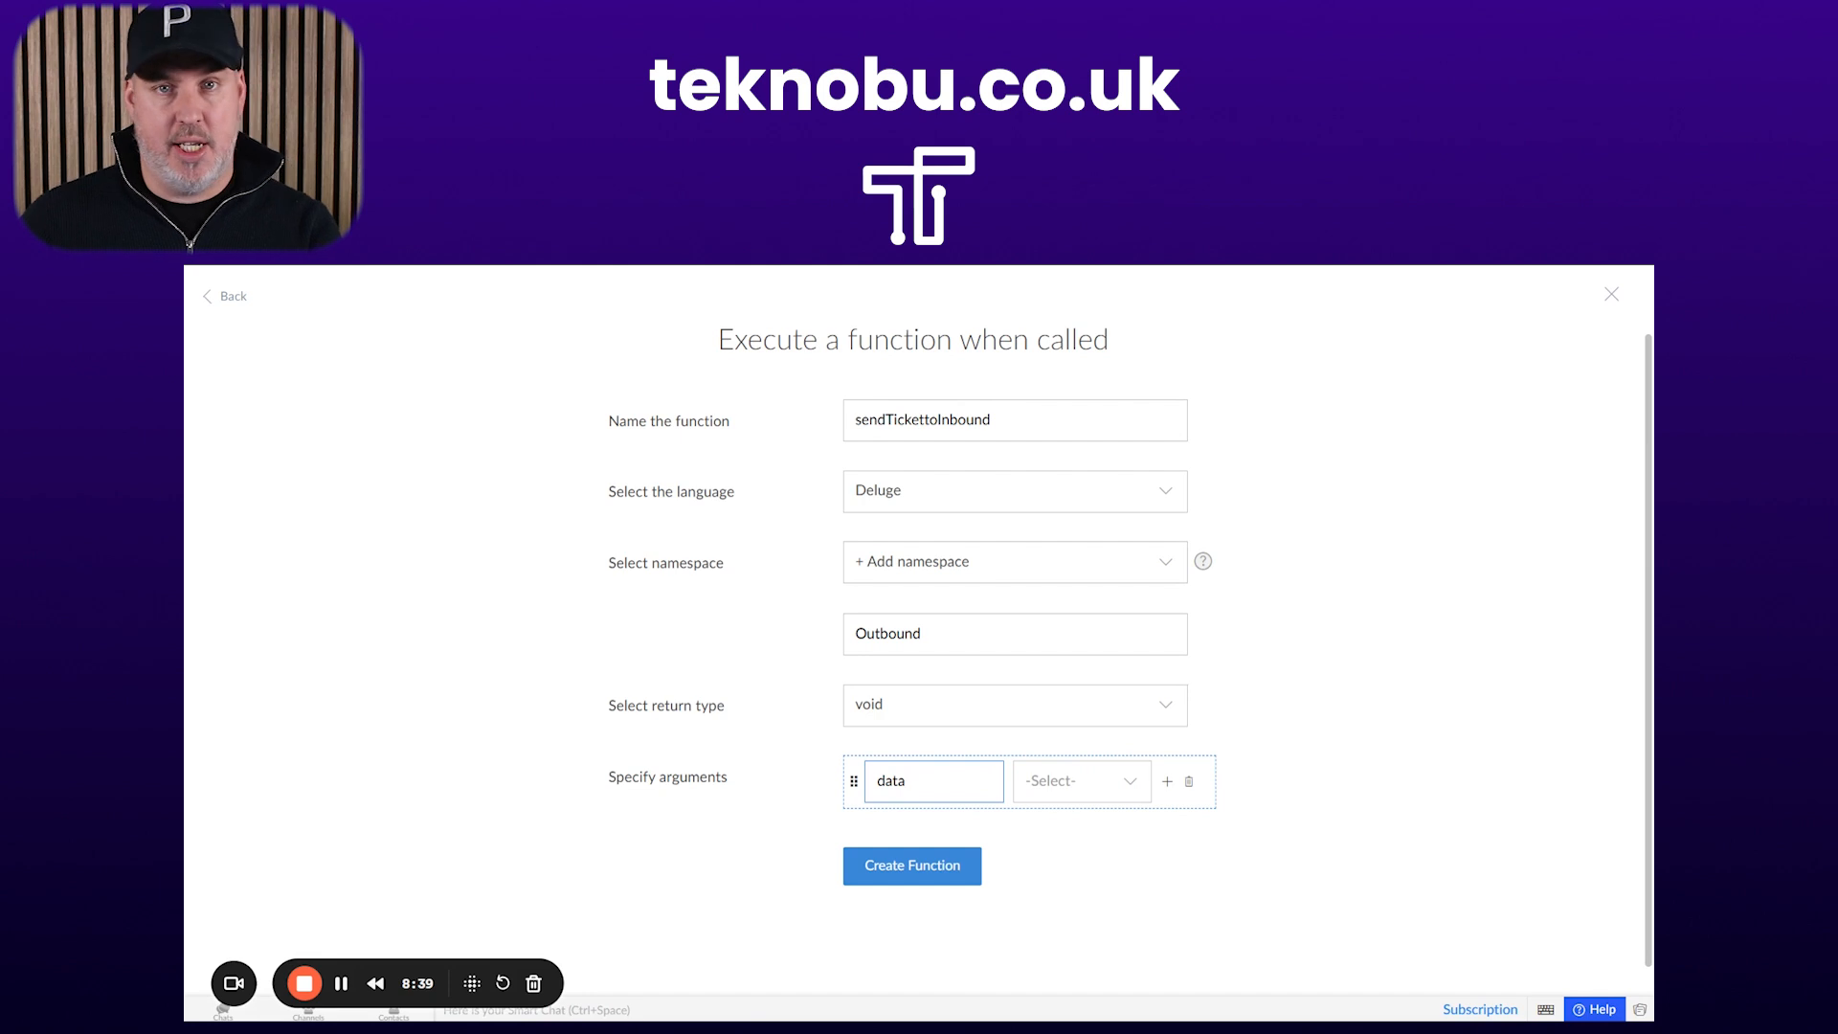
click(1078, 788)
text(int)
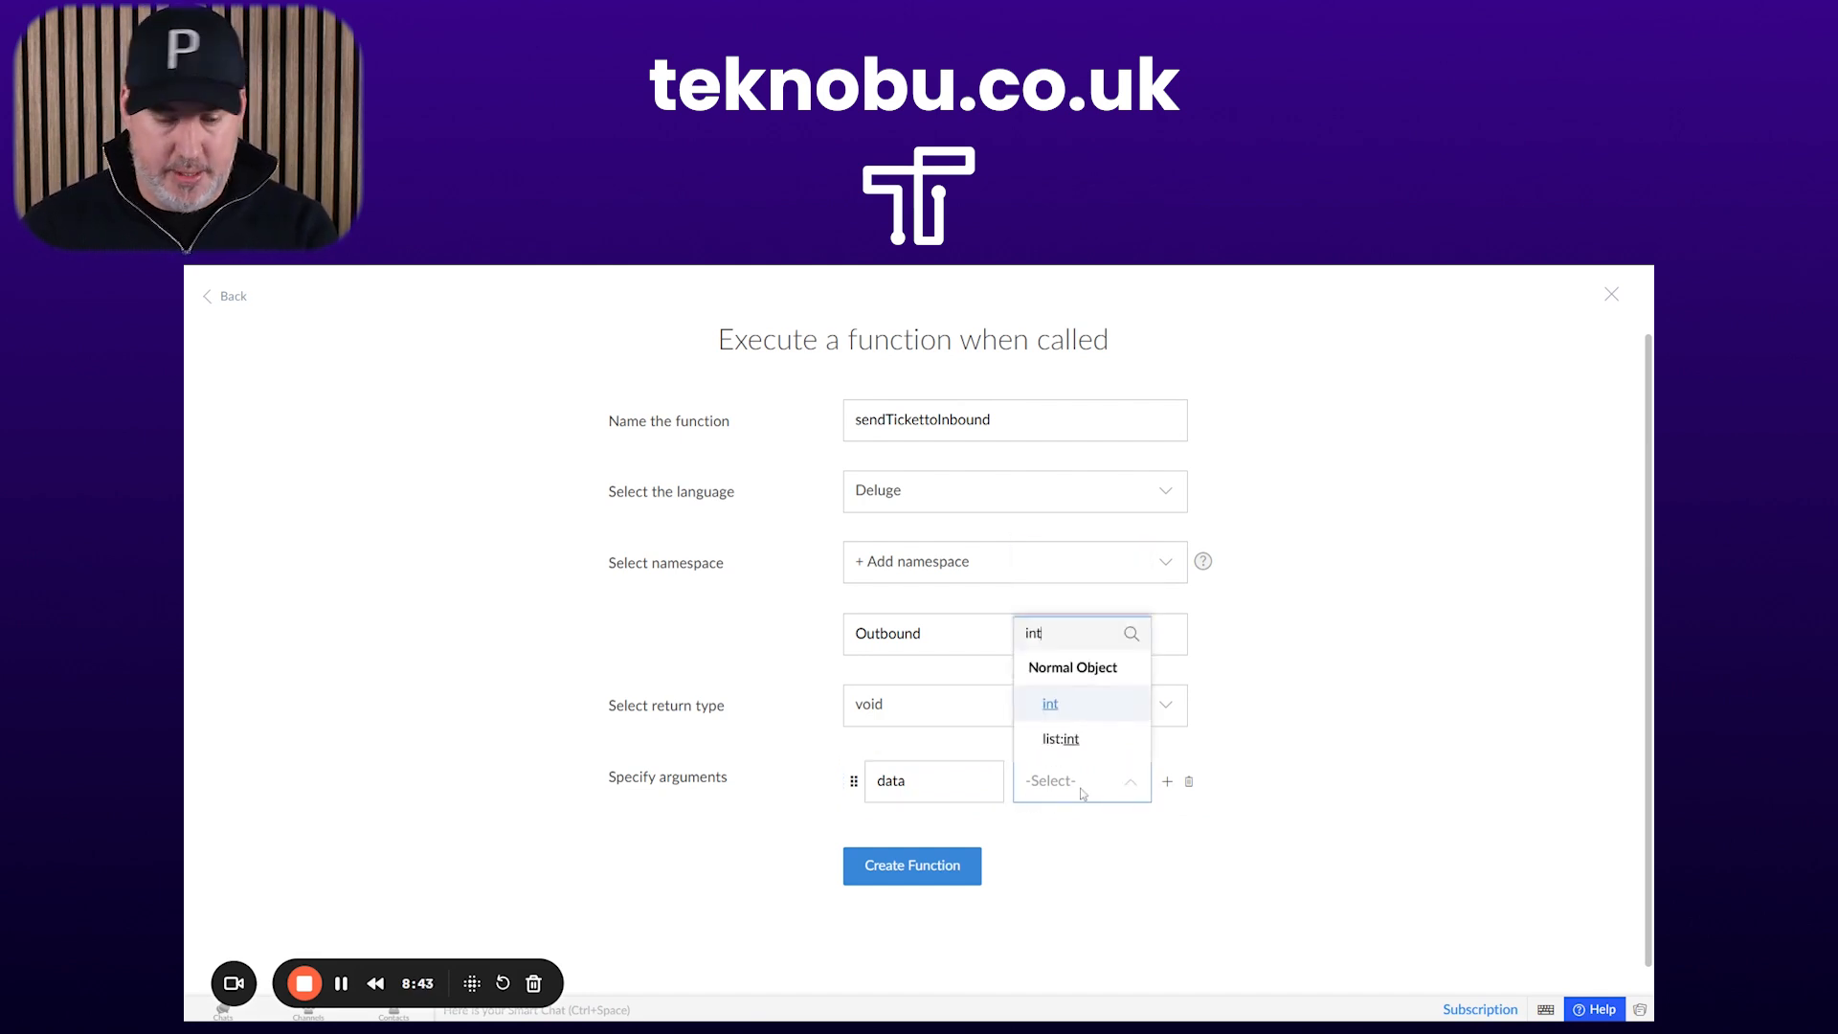
click(1108, 713)
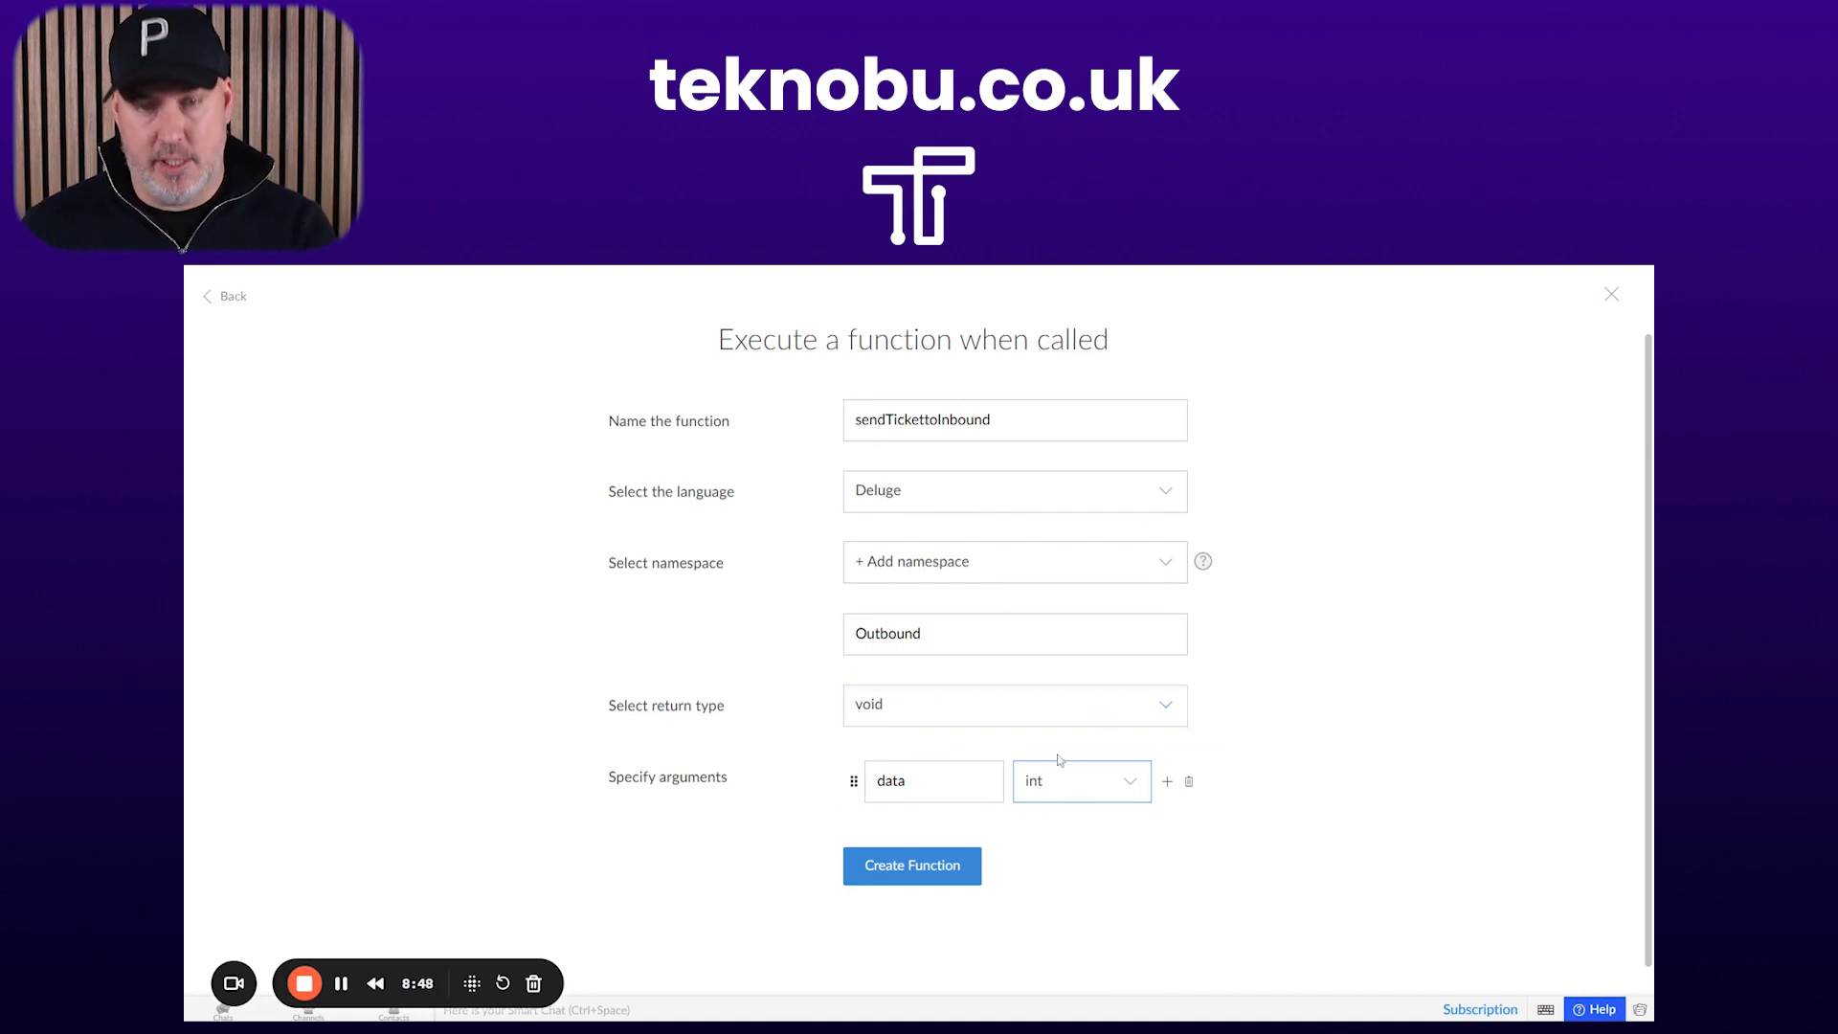
click(910, 868)
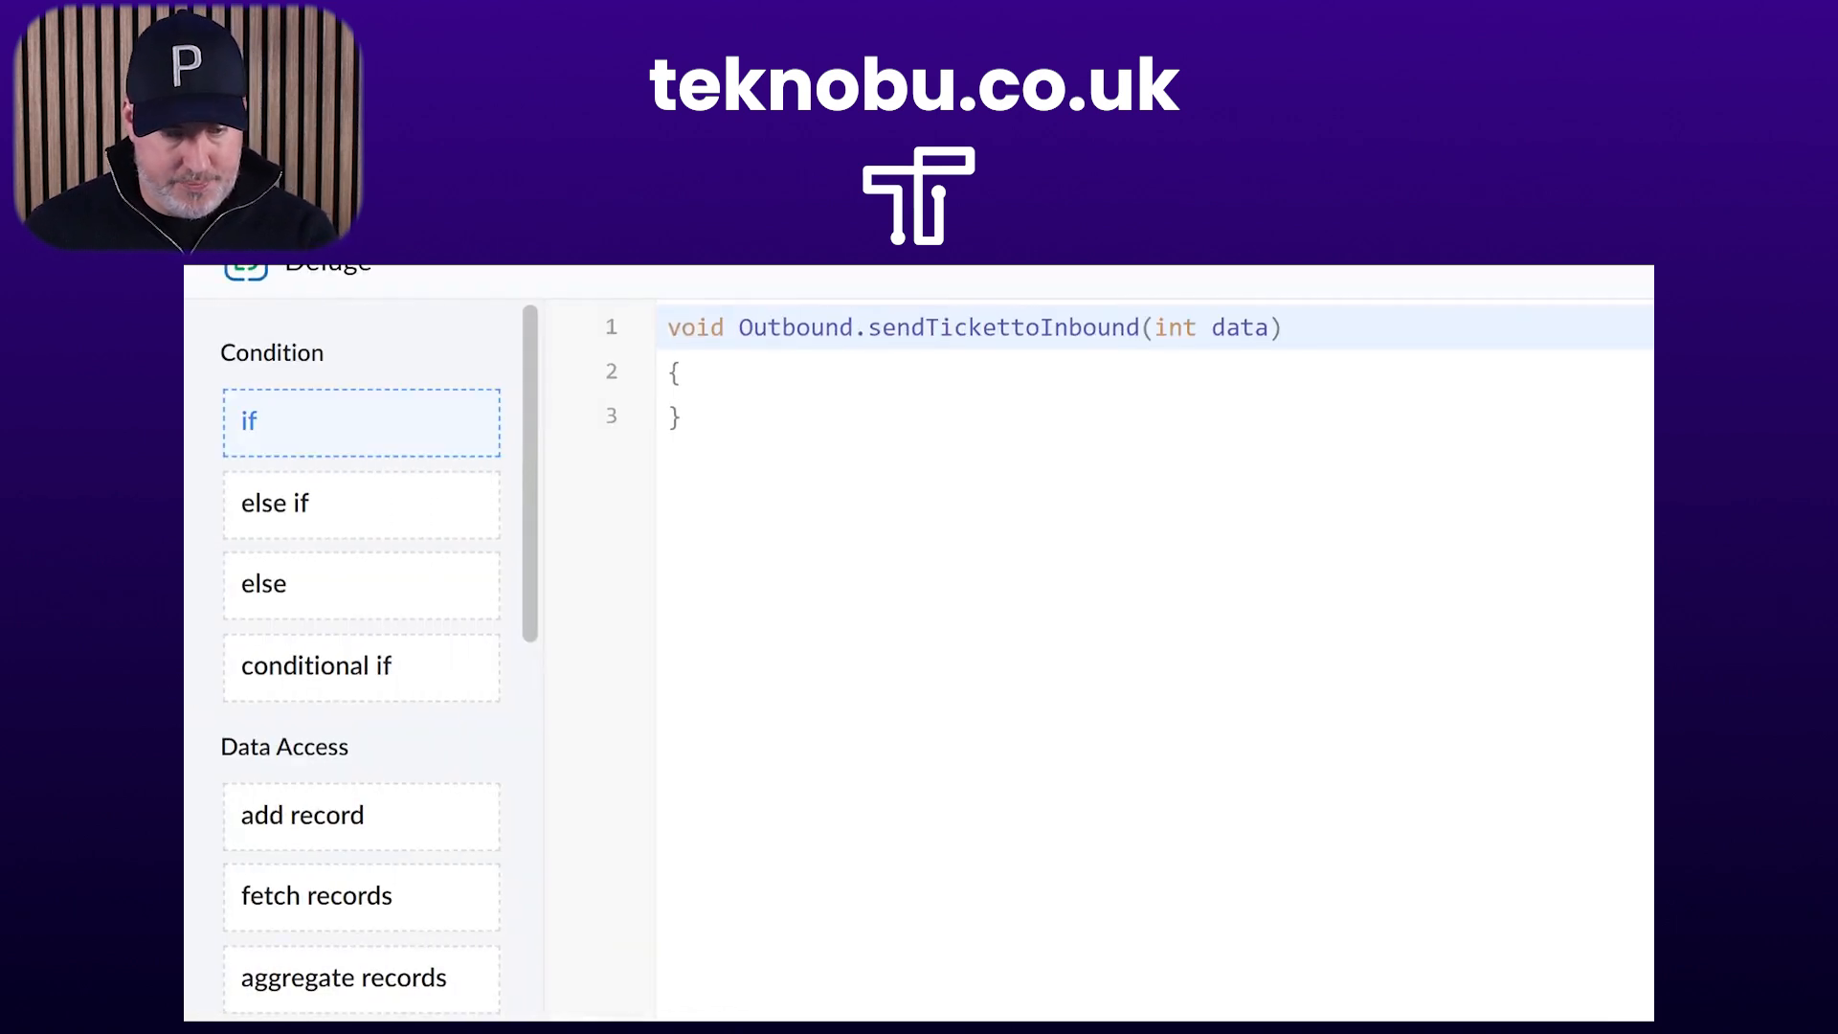
Add the comment //FetchRecord as the first line inside the function body
click(682, 372)
key(Return)
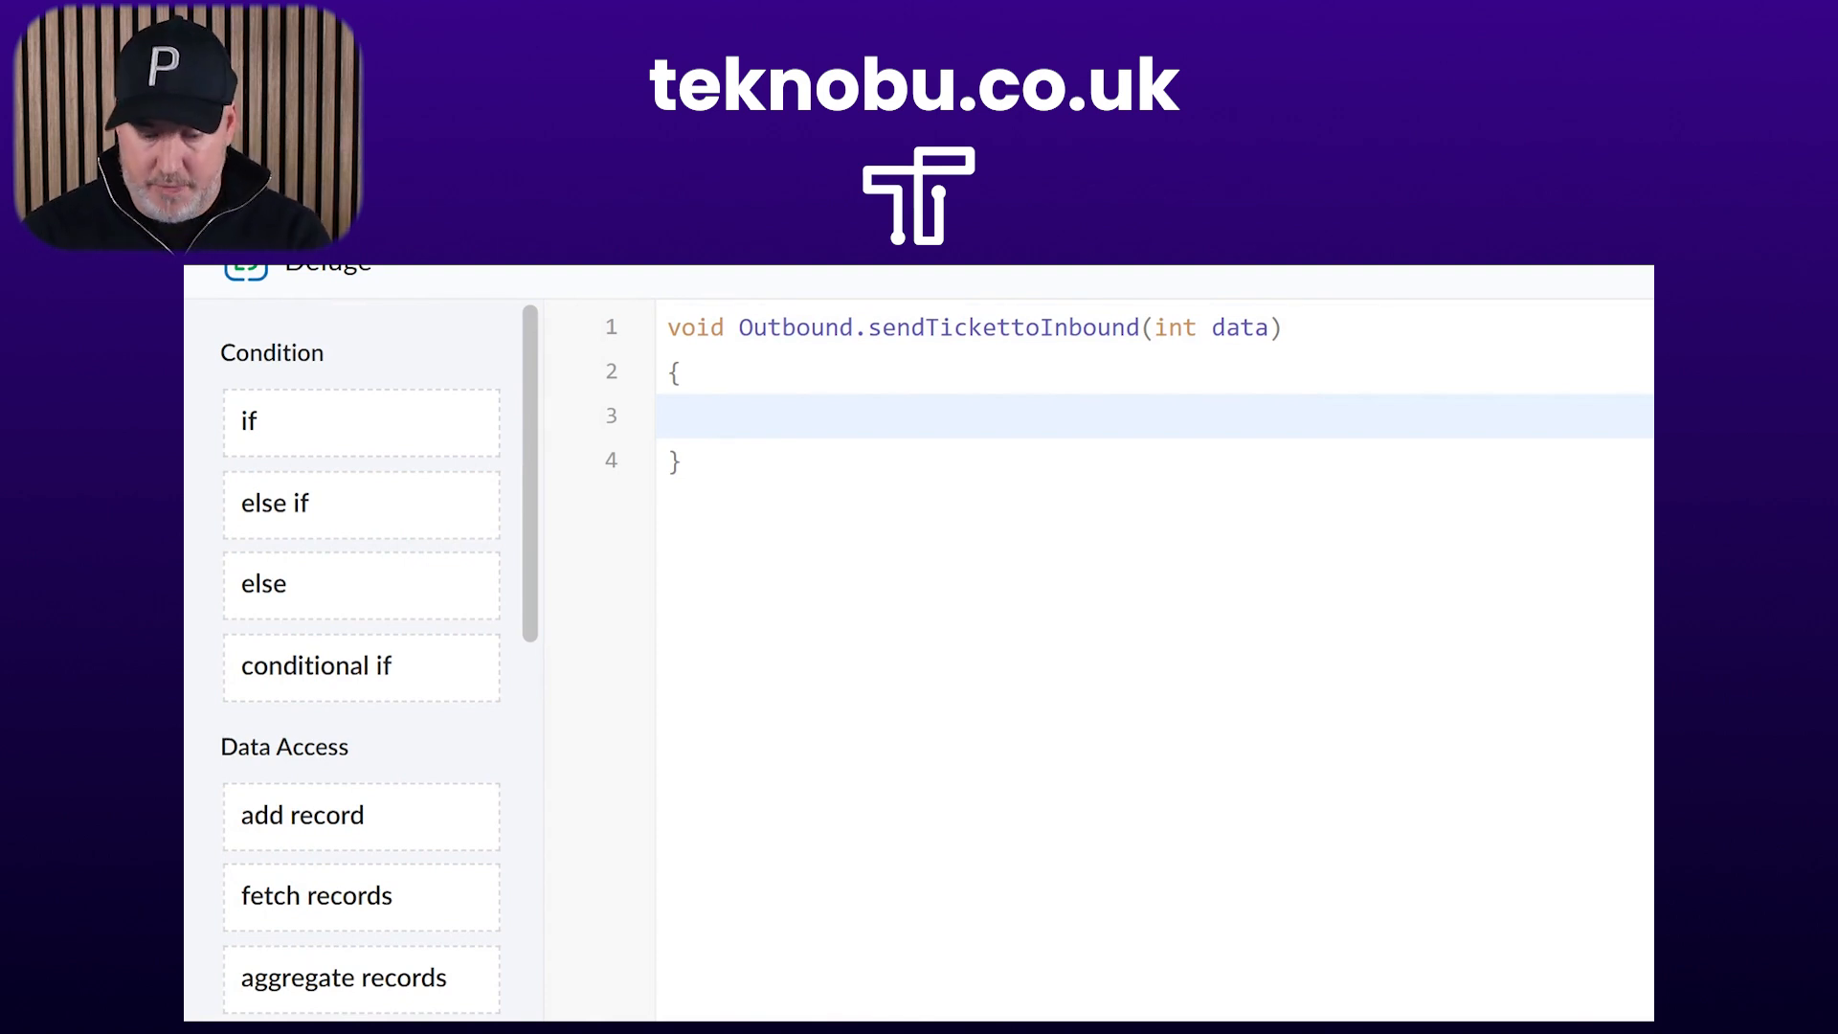
text(//)
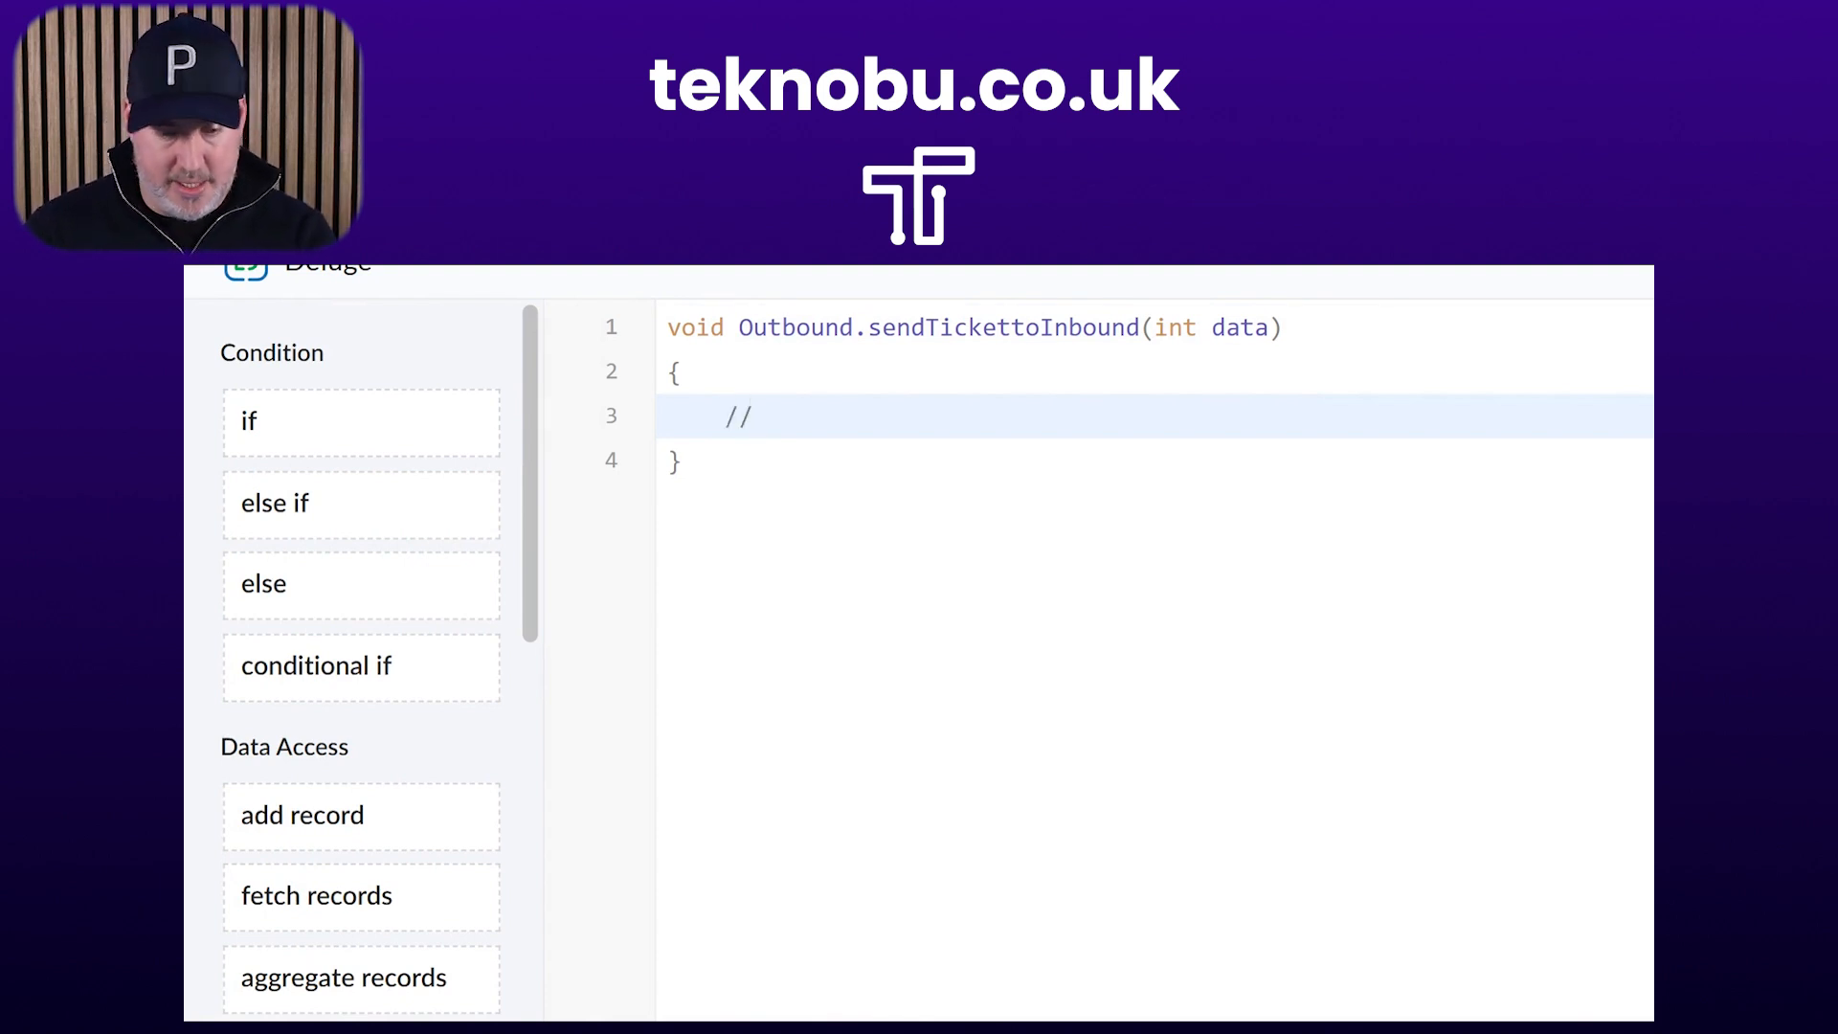
text(FetchRecord)
key(Return)
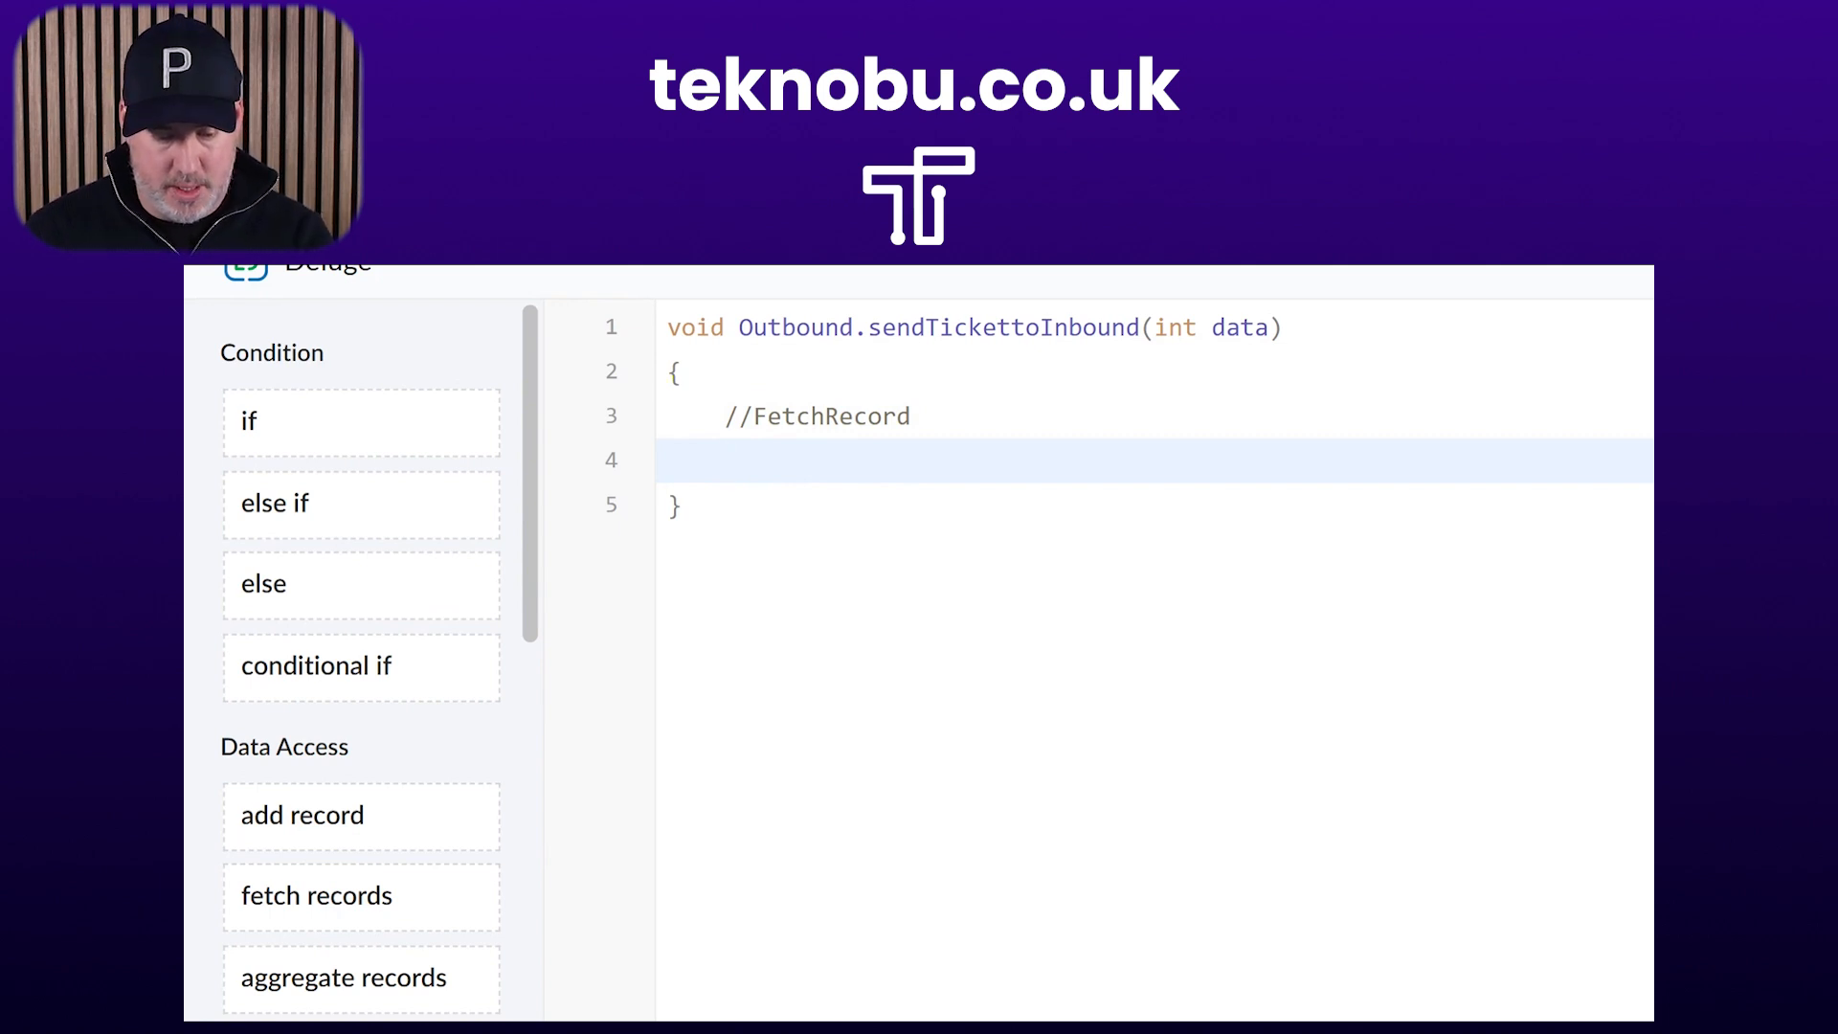
Below the comment, fetch the matching Support record with the statement ticketDetails = Support[ID = data];
text(ti)
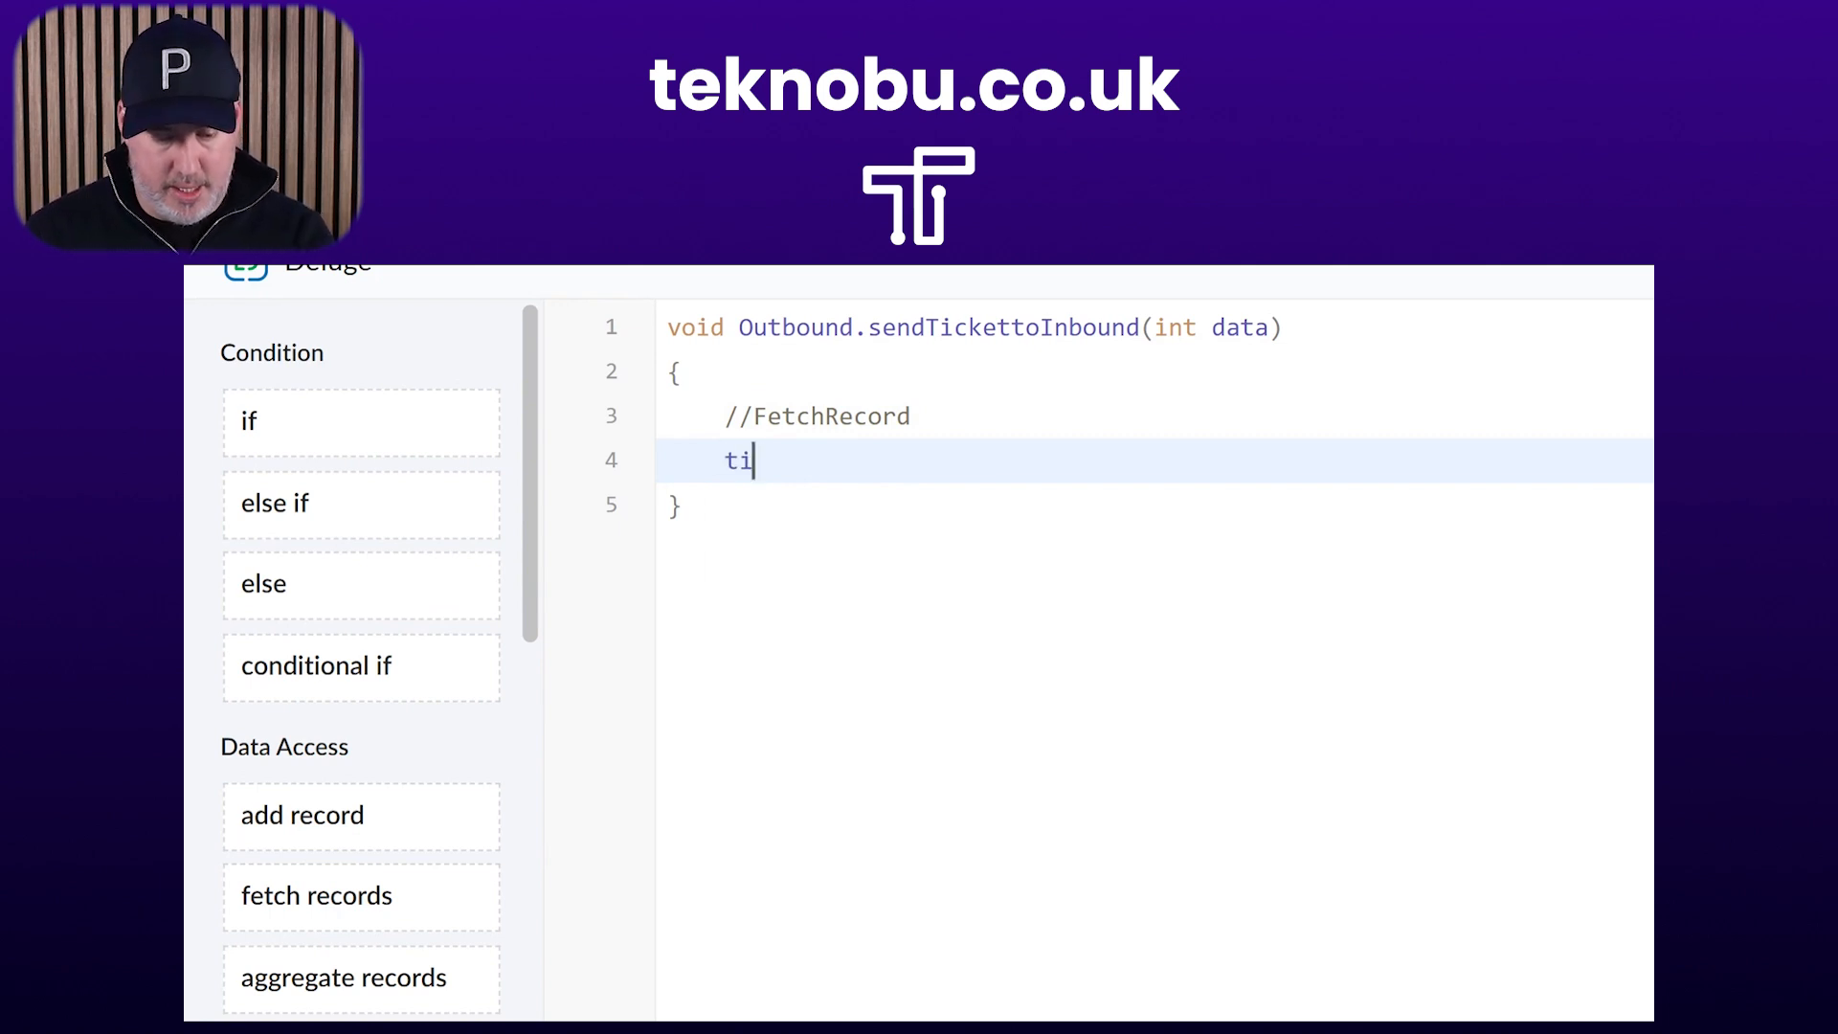
text(cketDetails = T)
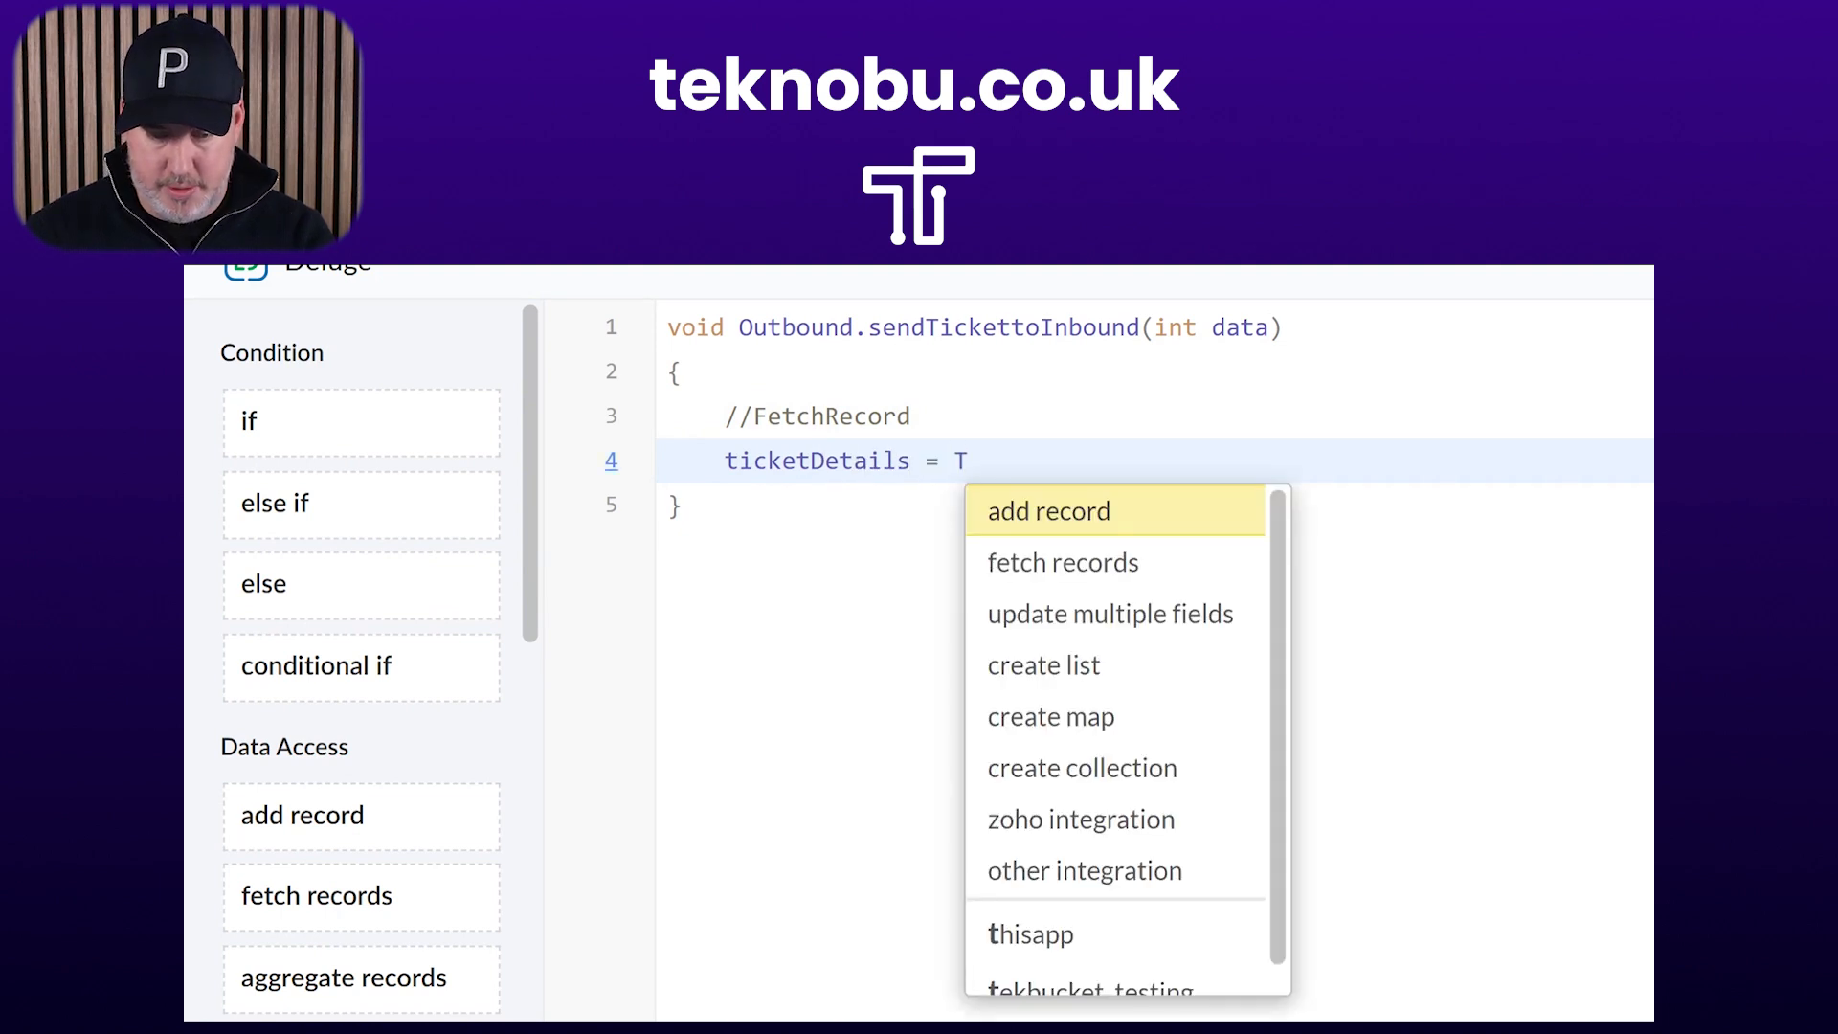
key(BackSpace)
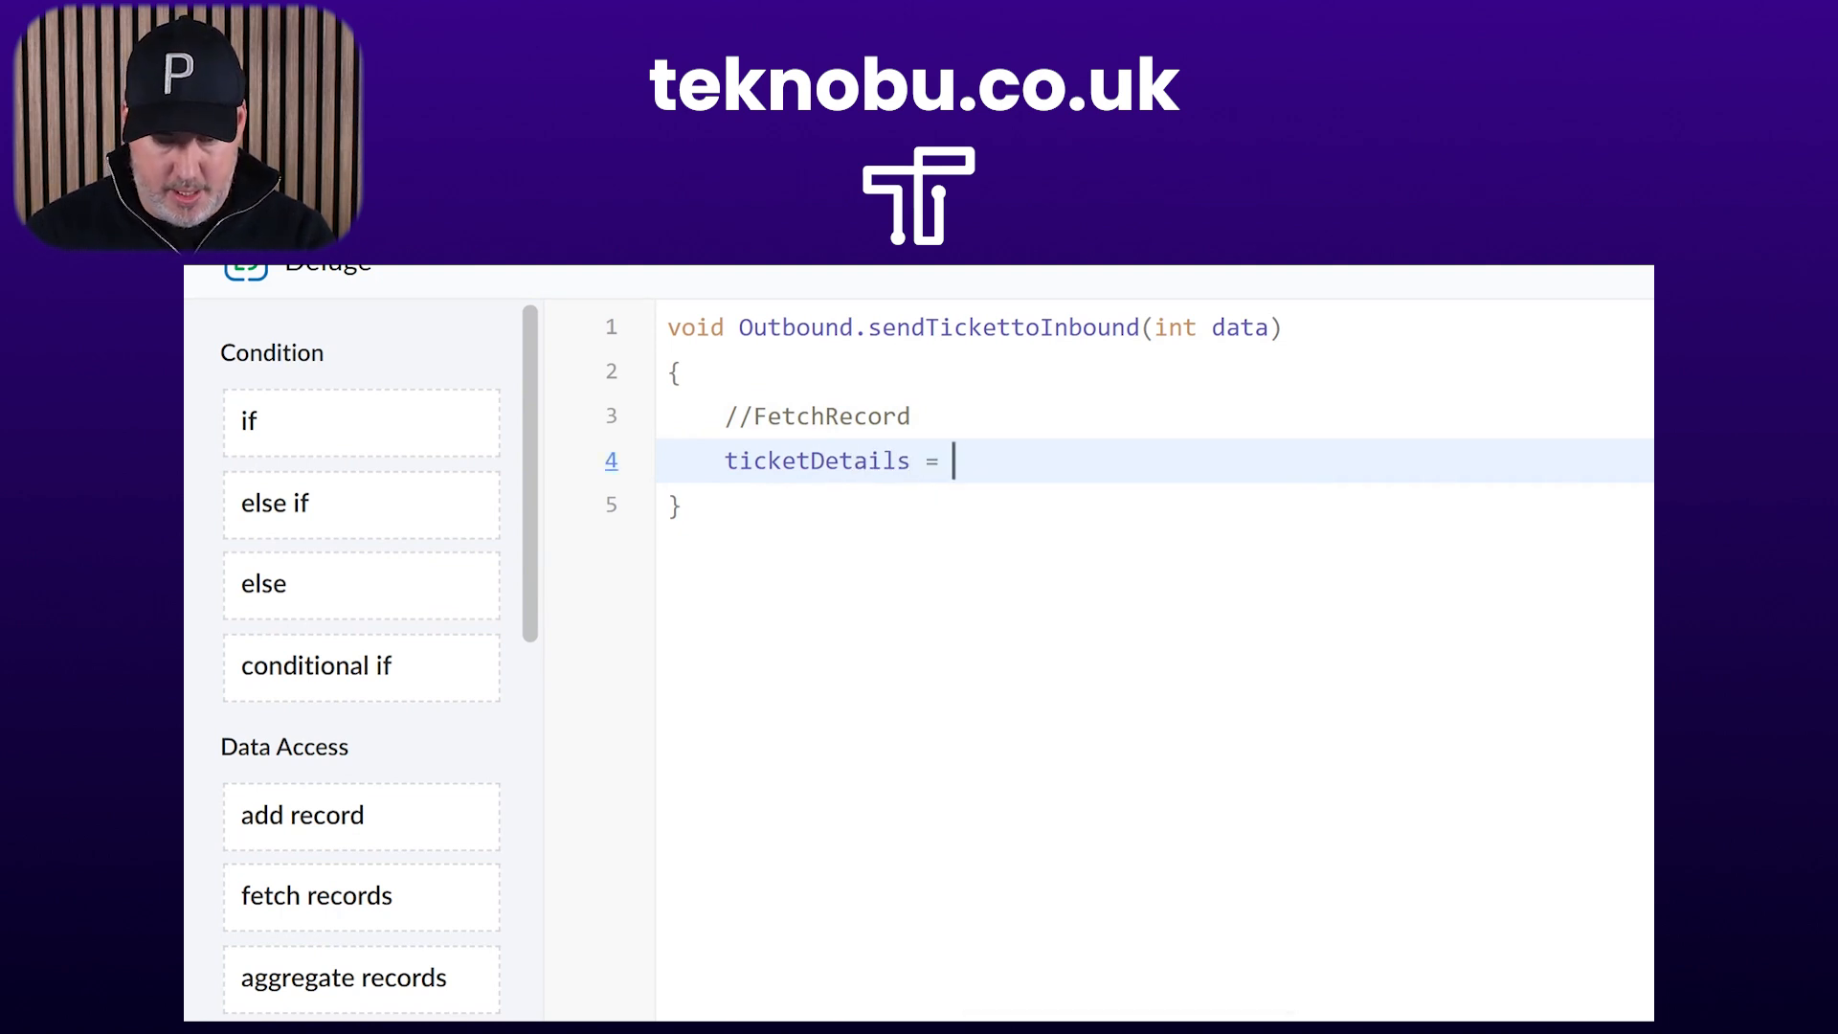
text(S)
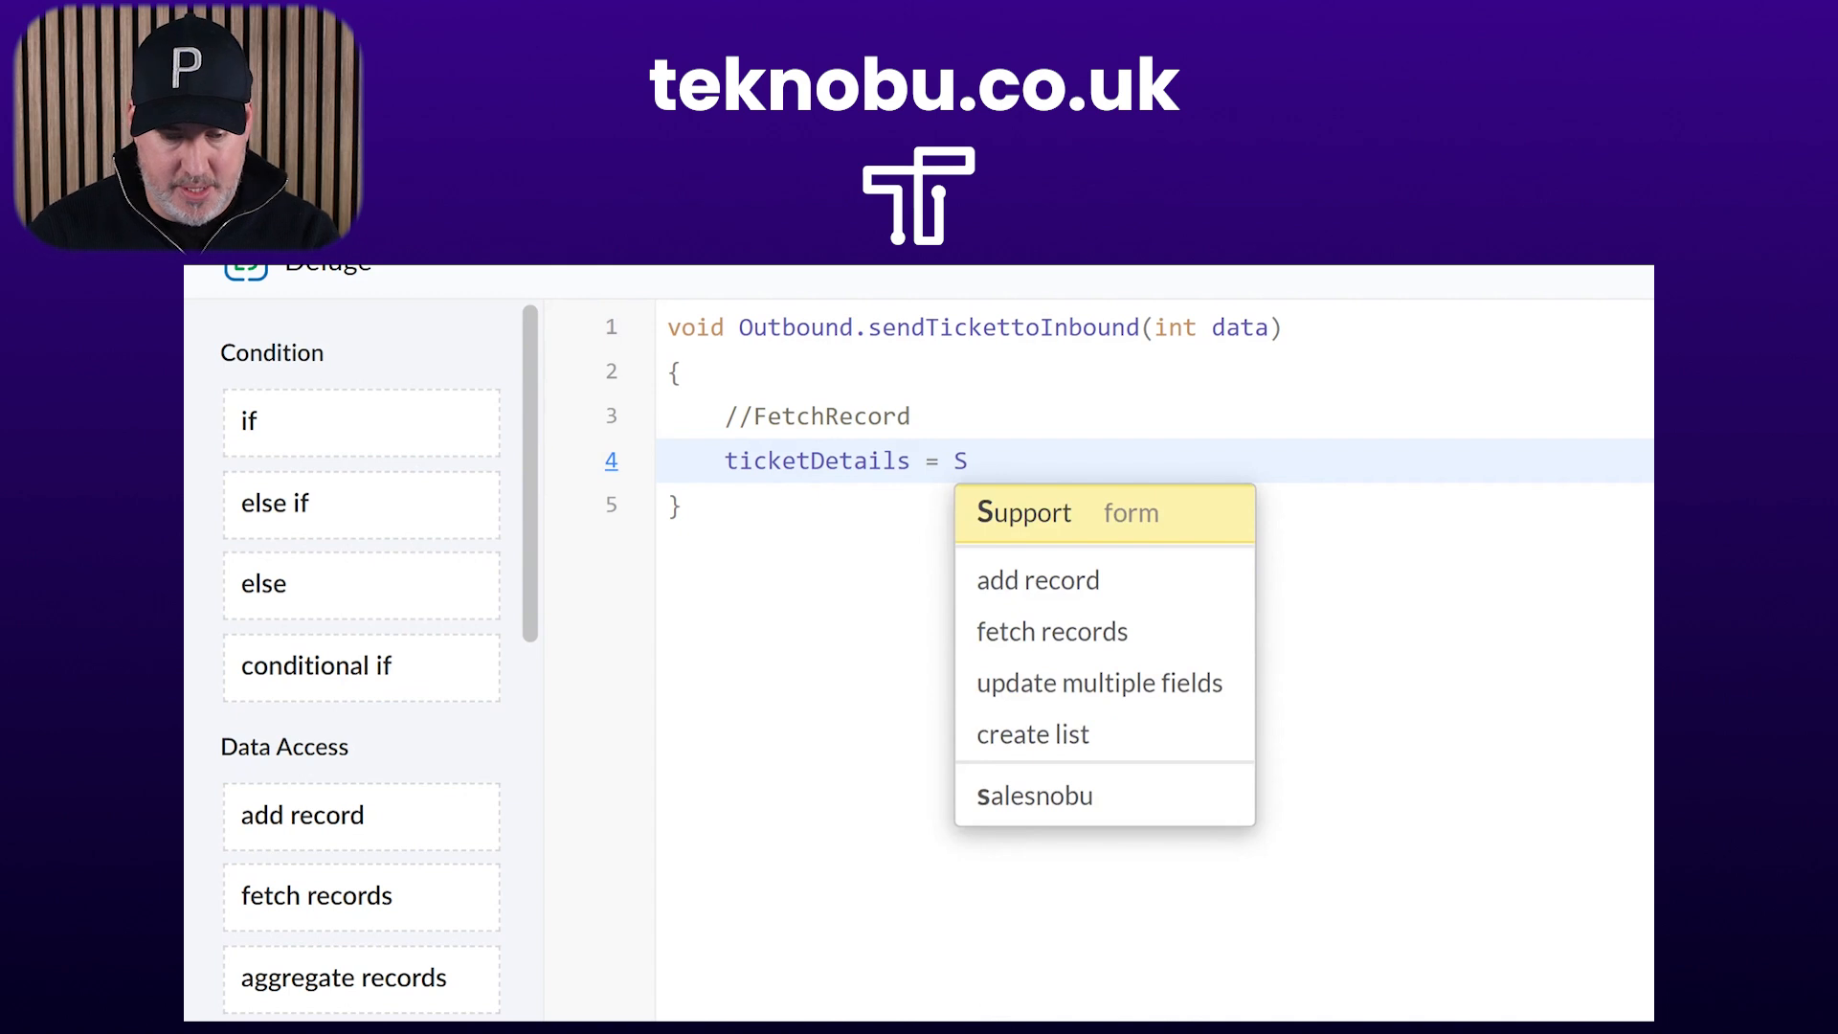
key(Return)
text([ID = data)
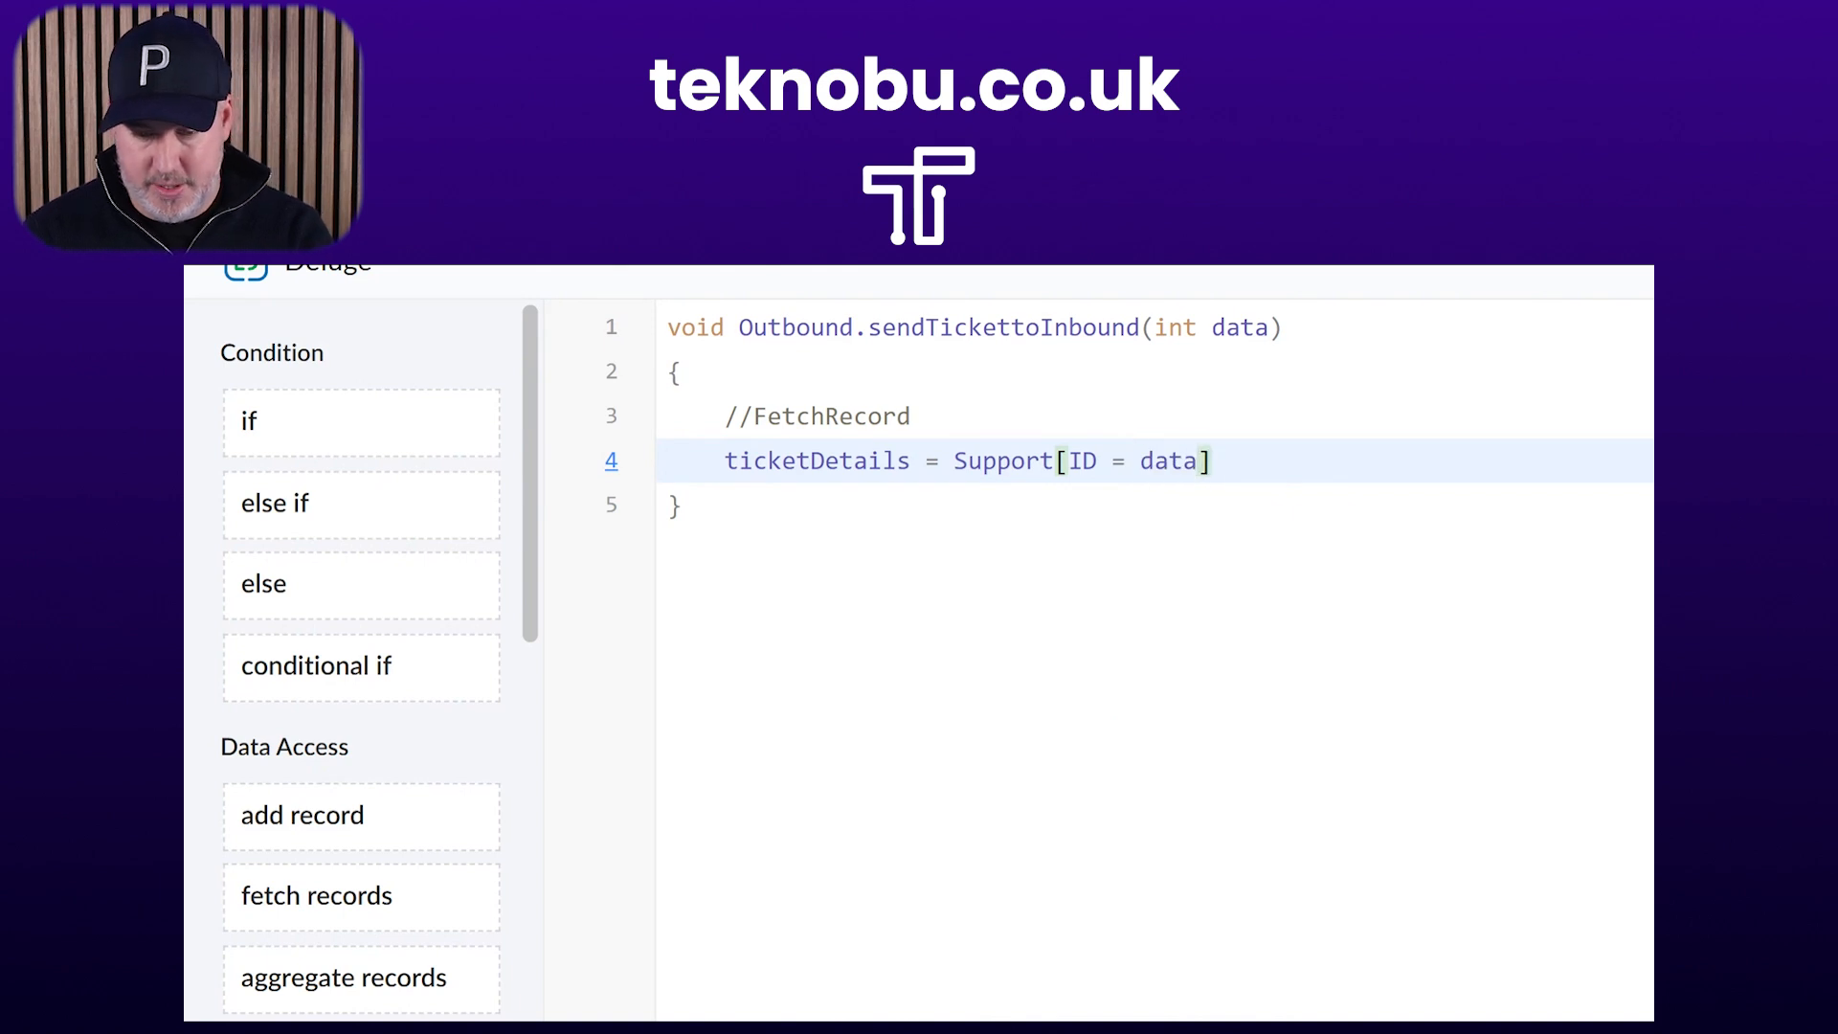
key(End)
text(;)
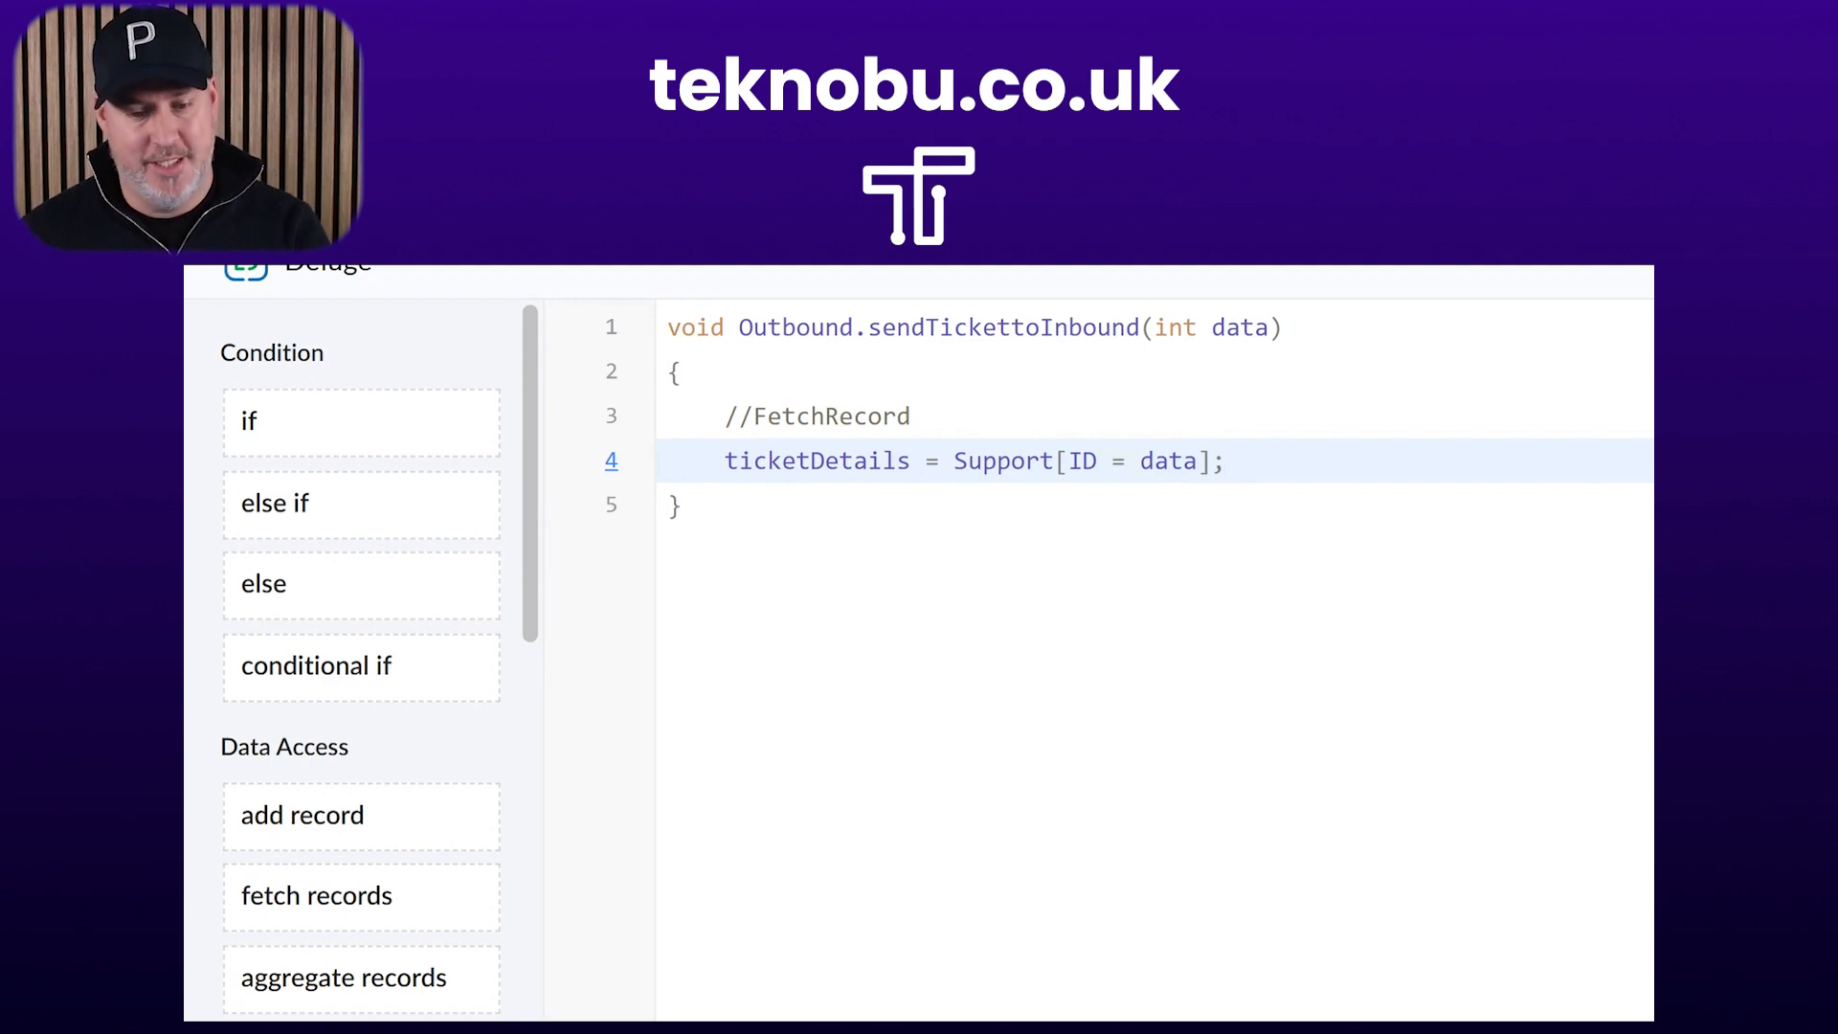
On a new line, store the record's Support_Required field in a variable with ticketSupport = ticketDetails.Support_Required;
key(Return)
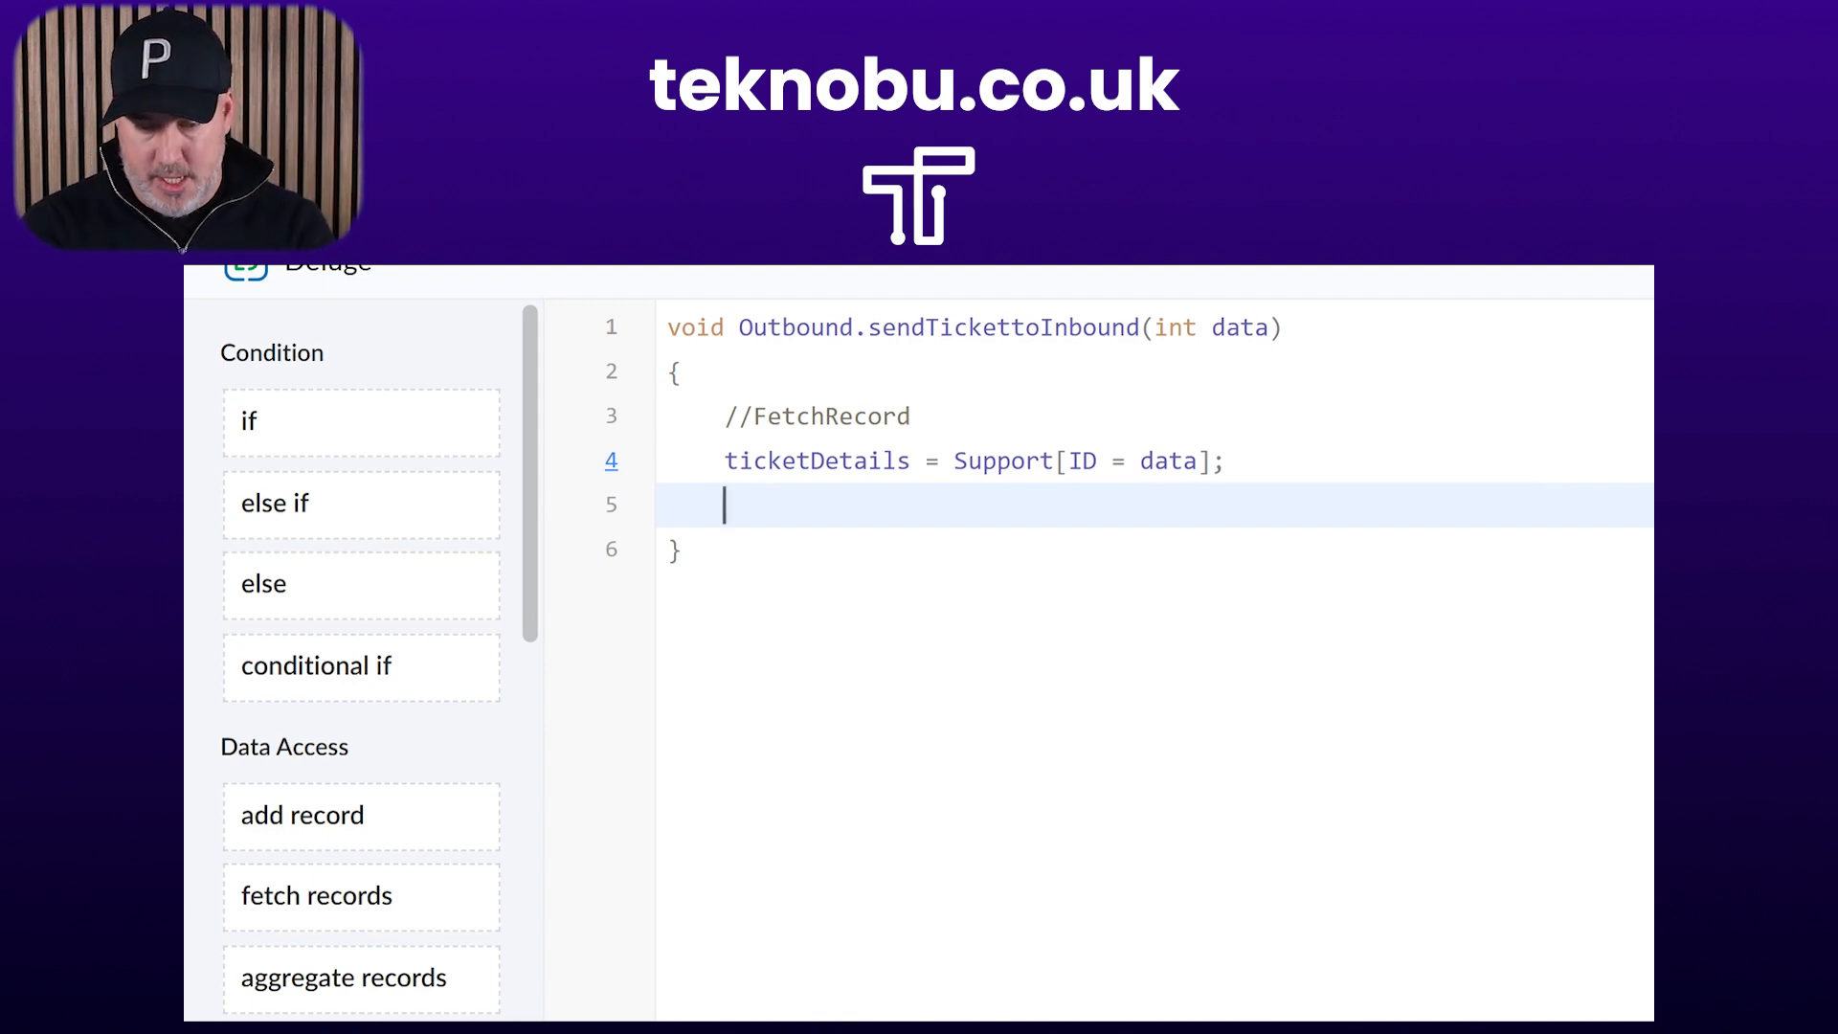
text(ticket)
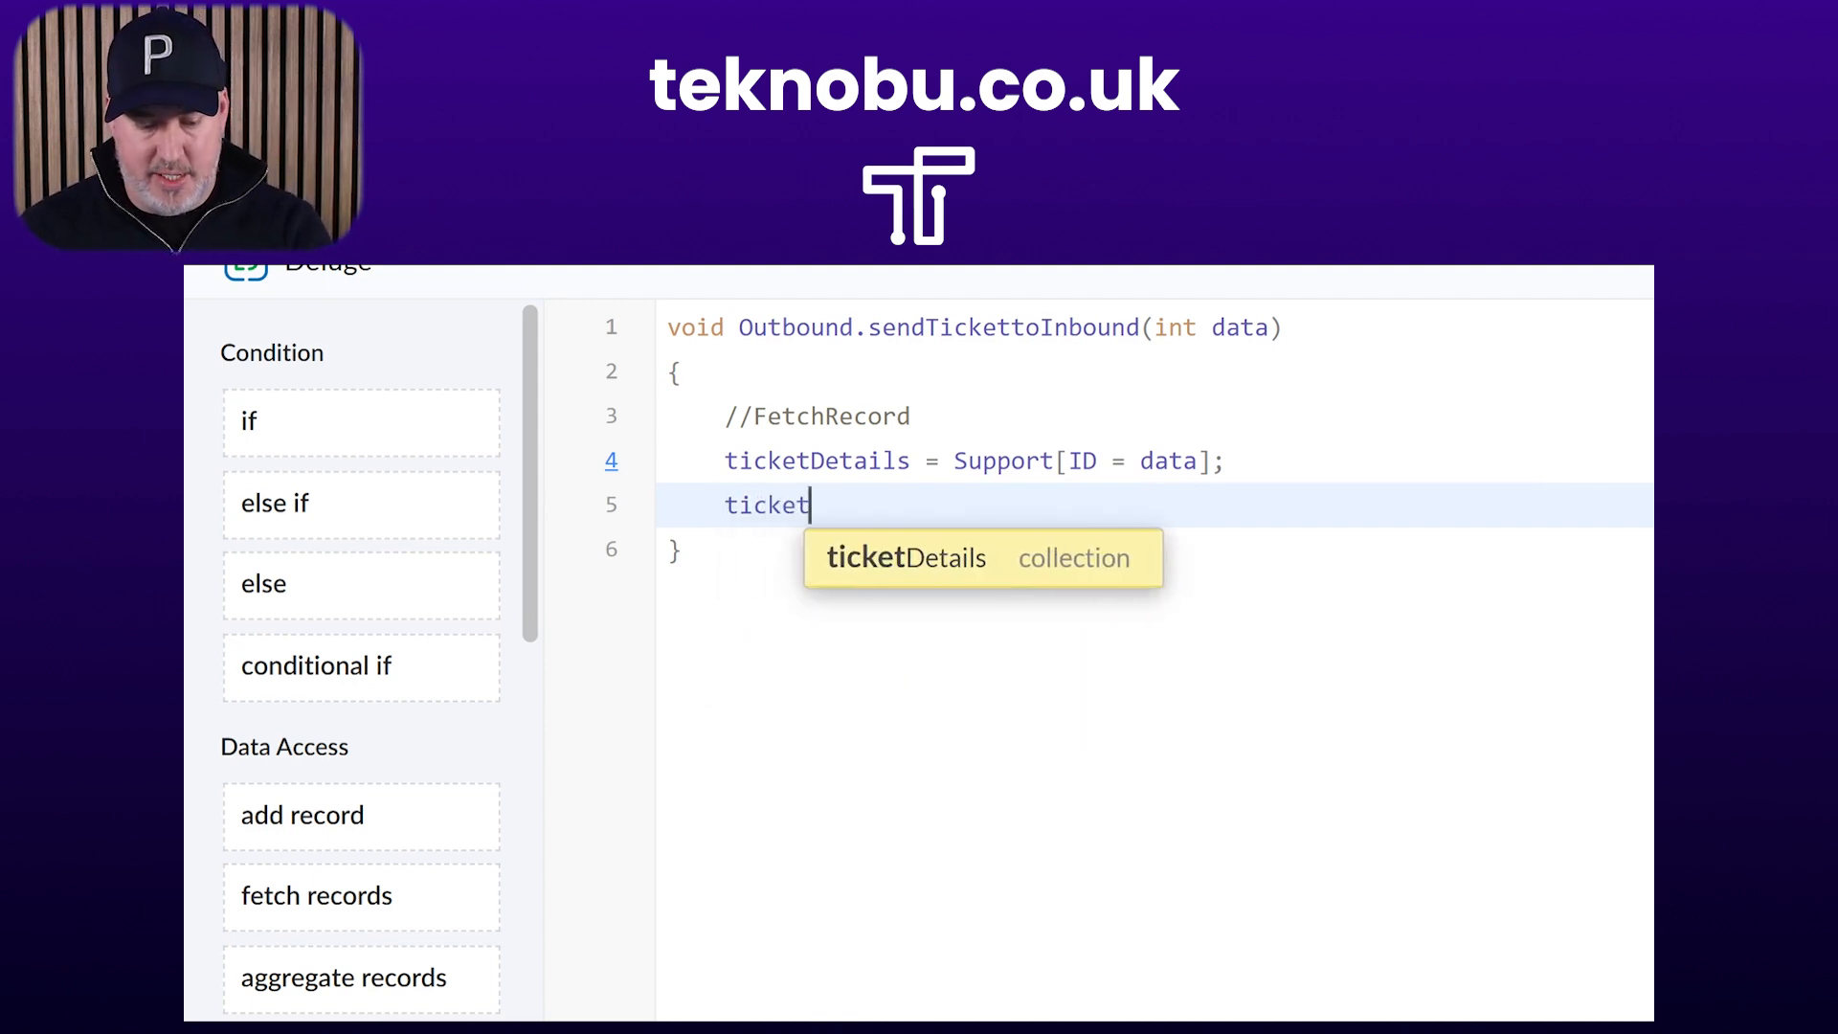
text(Support )
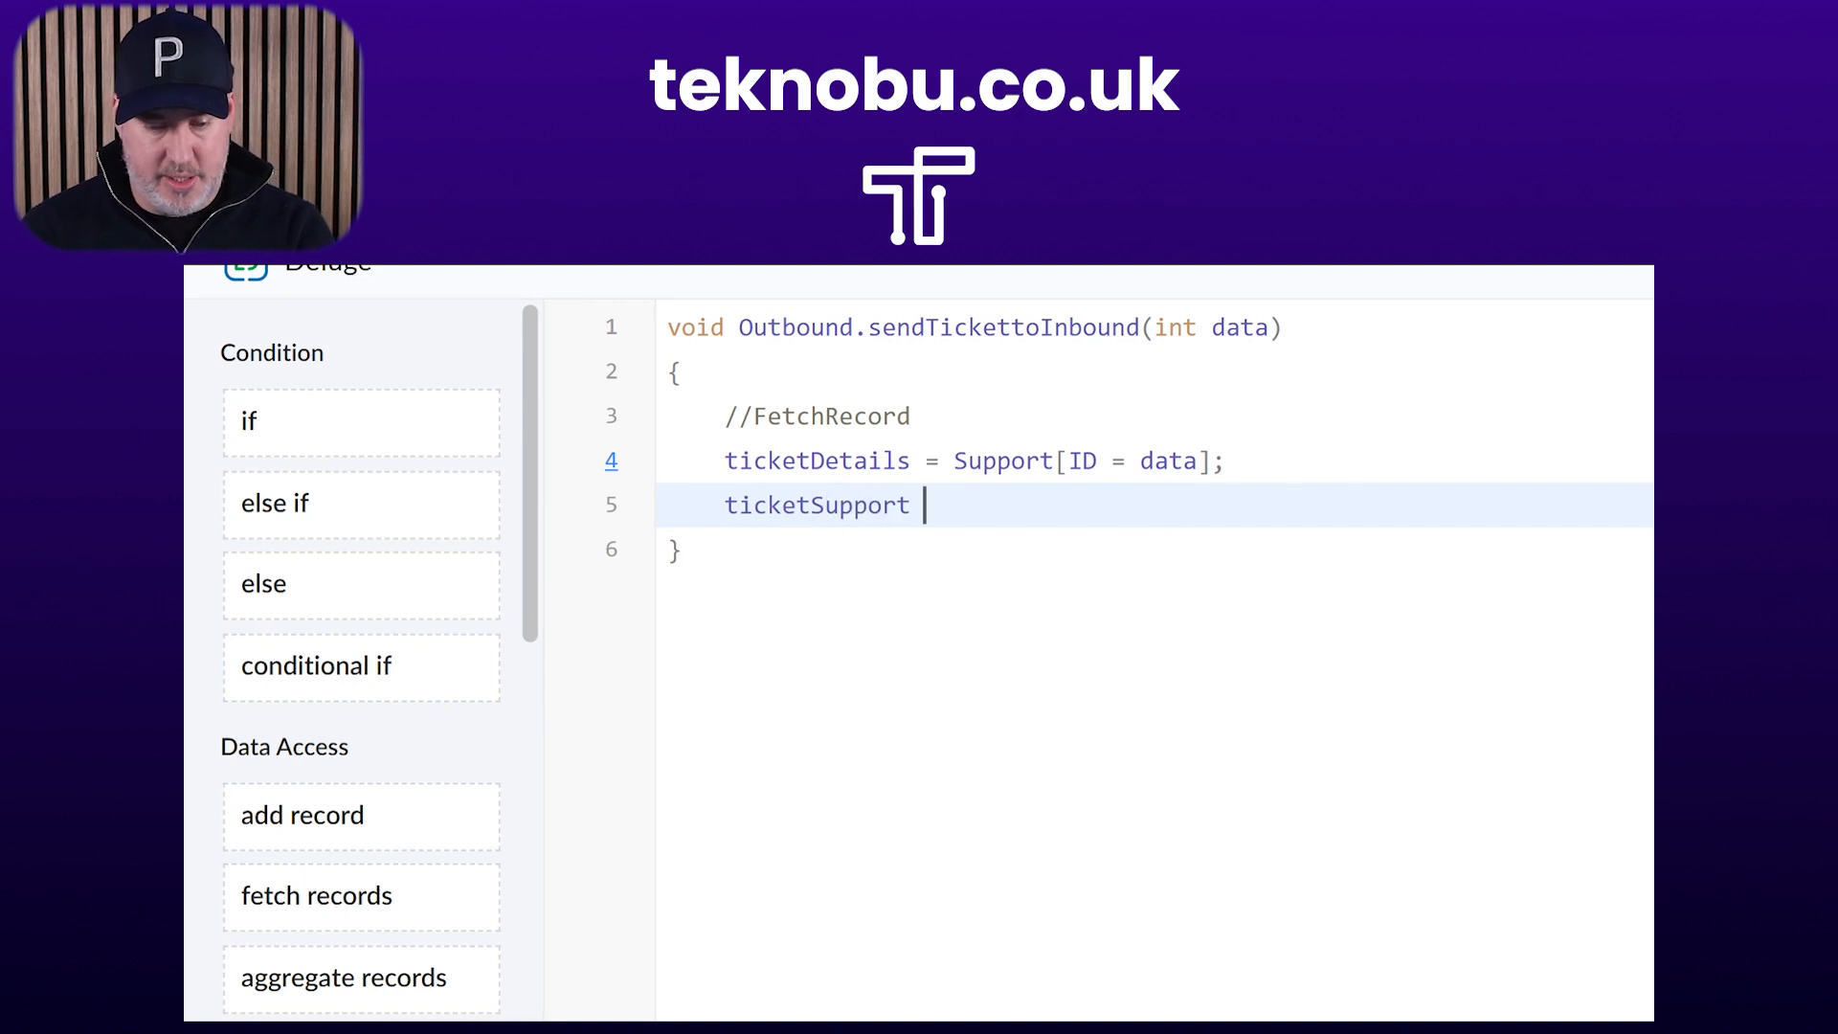
text(= ticketDetails.)
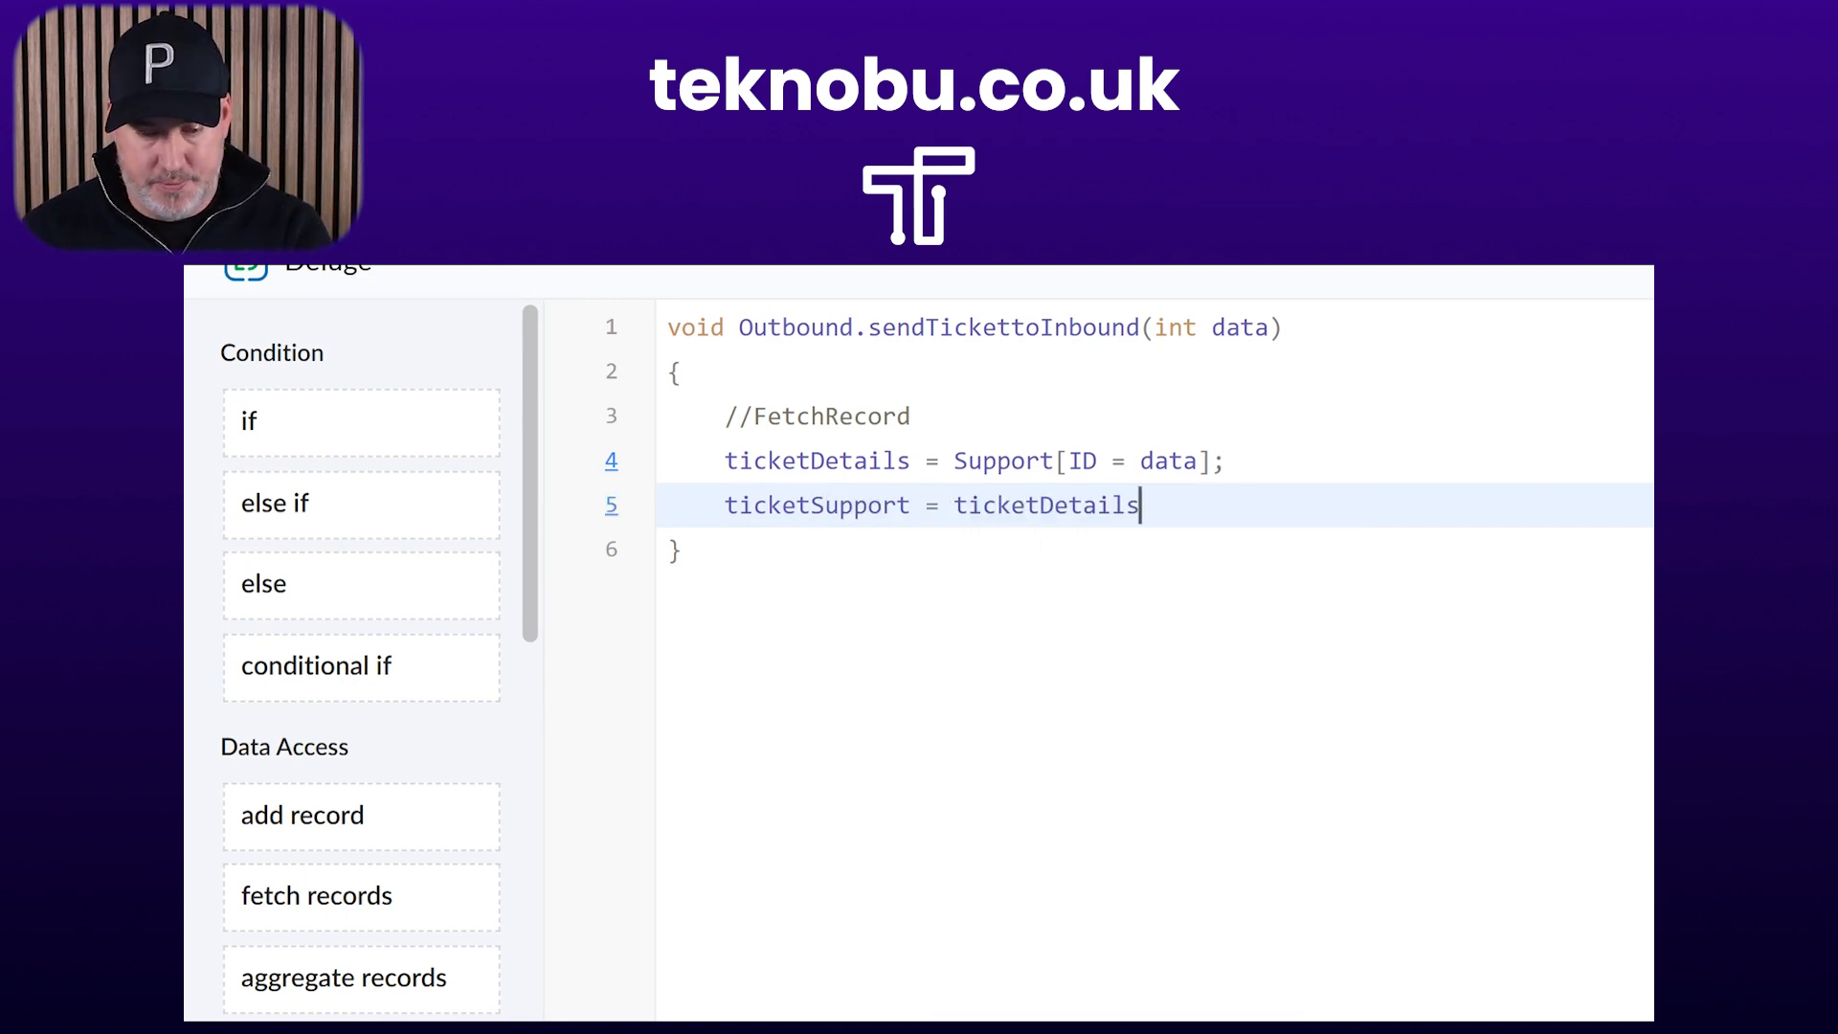
key(Down)
key(Down)
key(Down)
key(Down)
key(Down)
key(Down)
key(Down)
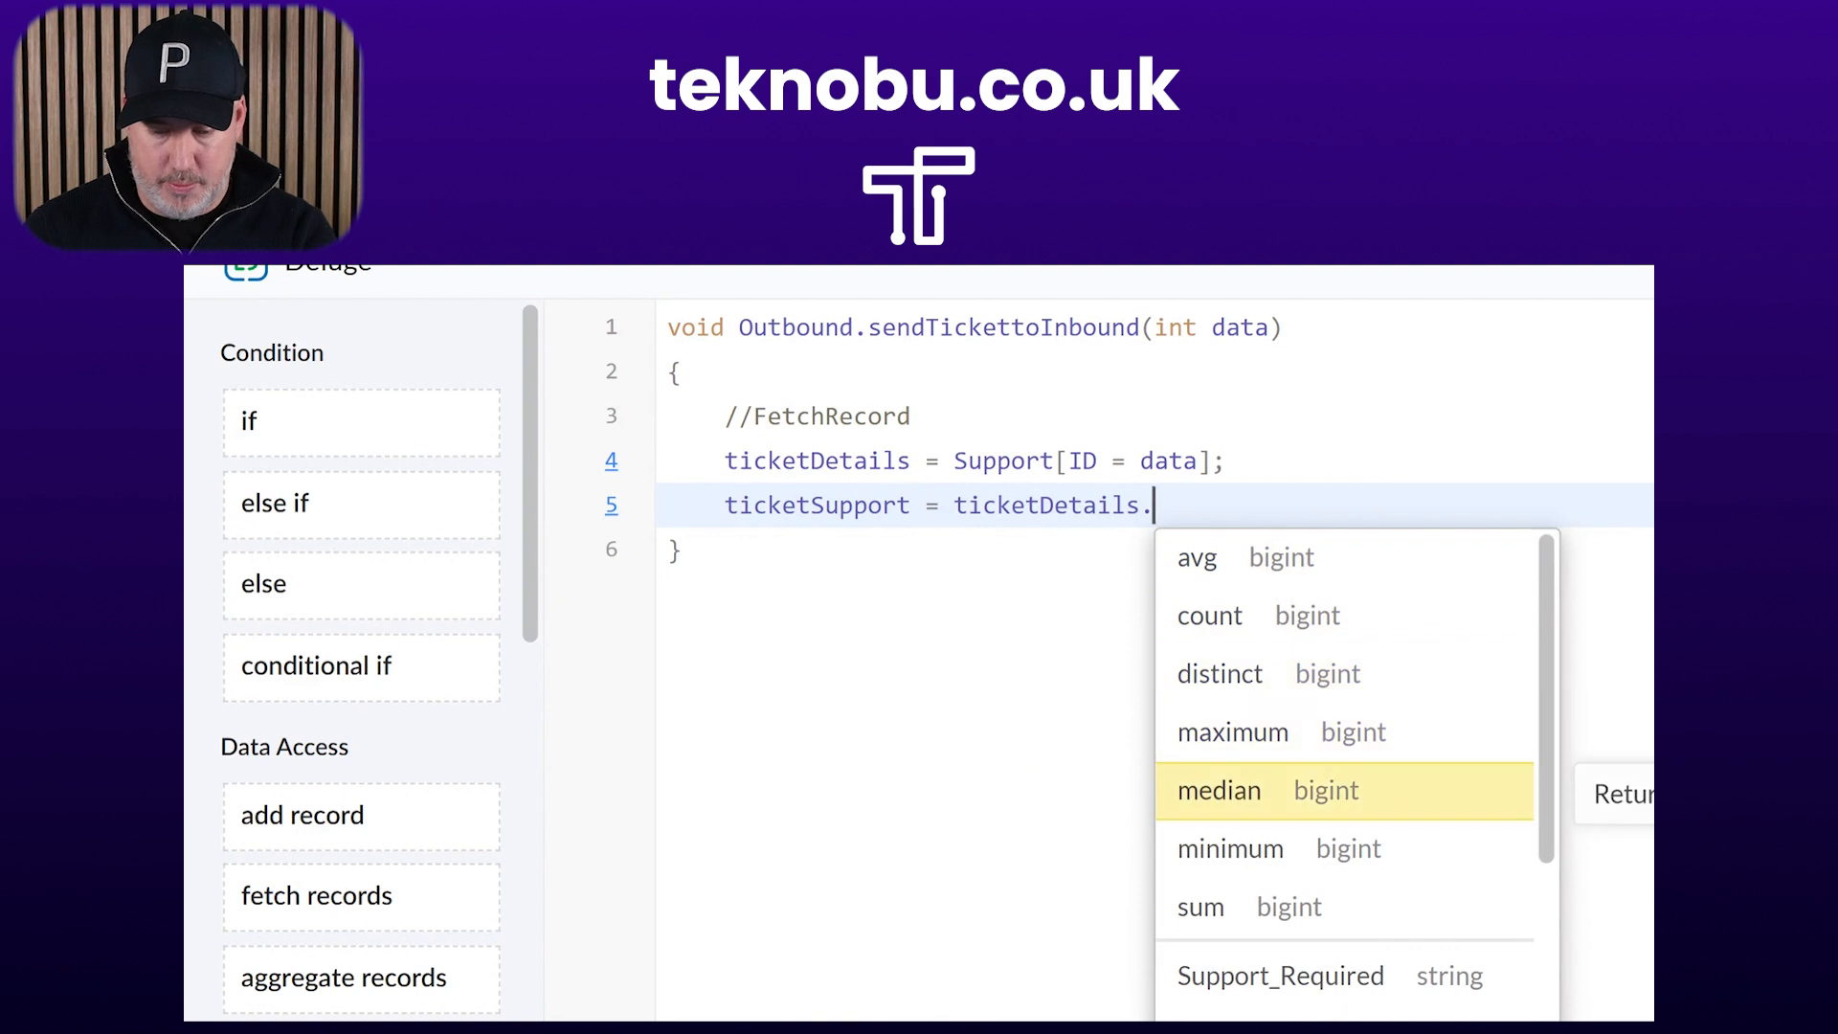
key(Return)
text(;)
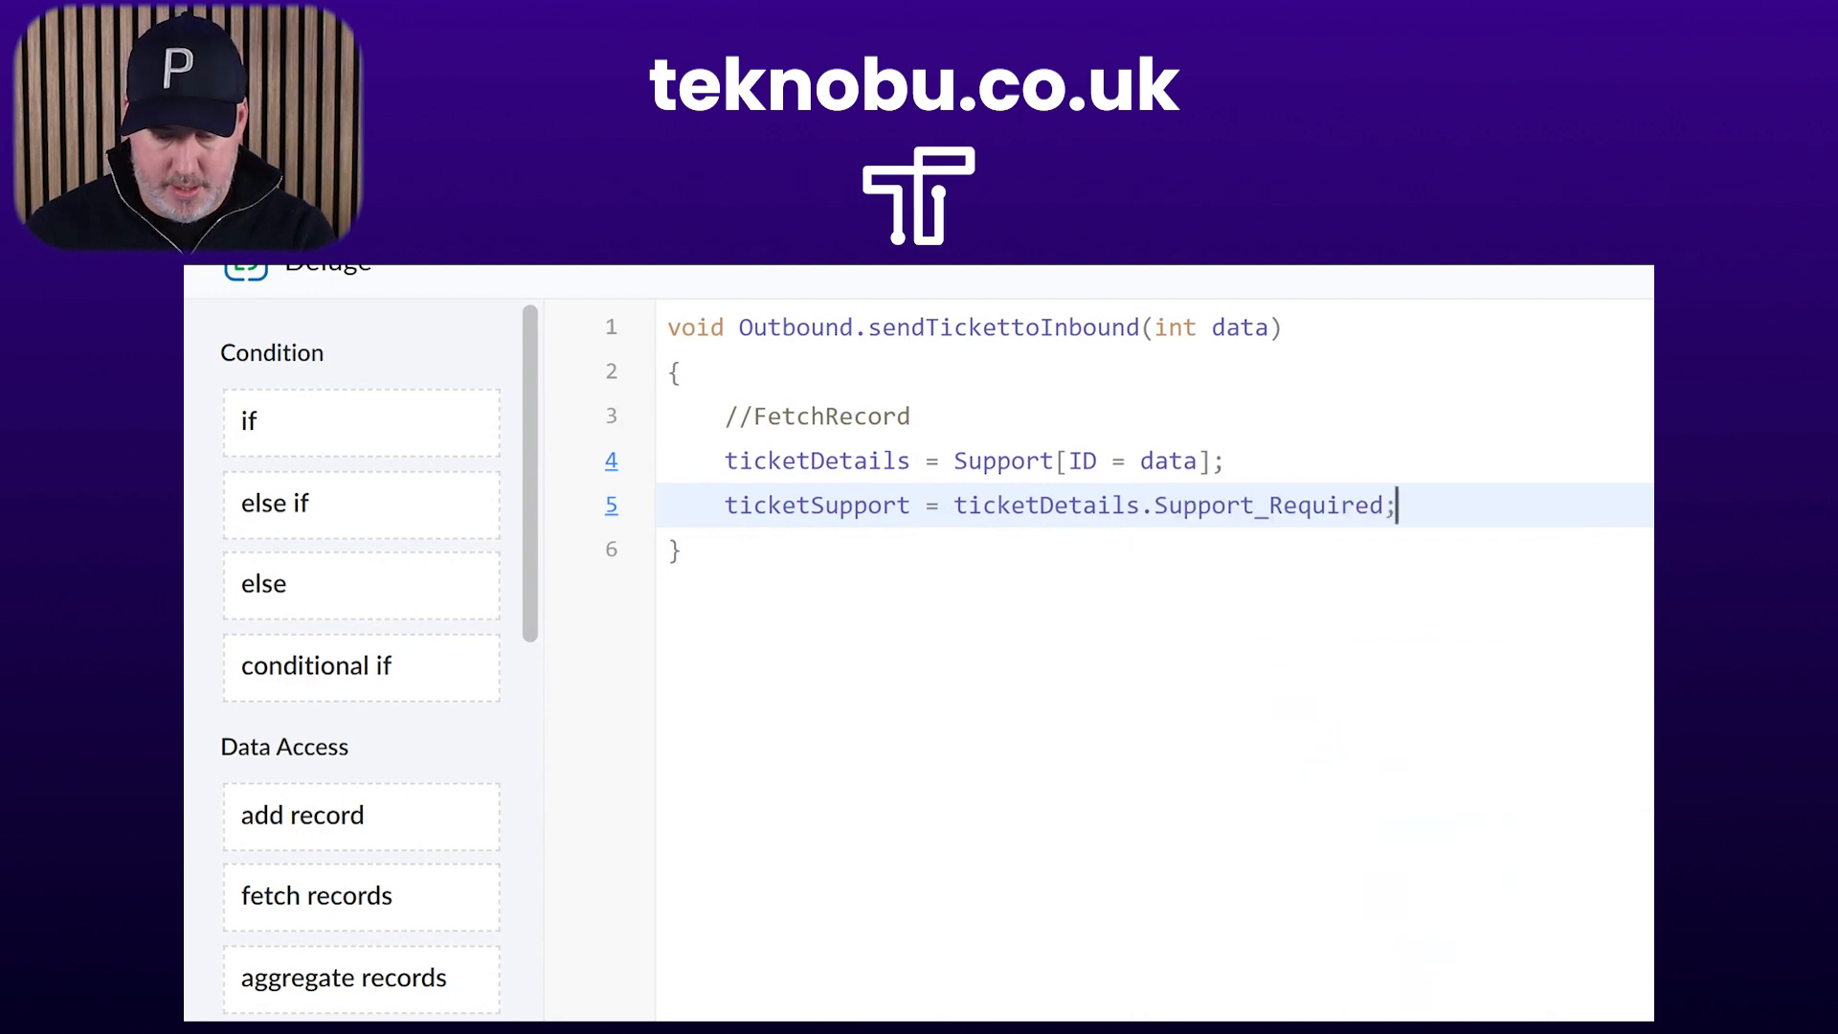